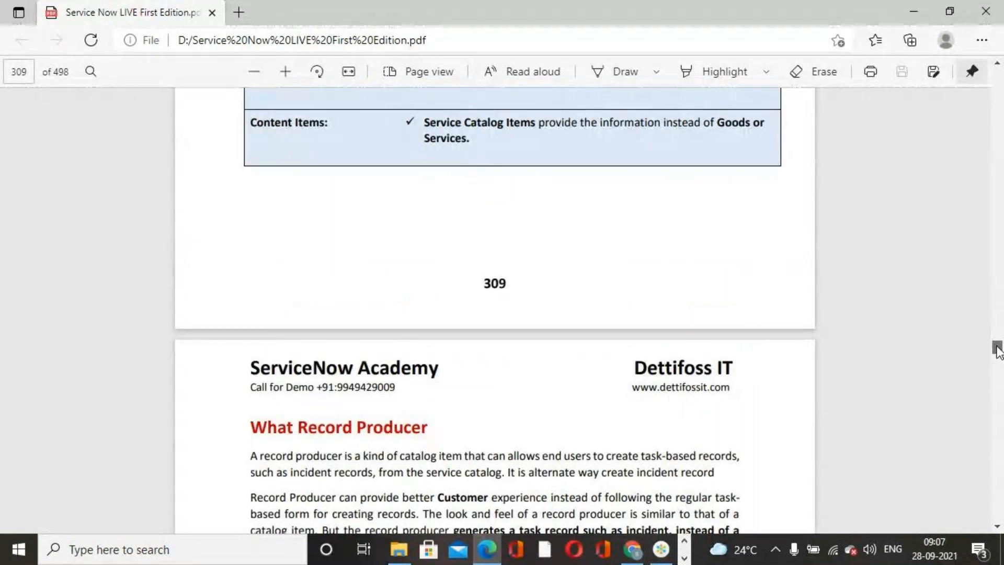
Look through the record producer variable procedures in the ServiceNow PDF from page 309 to page 332.
scroll(604, 358, "down", 20)
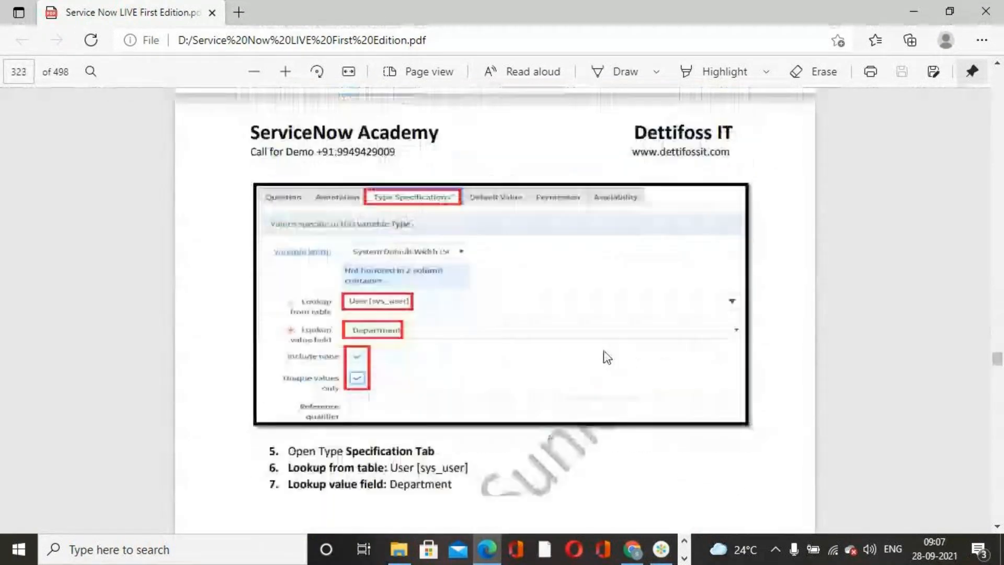
scroll(607, 358, "down", 20)
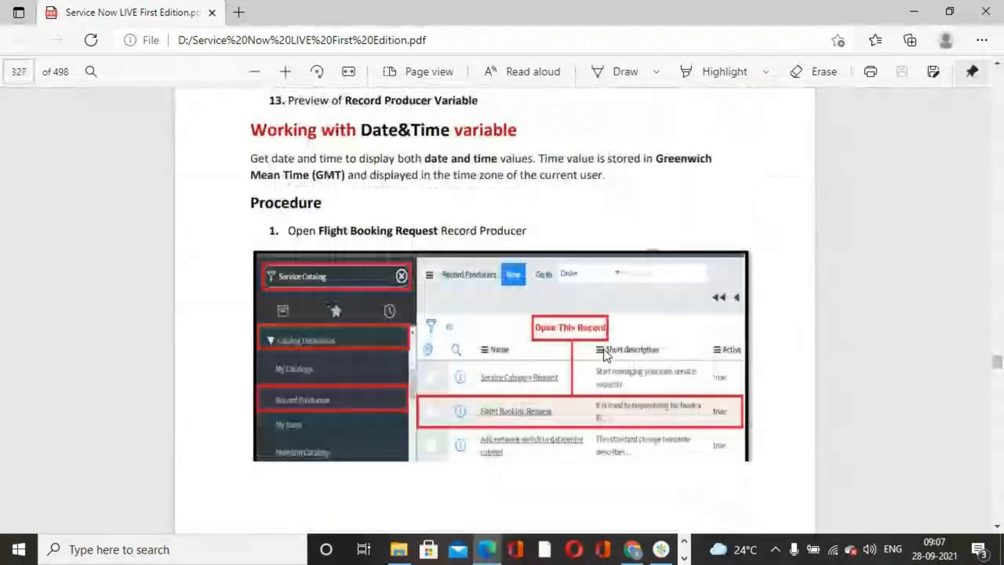
scroll(603, 353, "down", 12)
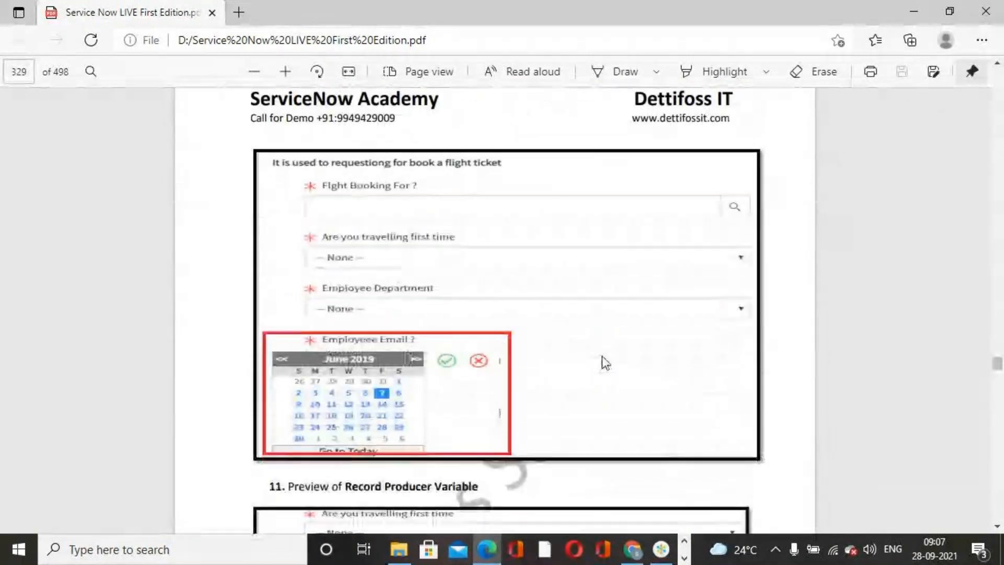
scroll(604, 366, "down", 3)
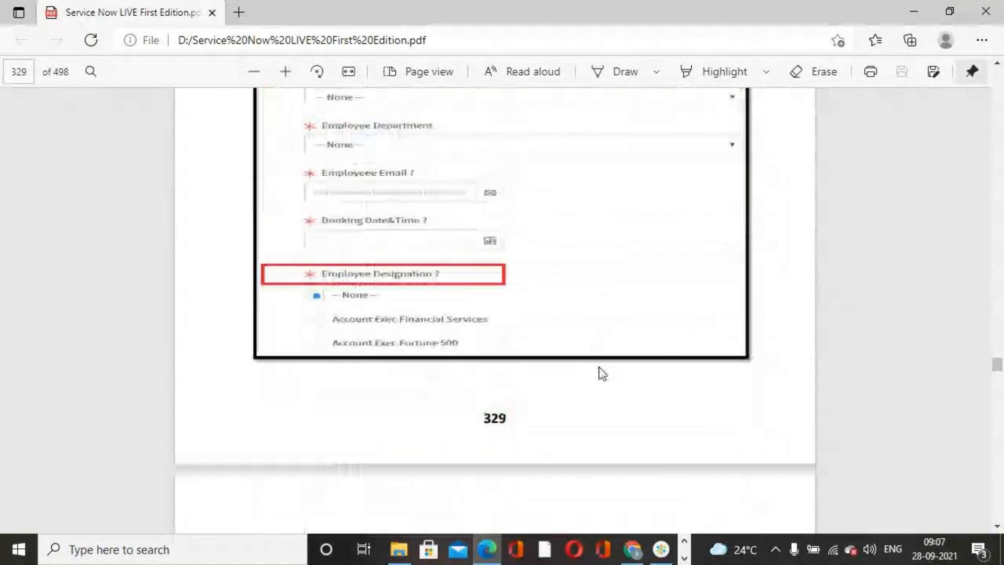
scroll(598, 366, "down", 7)
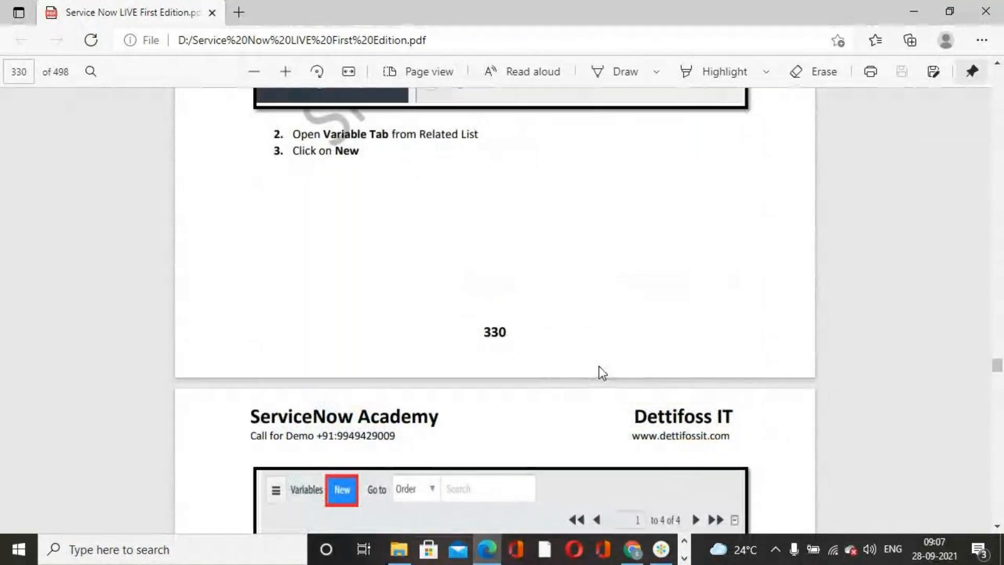
scroll(598, 366, "down", 10)
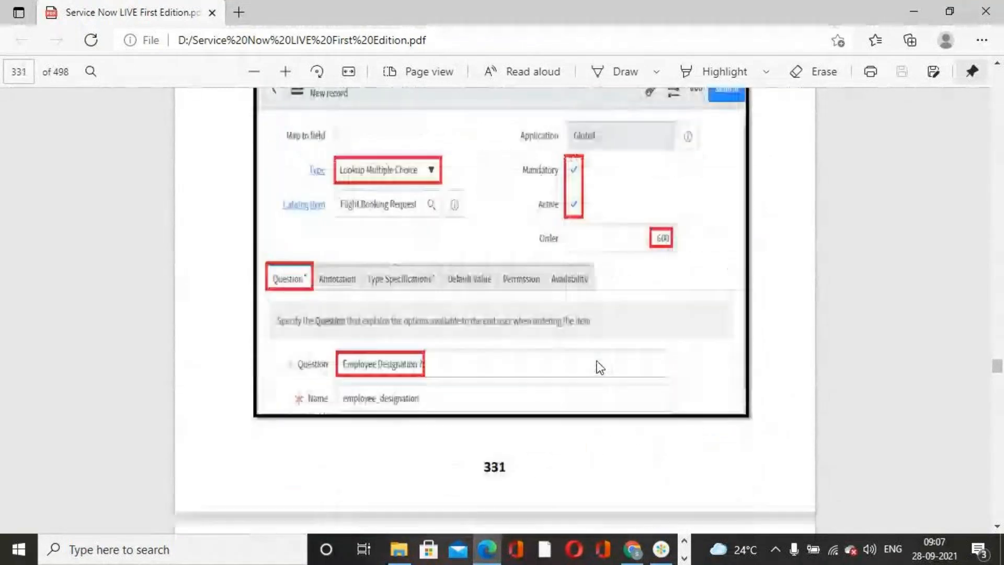
scroll(597, 366, "down", 10)
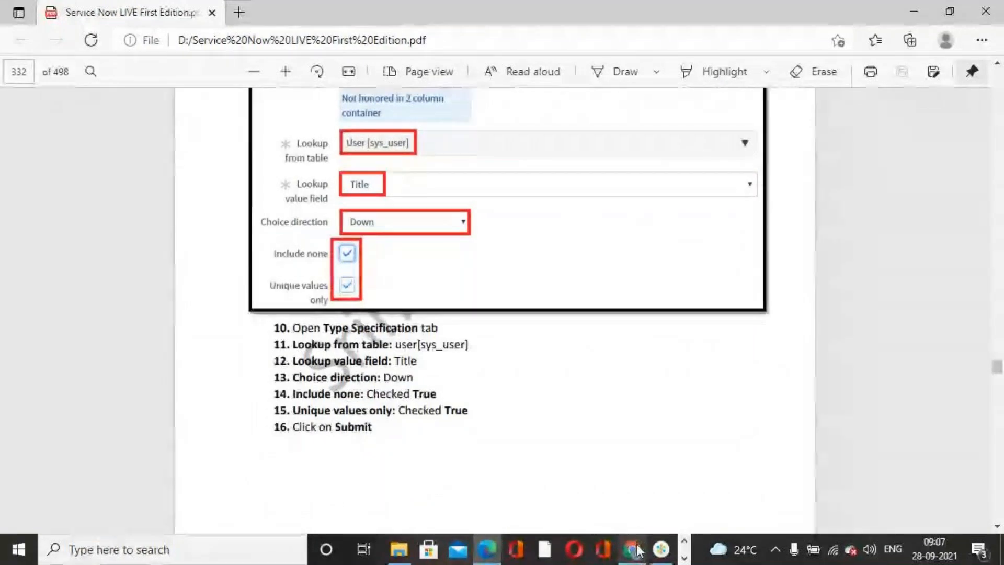
Switch to Chrome, open the developer instance, log in with the prefilled admin credentials and dismiss the password-saving offer.
left_click(634, 549)
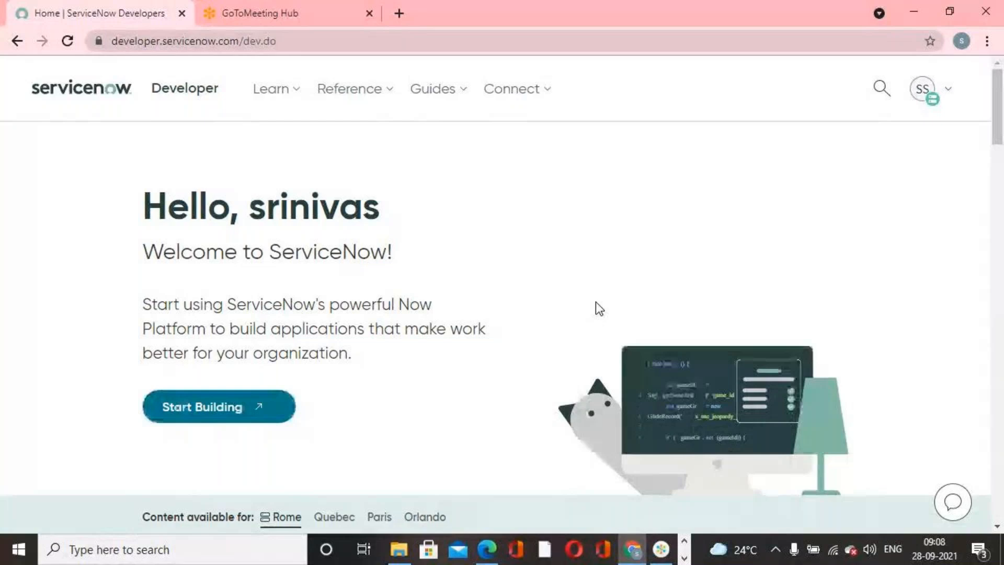
left_click(253, 415)
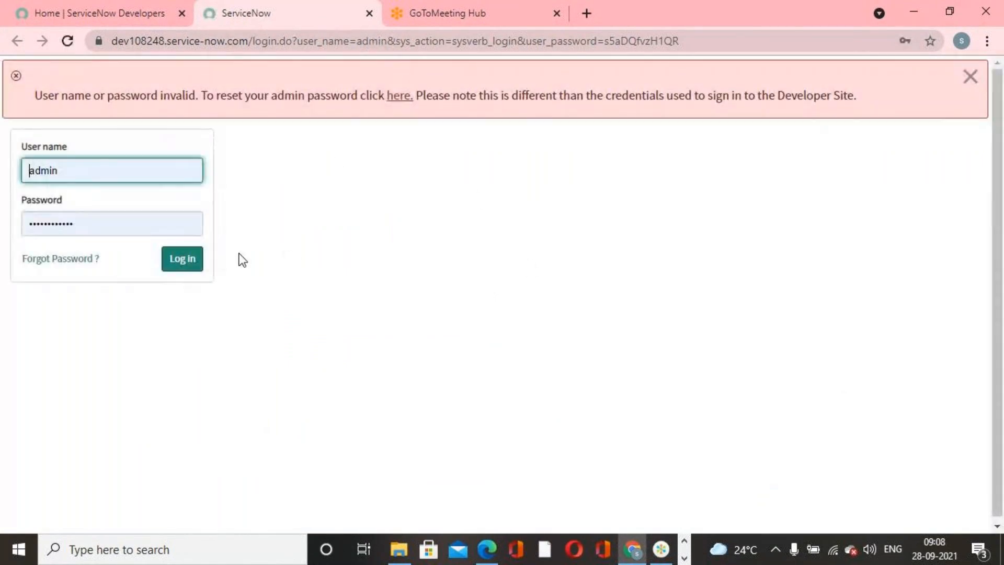
key("Return")
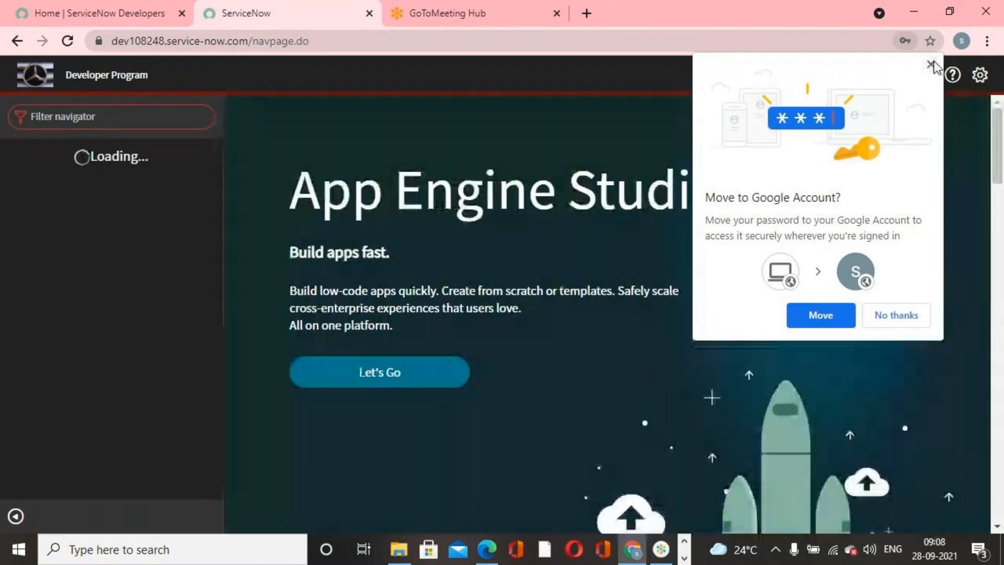
left_click(931, 65)
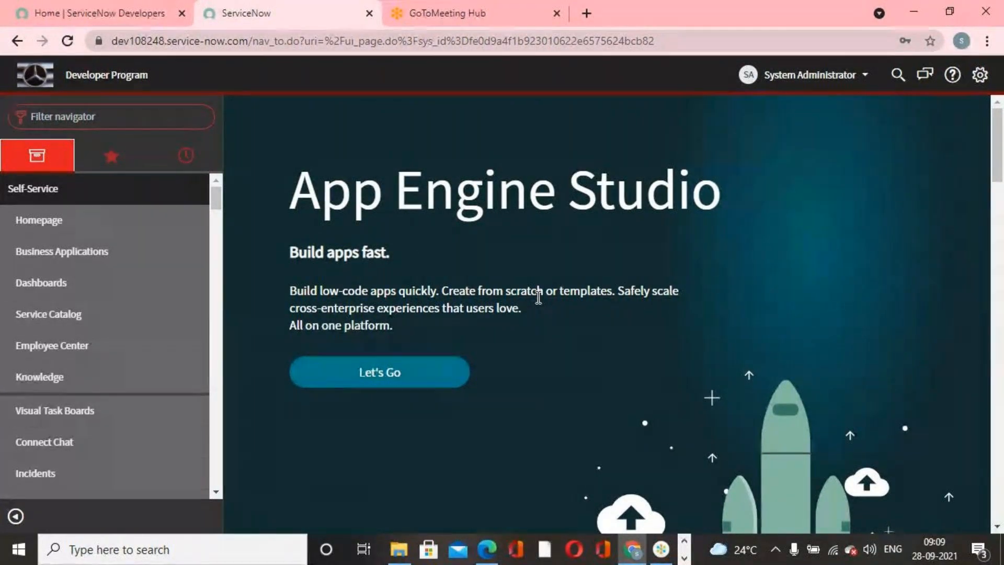
Filter the application navigator by "order g" and open the Order Guides list.
left_click(171, 124)
type("or")
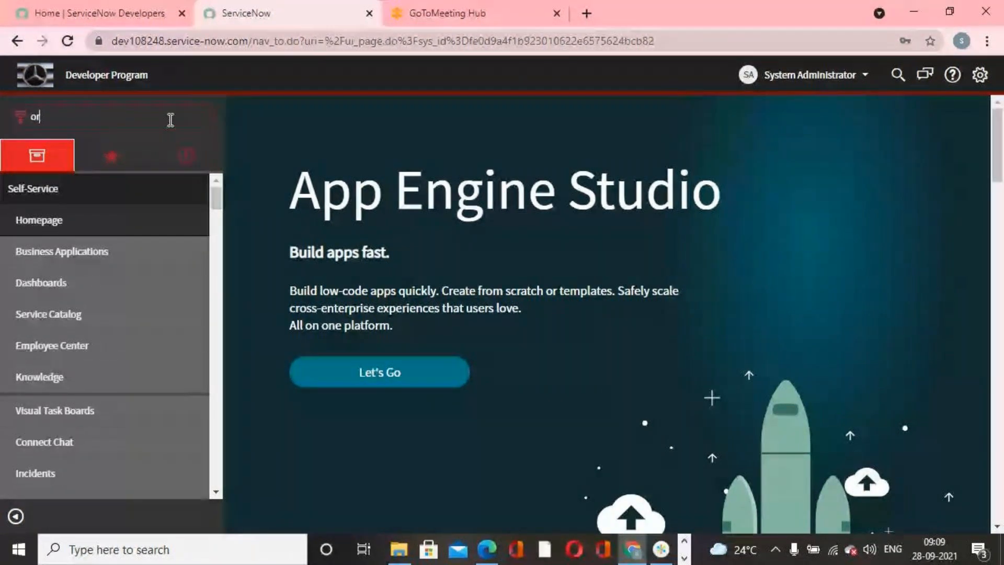
type("de")
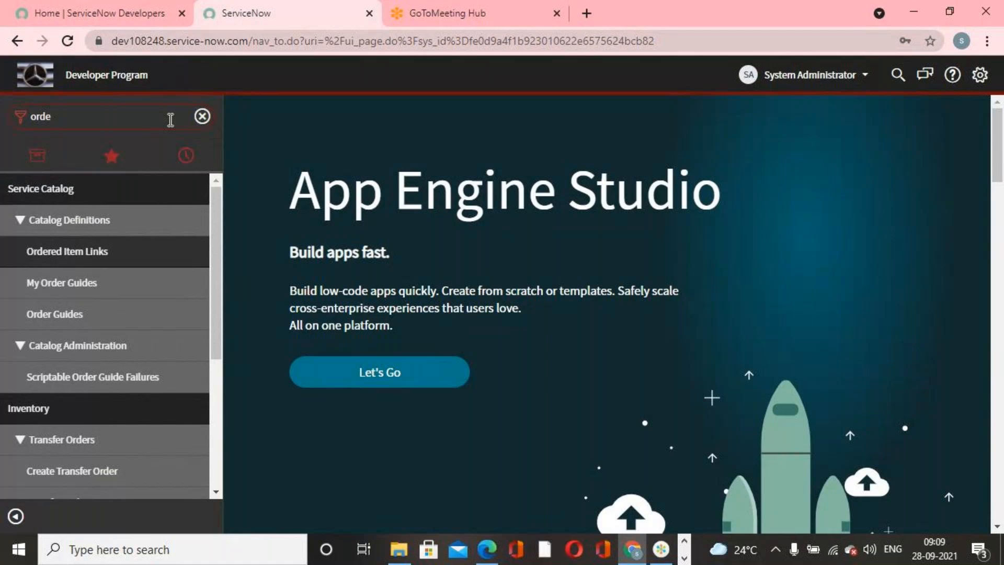
type("r gh")
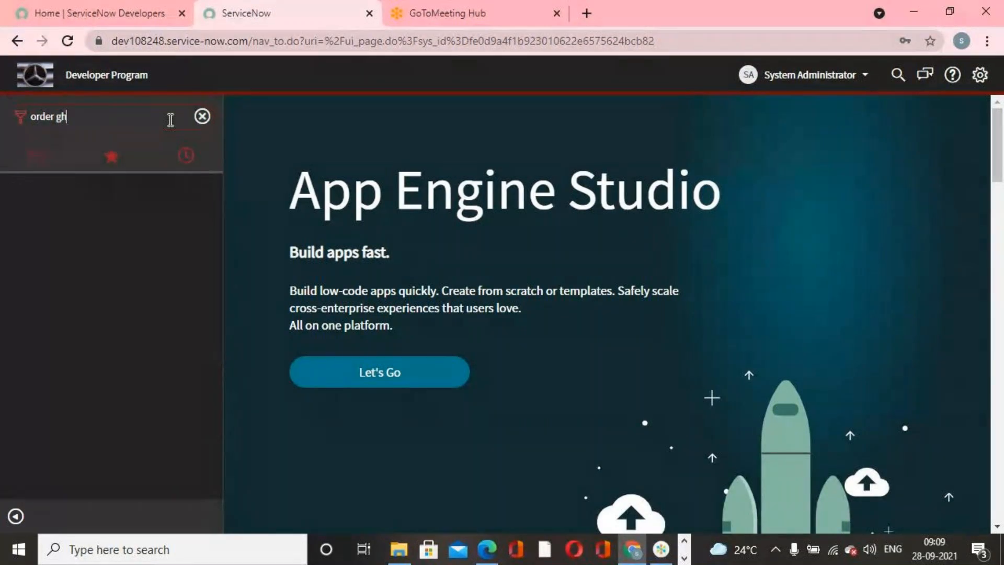
key("BackSpace")
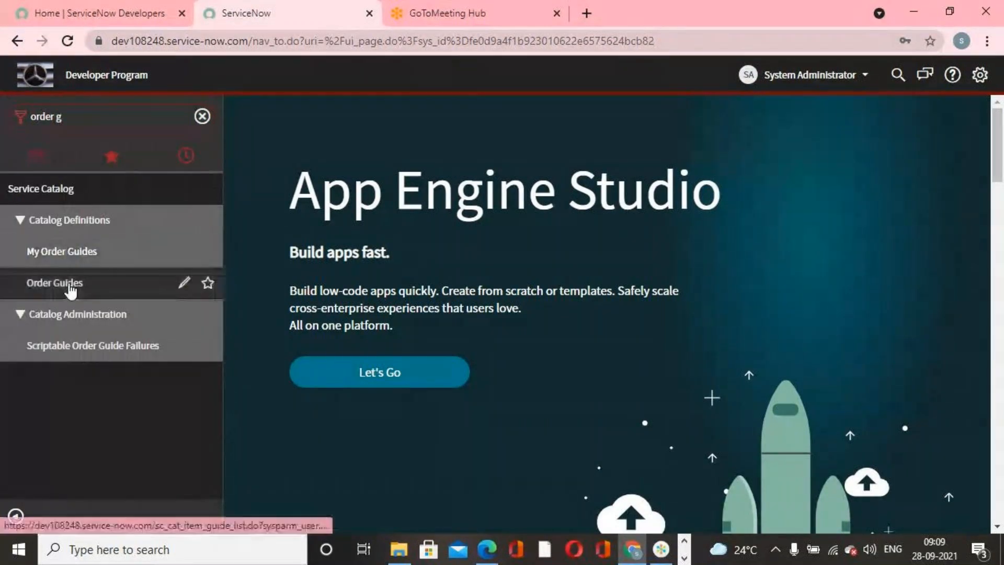
left_click(71, 286)
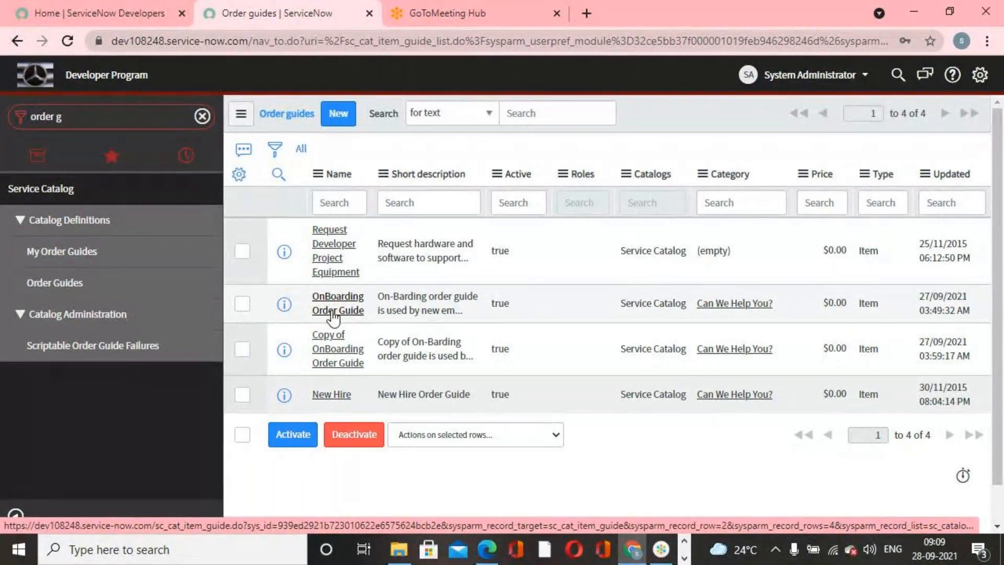
Copy the instance's base address and open dev108248.service-now.com/sp in a new browser tab.
left_click(275, 44)
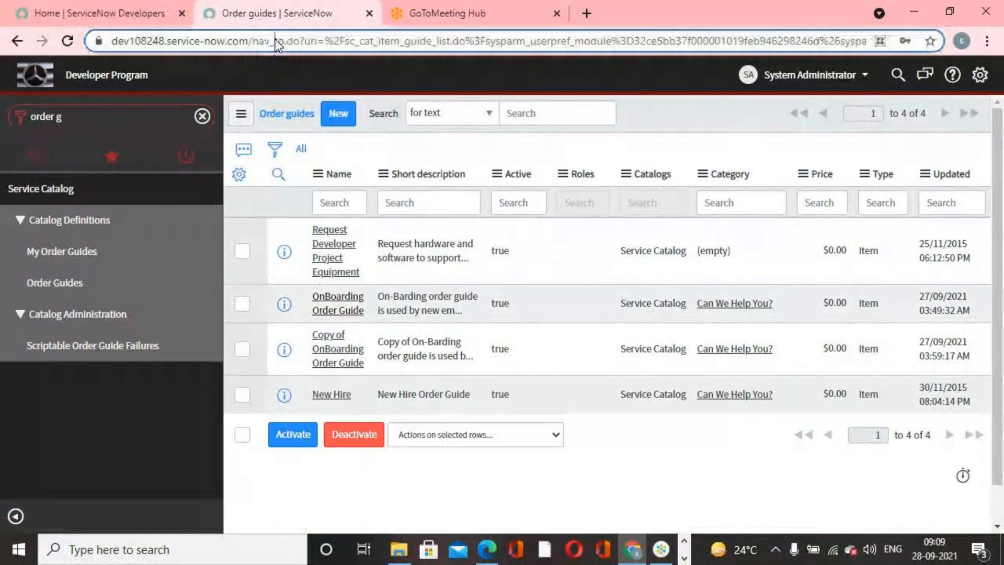
double_click(277, 44)
left_click_drag(291, 41, 107, 40)
key("ctrl+c")
left_click(589, 13)
key("ctrl+v")
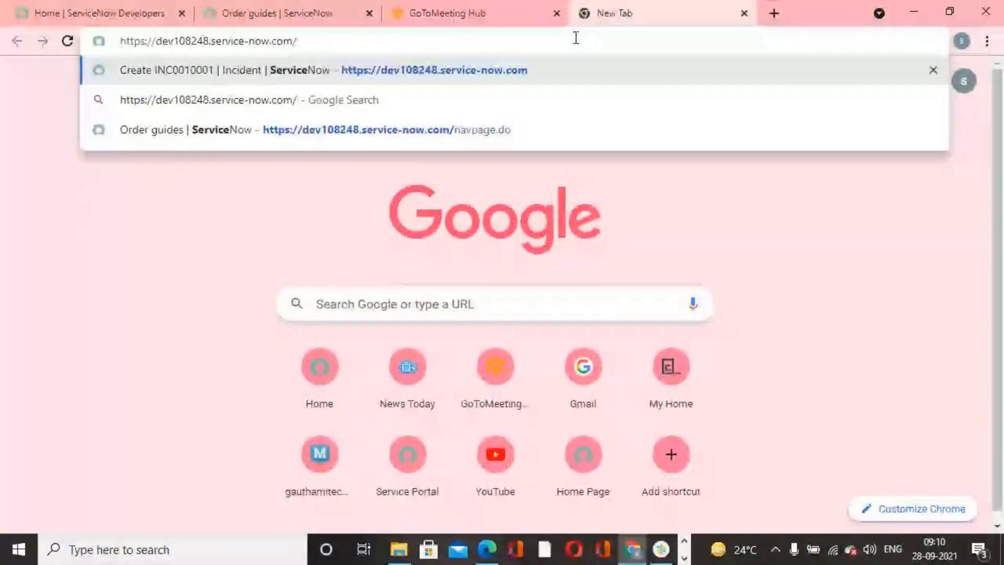
type("sp")
key("Return")
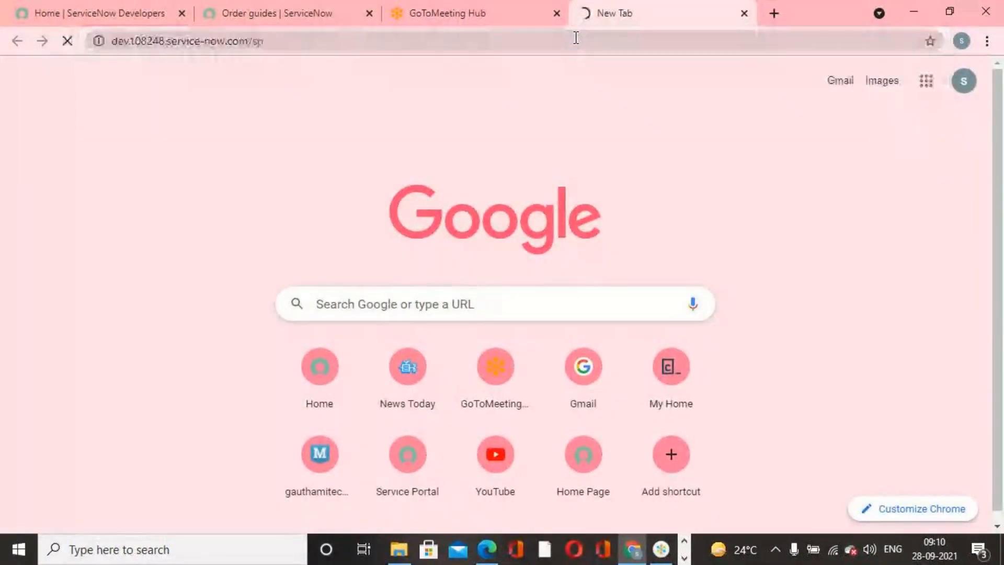
Return to the OnBoarding Order Guide record and examine its details and variables list.
left_click(250, 6)
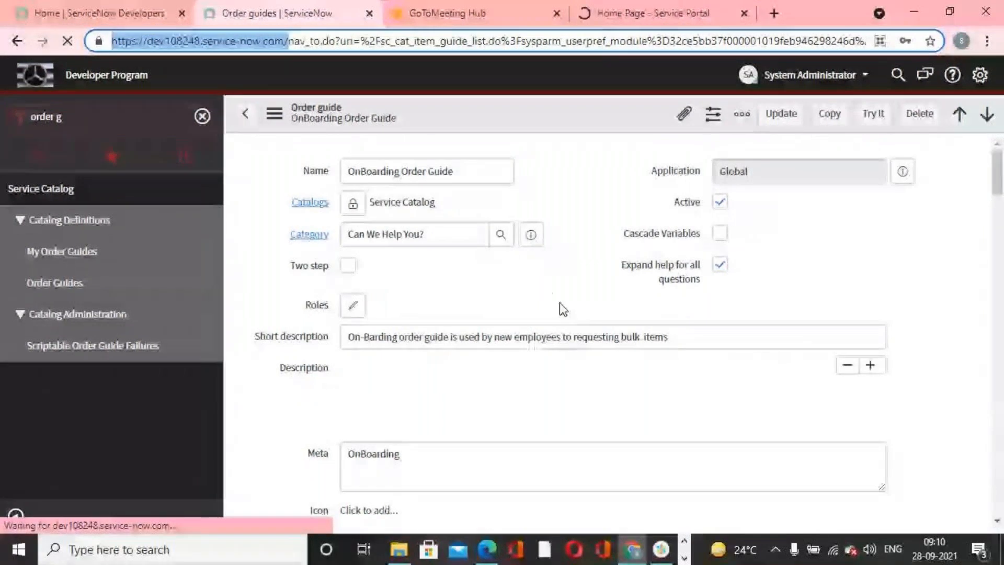
scroll(557, 277, "down", 10)
scroll(543, 324, "up", 4)
scroll(543, 325, "down", 9)
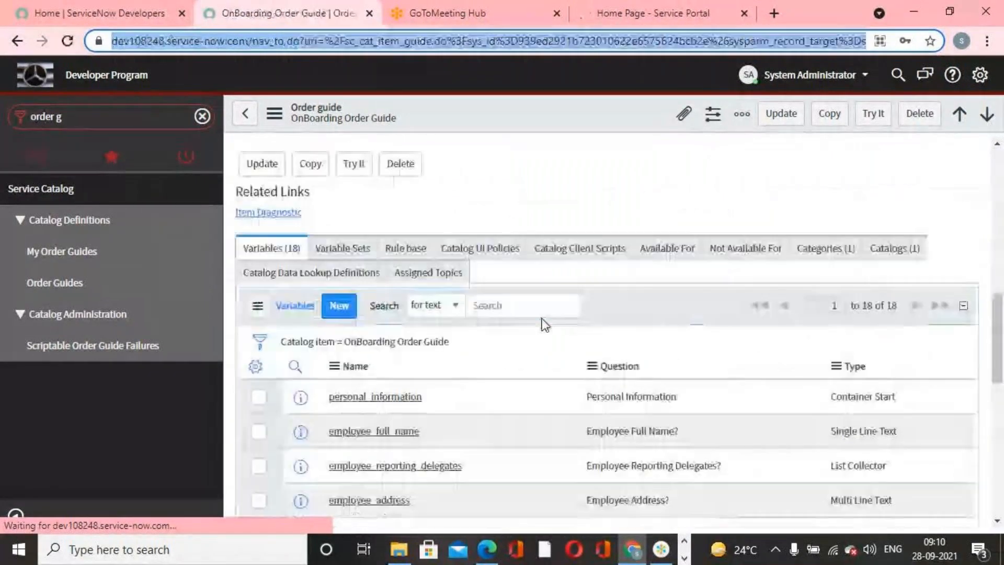
scroll(543, 325, "down", 2)
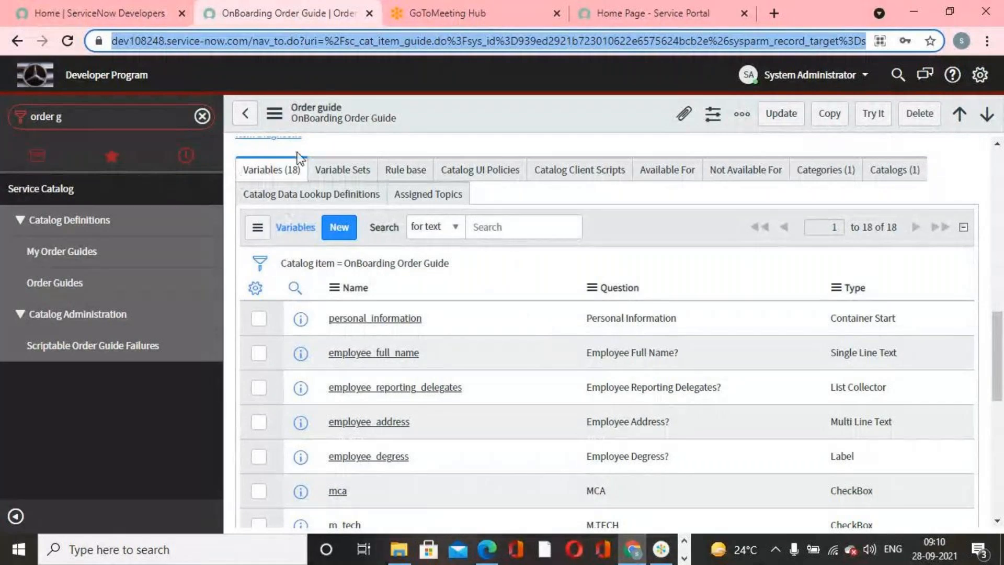
scroll(499, 320, "up", 15)
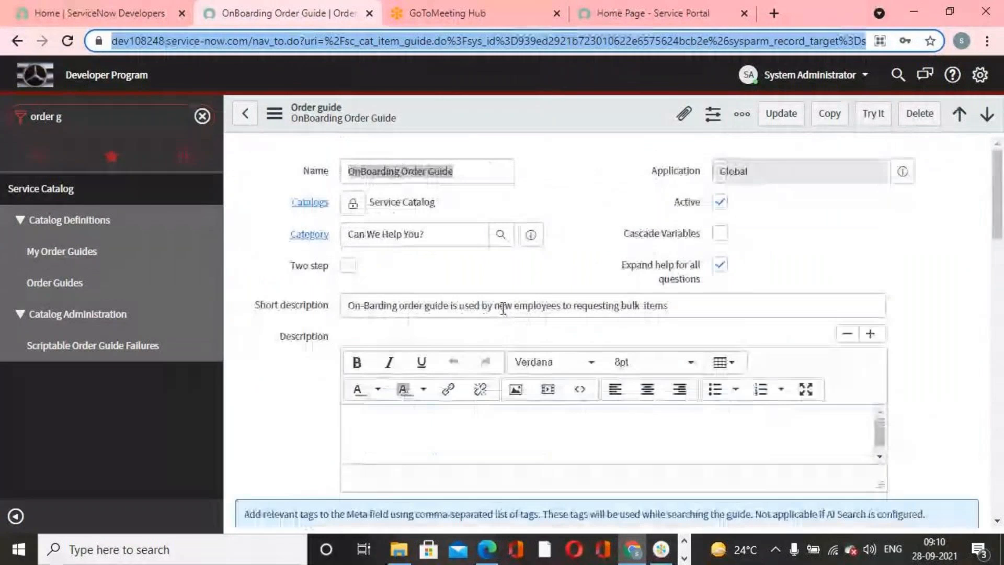
left_click(555, 151)
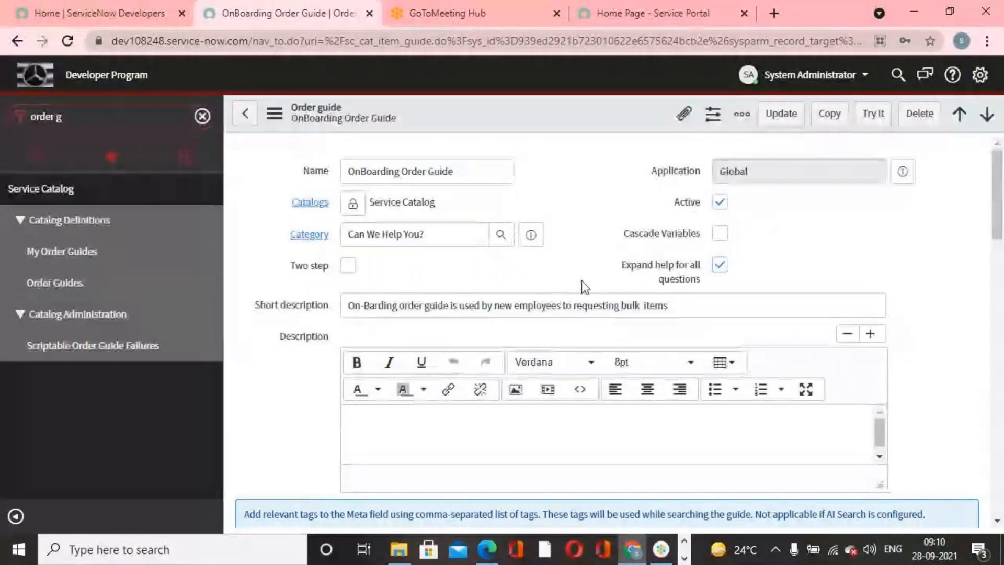
Start a new rule in the OnBoarding Order Guide's rule base and set its position to 100.
scroll(581, 282, "down", 12)
scroll(585, 354, "down", 2)
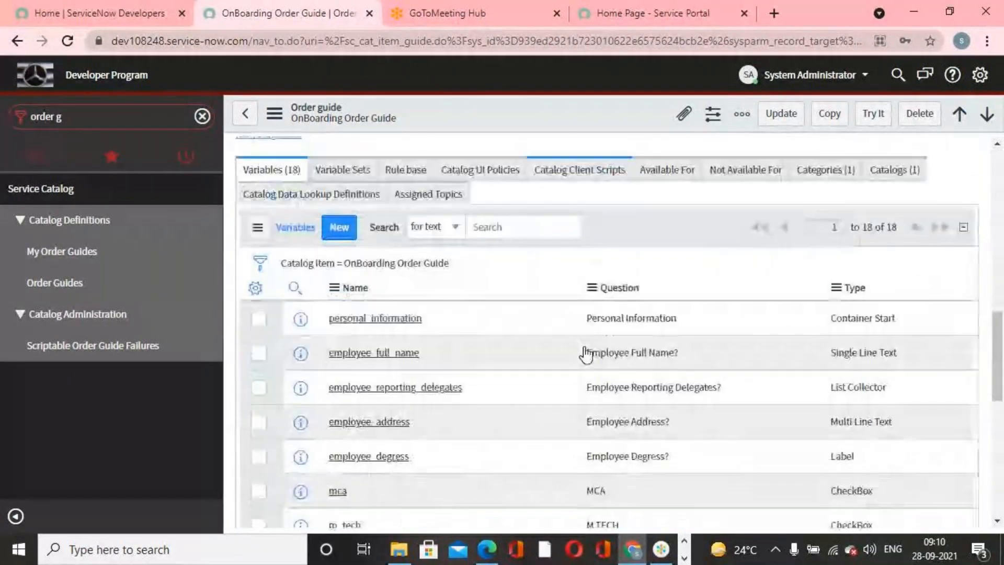
left_click(393, 168)
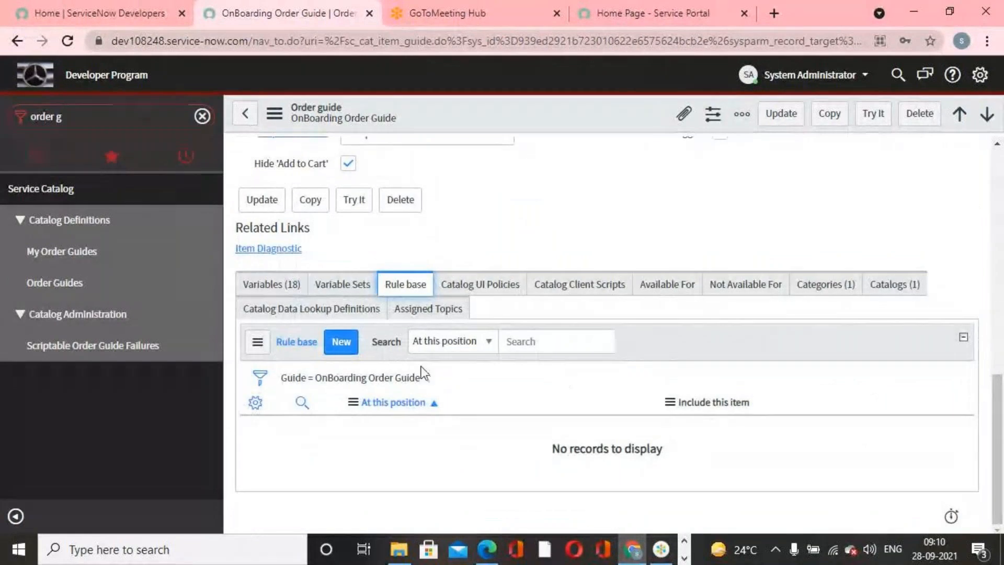
left_click(341, 345)
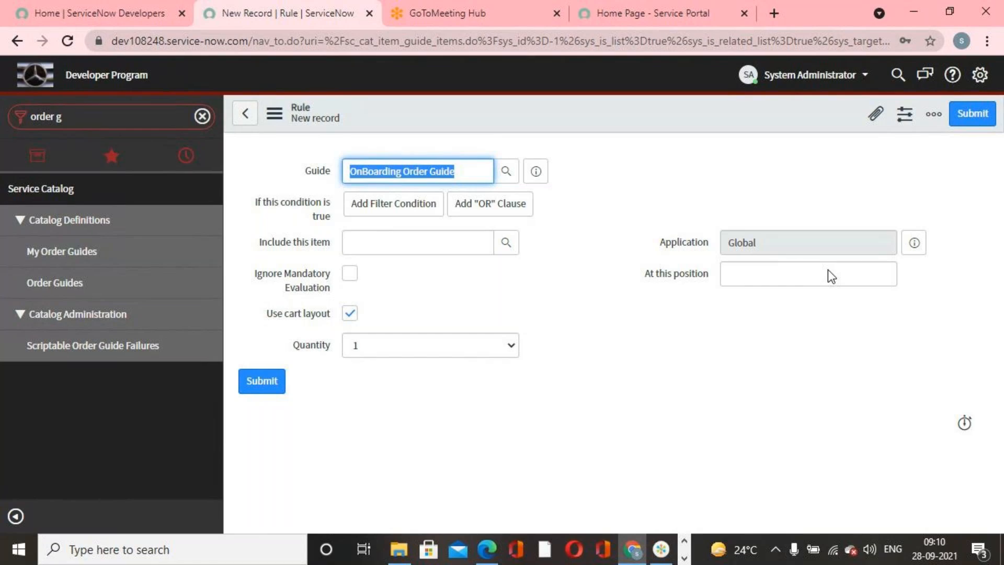
left_click(851, 320)
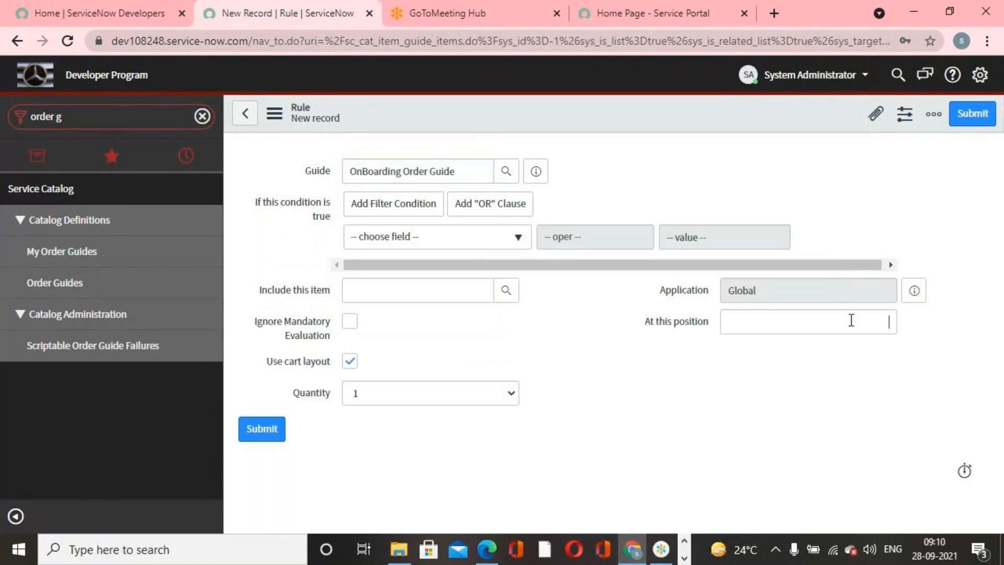
type("100")
left_click(611, 356)
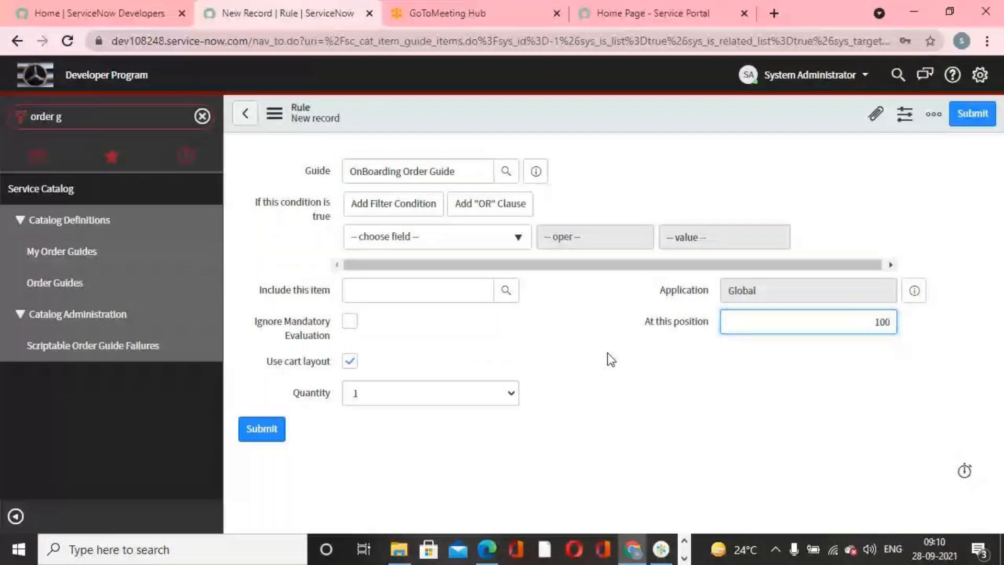
Set the rule's condition to are_you_working_from_home is Yes.
left_click(520, 238)
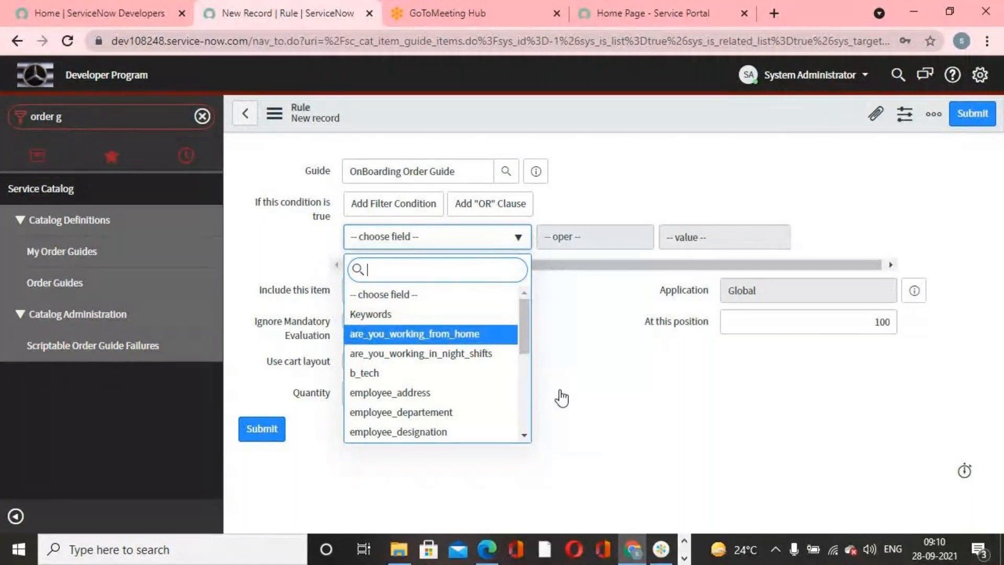
key("Return")
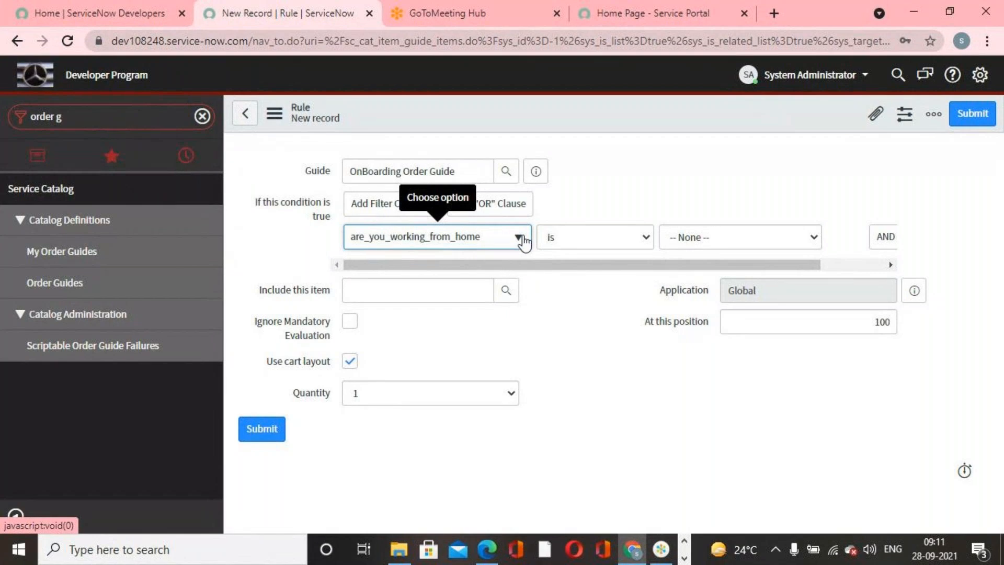
left_click(776, 237)
left_click(720, 271)
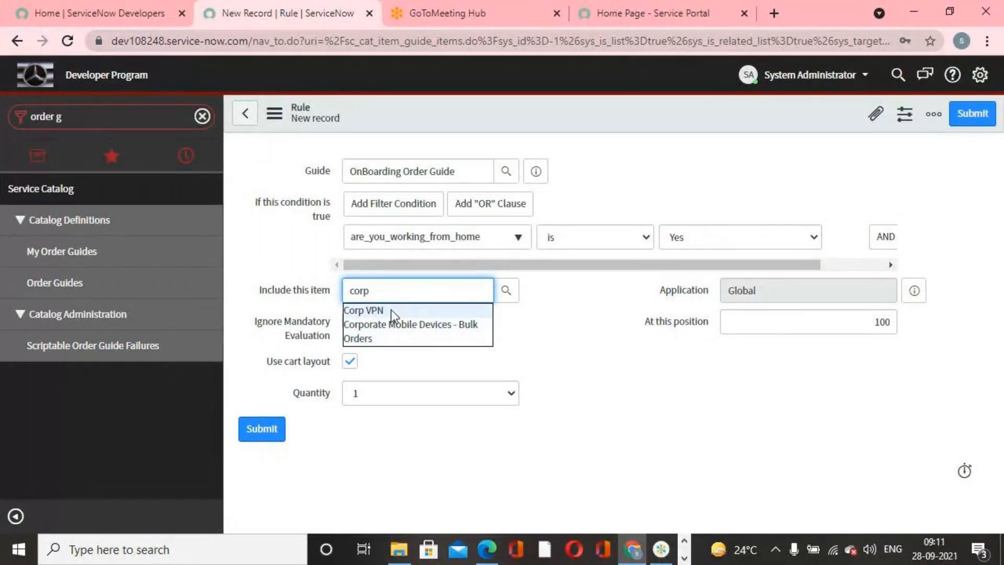
Set Corp VPN as the item the rule includes and submit the rule.
left_click(415, 316)
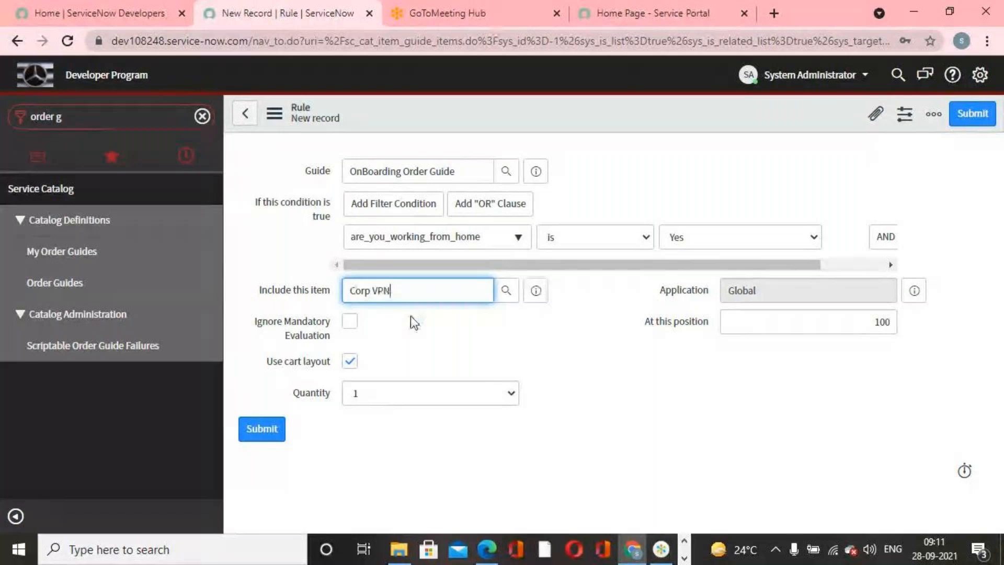
left_click(477, 341)
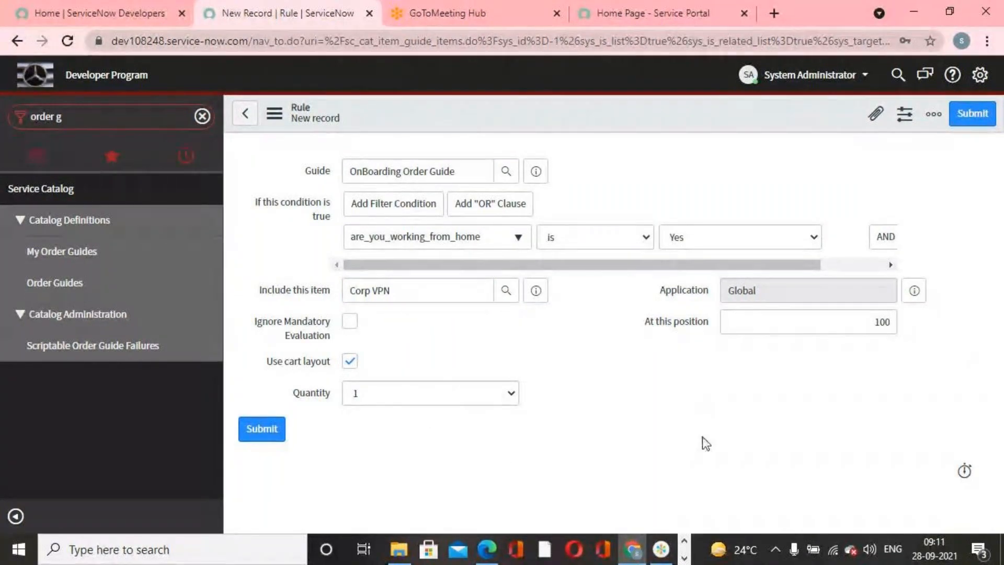
left_click(993, 113)
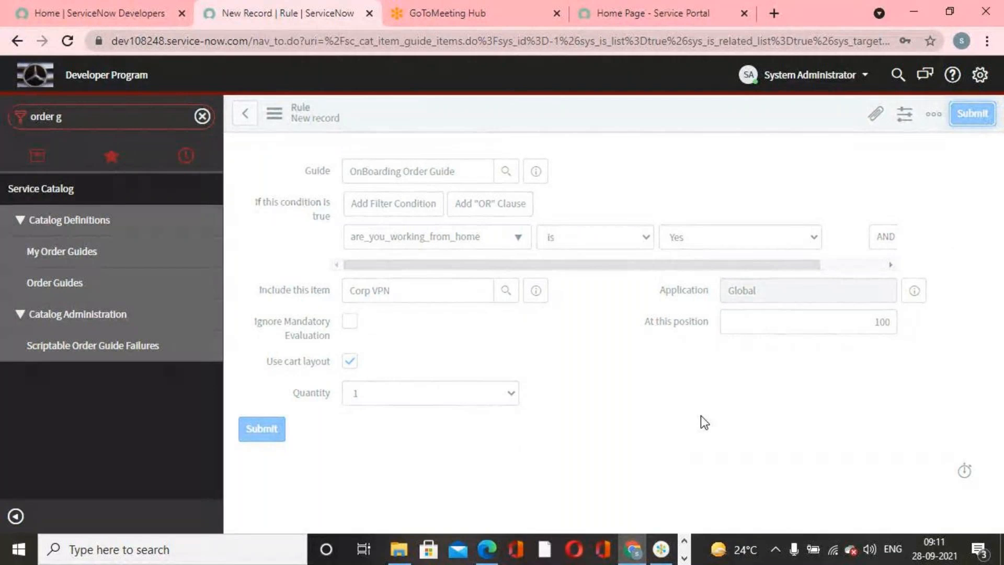
Start another rule in the order guide's rule base with the condition employement_type is Permanant.
scroll(635, 398, "down", 10)
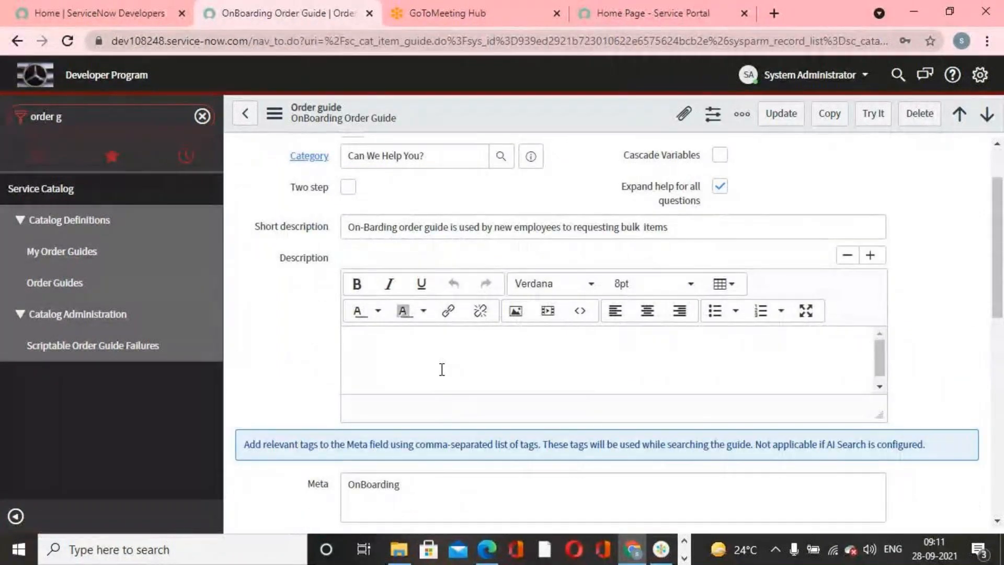
scroll(496, 386, "down", 1)
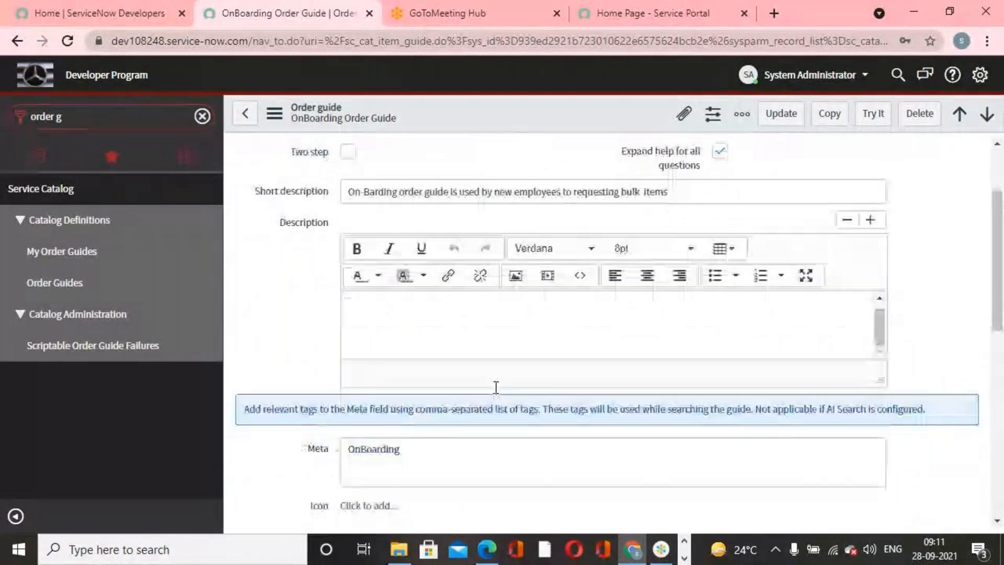
scroll(518, 360, "down", 10)
left_click(341, 317)
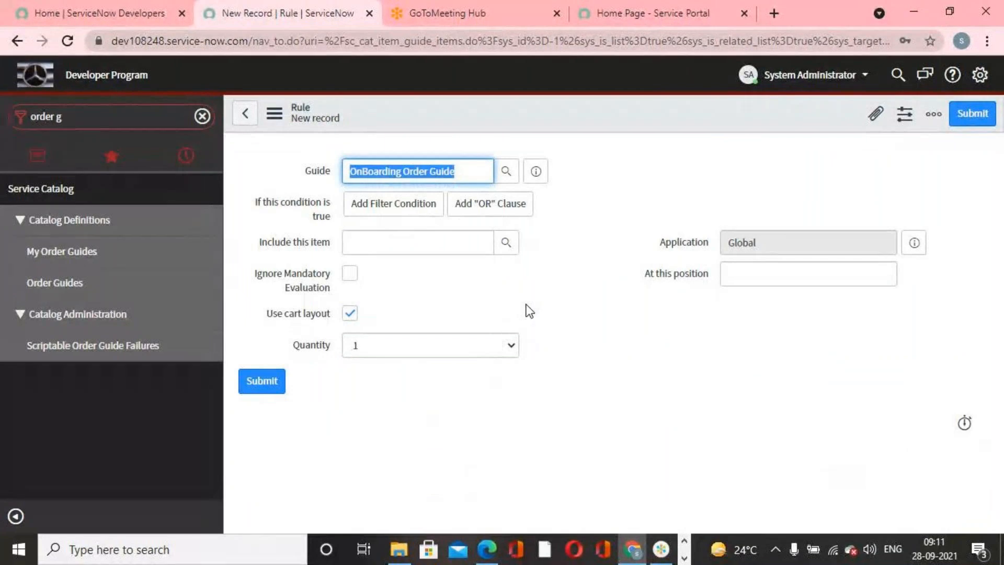
left_click(518, 239)
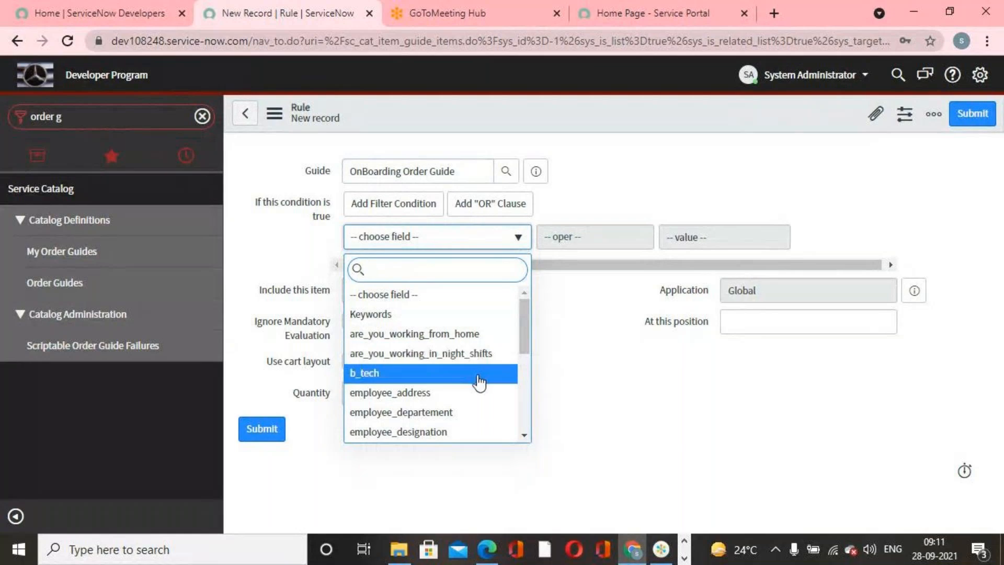
scroll(477, 379, "down", 3)
scroll(479, 384, "up", 2)
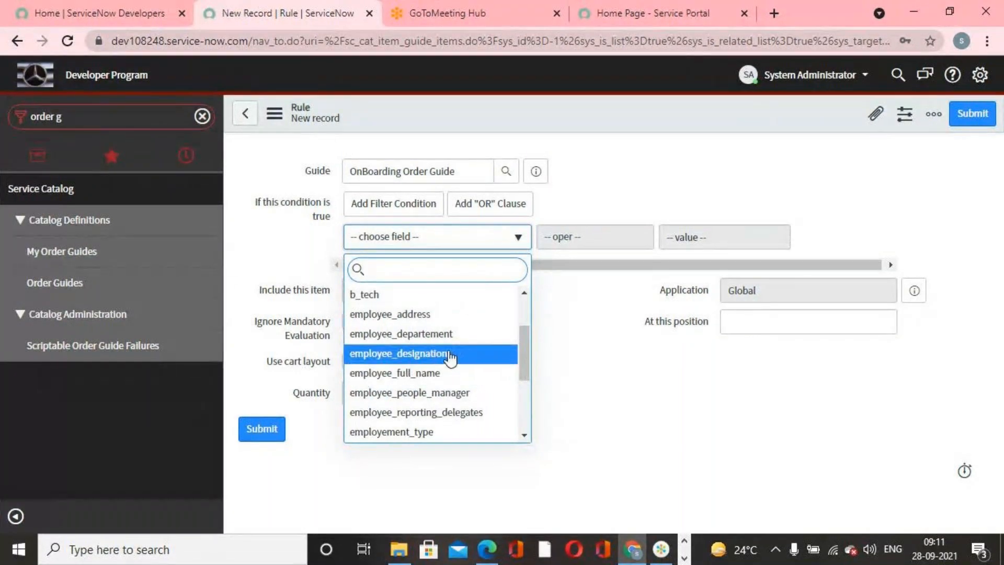
scroll(443, 392, "down", 2)
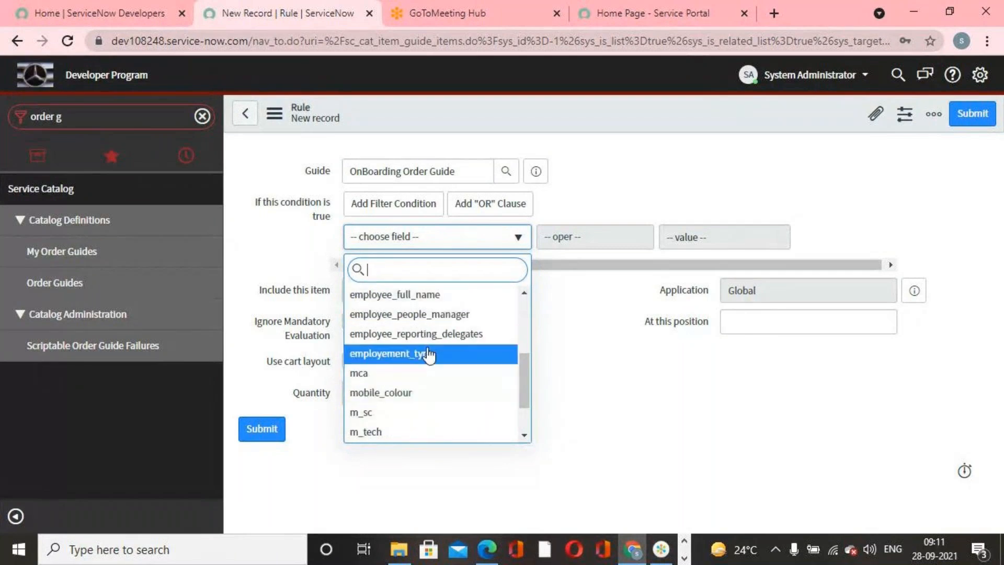
key("Return")
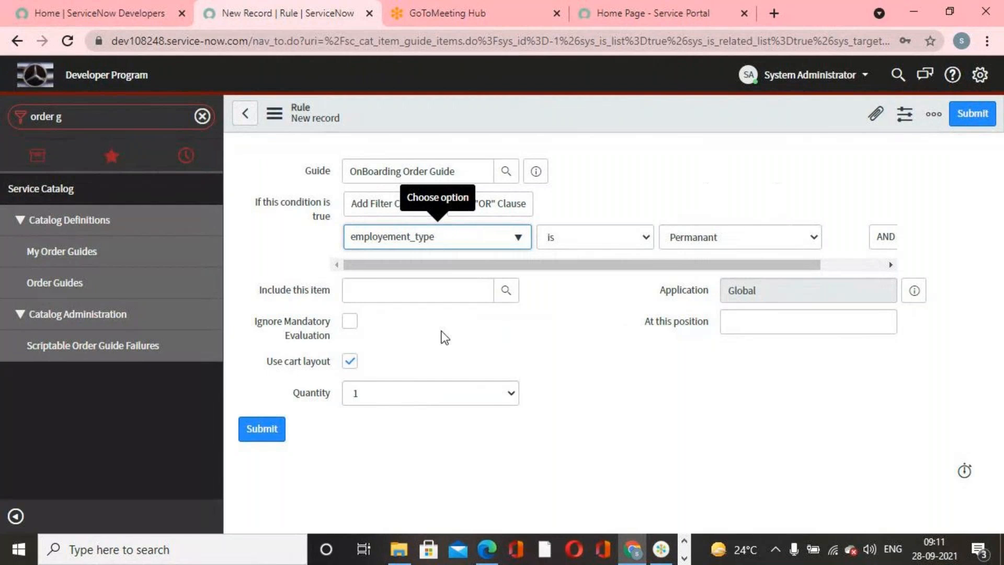
Include Apple MacBook Pro 15" in the rule, set its position to 200 and submit it.
left_click(429, 291)
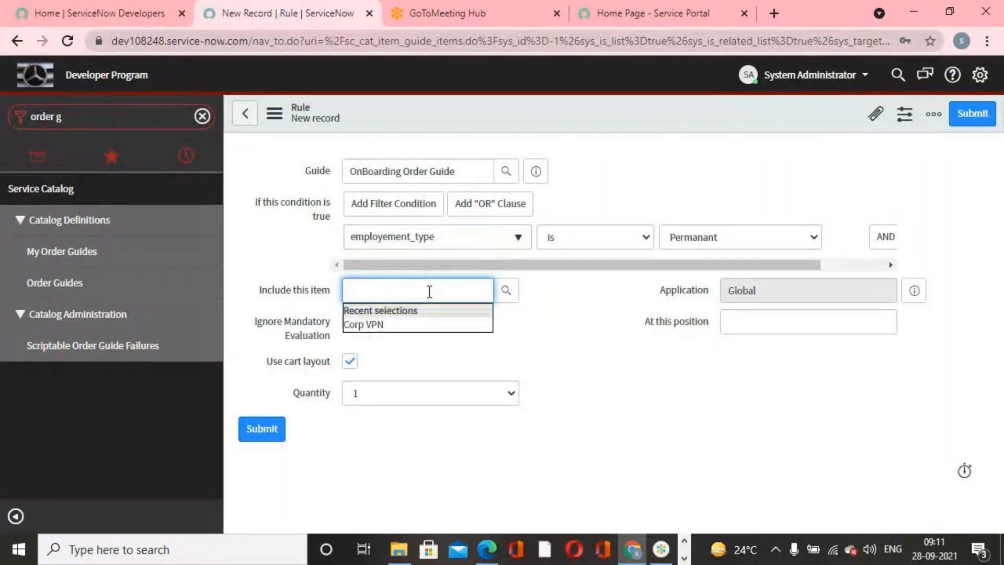
type("apple mac")
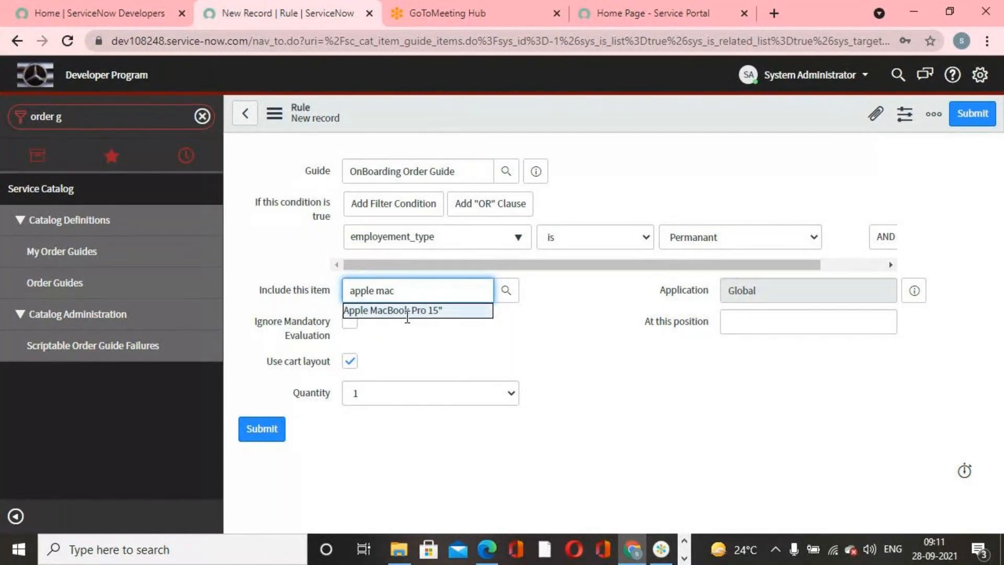
key("Return")
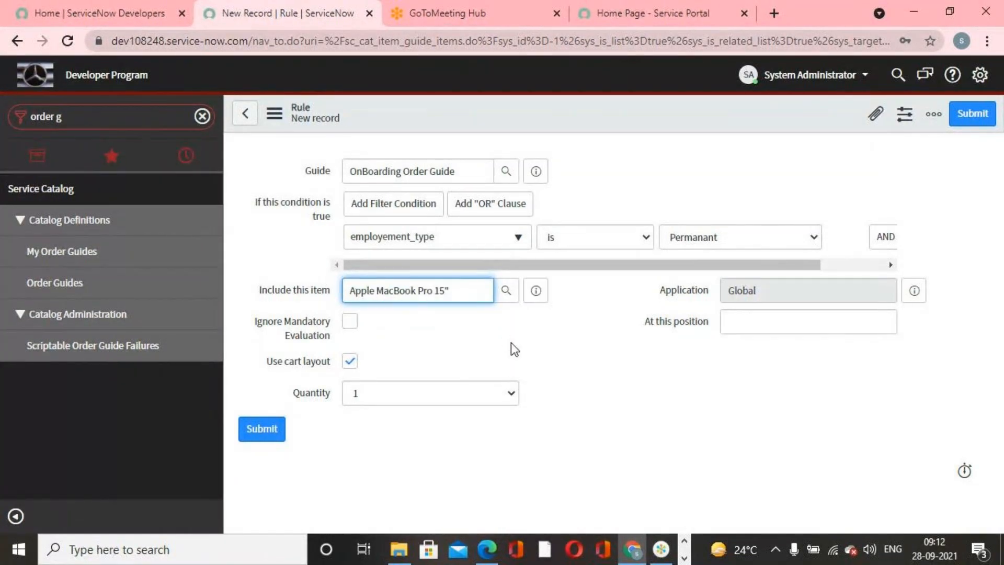
left_click(832, 325)
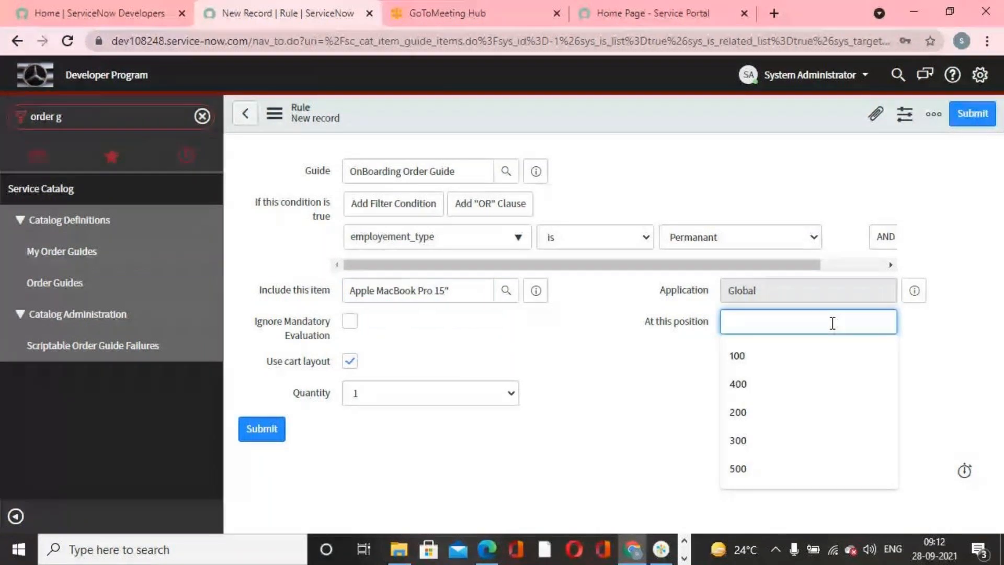
type("200")
left_click(925, 246)
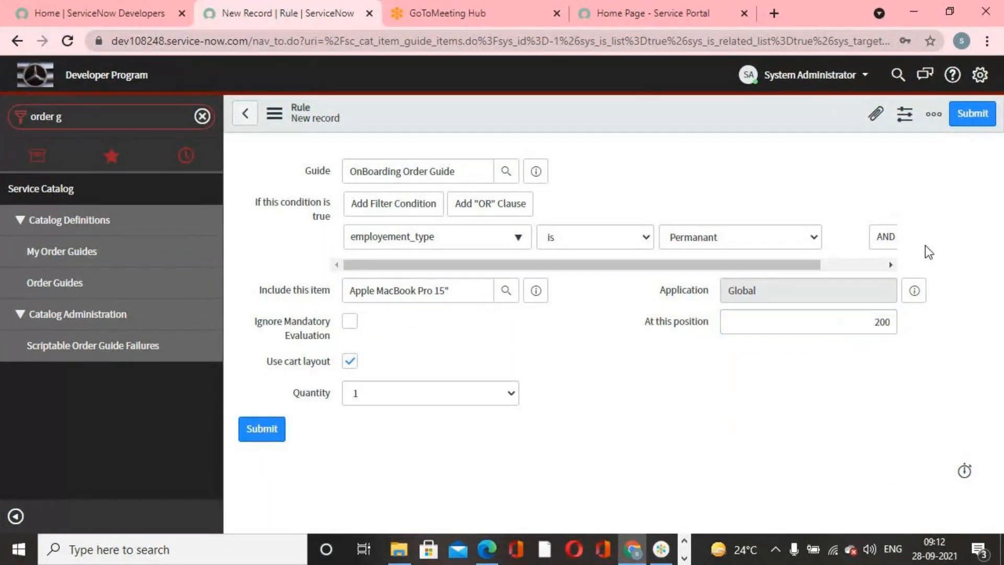
left_click(973, 113)
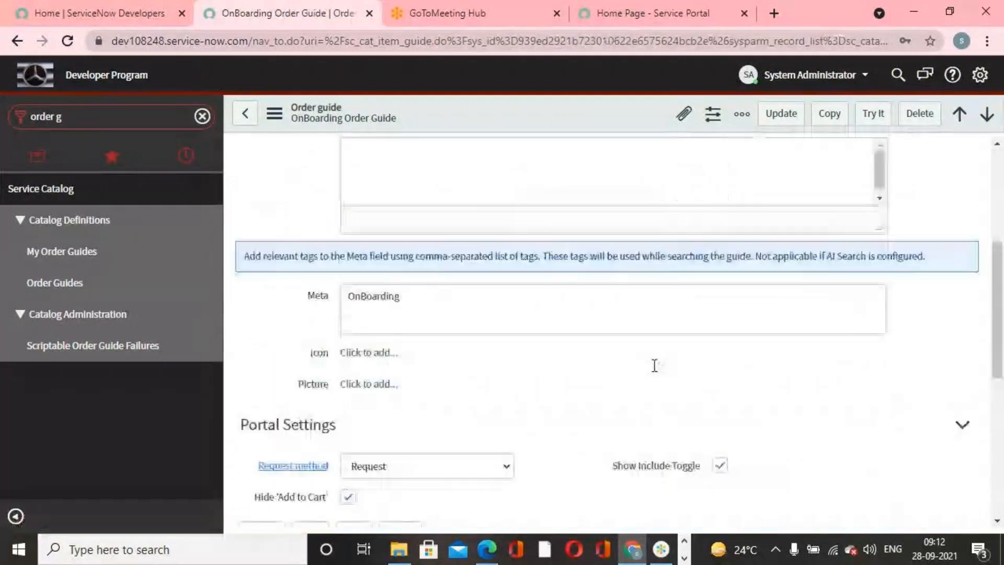
Start a new rule at position 200 with the condition employement_type is Contract.
left_click(339, 284)
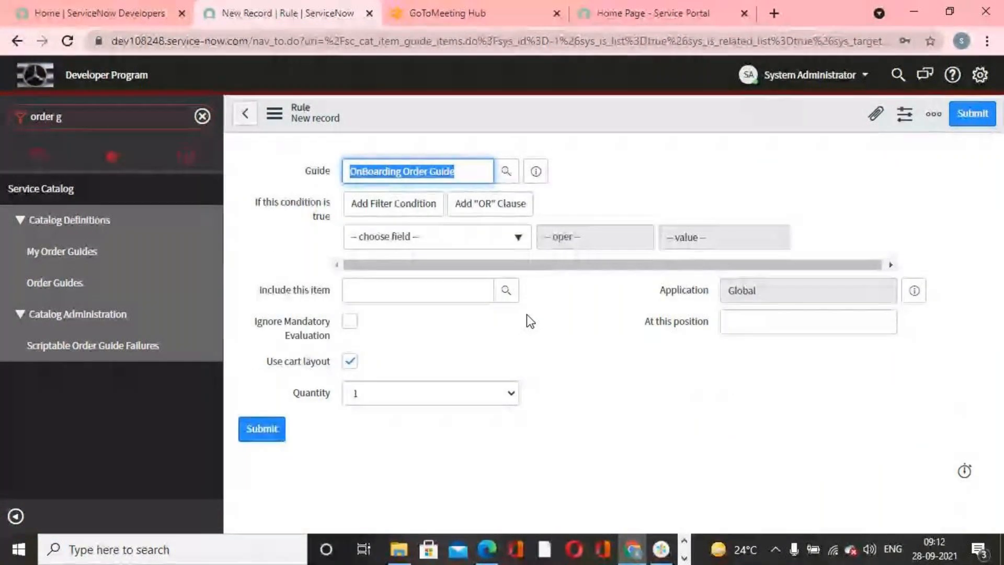
left_click(811, 328)
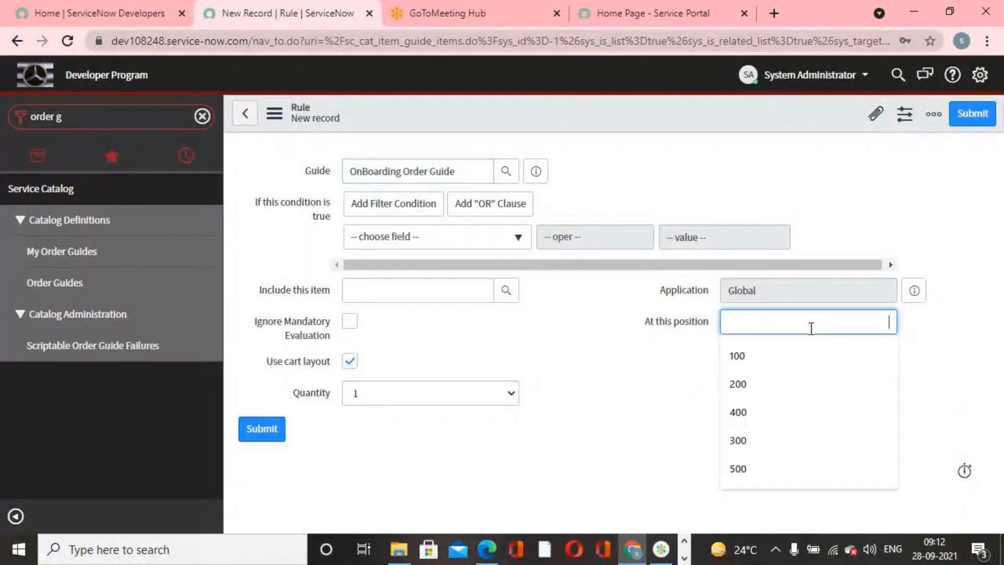
type("200")
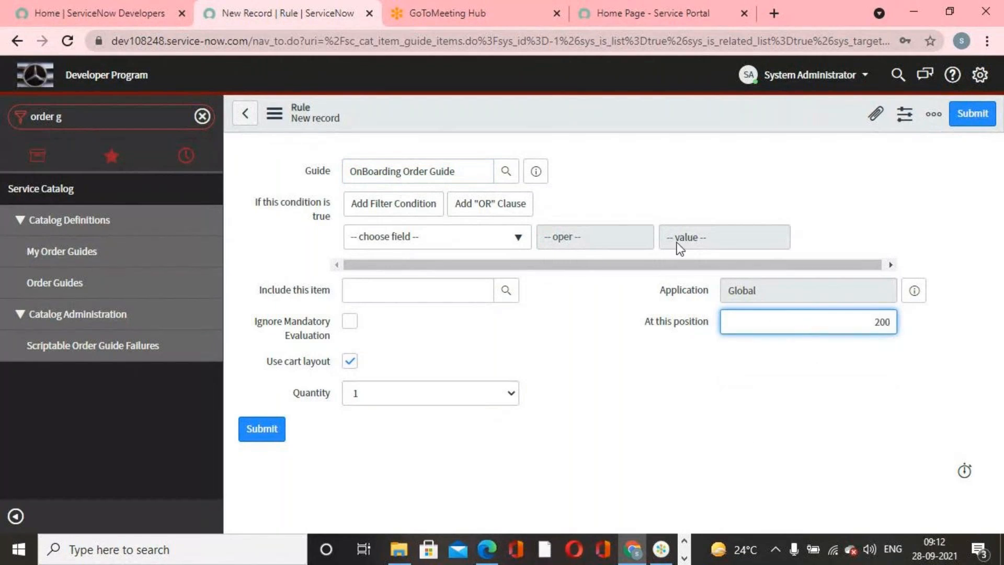
left_click(526, 248)
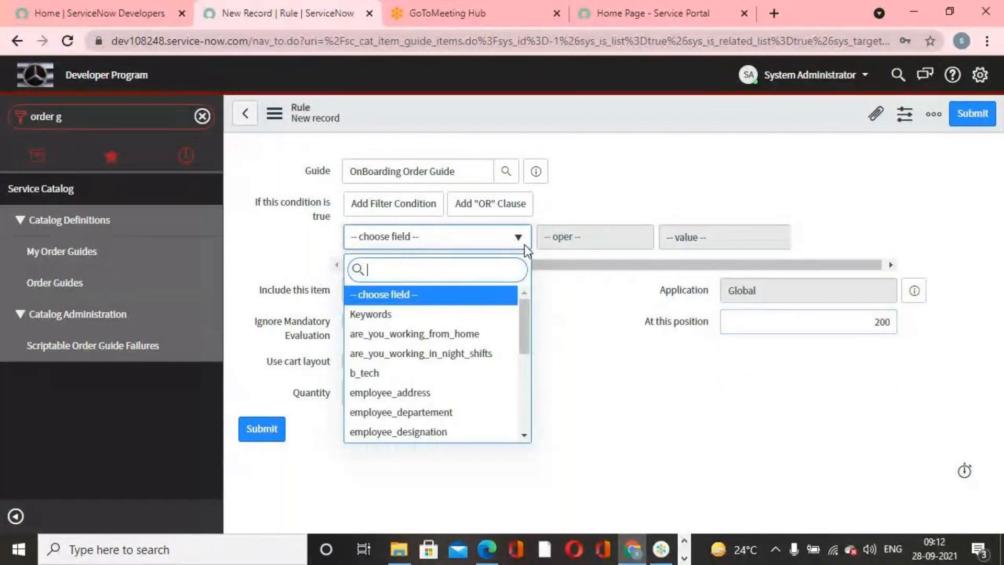
scroll(439, 431, "down", 2)
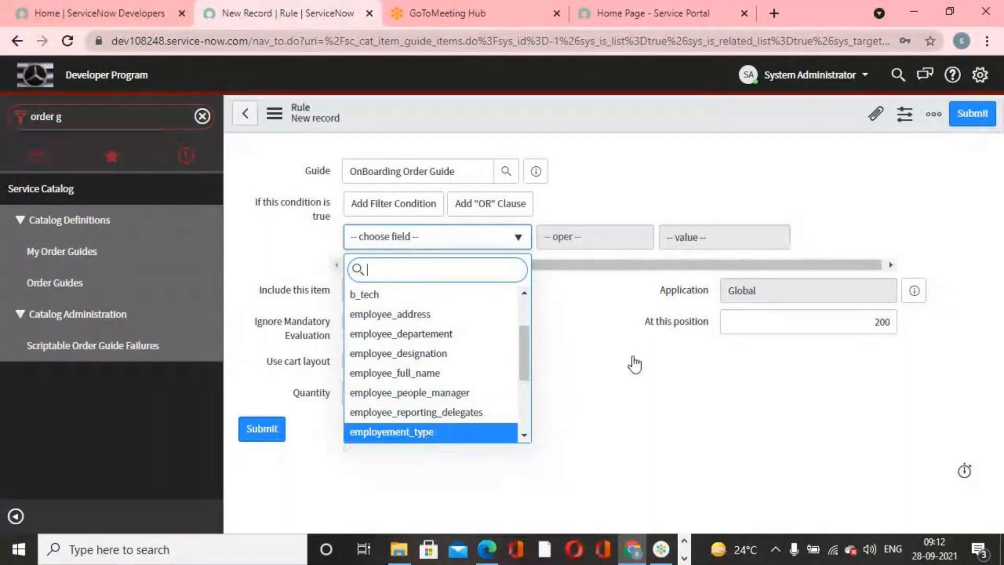
key("Return")
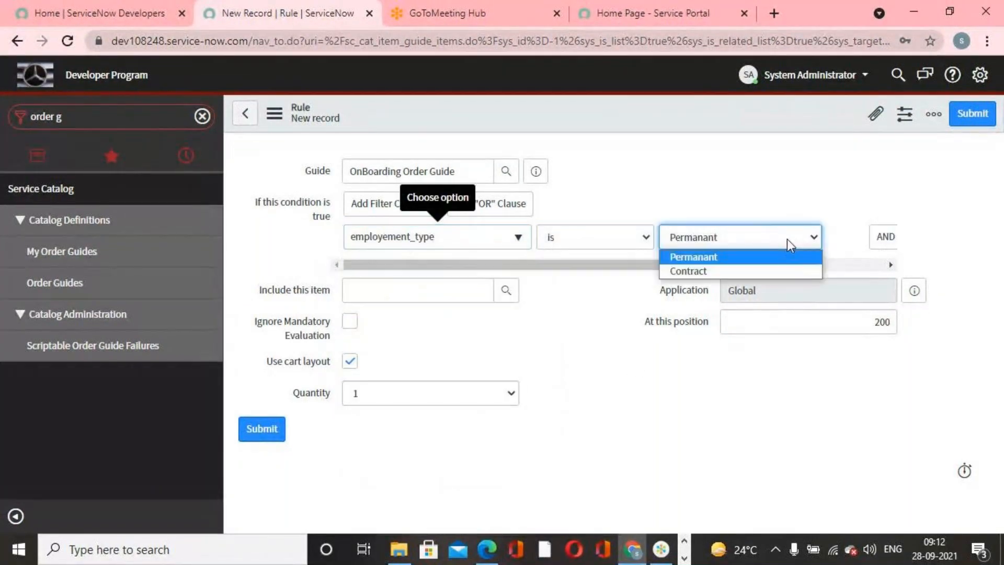
left_click(786, 239)
left_click(736, 272)
Set Office Desktop as the item included for contract employees and submit the rule.
left_click(411, 291)
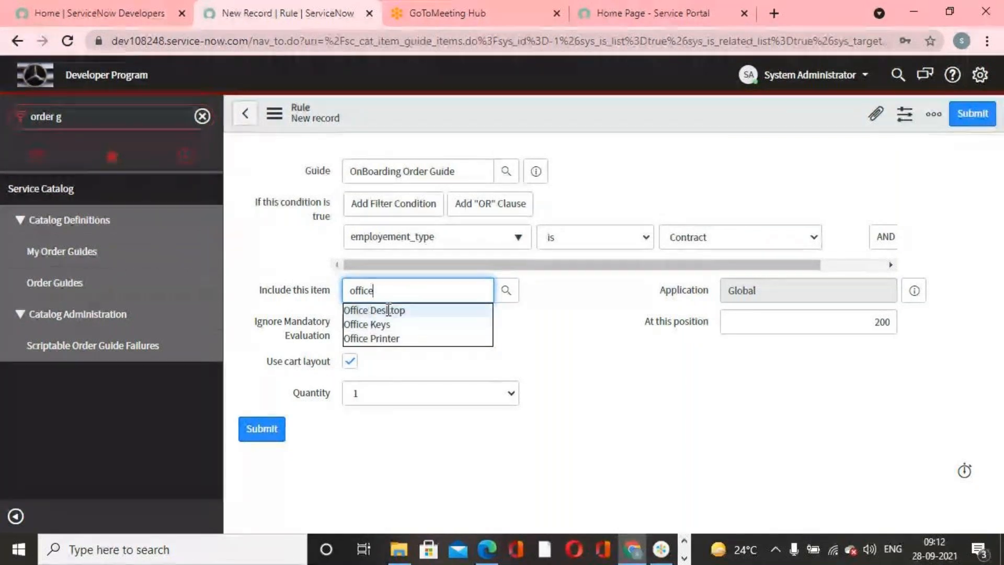
left_click(387, 310)
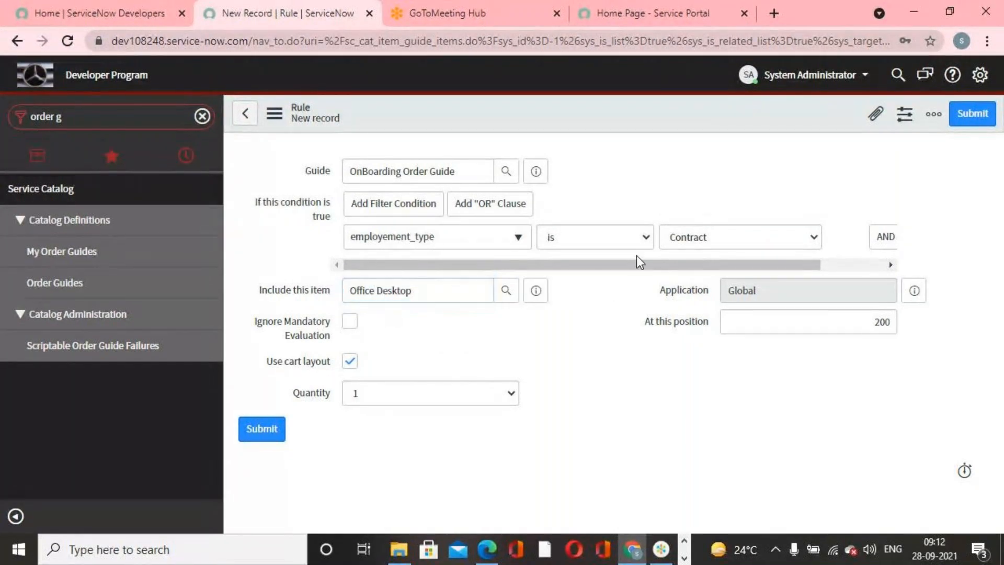
left_click(969, 113)
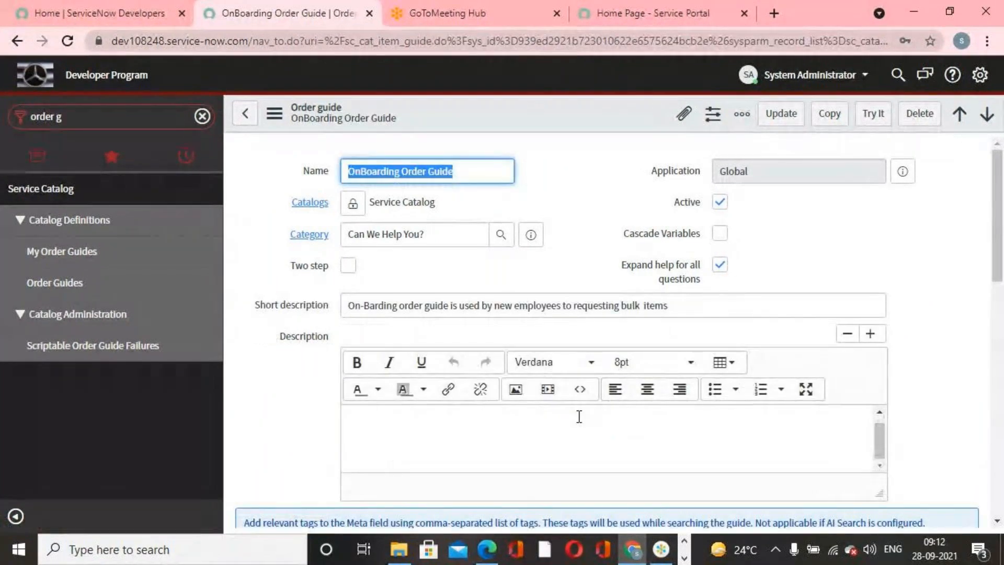
Start a new rule in the OnBoarding Order Guide's rule base and set its position to 300.
scroll(883, 396, "down", 5)
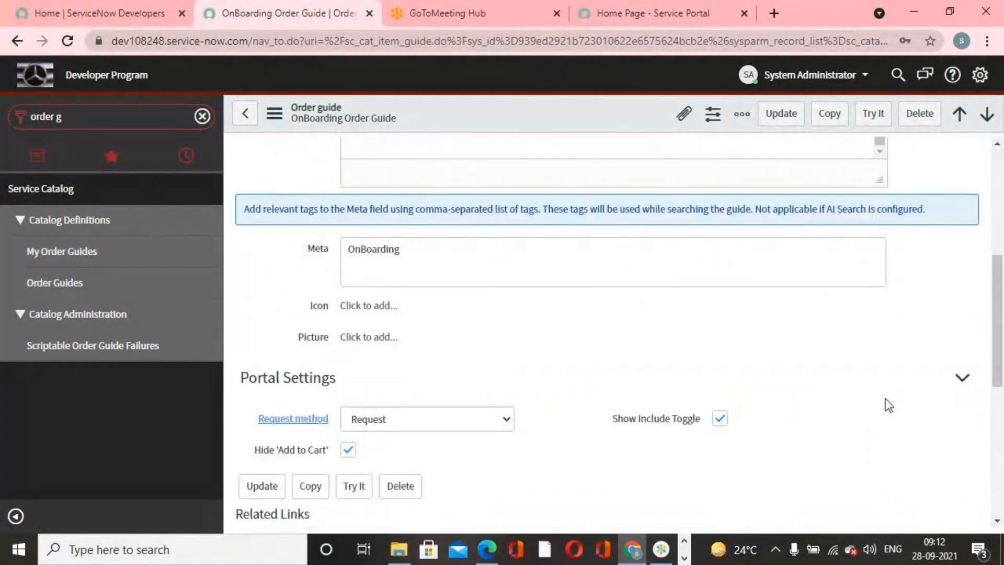
scroll(885, 400, "up", 5)
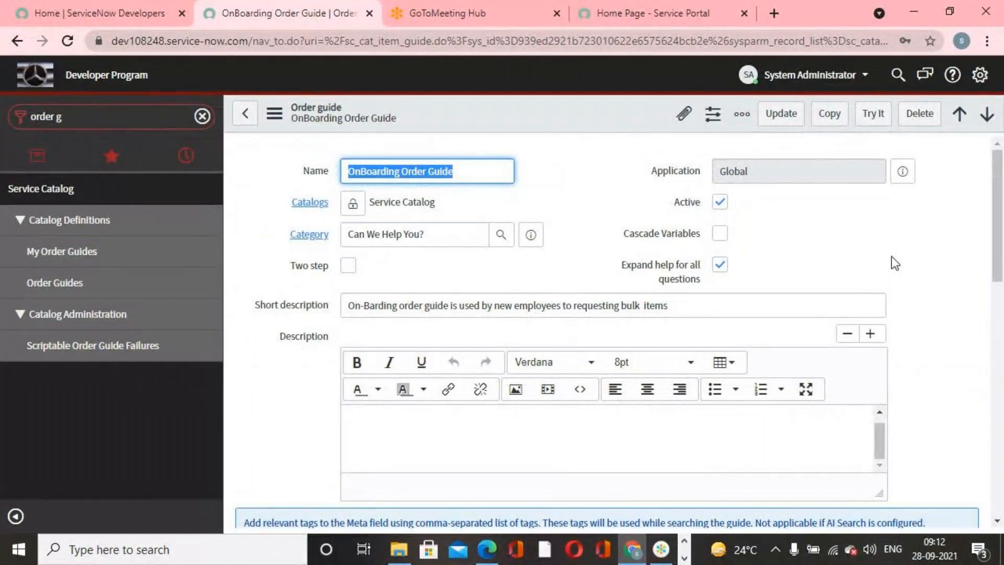
scroll(694, 347, "down", 8)
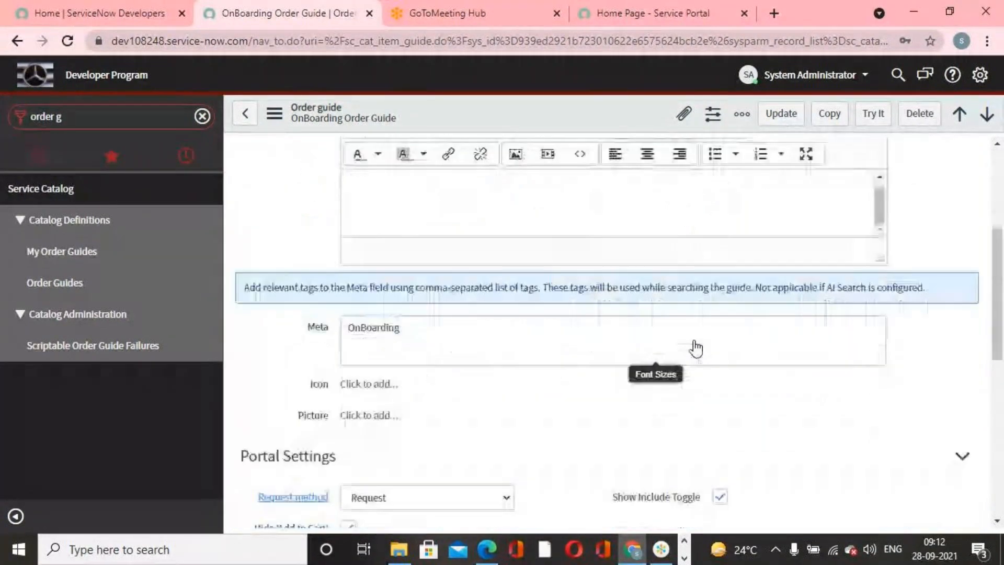
scroll(487, 332, "down", 2)
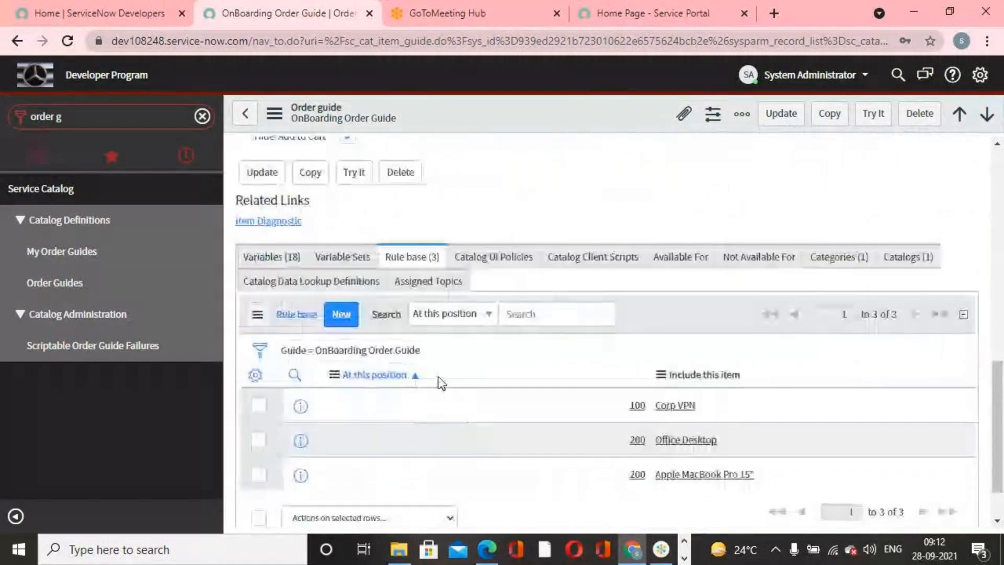
left_click(339, 315)
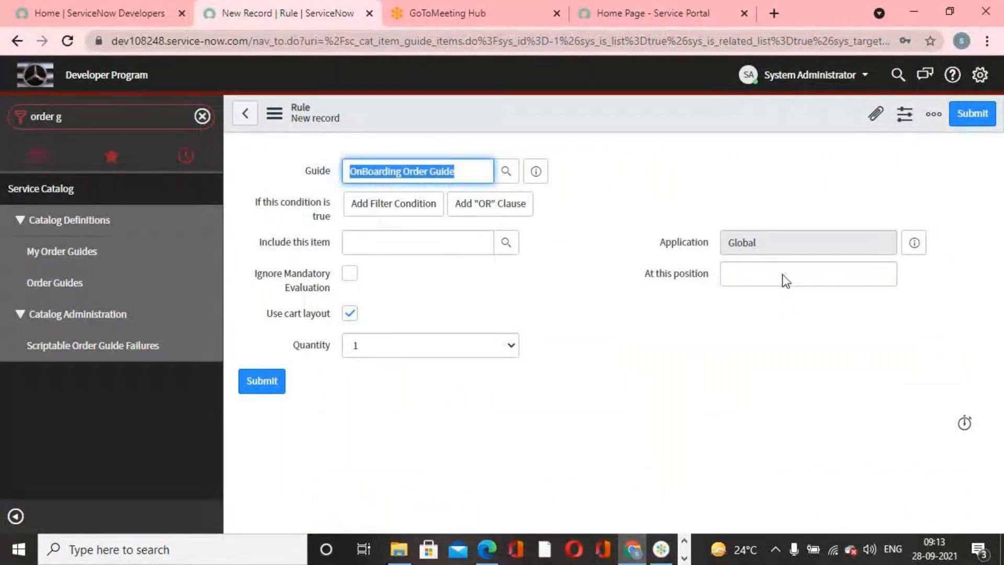
left_click(832, 322)
type("300")
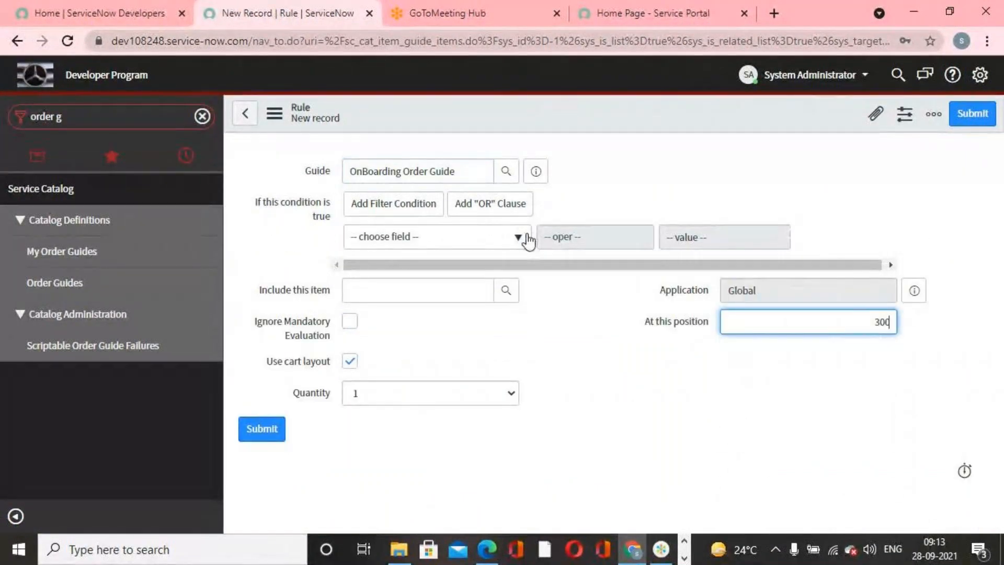
Set the new rule's condition to are_you_working_in_night_shifts is Yes.
left_click(529, 240)
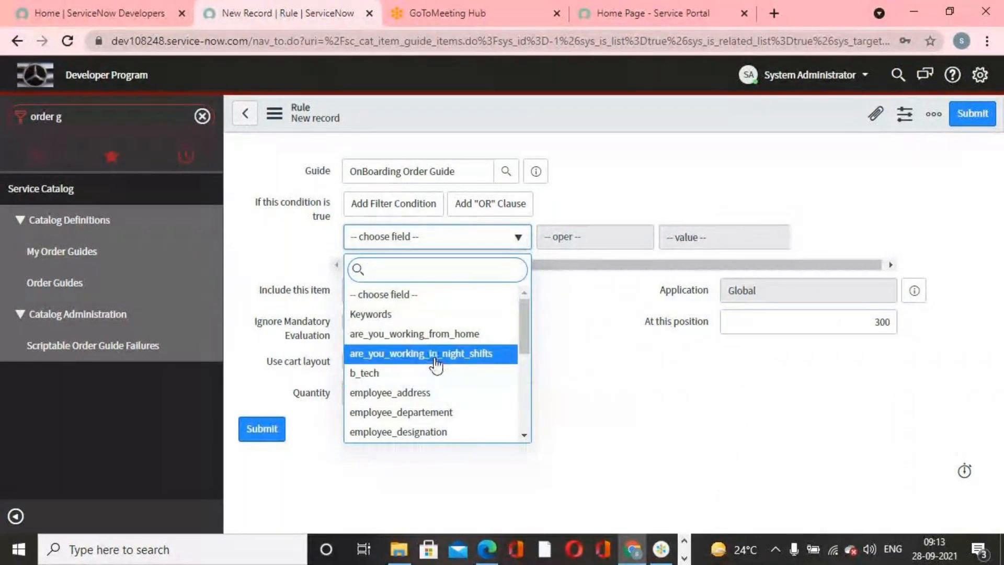
key("Return")
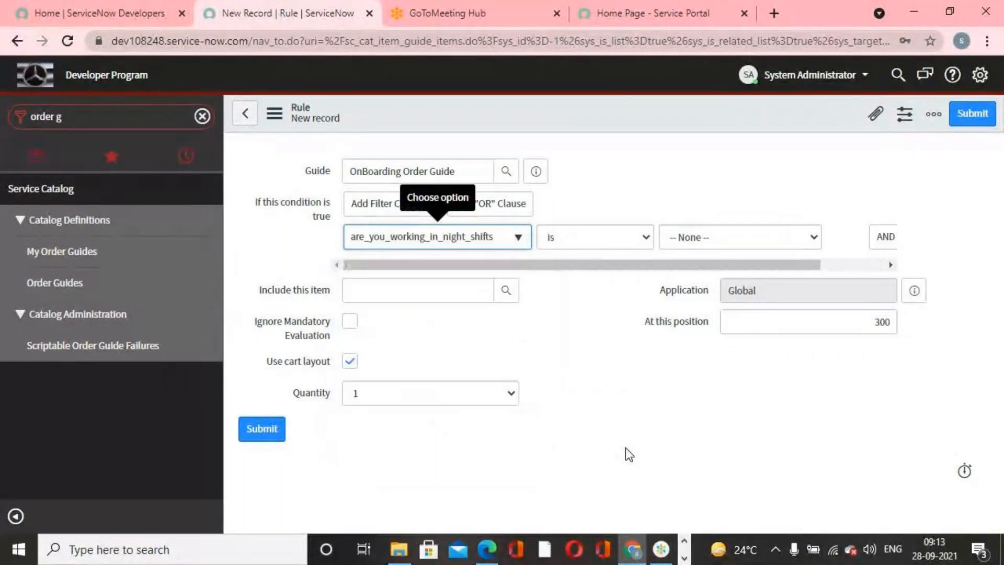
left_click(775, 239)
left_click(674, 269)
Set Apple iPad 3 as the item included for night-shift workers and submit the rule.
left_click(444, 293)
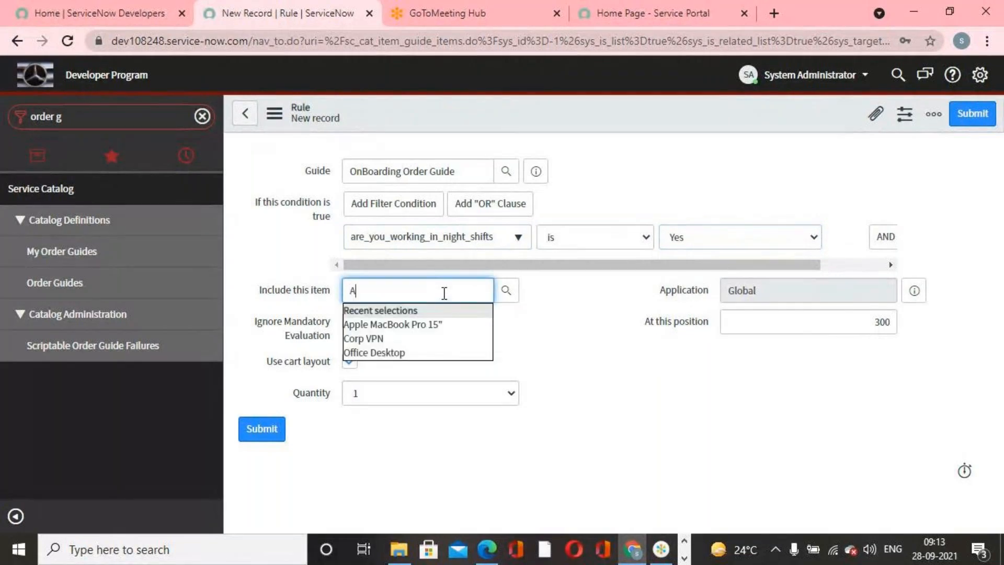
type("le i")
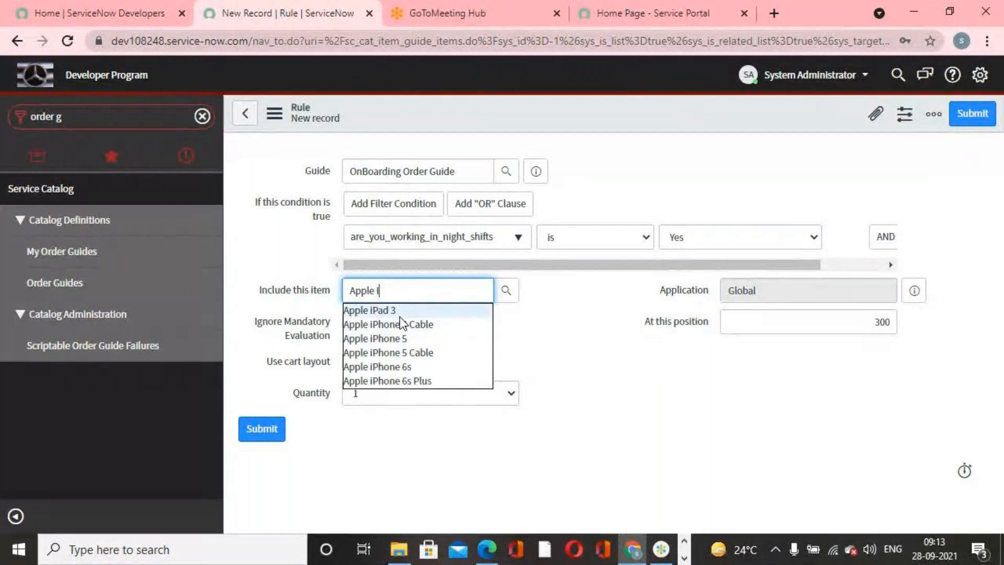
left_click(399, 312)
left_click(988, 115)
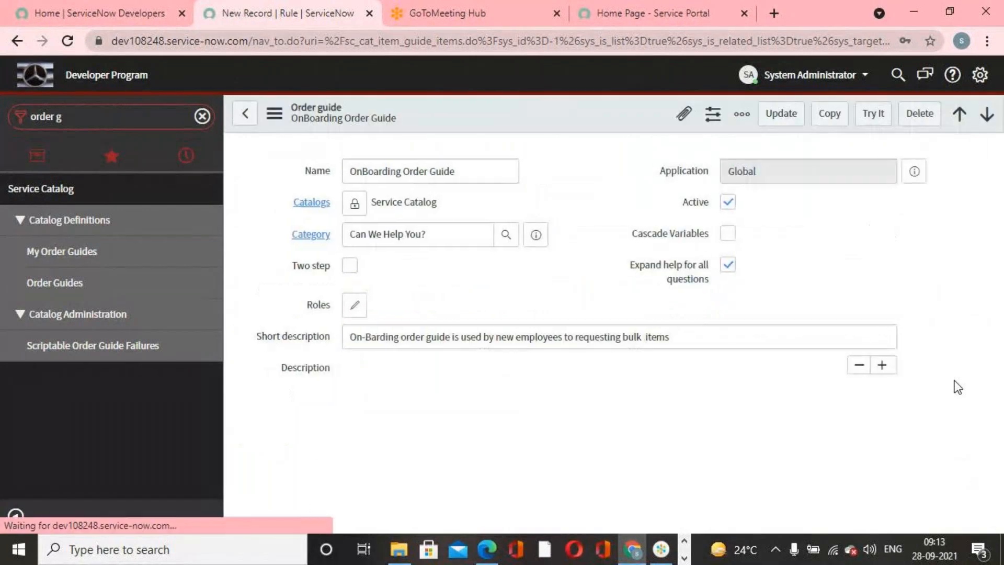
scroll(565, 384, "down", 3)
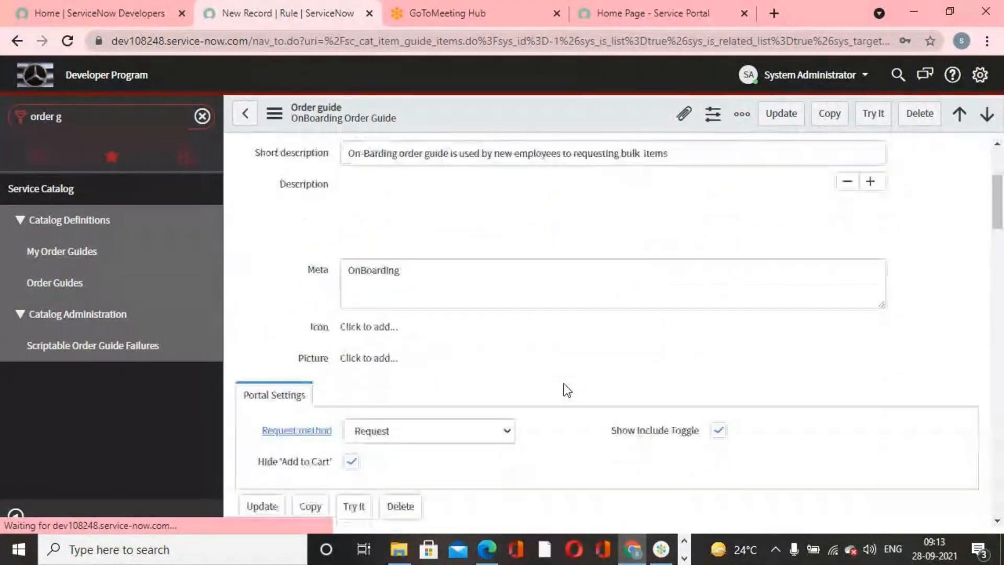
scroll(568, 390, "down", 5)
scroll(568, 390, "up", 8)
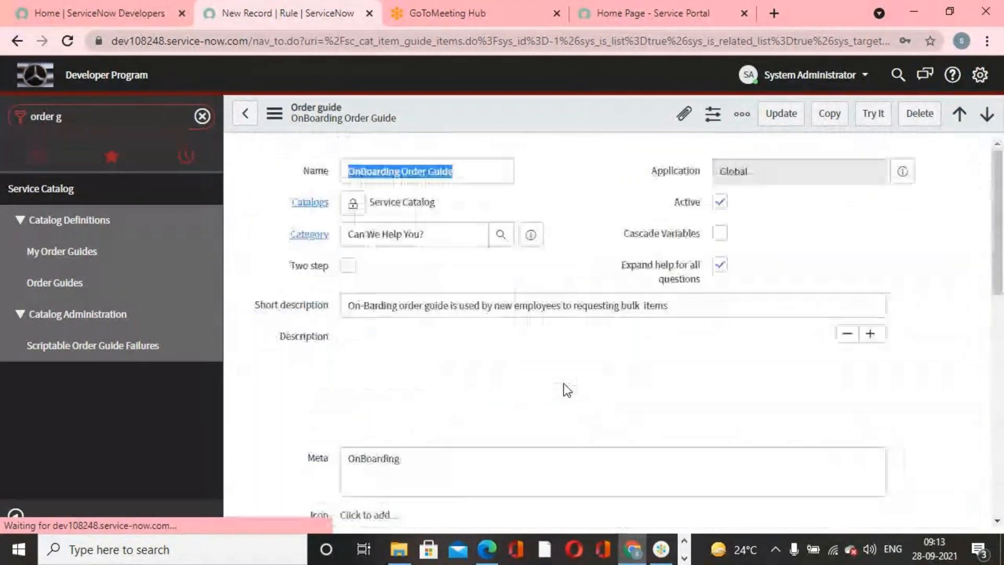
Start another rule in the OnBoarding Order Guide's rule base with the condition employee_departement is IT.
scroll(567, 390, "down", 10)
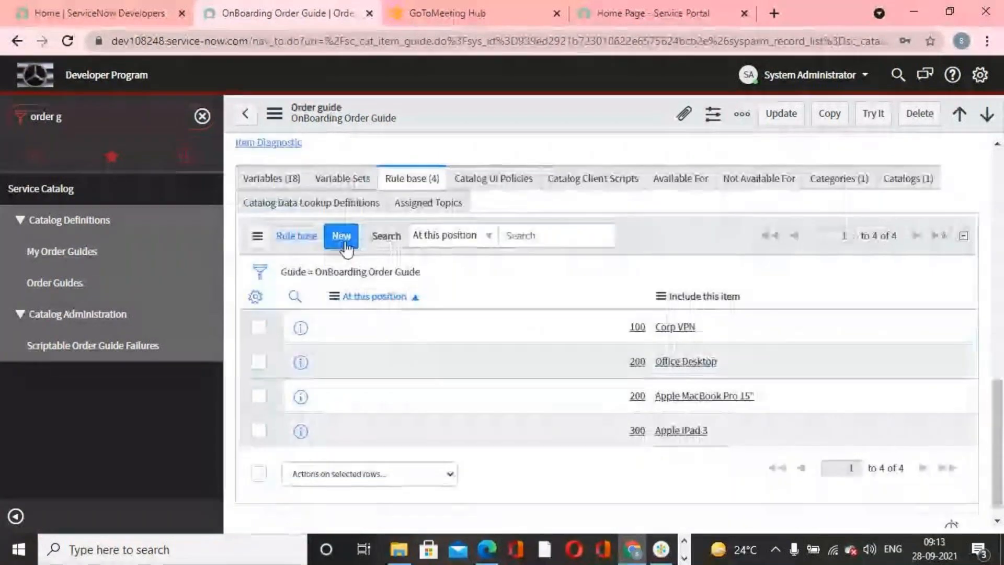
left_click(344, 241)
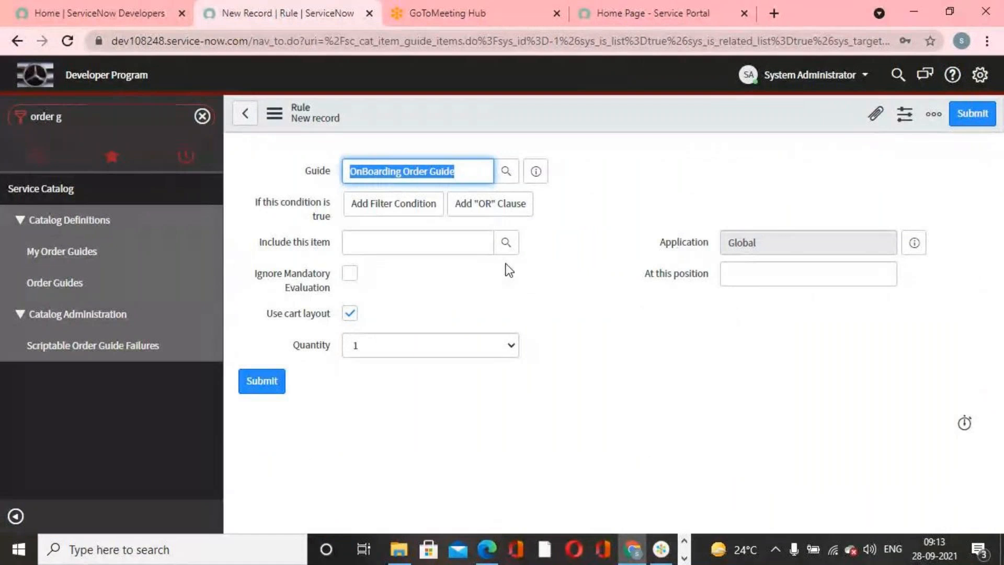
left_click(522, 245)
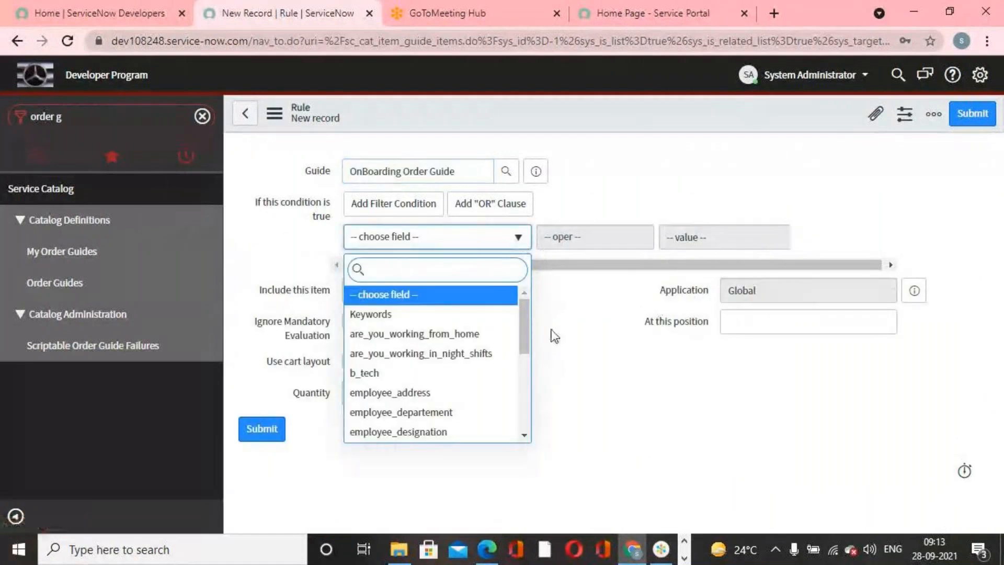
scroll(419, 392, "down", 3)
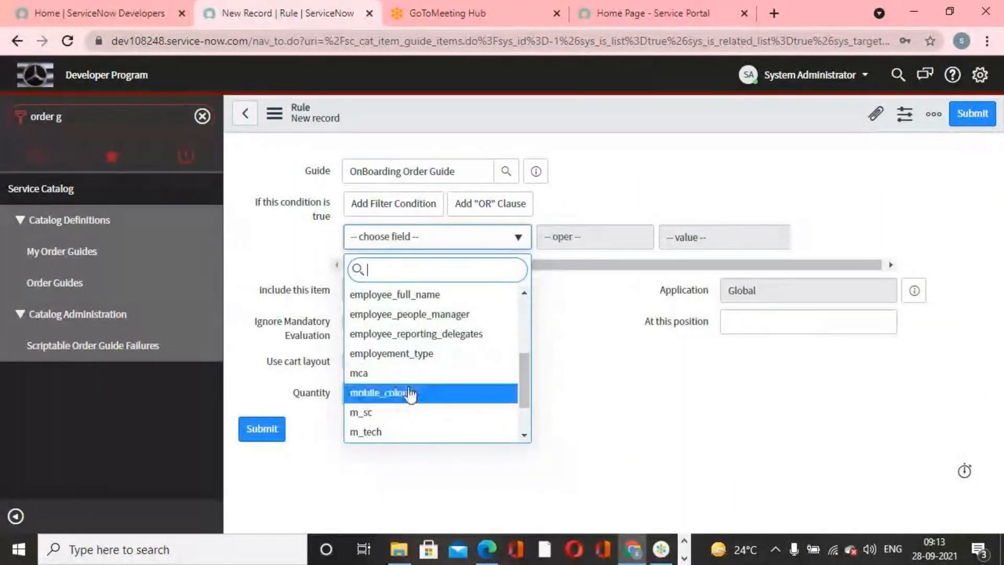
scroll(409, 393, "up", 3)
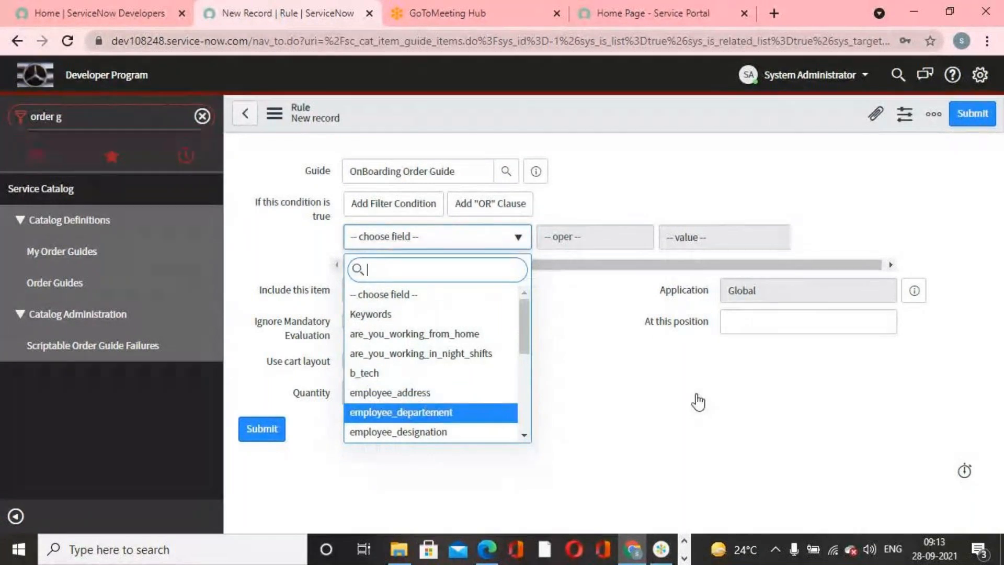
left_click(638, 236)
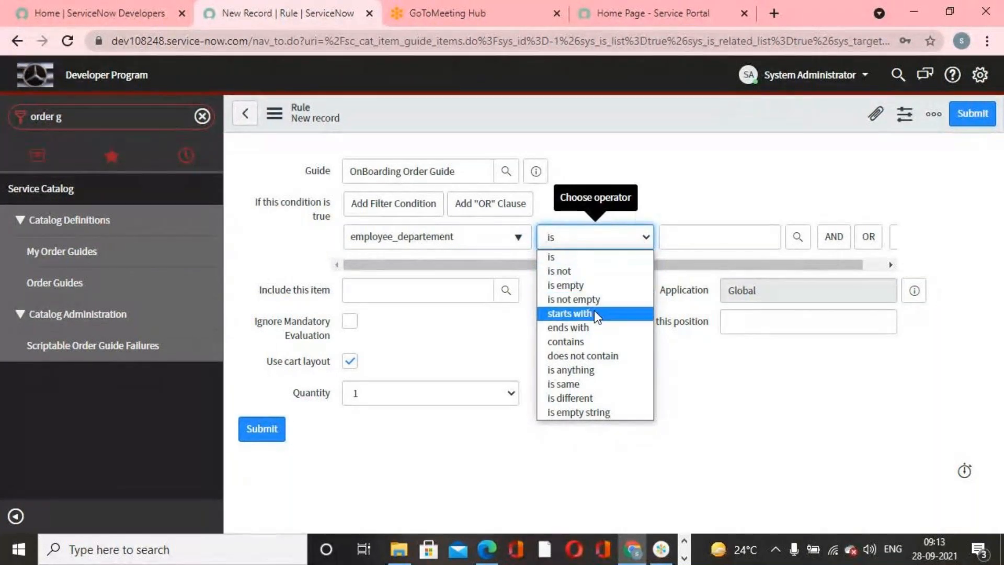
left_click(594, 259)
left_click(797, 238)
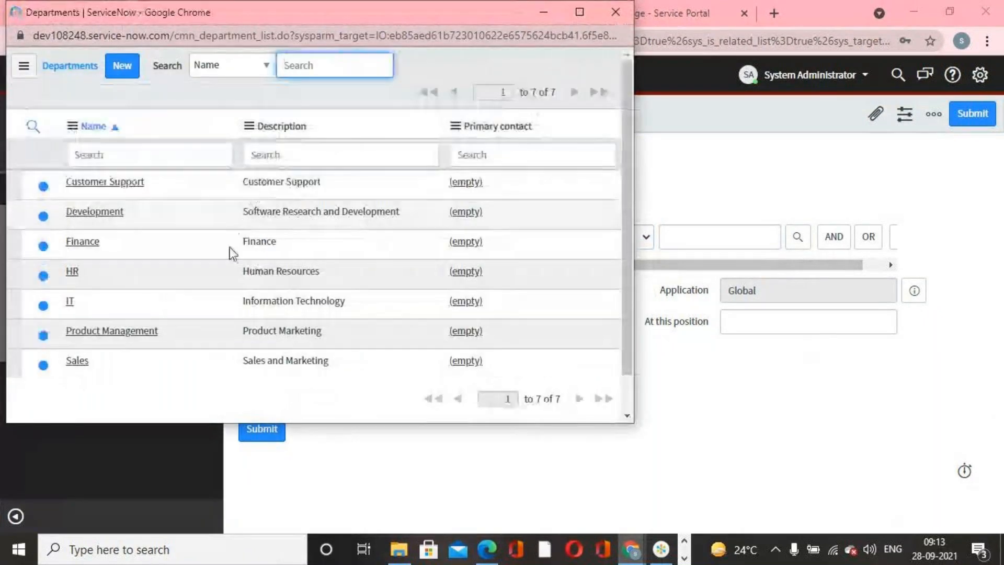
left_click(71, 301)
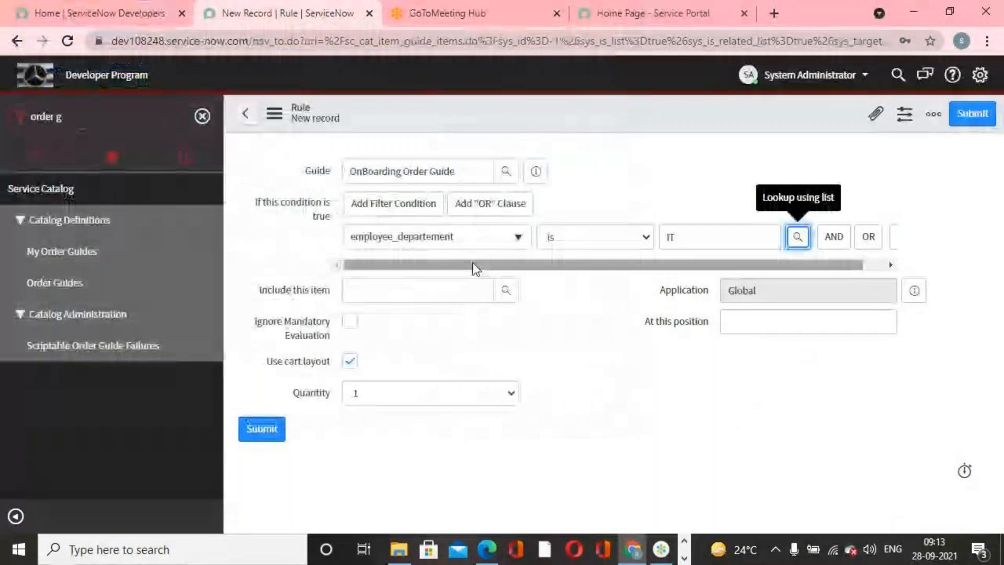
Set Samsung Galaxy S7 Edge as the included item at position 400 and submit the IT department rule.
left_click(435, 291)
type("samsung")
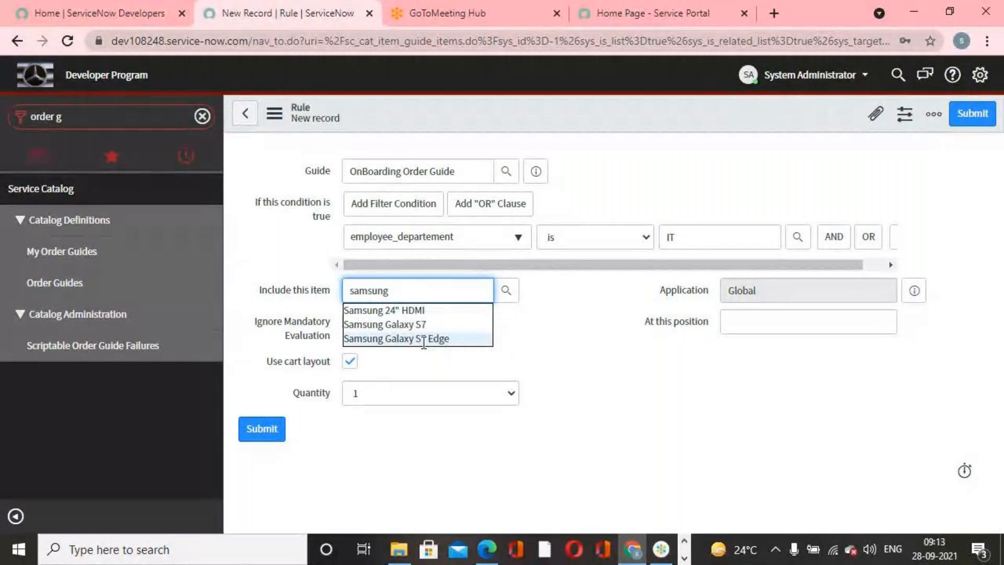
left_click(454, 338)
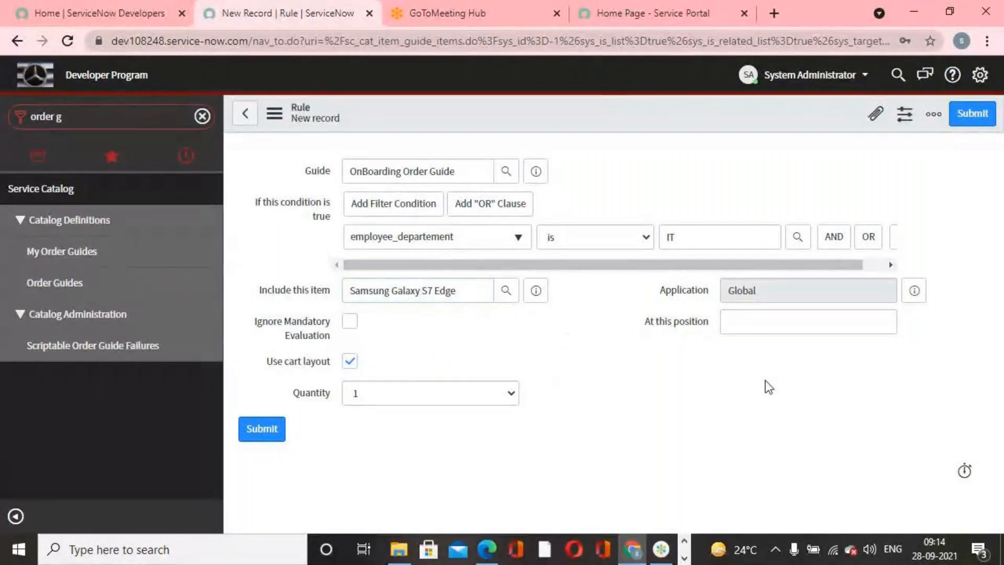
left_click(774, 320)
type("400")
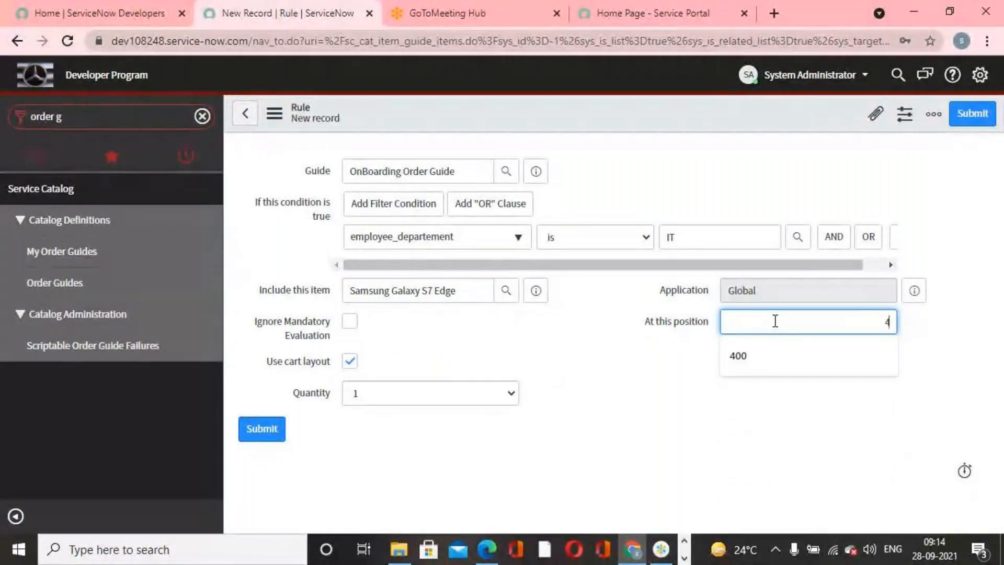
left_click(679, 424)
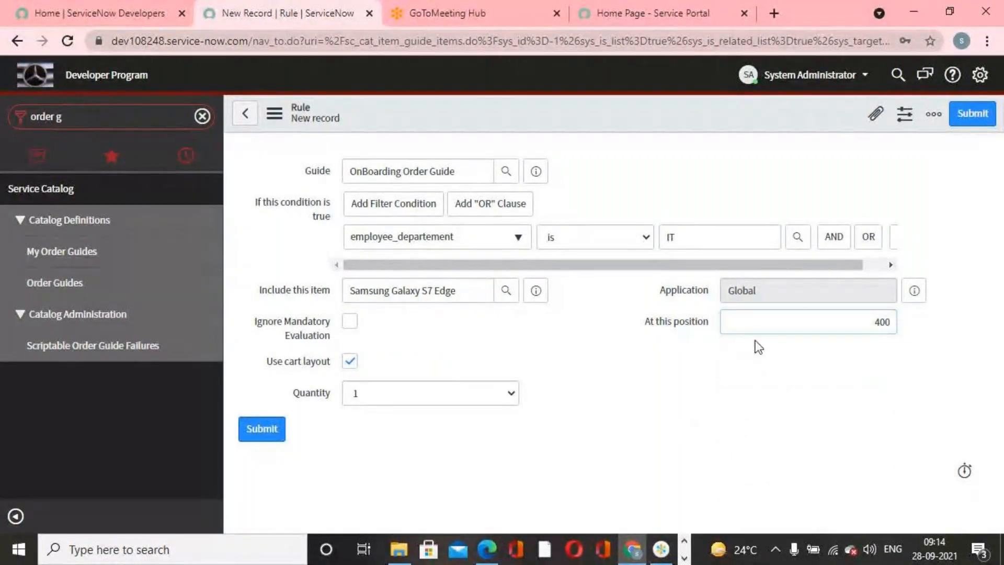
left_click(972, 114)
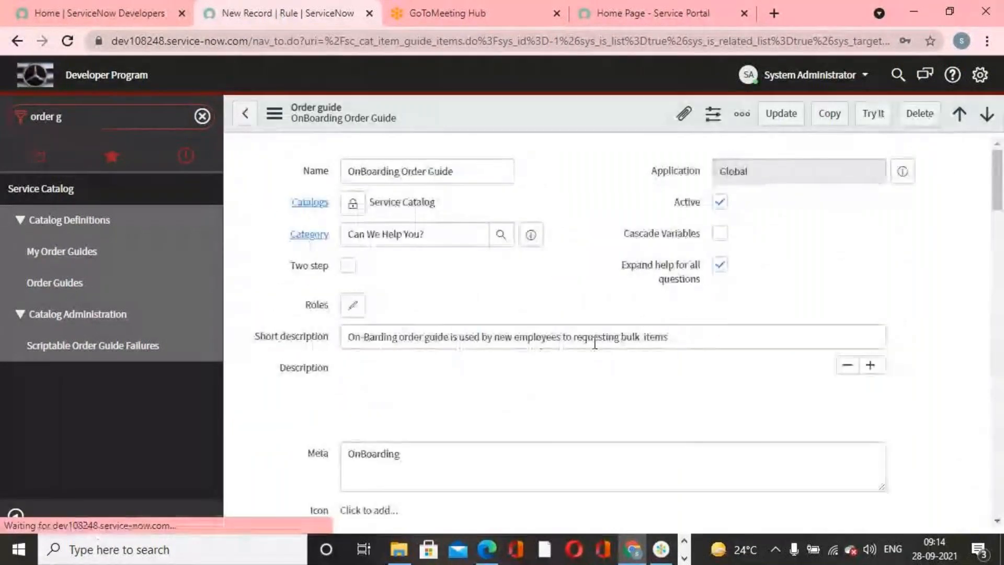
Start a new rule in the order guide's rule base and set its position to 500.
scroll(594, 345, "down", 3)
scroll(594, 347, "down", 6)
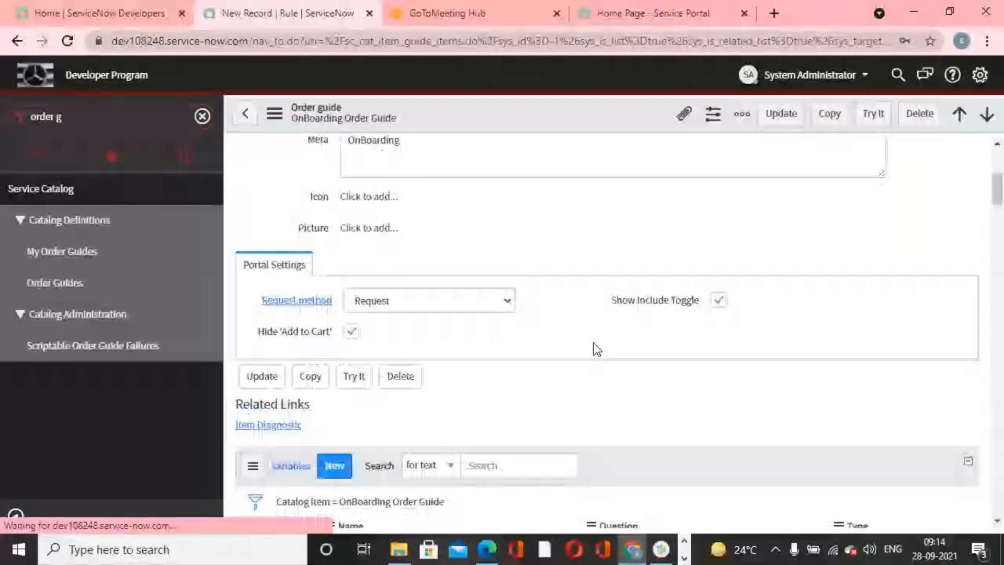
scroll(597, 349, "down", 10)
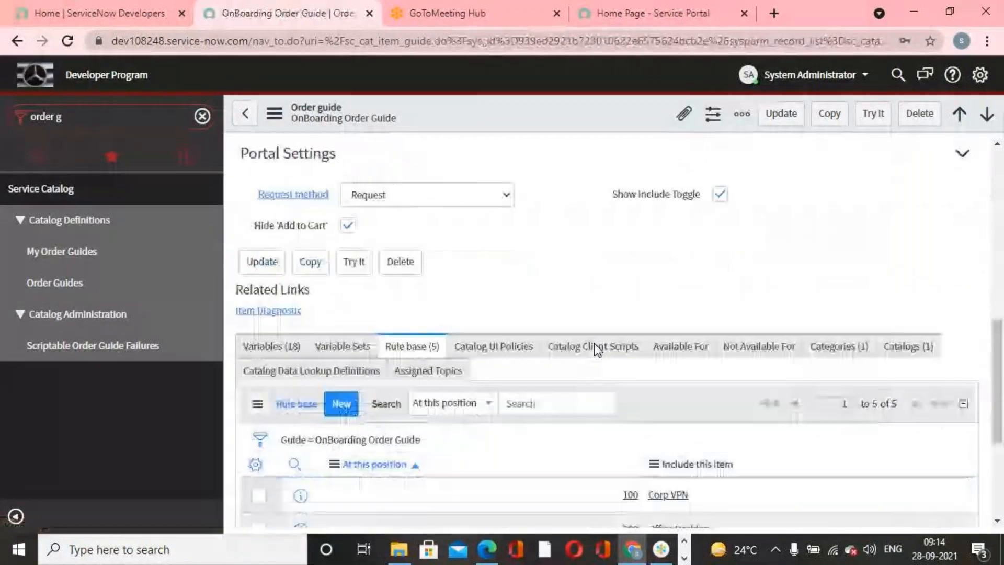
left_click(352, 316)
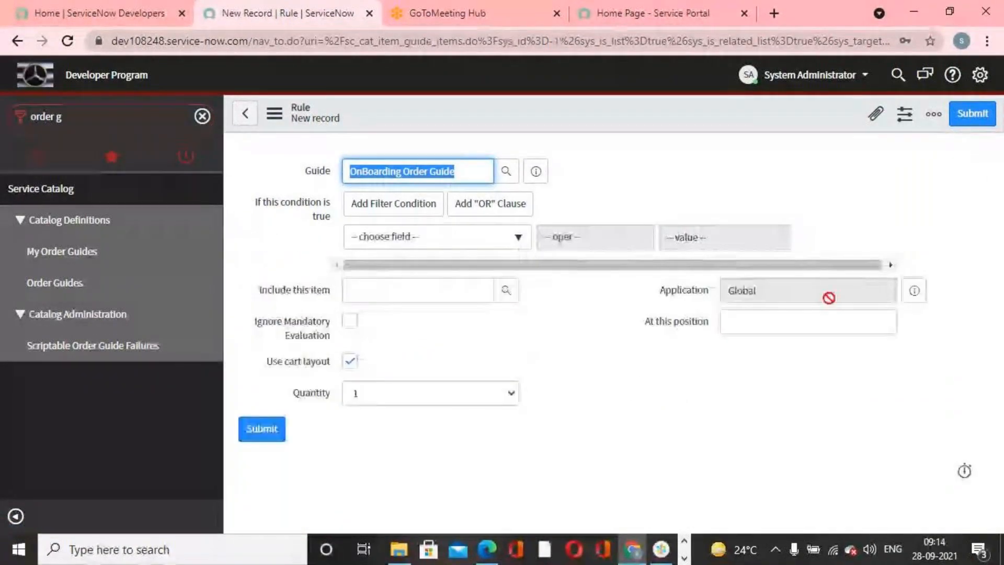
left_click(808, 324)
type("500")
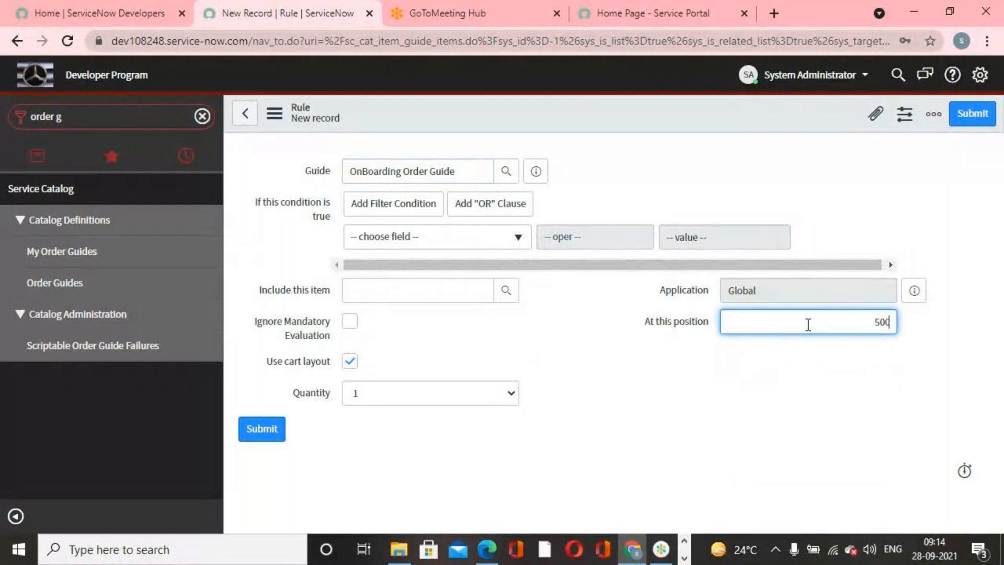
Set the new rule's condition field to employee_designation with the operator "is one of".
left_click(520, 237)
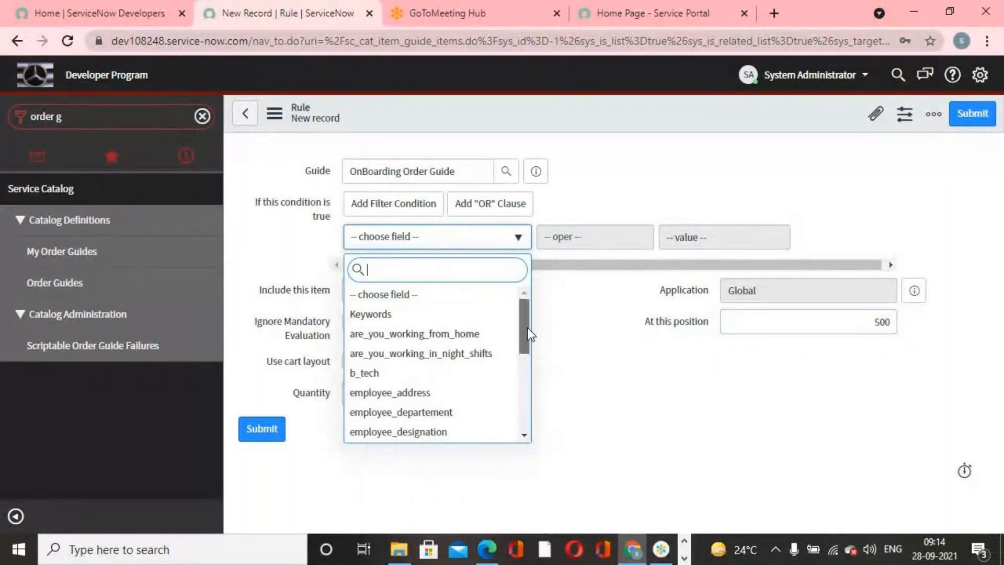
left_click_drag(528, 327, 527, 340)
left_click(453, 394)
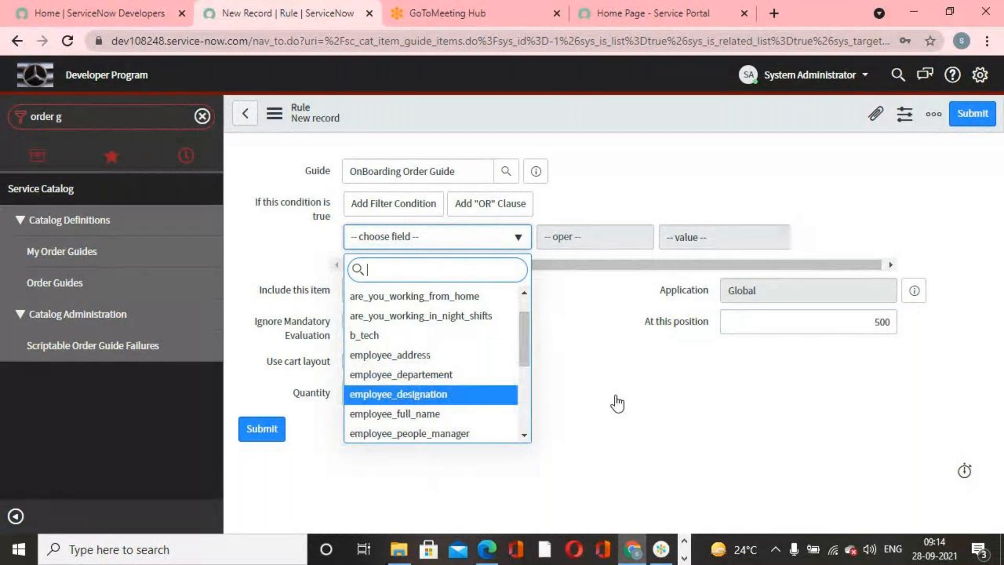
left_click(651, 241)
left_click(592, 284)
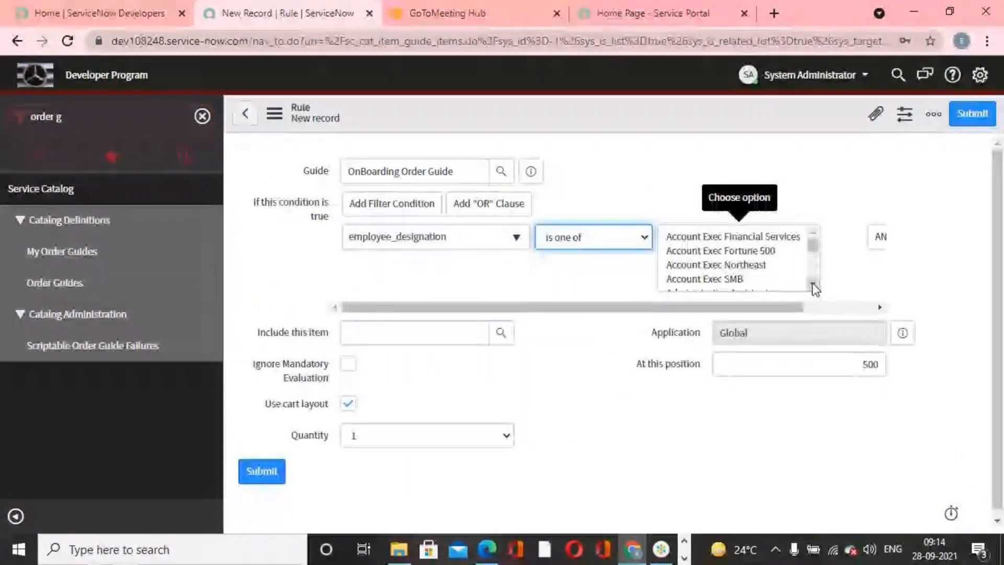
Select Architect and Developer among the designation values of the rule's condition.
left_click(812, 284)
left_click(726, 244)
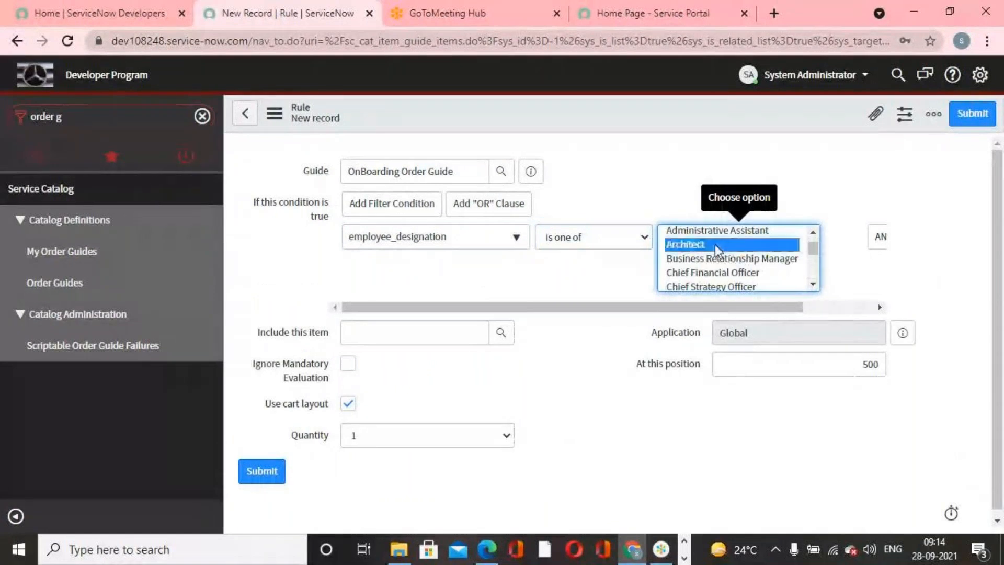
left_click(813, 284)
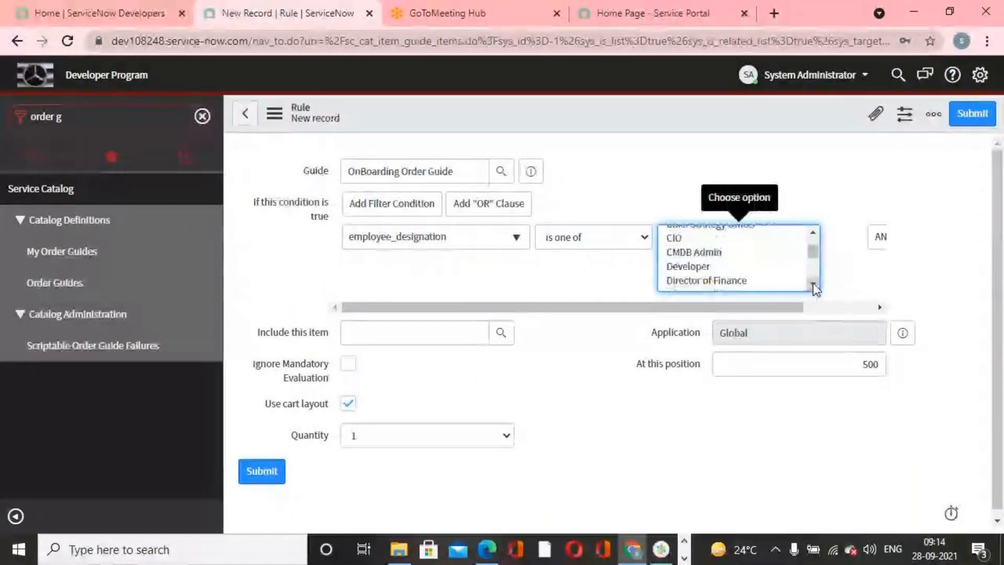
left_click(701, 267)
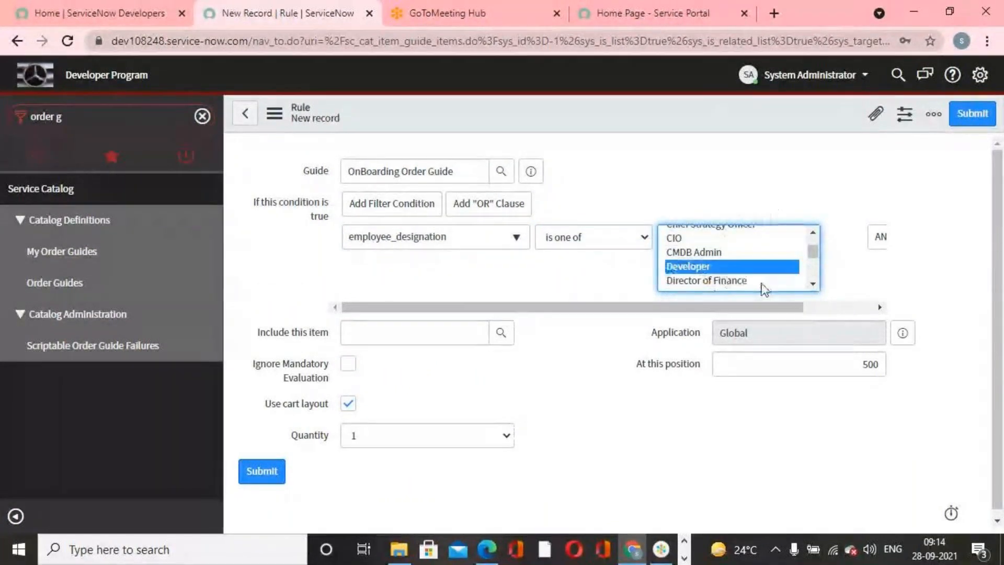
left_click(813, 284)
left_click(813, 283)
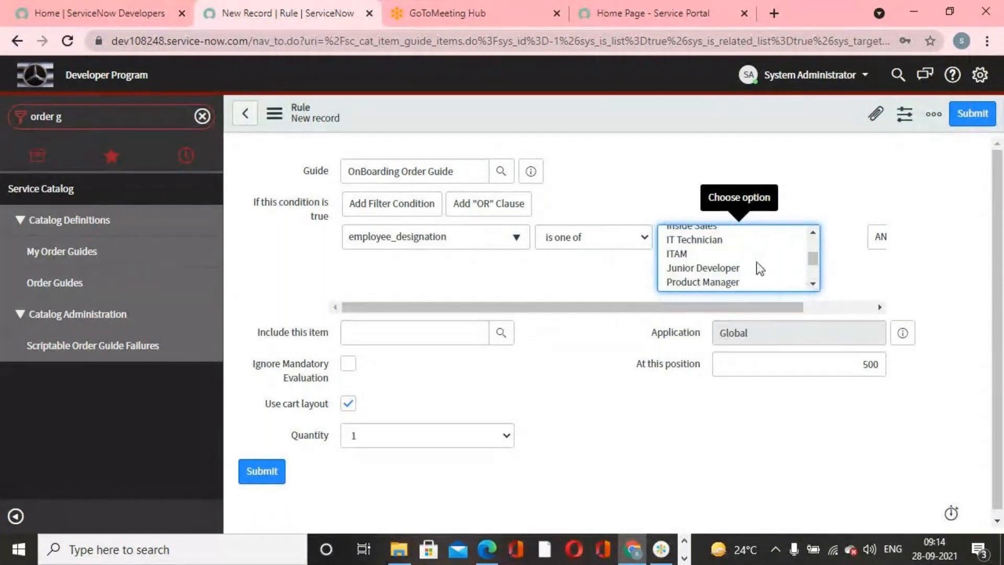
Select IT Technician, Junior Developer, Programmer, Project Manager and Release manager as designation values for the condition.
left_click(719, 241)
left_click(745, 267, "ctrl")
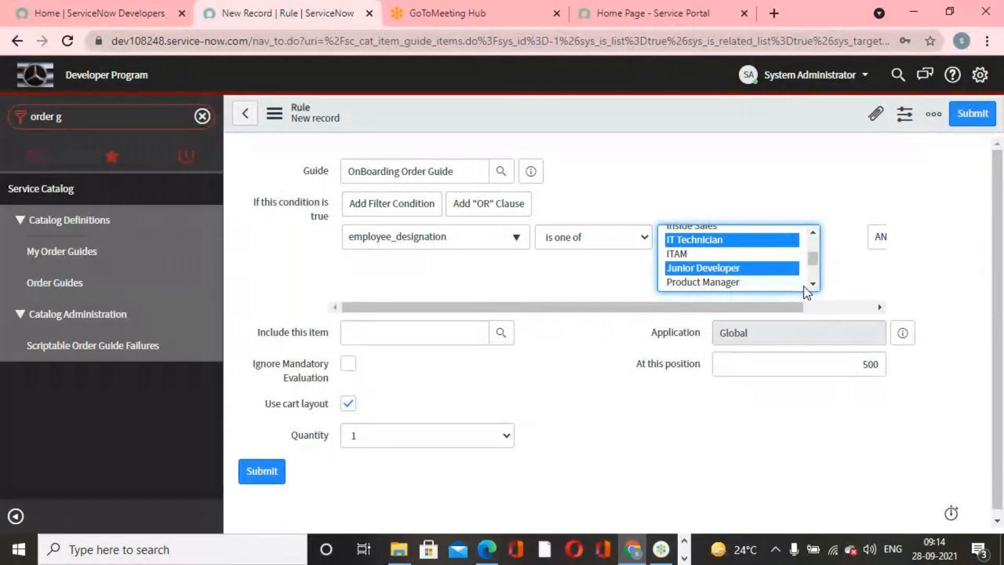
left_click(810, 285)
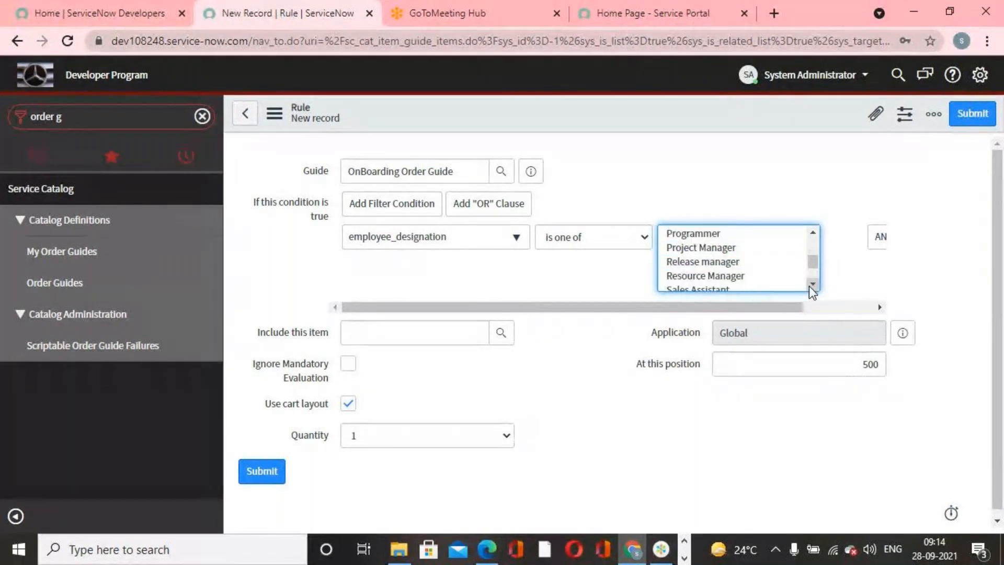
left_click(716, 239, "ctrl")
left_click(731, 250, "ctrl")
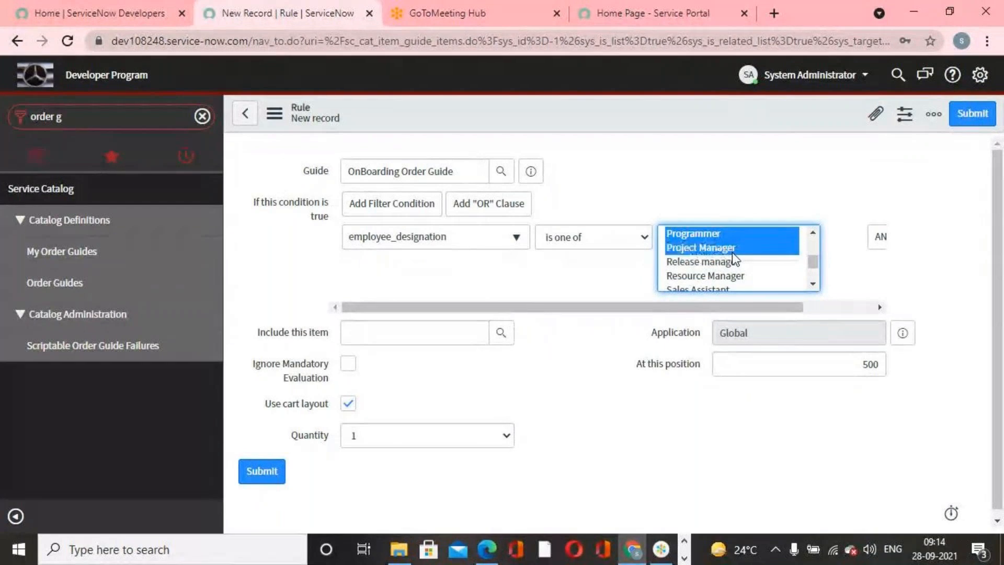
left_click(726, 262, "ctrl")
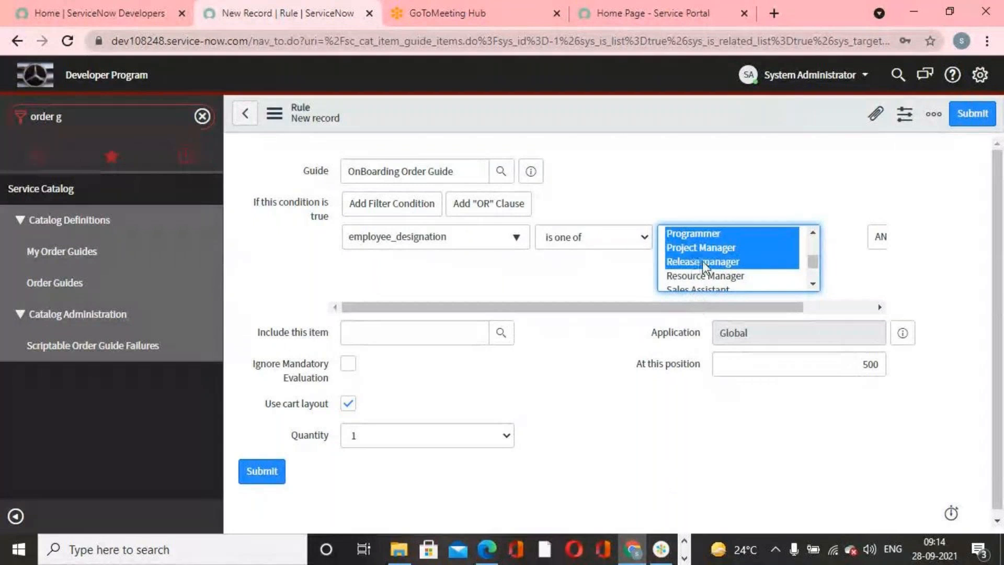
Set BlackBerry Z10 as the item included for the selected designations and submit the rule.
left_click(466, 330)
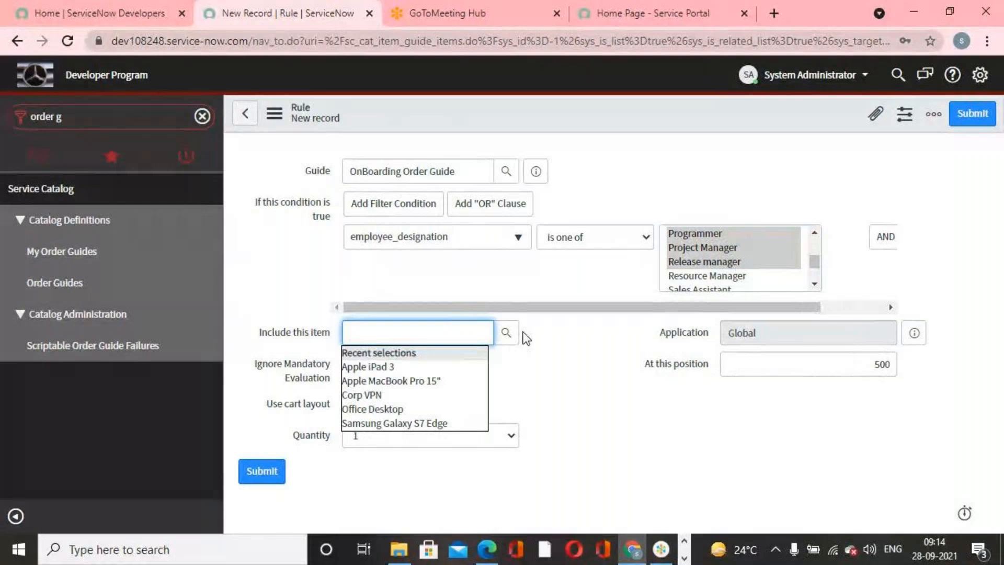
type("Z")
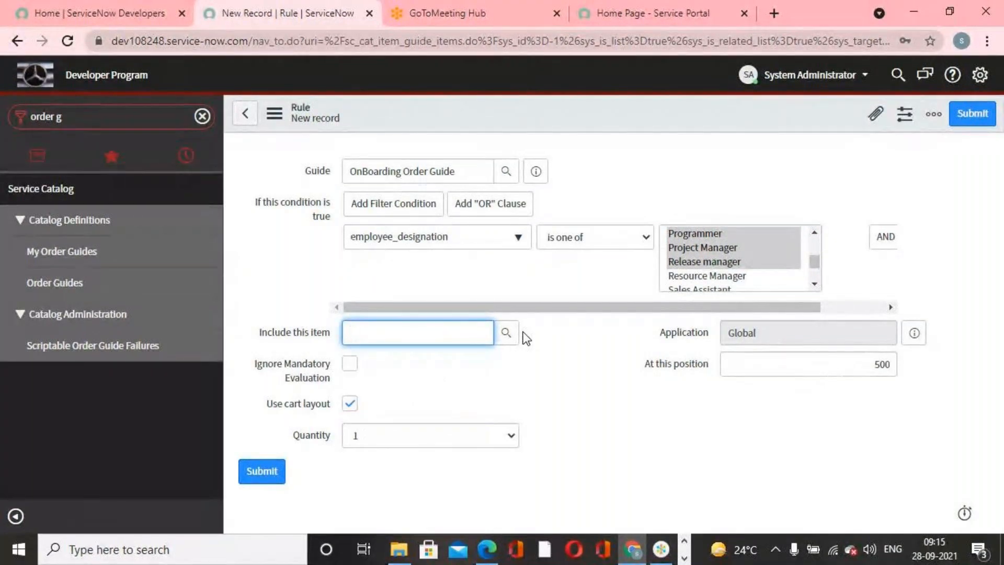
type("black")
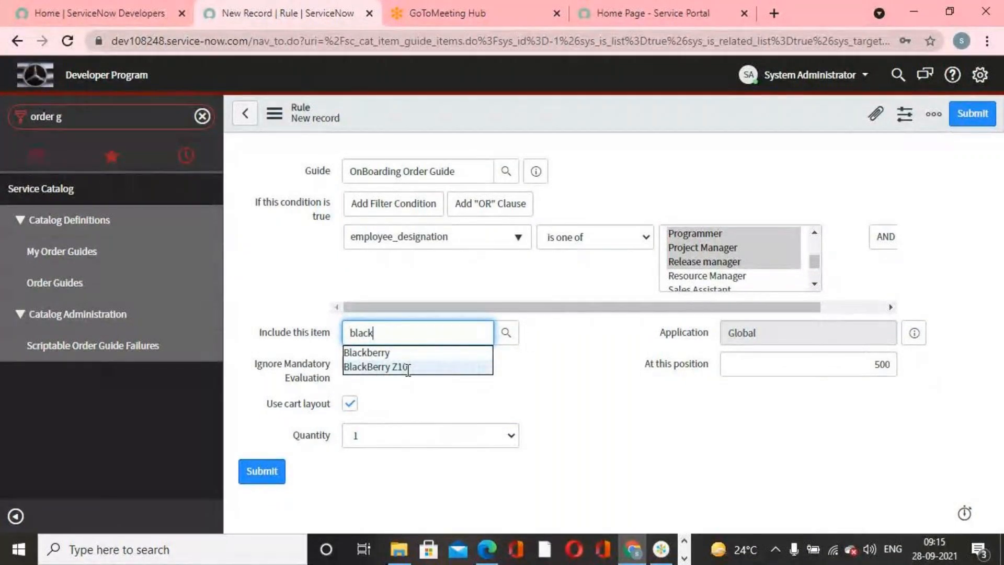
left_click(408, 368)
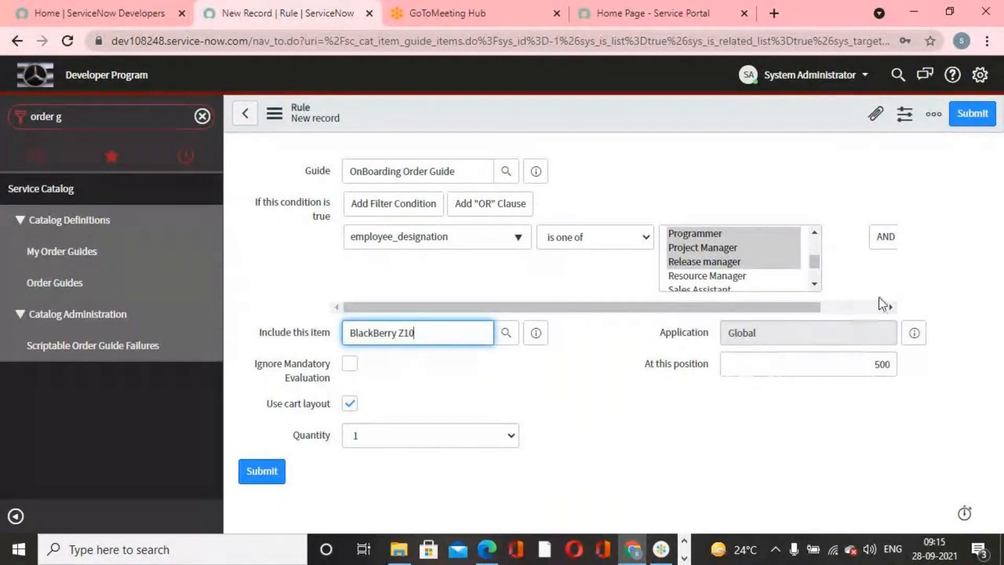
left_click(980, 118)
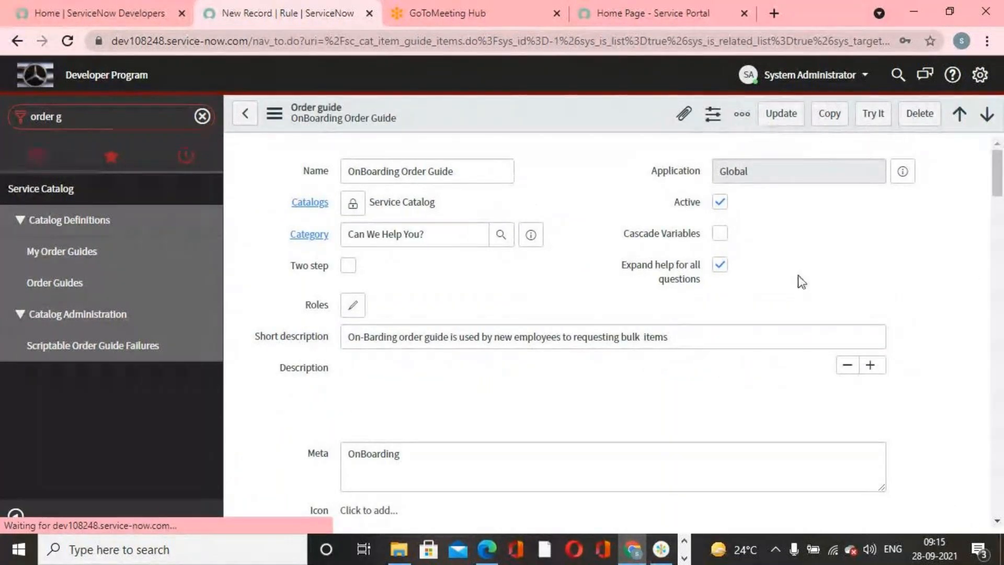
Launch a trial of the OnBoarding Order Guide and collapse its Personal Information section to reach the employee questions.
left_click(871, 119)
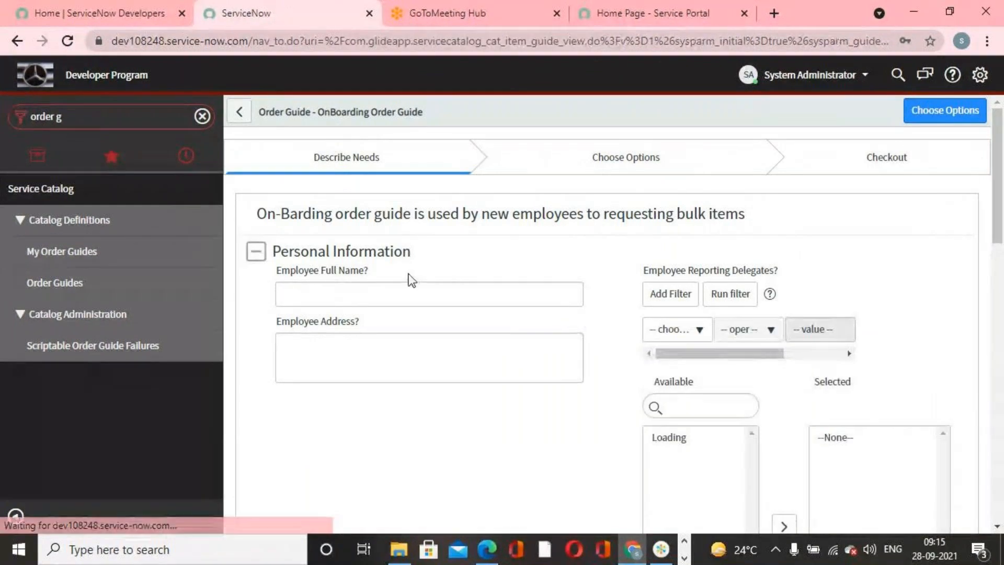
left_click(317, 254)
scroll(538, 350, "down", 1)
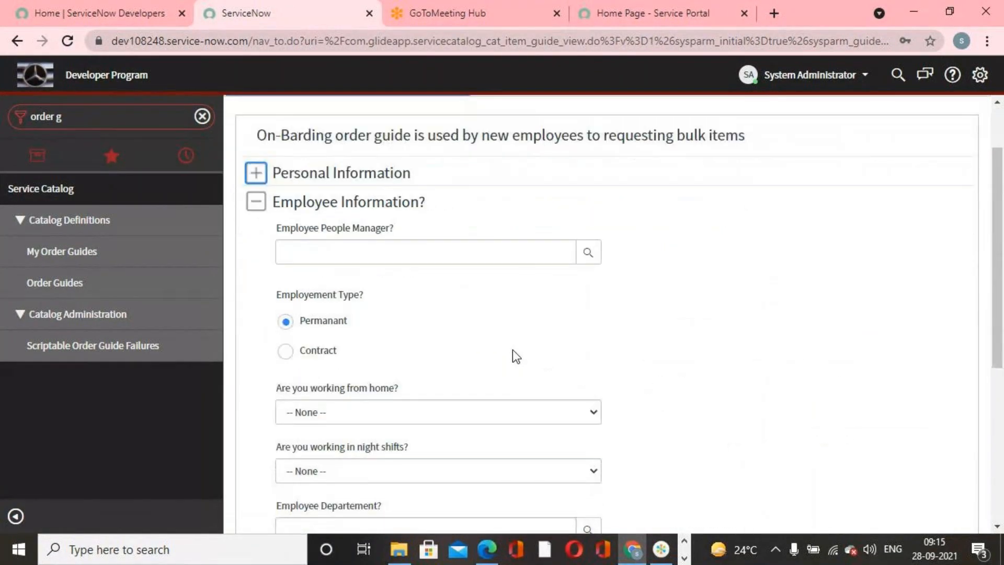
Choose an employee people manager from the user list, and answer Yes to both working from home and working in night shifts.
left_click(587, 254)
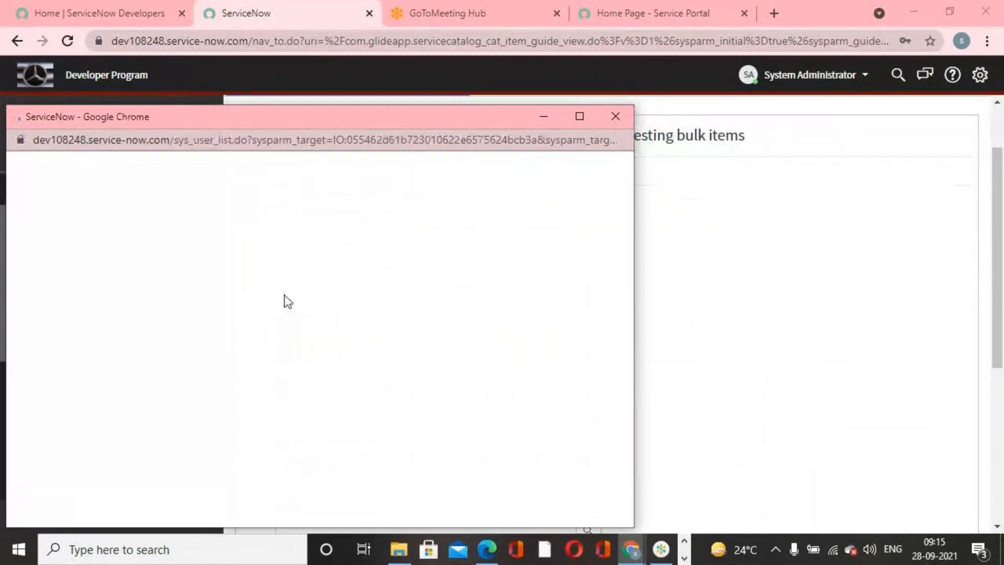
left_click(102, 343)
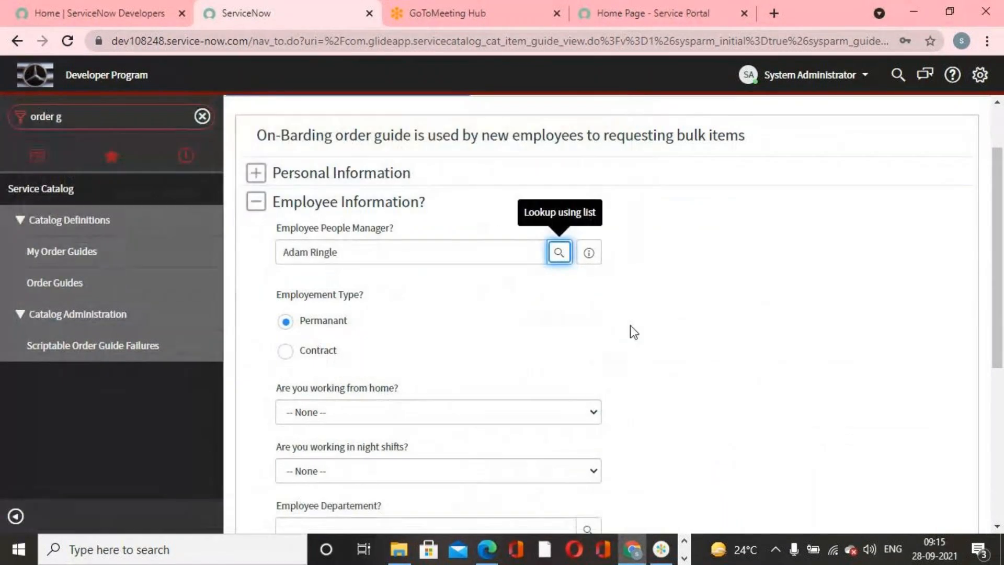
scroll(554, 313, "down", 3)
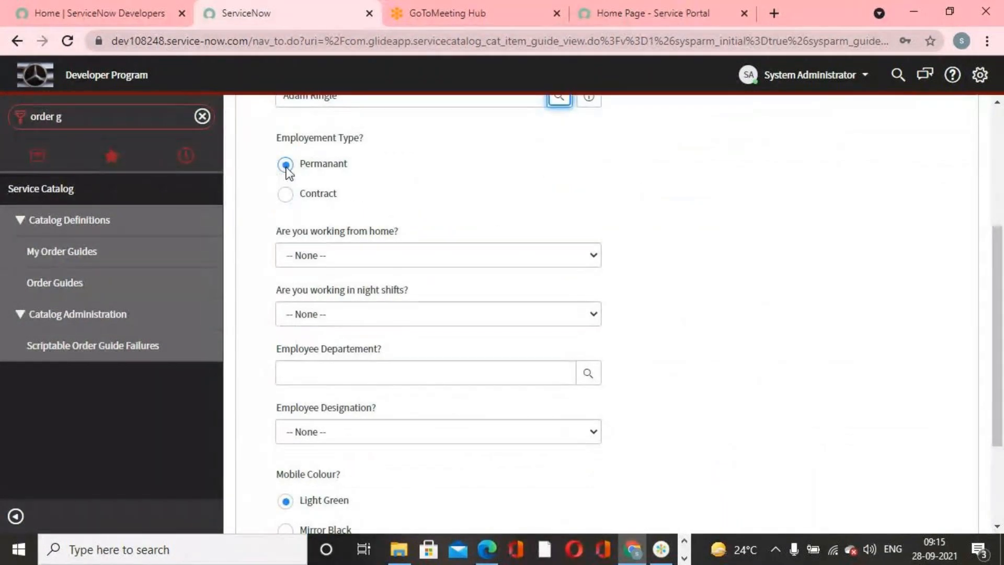
left_click(593, 259)
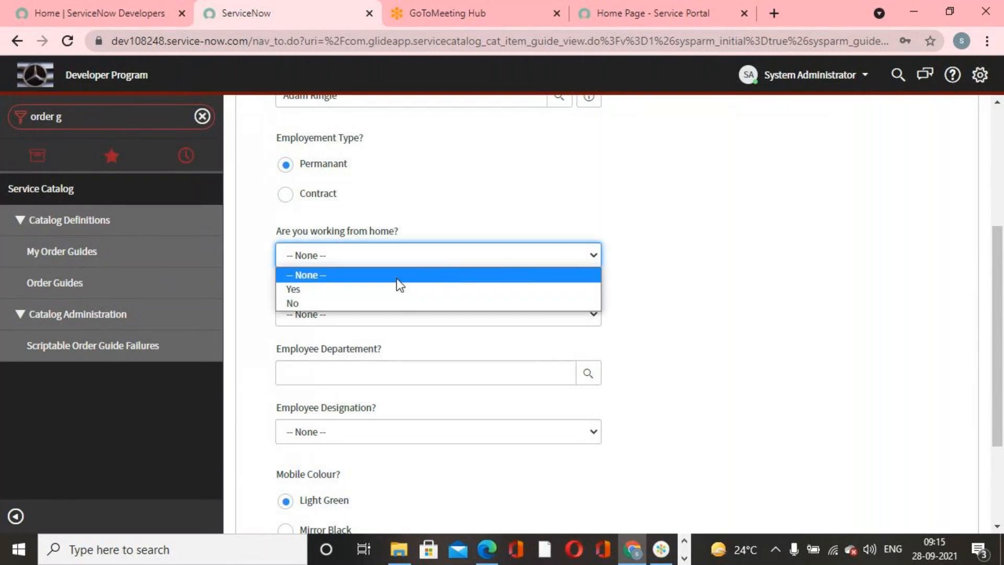
left_click(365, 288)
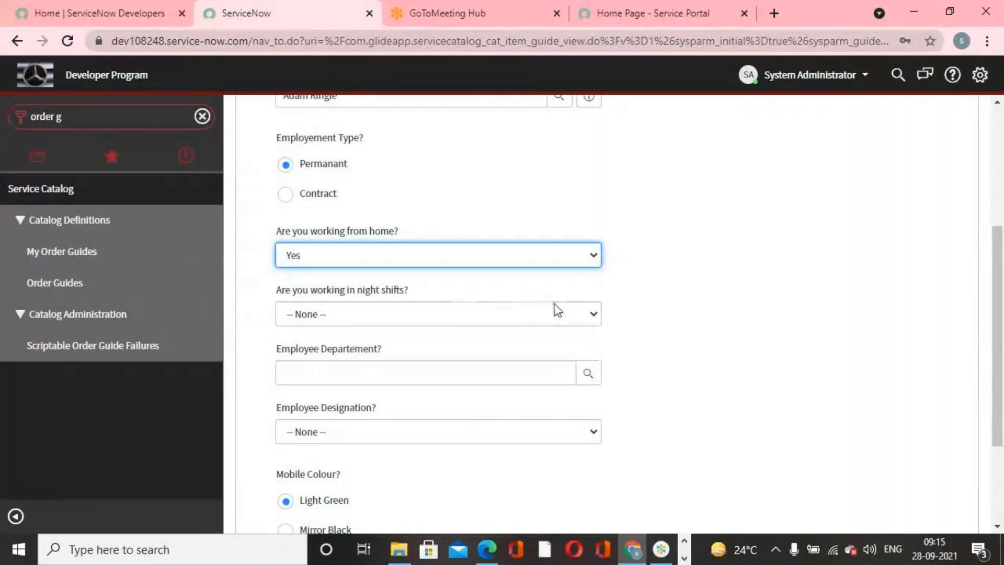
left_click(598, 314)
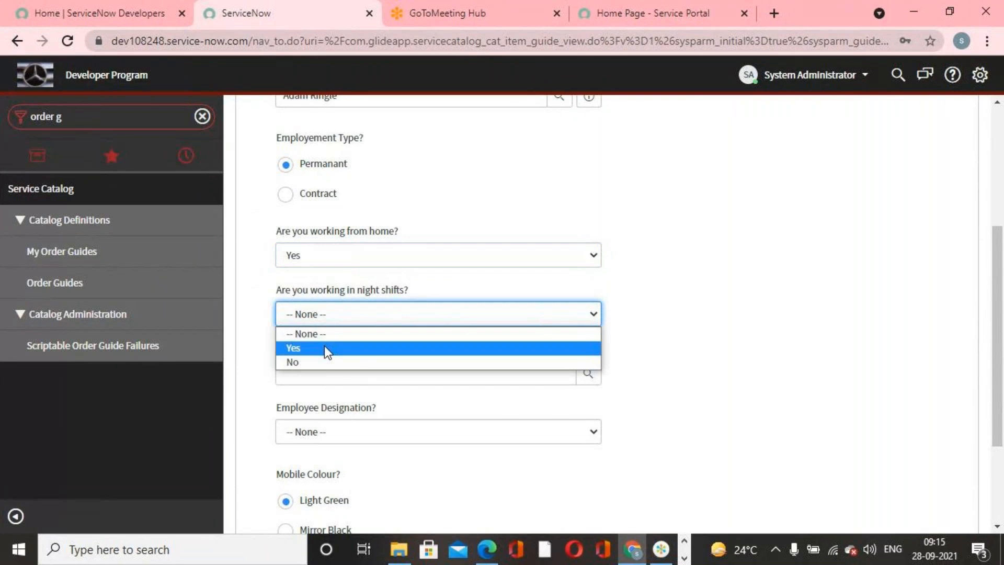
left_click(324, 347)
Choose IT as department, IT Technician as designation and Mirror Black as mobile colour, and proceed to the guide's item options.
left_click(580, 376)
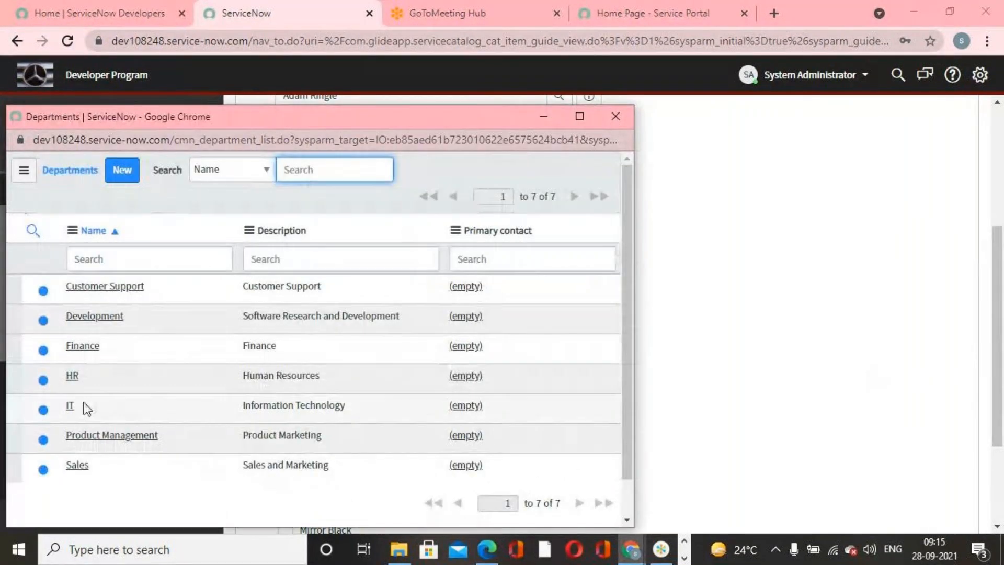
left_click(71, 408)
left_click(587, 431)
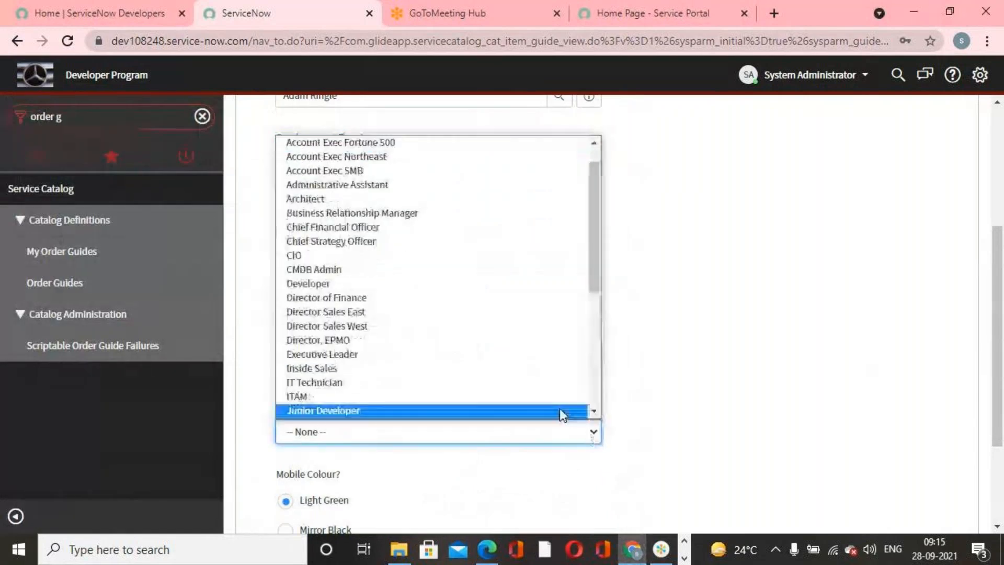
left_click(355, 388)
scroll(625, 384, "down", 3)
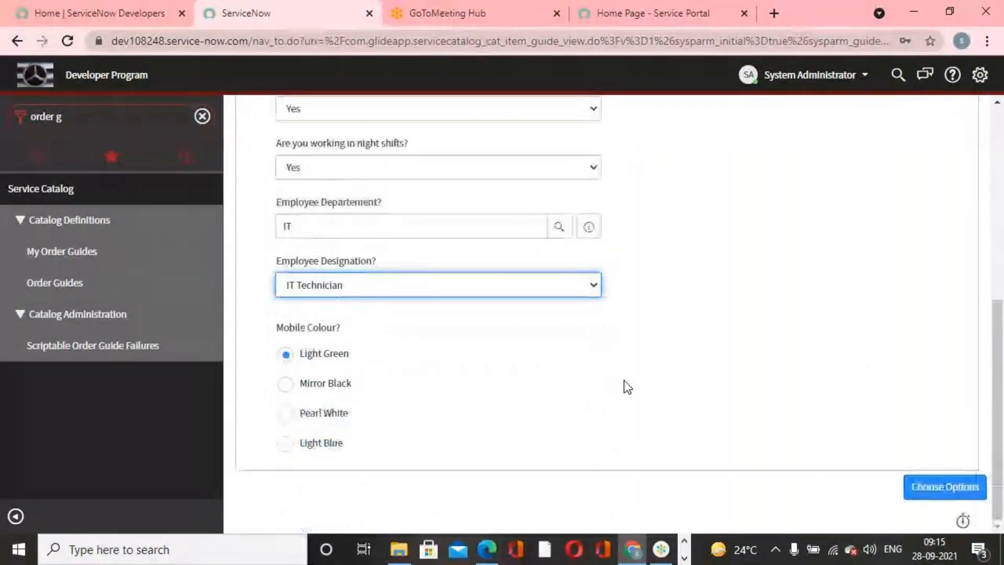
left_click(285, 383)
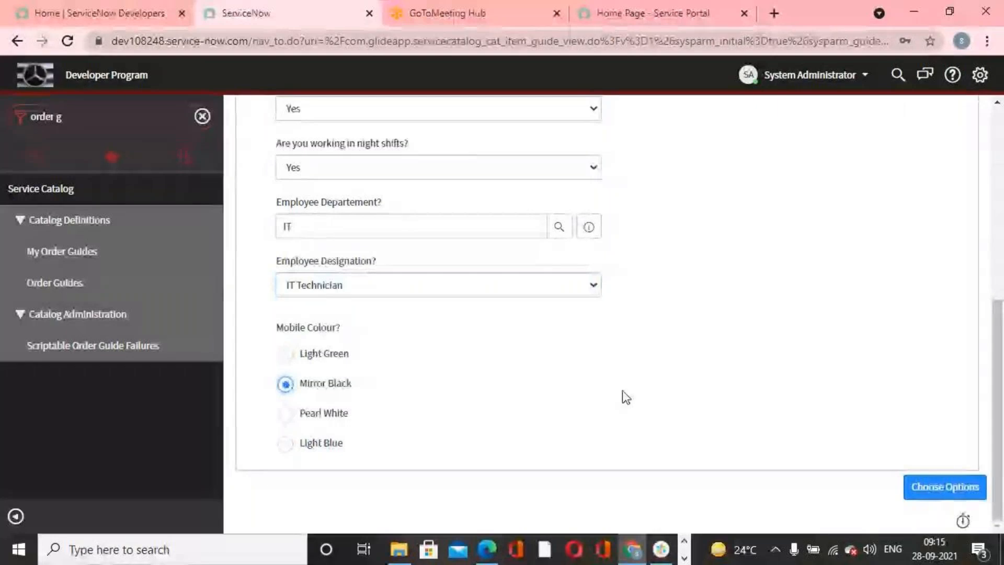
scroll(625, 397, "up", 3)
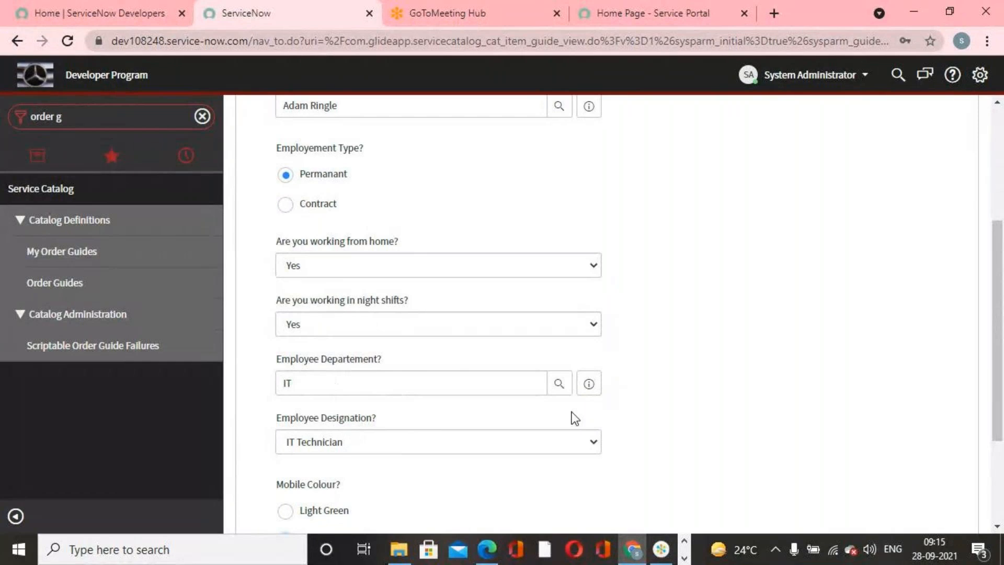
scroll(690, 413, "down", 3)
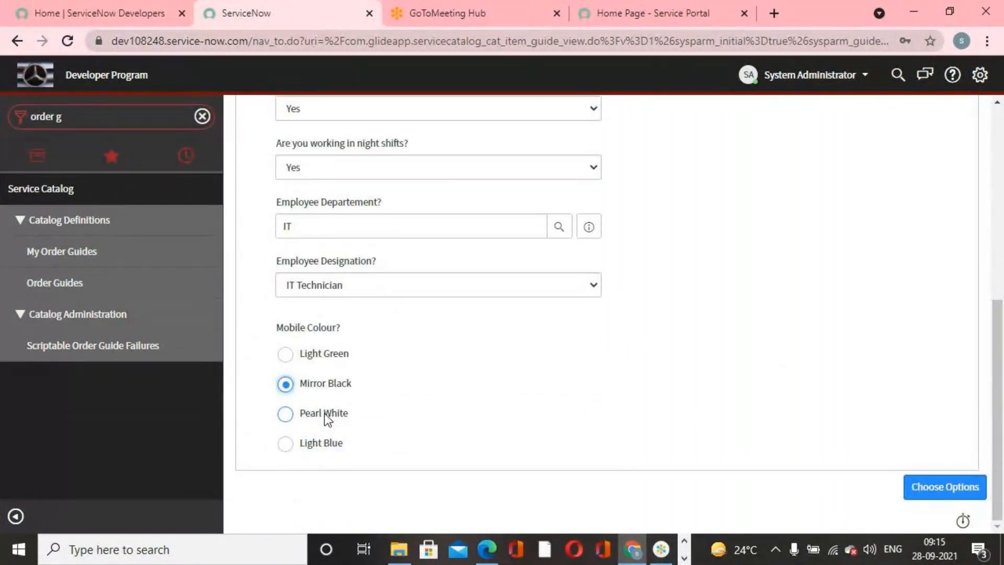
left_click(913, 489)
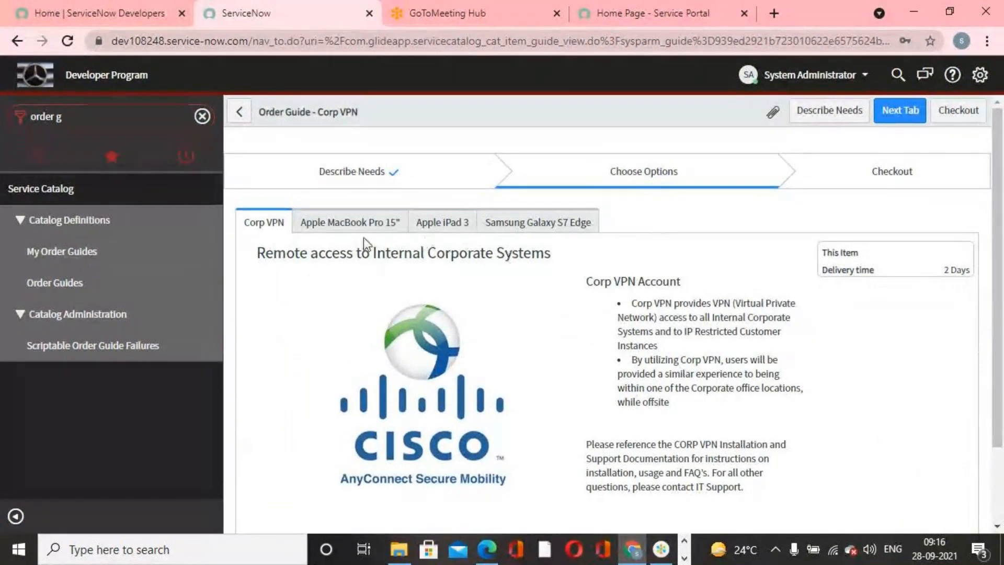
Examine the details of each included item: Corp VPN, Apple MacBook Pro 15", Apple iPad 3 and Samsung Galaxy S7 Edge.
scroll(530, 243, "down", 2)
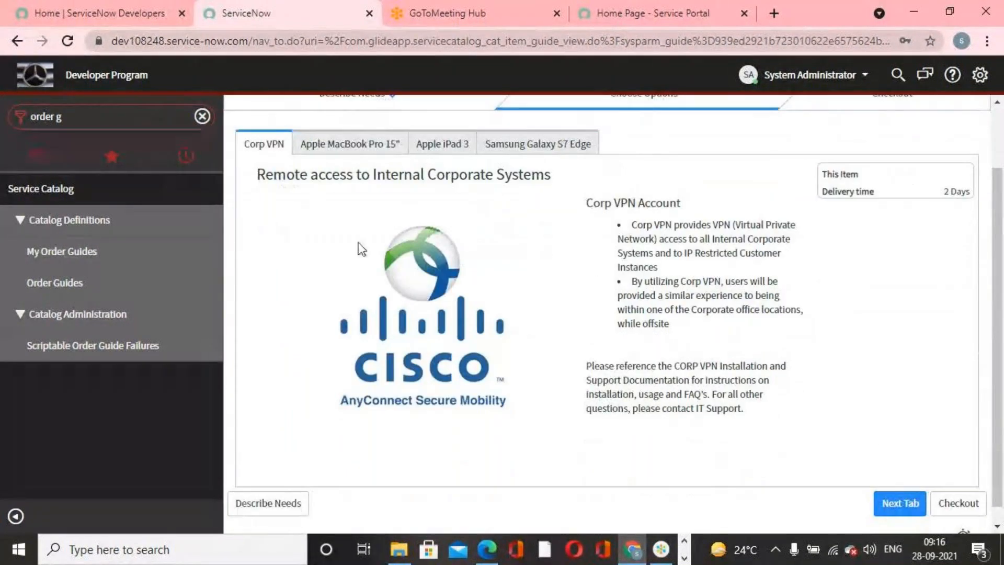
left_click(348, 150)
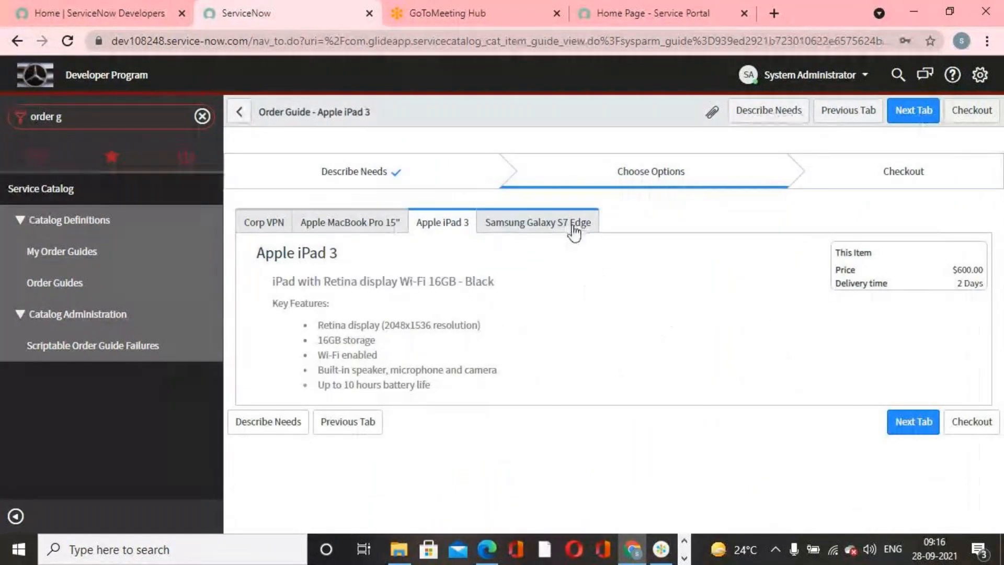
left_click(572, 229)
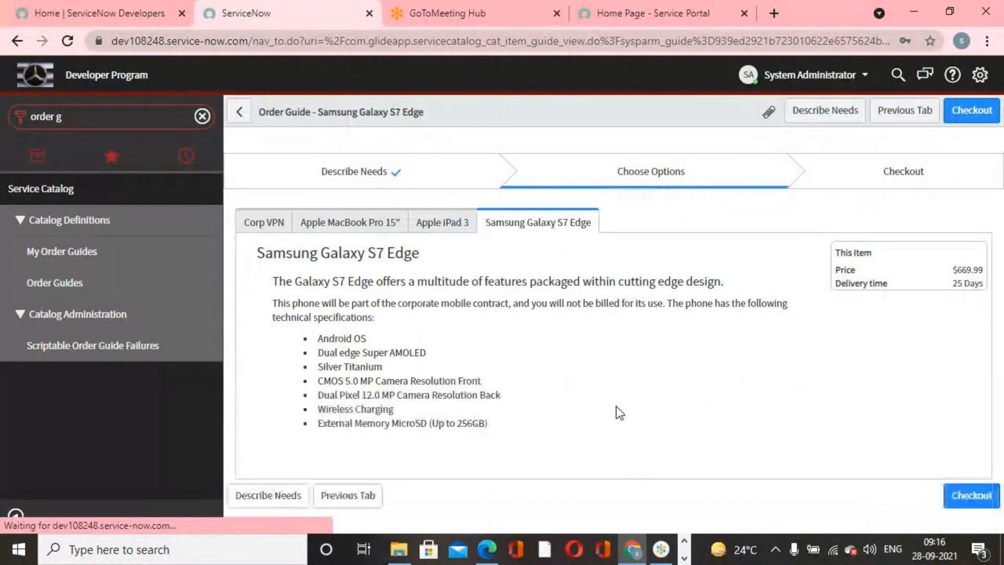
left_click(258, 221)
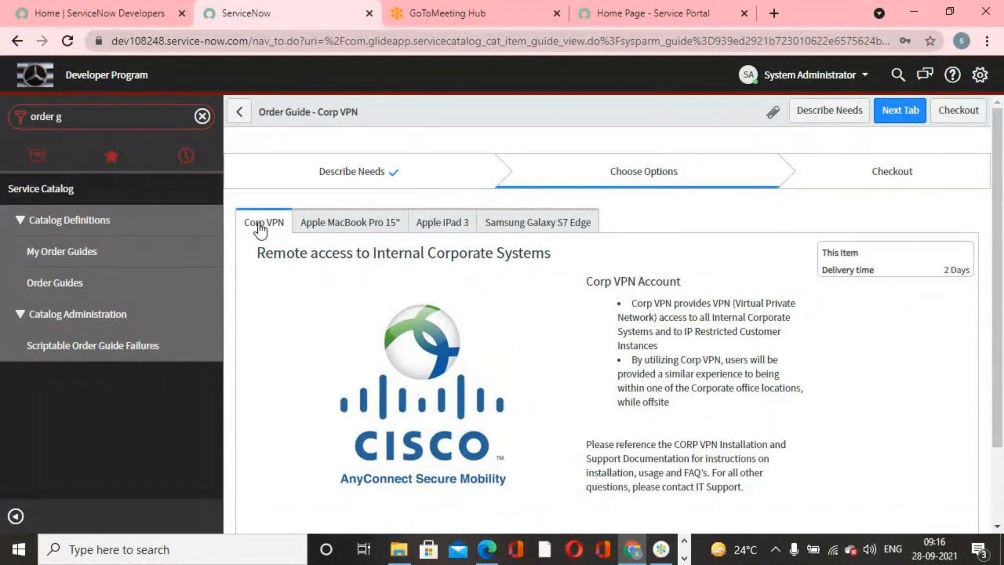
scroll(314, 282, "down", 2)
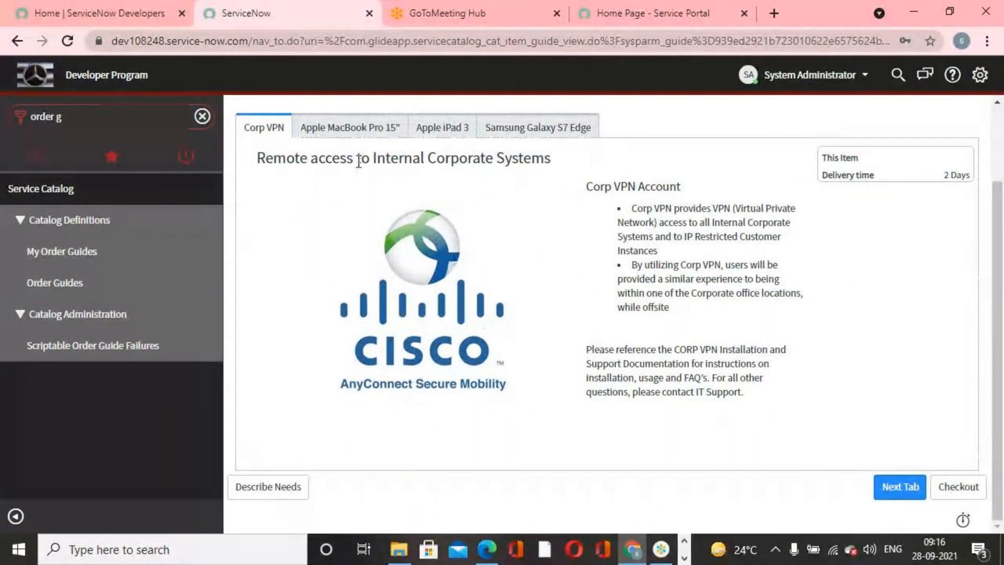
left_click(351, 130)
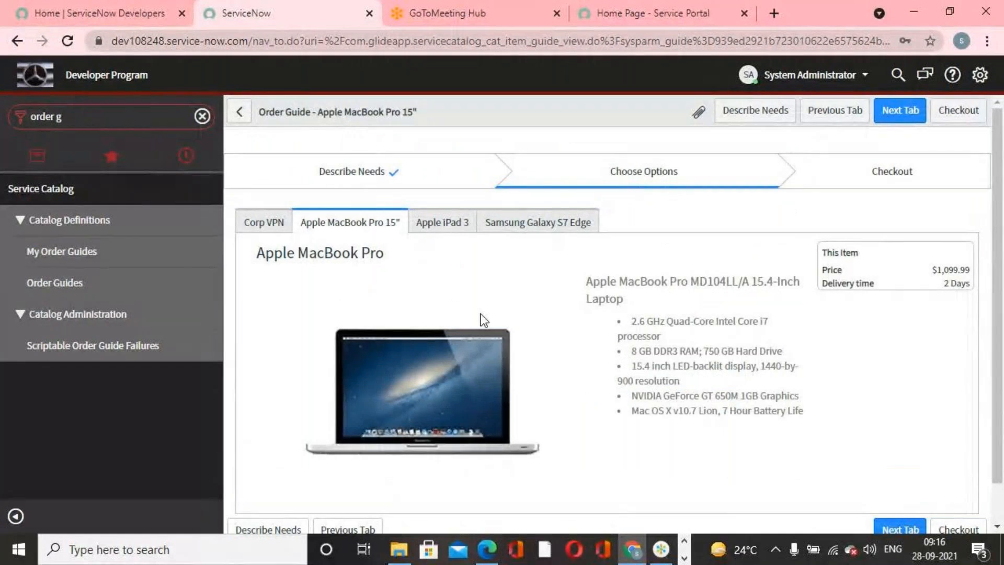
left_click(454, 225)
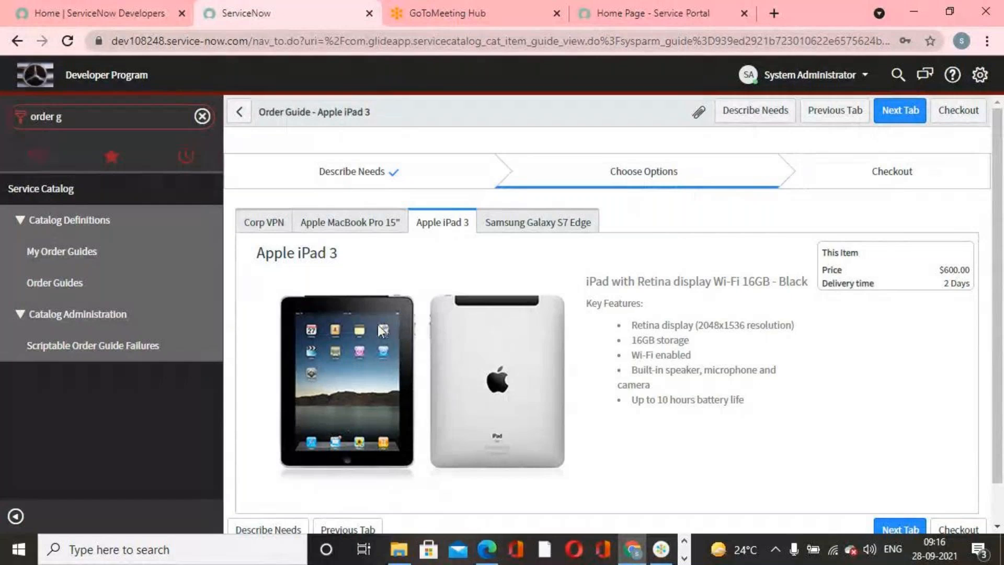
left_click(529, 230)
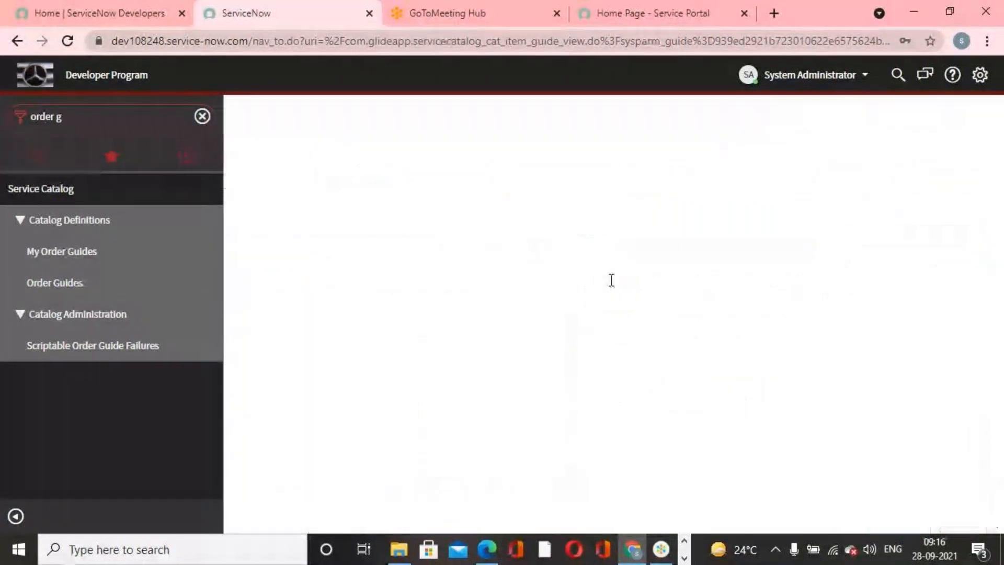
scroll(614, 295, "down", 1)
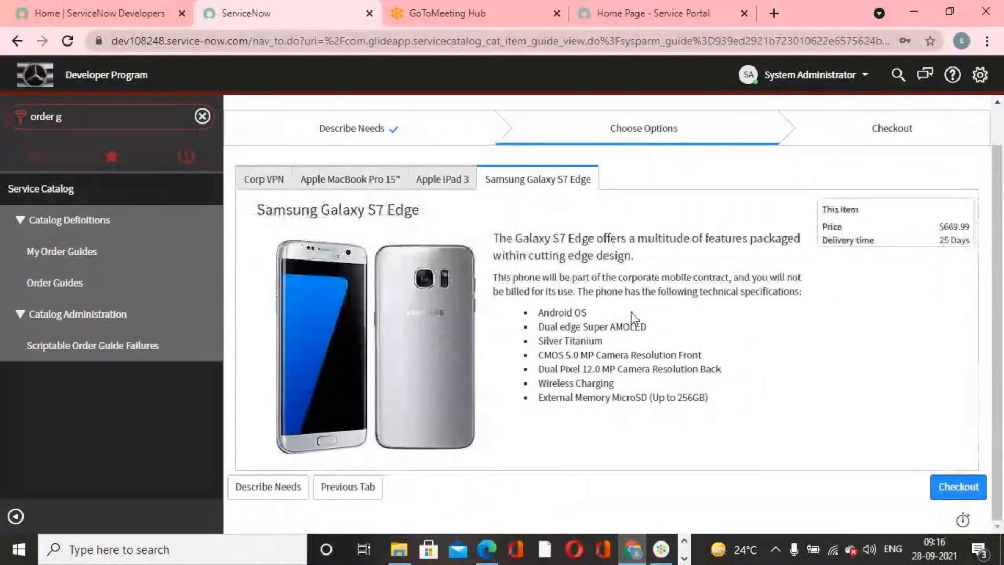
Proceed to the shopping cart, check its contents, and submit the order, dismissing the confirmation message.
left_click(962, 487)
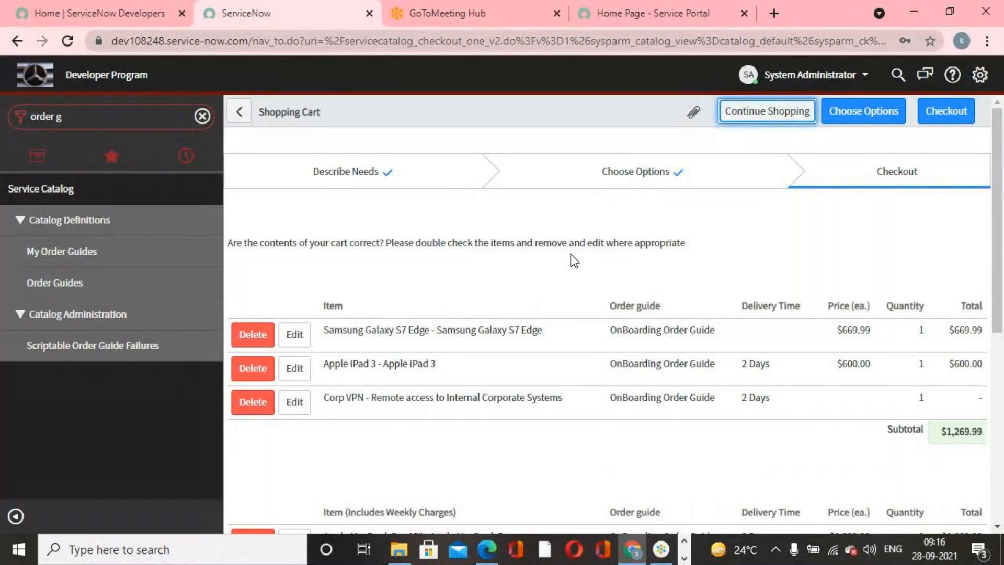
scroll(680, 303, "down", 2)
scroll(726, 308, "up", 2)
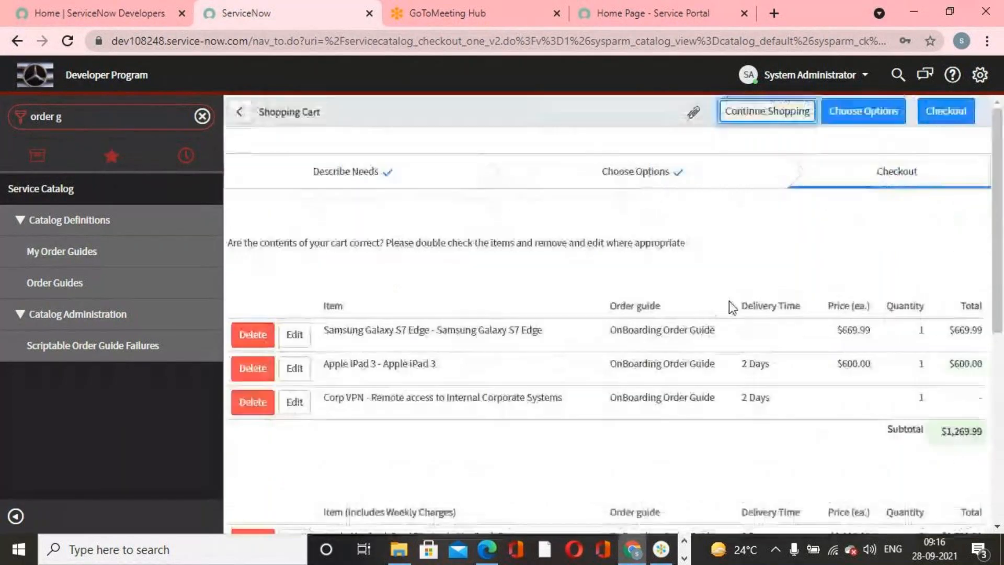
left_click(946, 111)
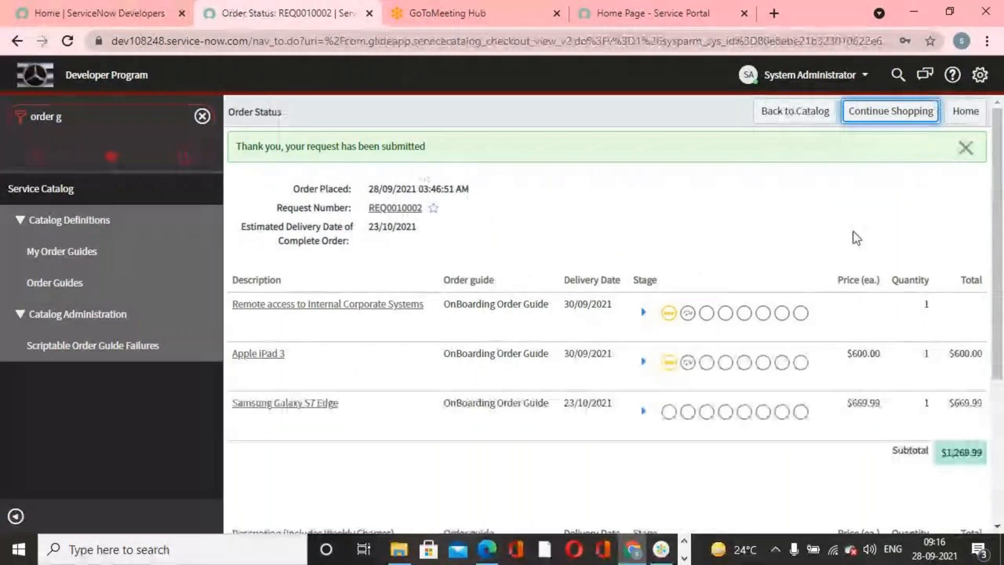
left_click(965, 148)
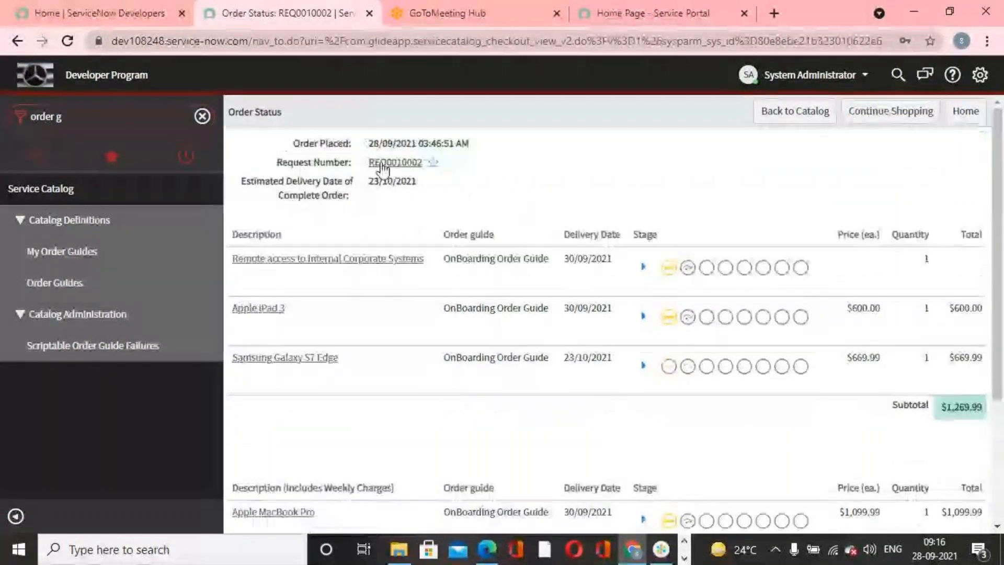
Examine the submitted order's request number, placement date and list of ordered items.
left_click_drag(368, 164, 422, 161)
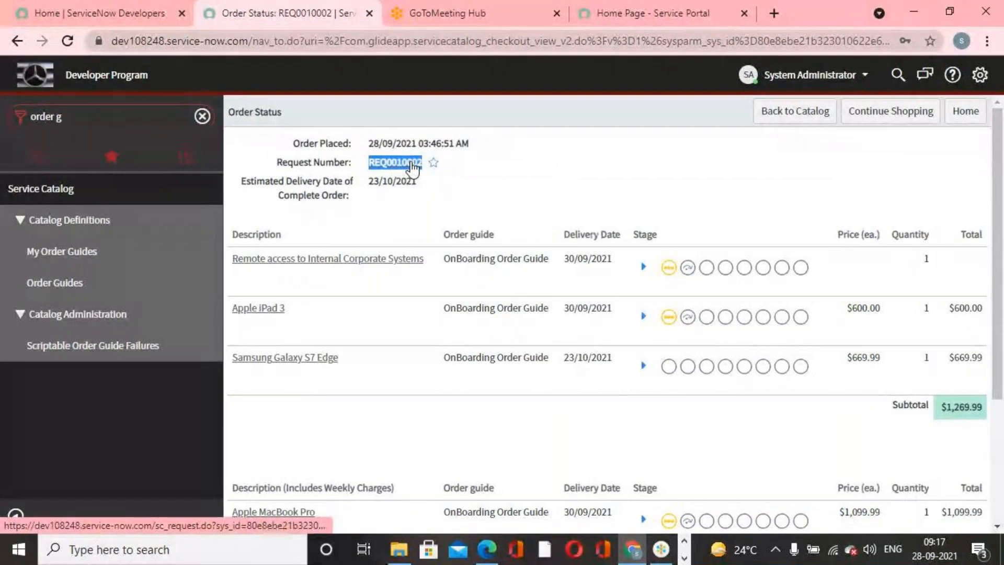
left_click(488, 166)
left_click_drag(364, 146, 517, 151)
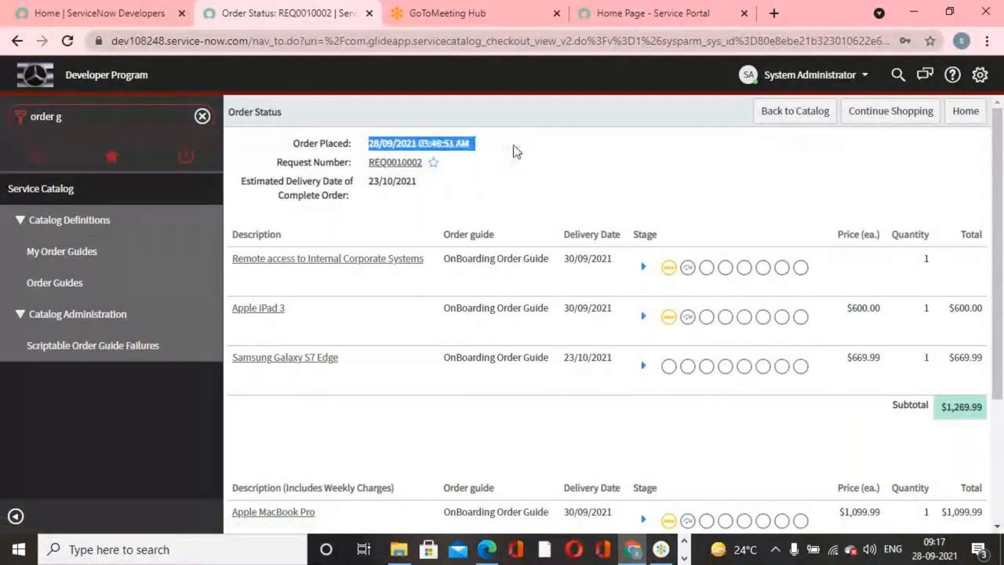
scroll(522, 334, "down", 4)
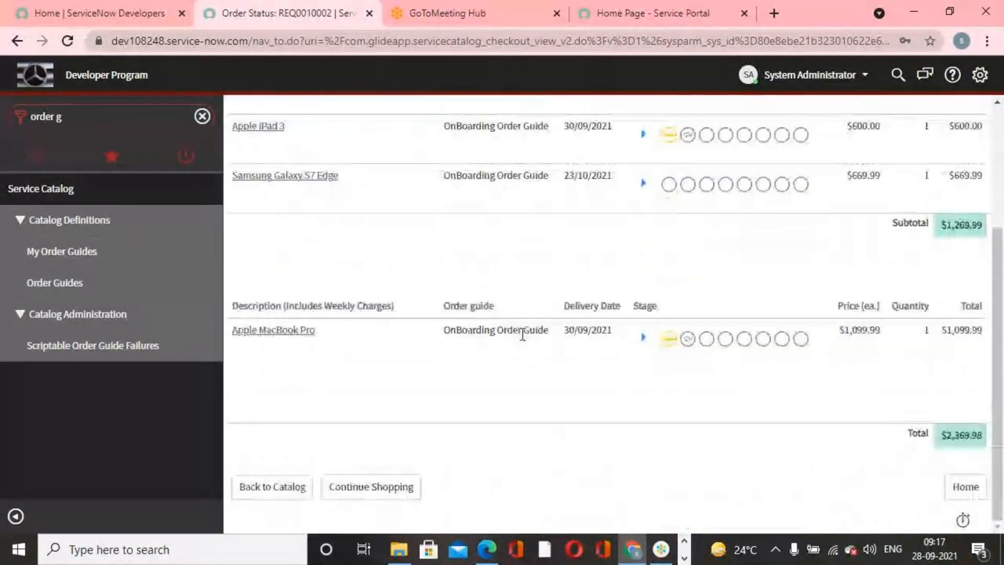
scroll(484, 439, "up", 4)
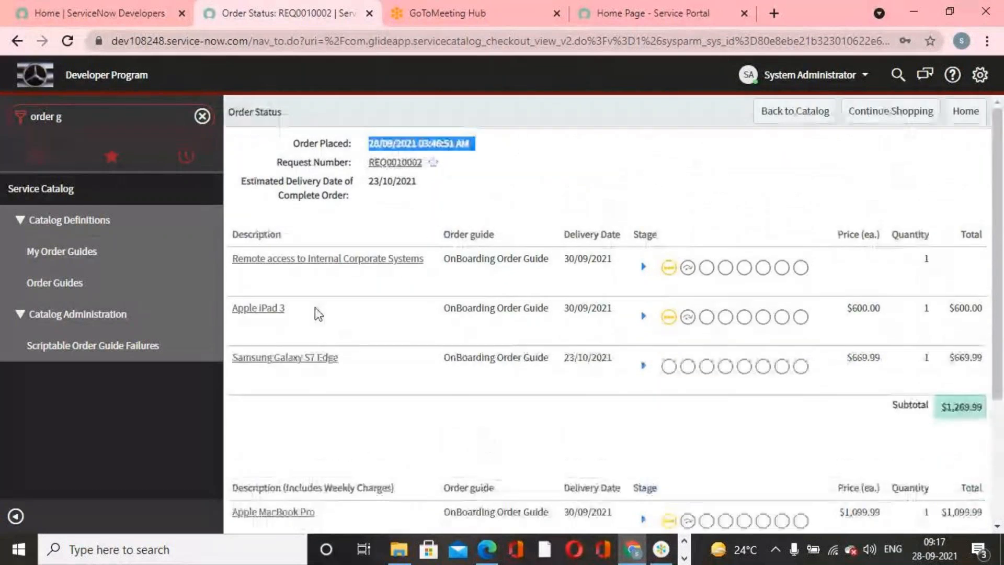
scroll(315, 313, "down", 2)
scroll(387, 368, "up", 2)
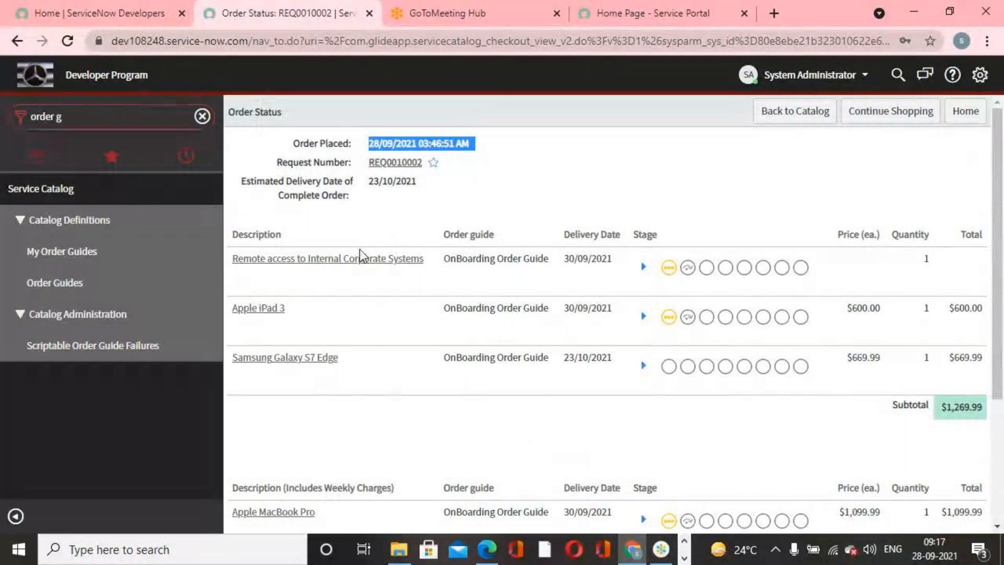
Inspect the stage details of the Remote access to Internal Corporate Systems item, collapse them, and review the remaining order lines.
left_click(643, 265)
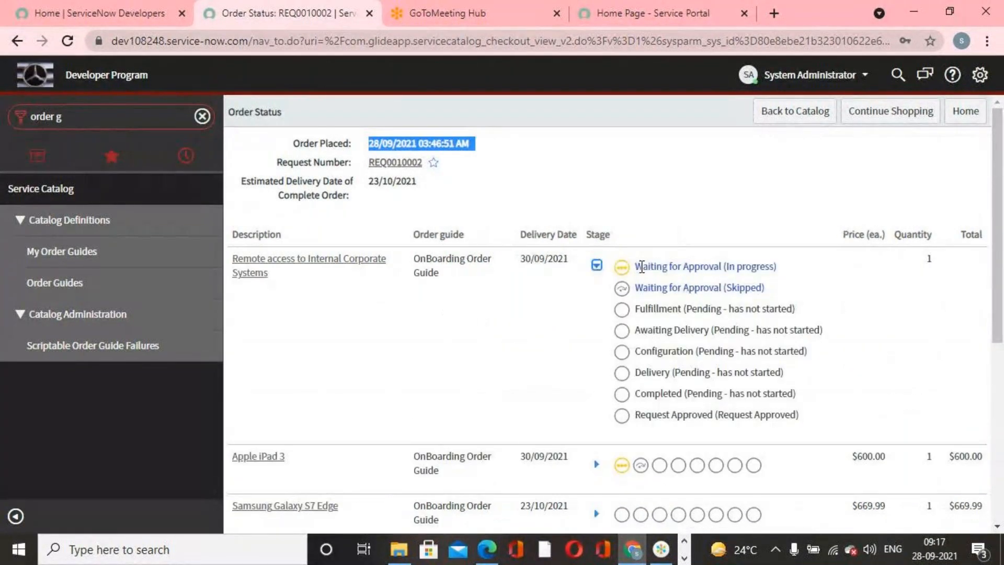
left_click(598, 263)
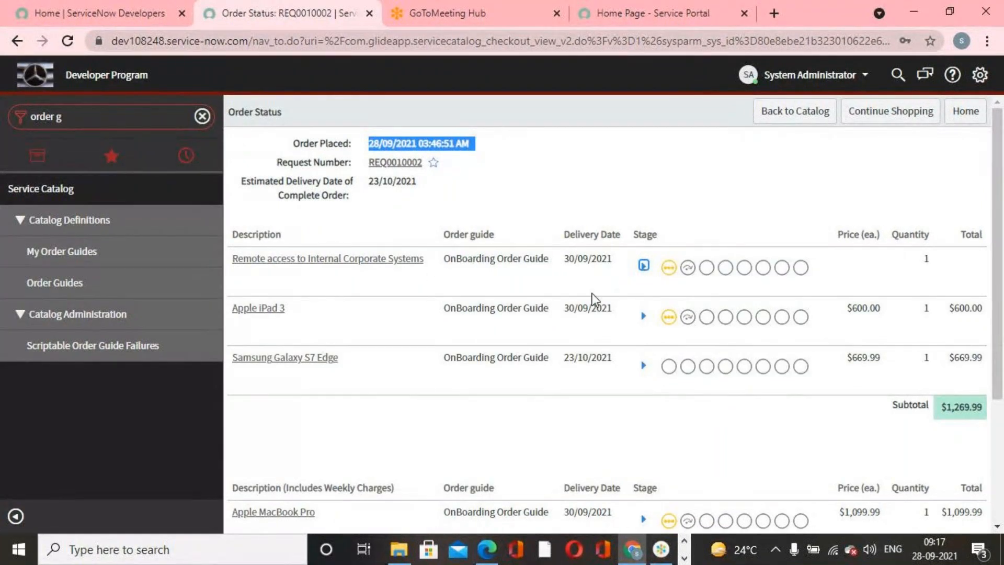
scroll(619, 355, "down", 3)
scroll(625, 364, "up", 2)
scroll(625, 364, "up", 1)
scroll(610, 393, "down", 3)
scroll(607, 394, "up", 3)
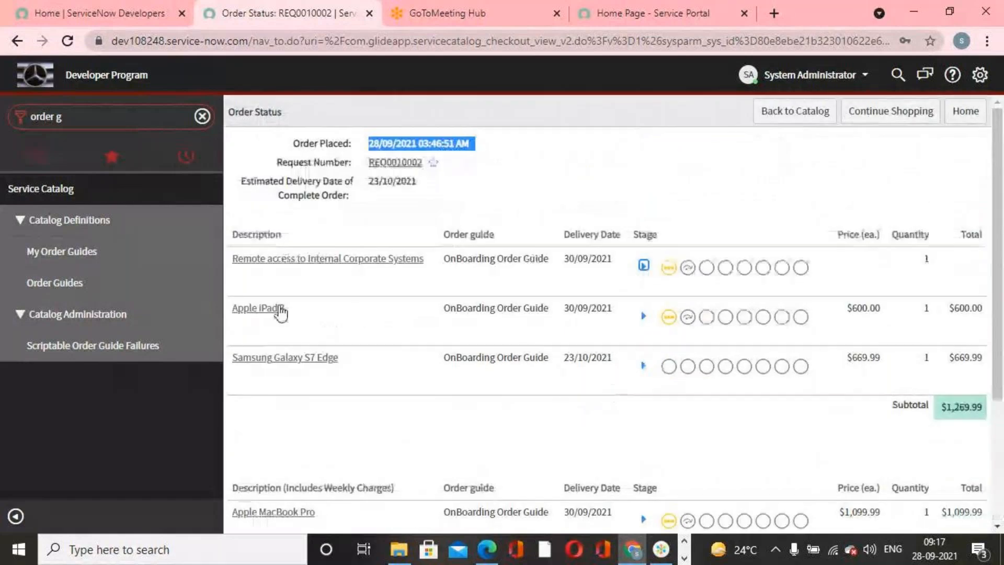
Switch to the Service Portal and open the OnBoarding Order Guide from the catalog's Can We Help You? category.
left_click(648, 13)
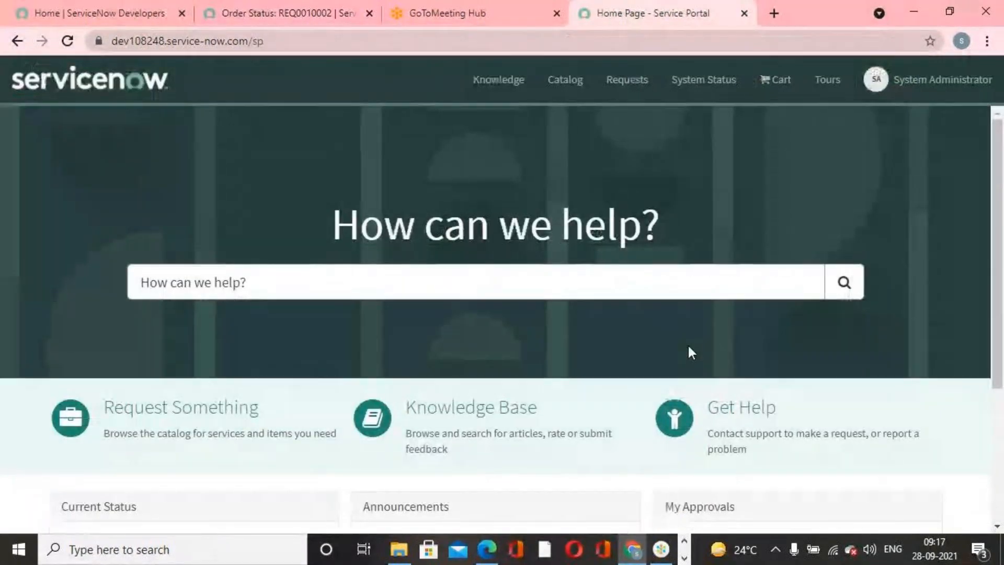
left_click(580, 89)
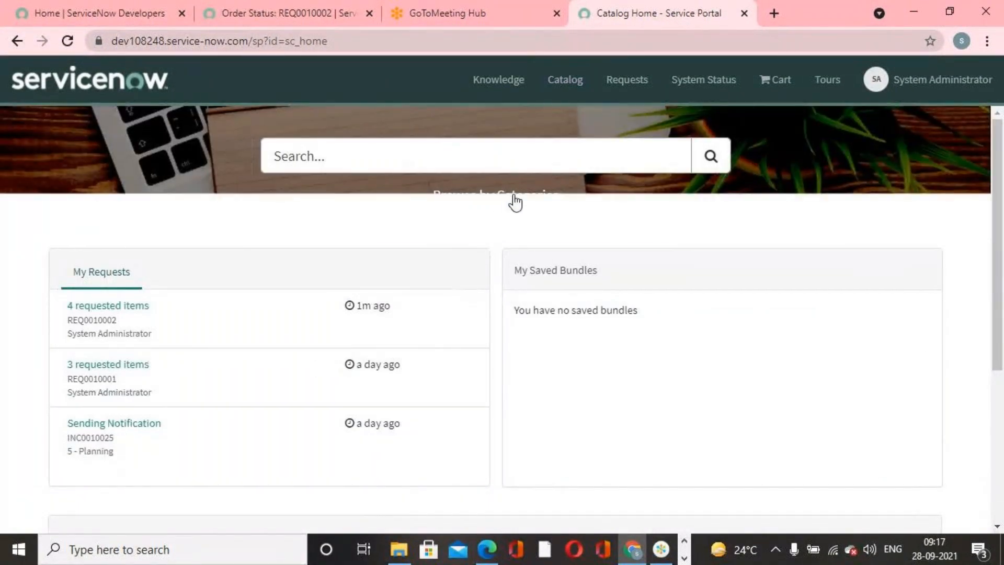
left_click(530, 205)
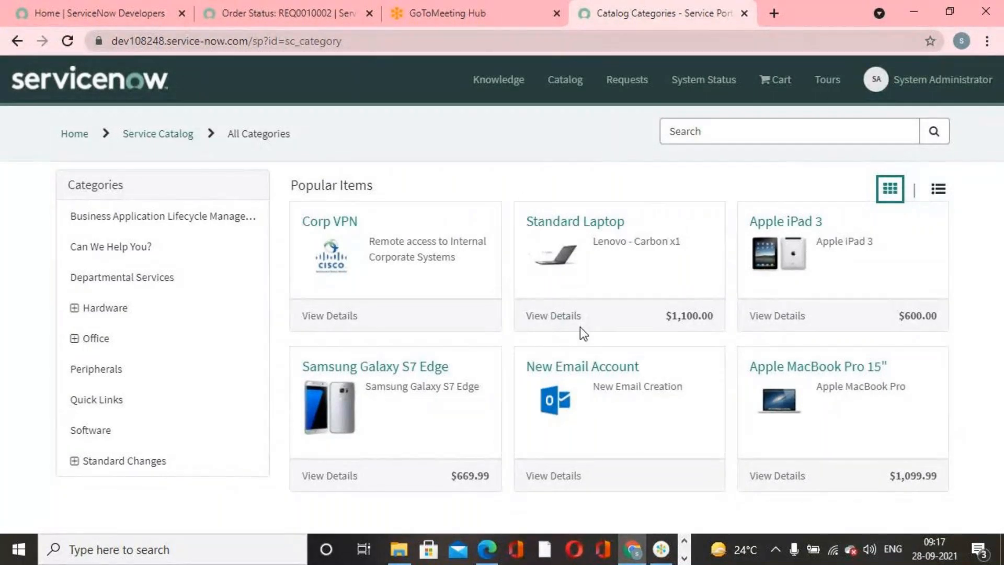
left_click(116, 249)
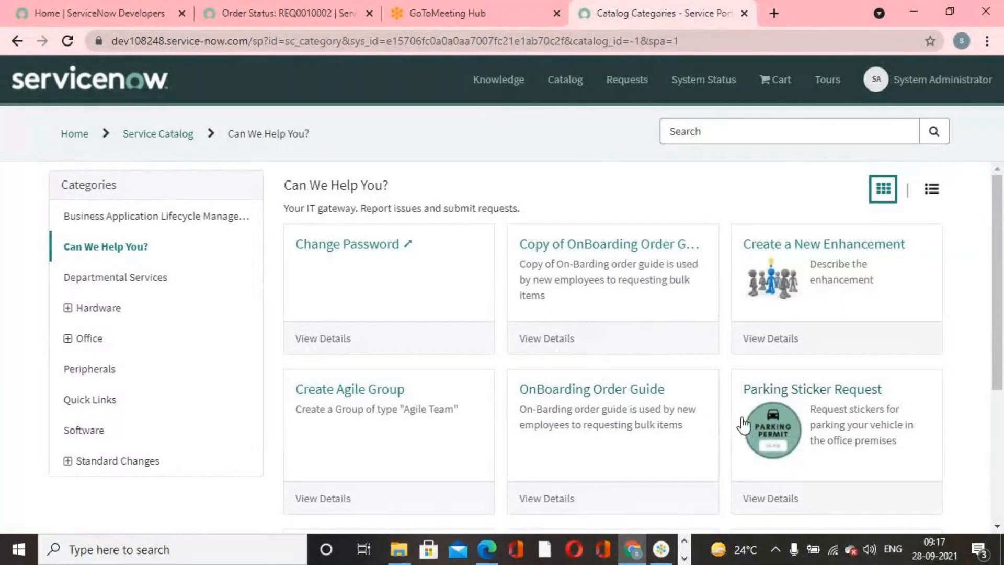
left_click(627, 403)
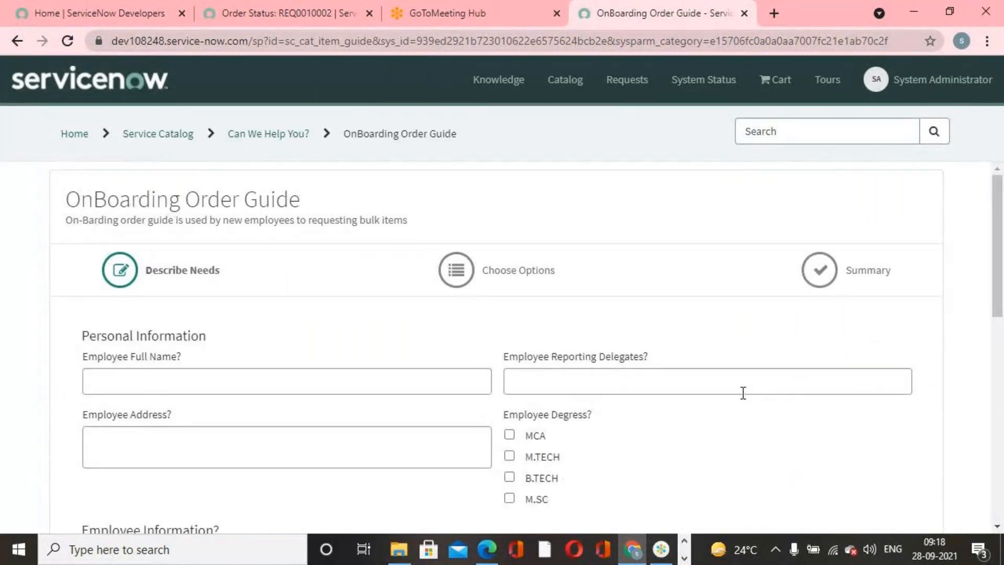
Choose the Product Owner as the employee people manager in the order guide's Employee Information section.
scroll(206, 298, "down", 4)
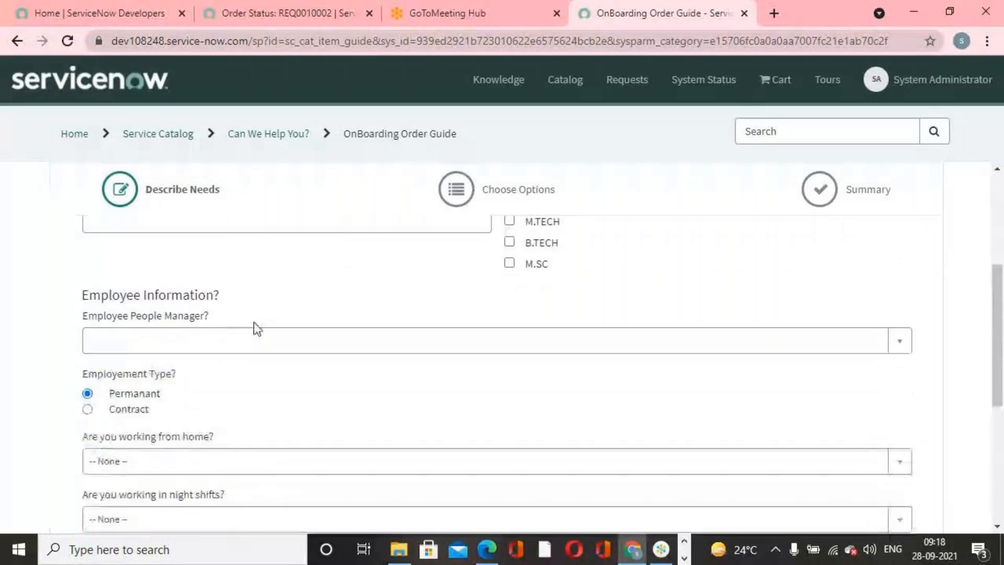
left_click(900, 342)
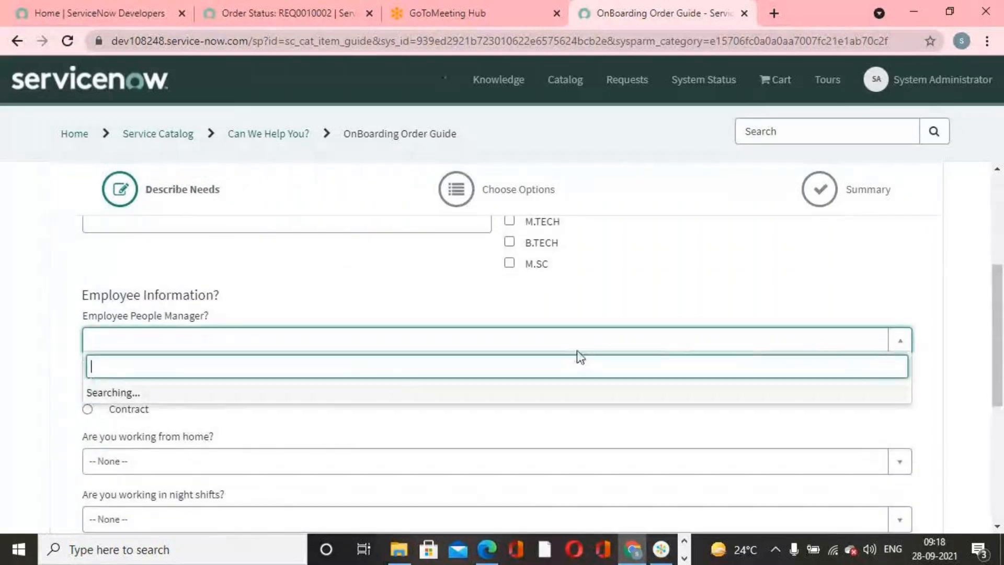
left_click(190, 266)
Answer Yes to both the working from home and the working in night shifts questions.
scroll(719, 380, "down", 2)
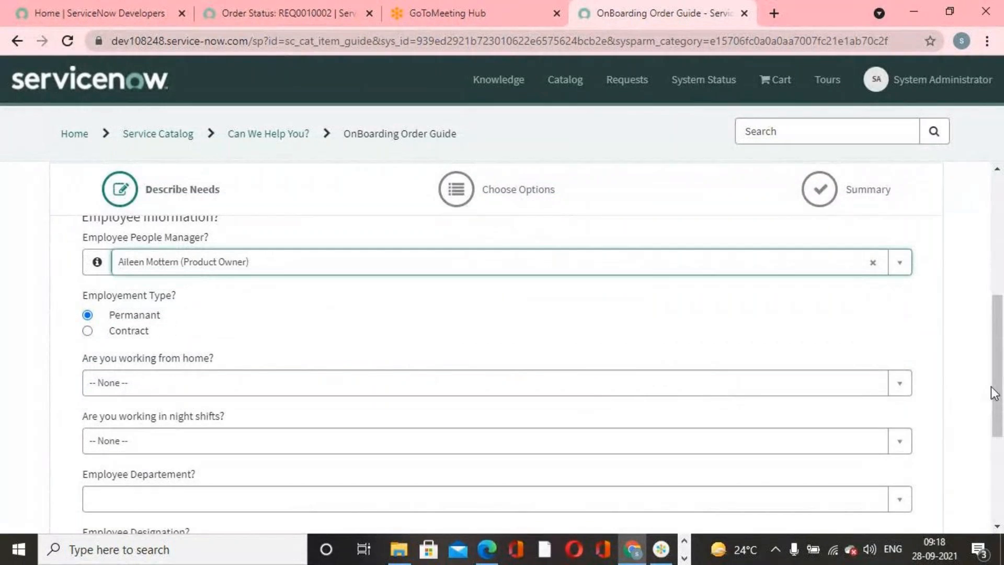
left_click(899, 383)
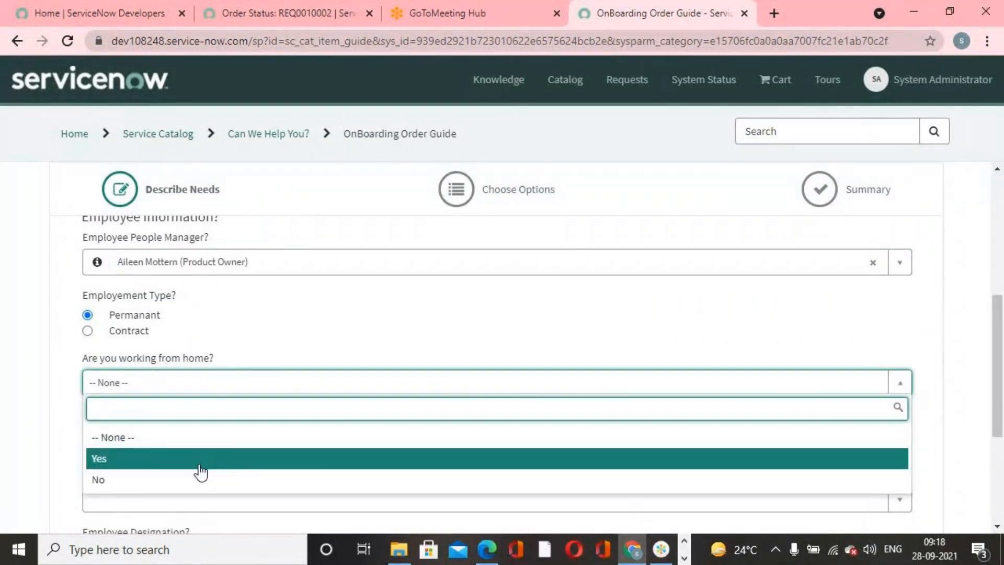
left_click(196, 460)
scroll(298, 441, "down", 2)
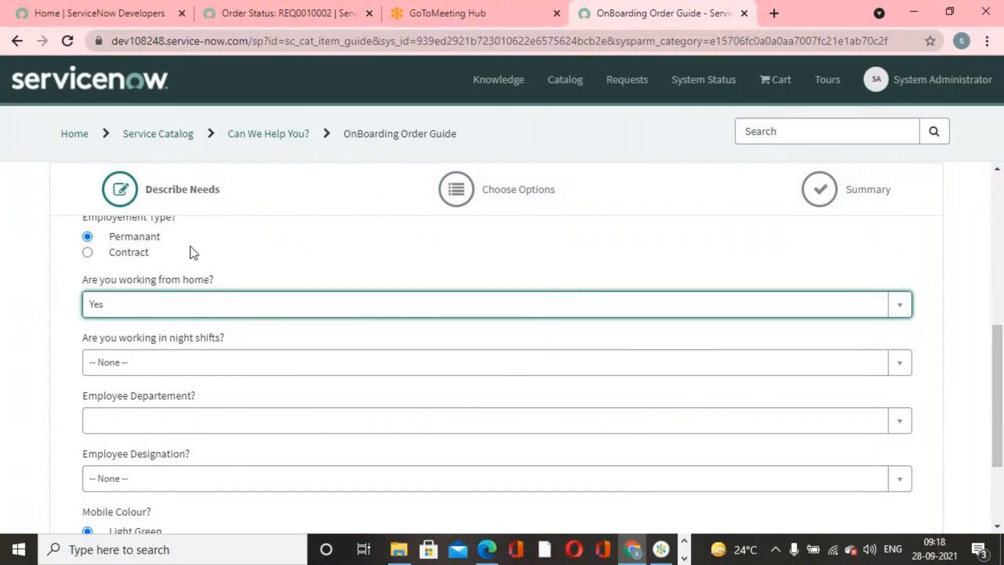
left_click(903, 366)
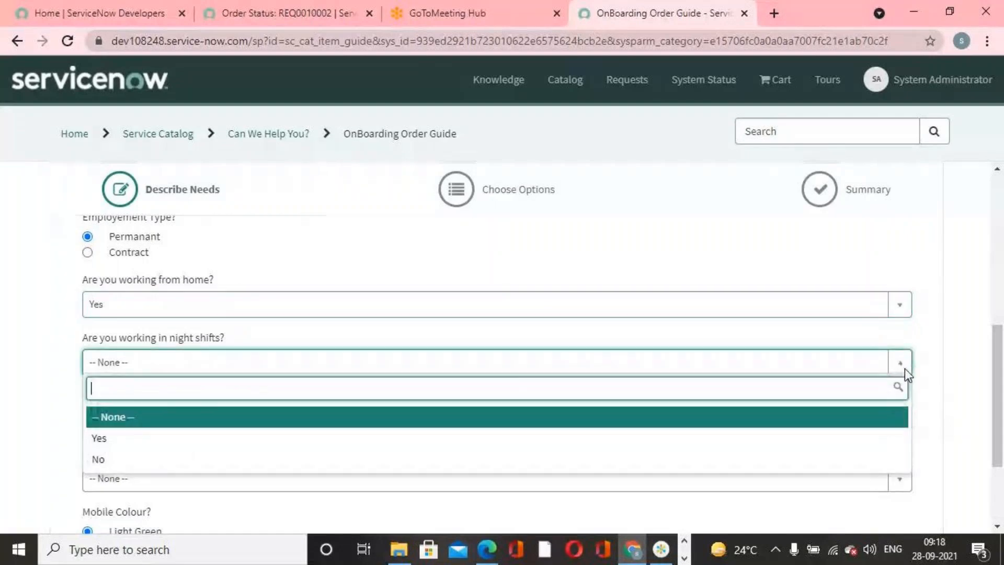
left_click(97, 438)
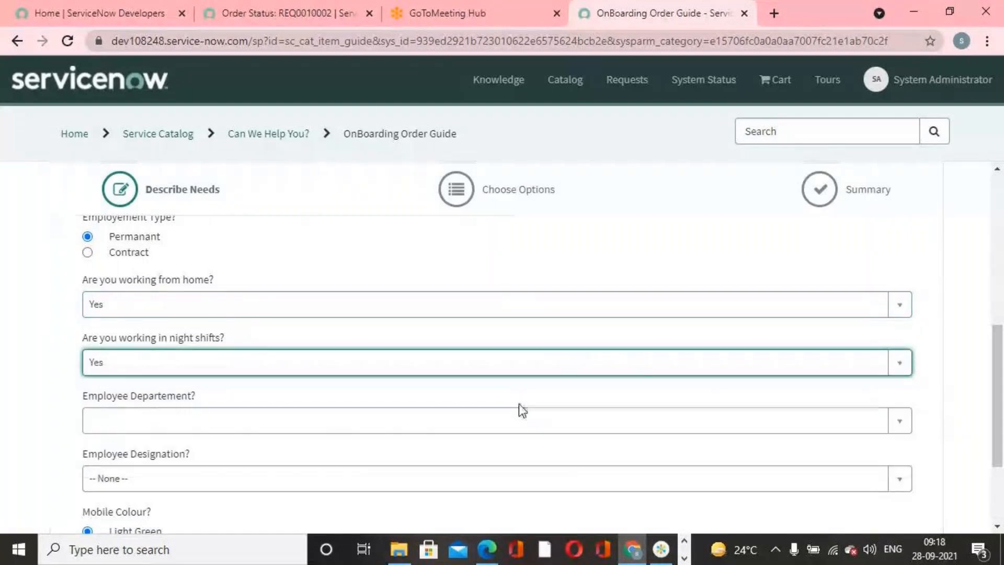
Set the employee department to IT and the employee designation to Architect.
scroll(518, 405, "down", 2)
left_click(643, 345)
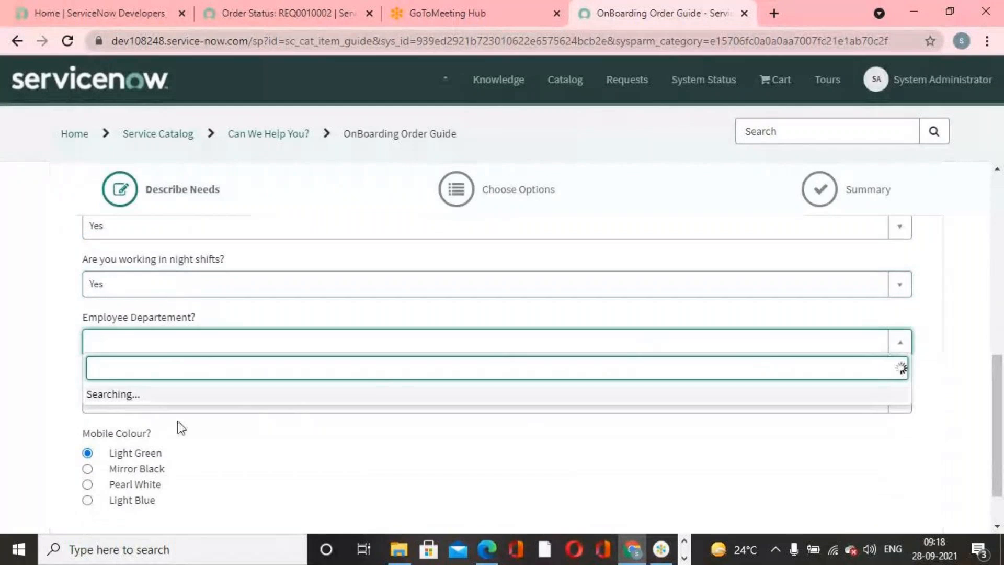
left_click(116, 277)
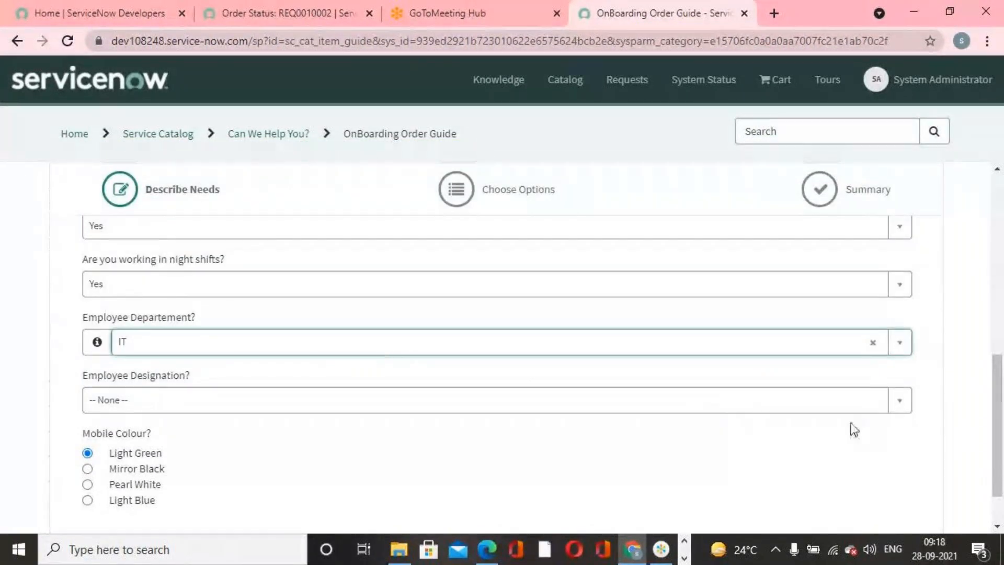
left_click(905, 405)
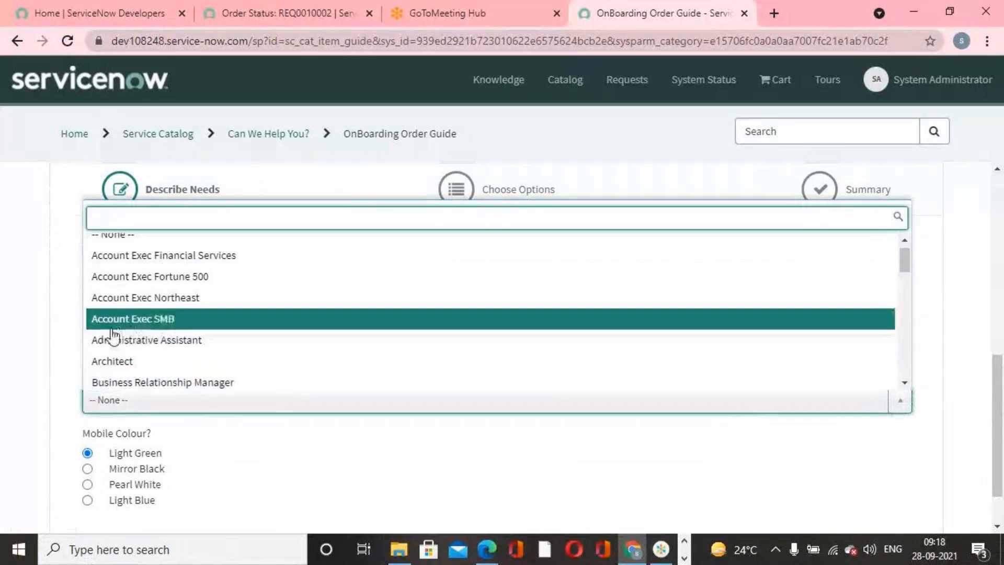
left_click(110, 360)
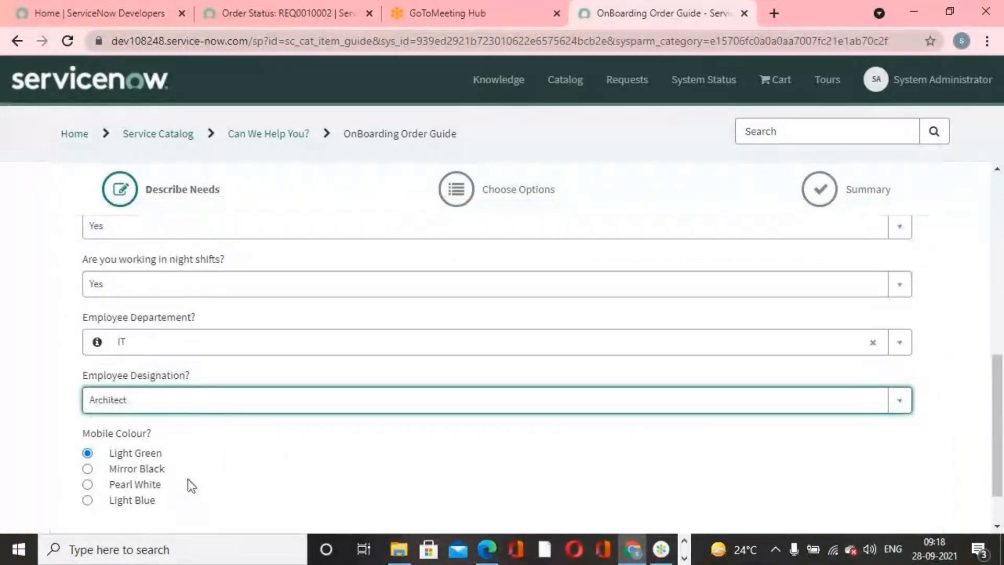
Choose Pearl White as the mobile colour and proceed to the Choose Options stage.
left_click(87, 484)
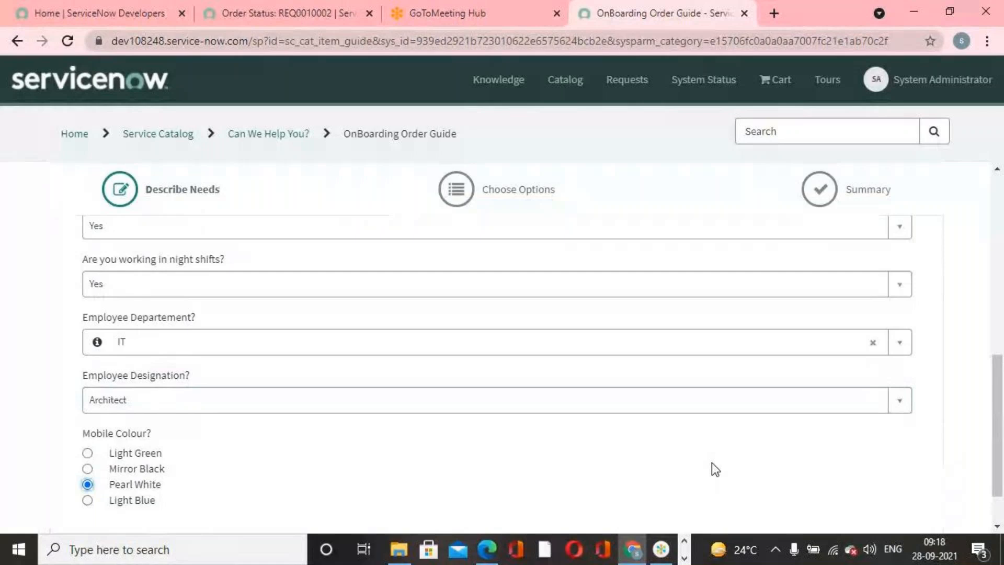
scroll(711, 463, "down", 1)
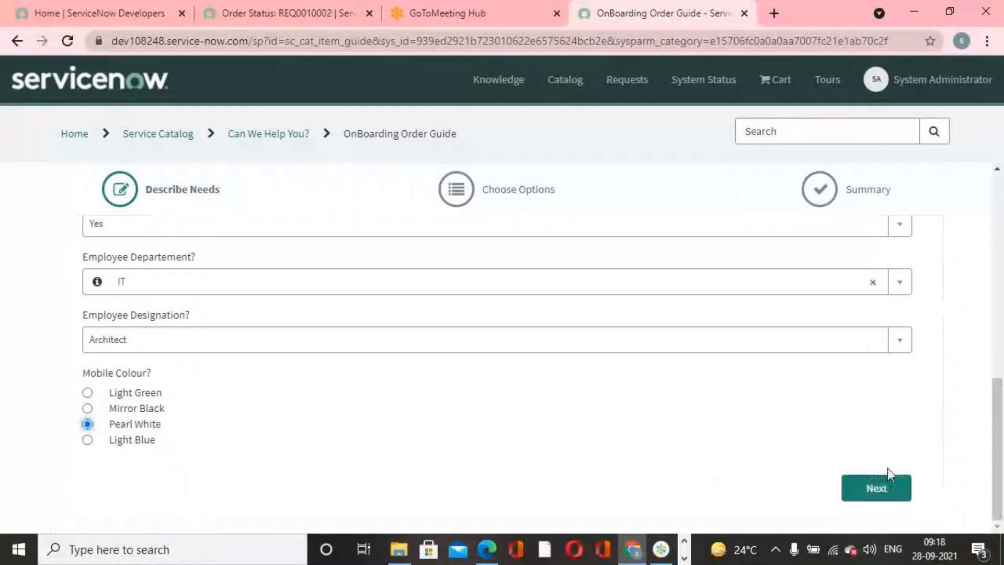
left_click(898, 486)
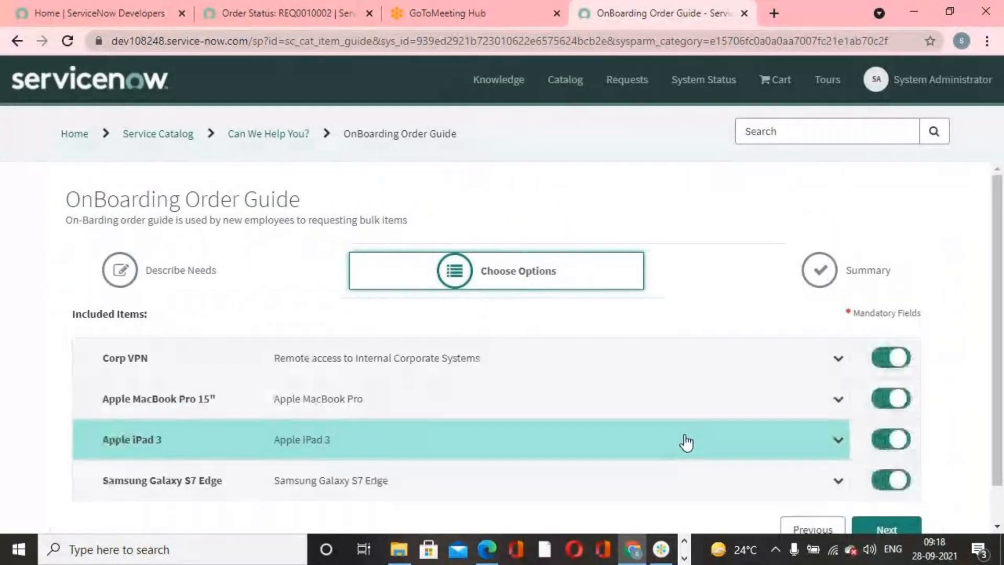
Exclude Apple iPad 3 and Samsung Galaxy S7 Edge from the included items, and submit the order from the summary.
scroll(837, 376, "down", 1)
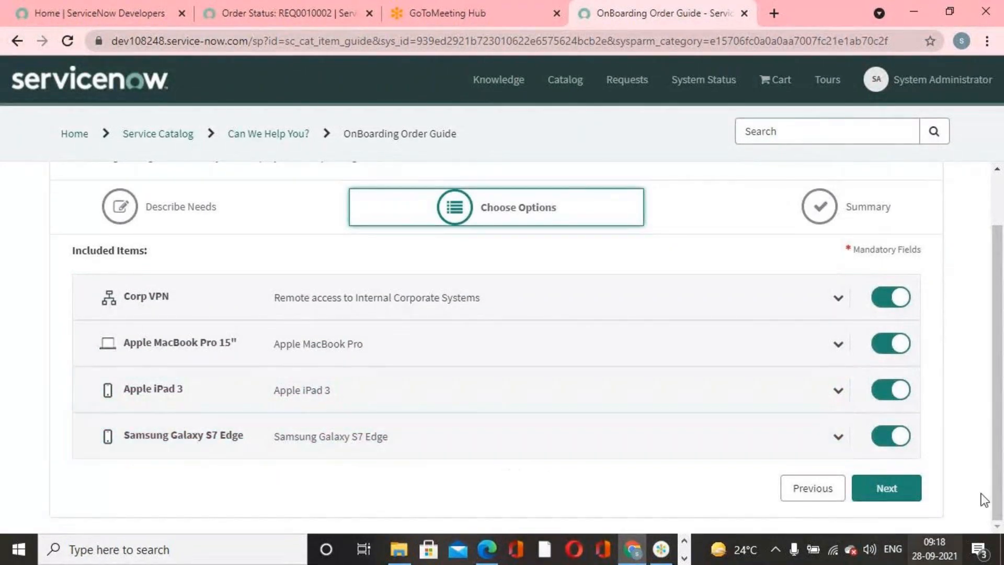
left_click(881, 392)
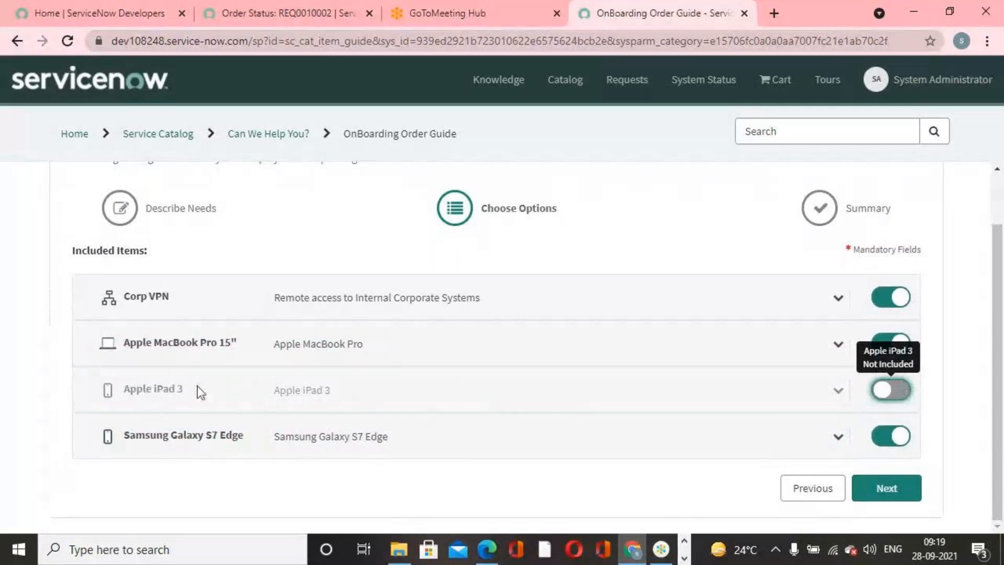
left_click(880, 440)
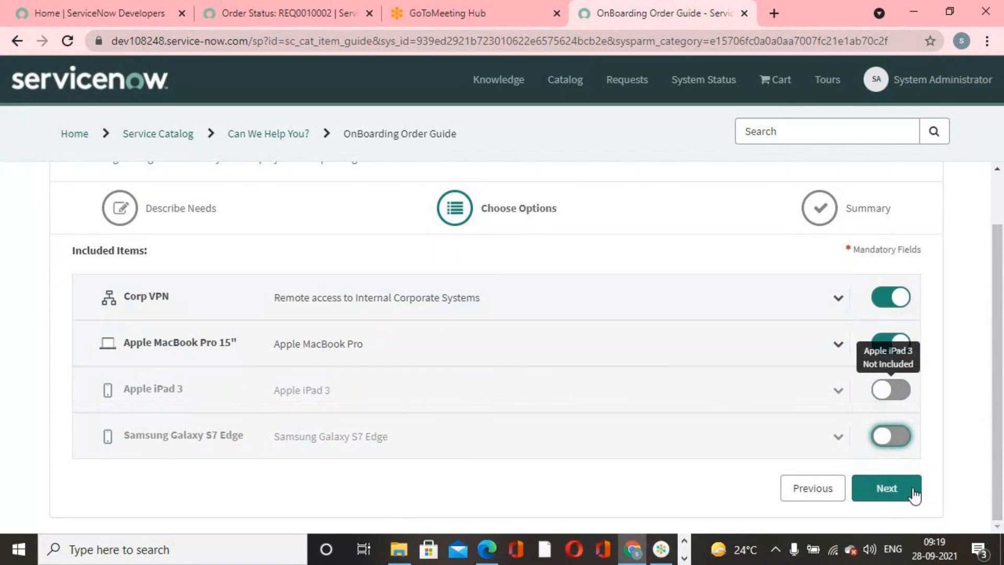
left_click(891, 498)
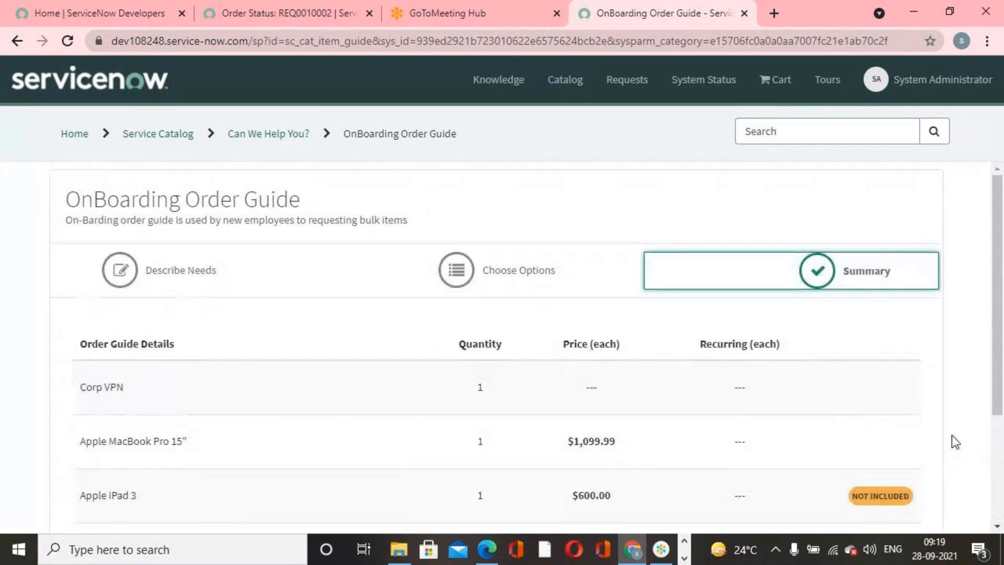
scroll(952, 434, "down", 3)
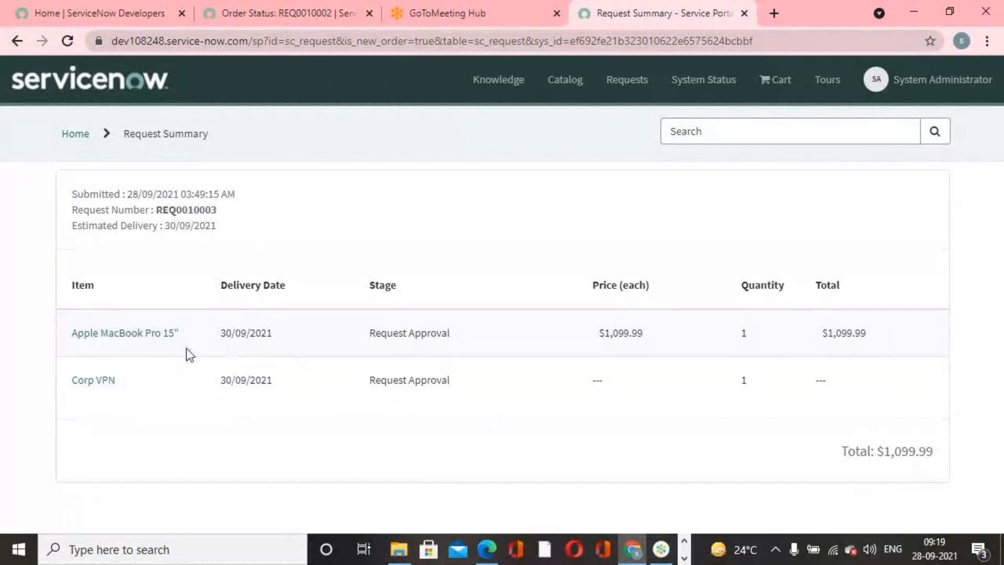
Return to the portal catalog and reopen the OnBoarding Order Guide in the Can We Help You? category.
left_click(563, 79)
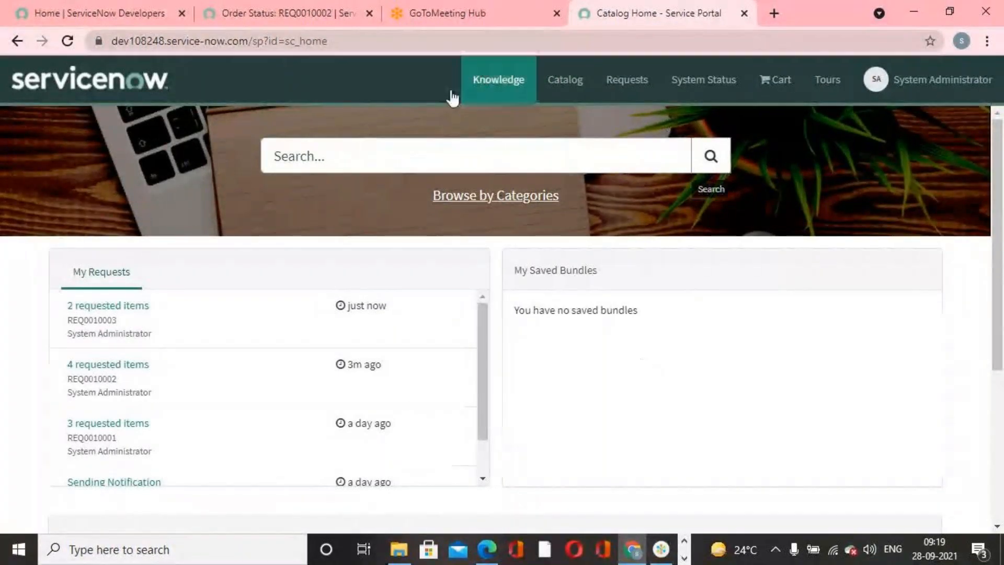
left_click(545, 197)
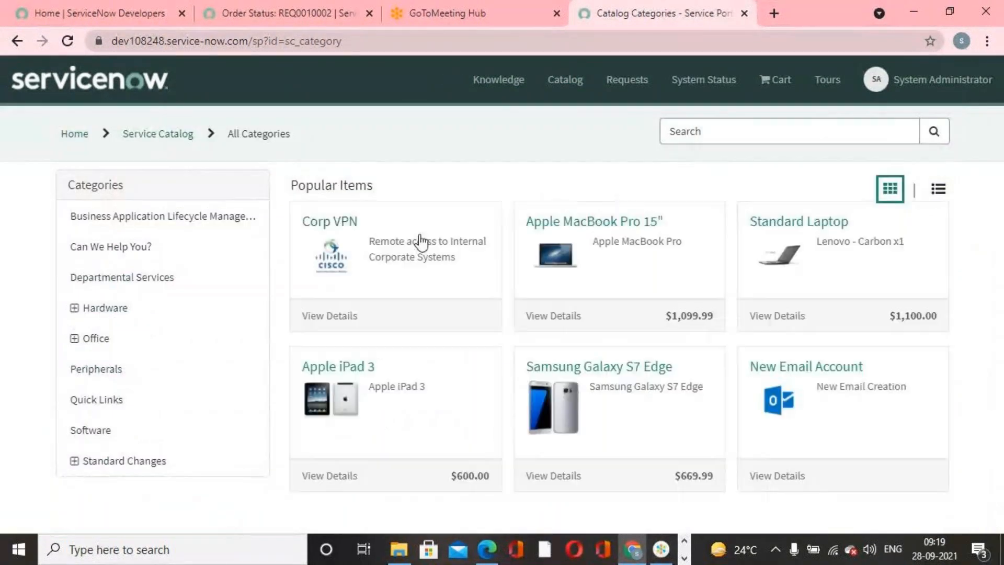
left_click(131, 250)
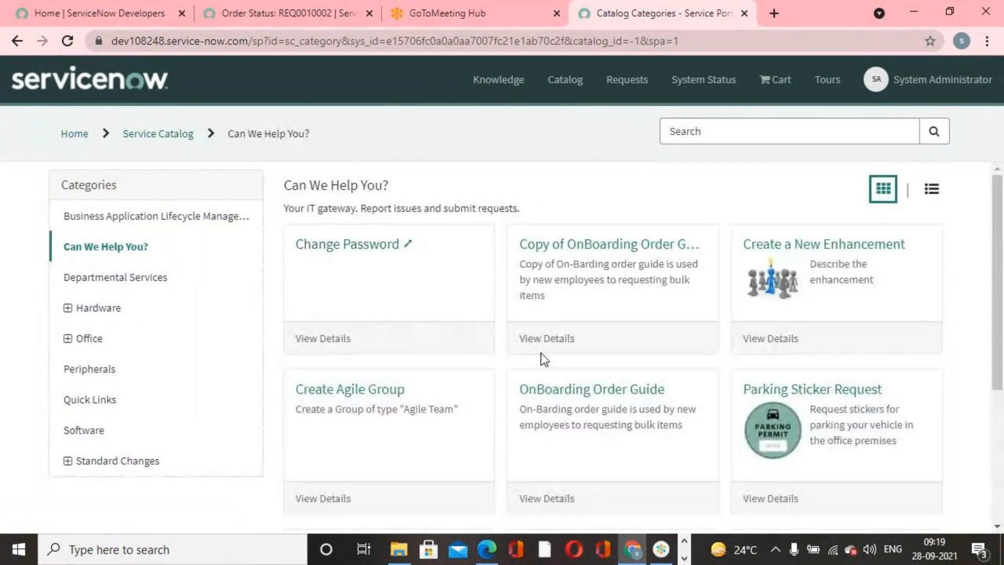
left_click(595, 390)
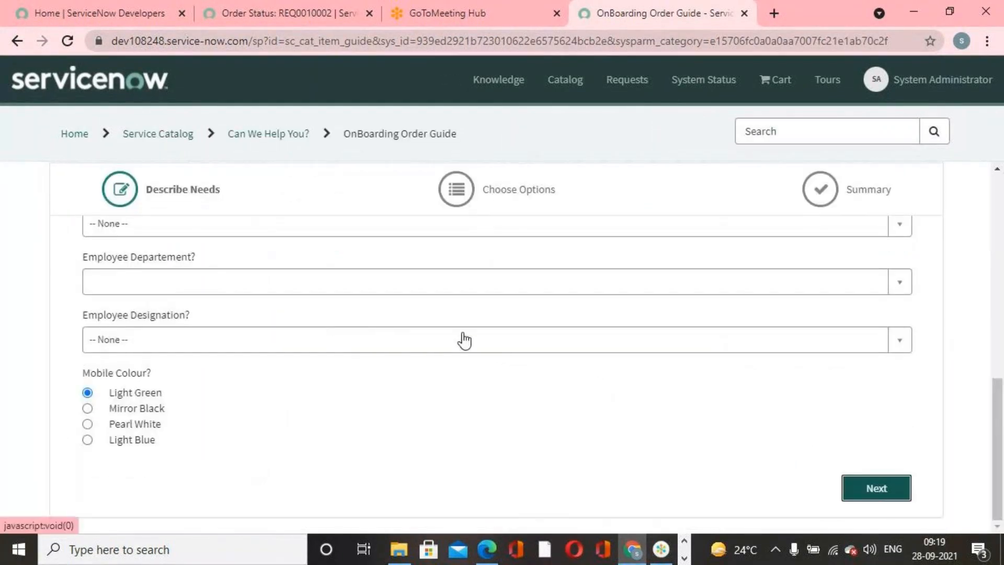
Choose the vp it operations as the employee people manager in the new order guide form.
scroll(470, 351, "down", 3)
scroll(471, 349, "down", 3)
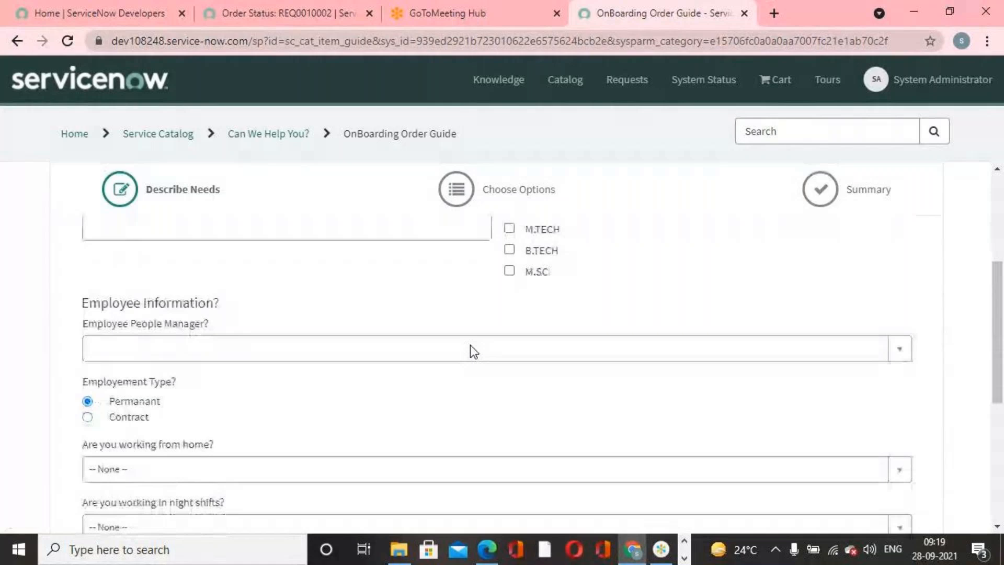
scroll(313, 329, "up", 1)
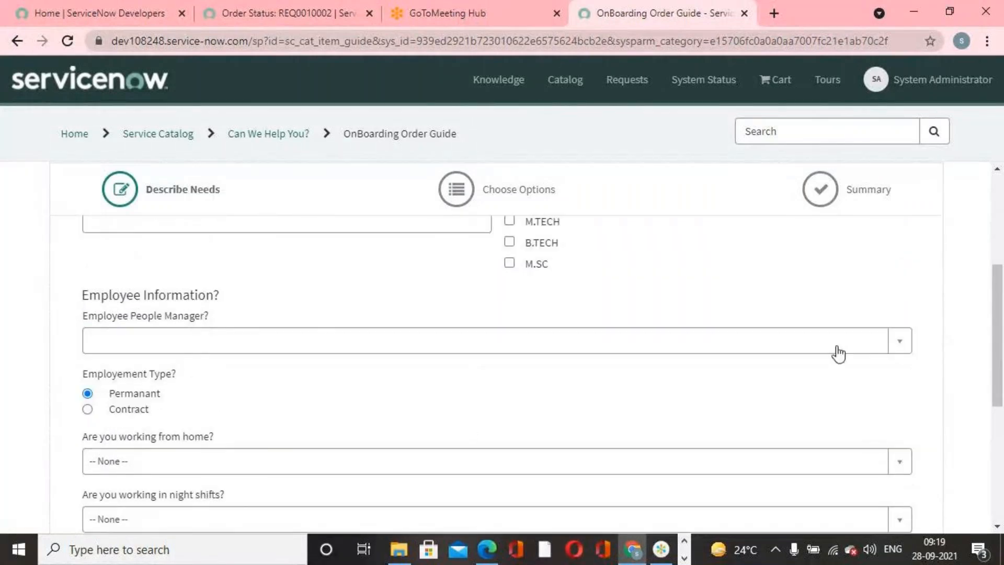
left_click(910, 343)
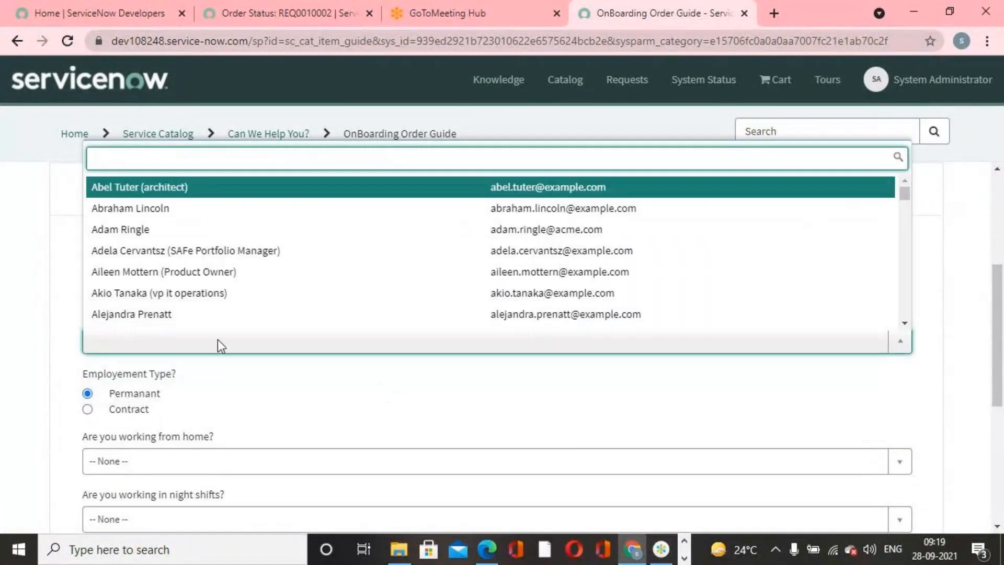
left_click(156, 285)
Set the employment type to Contract and answer No to both working from home and working in night shifts.
scroll(291, 299, "down", 2)
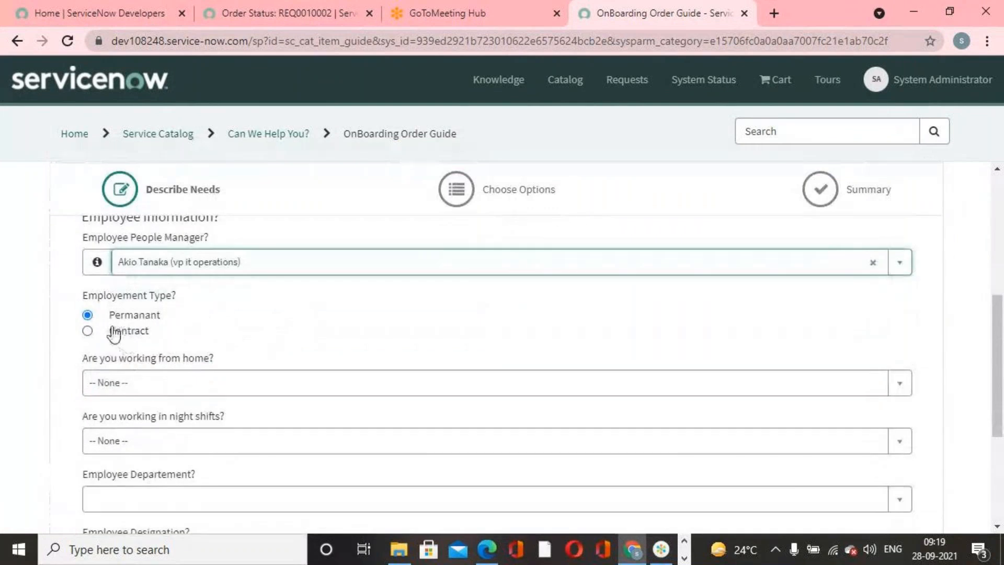
scroll(173, 307, "down", 2)
left_click(88, 253)
left_click(899, 305)
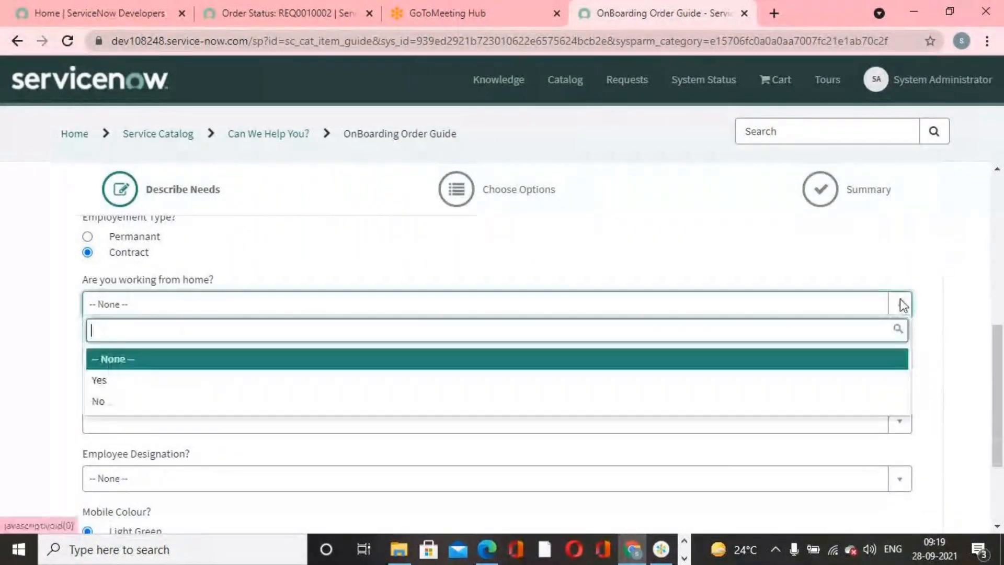
left_click(183, 404)
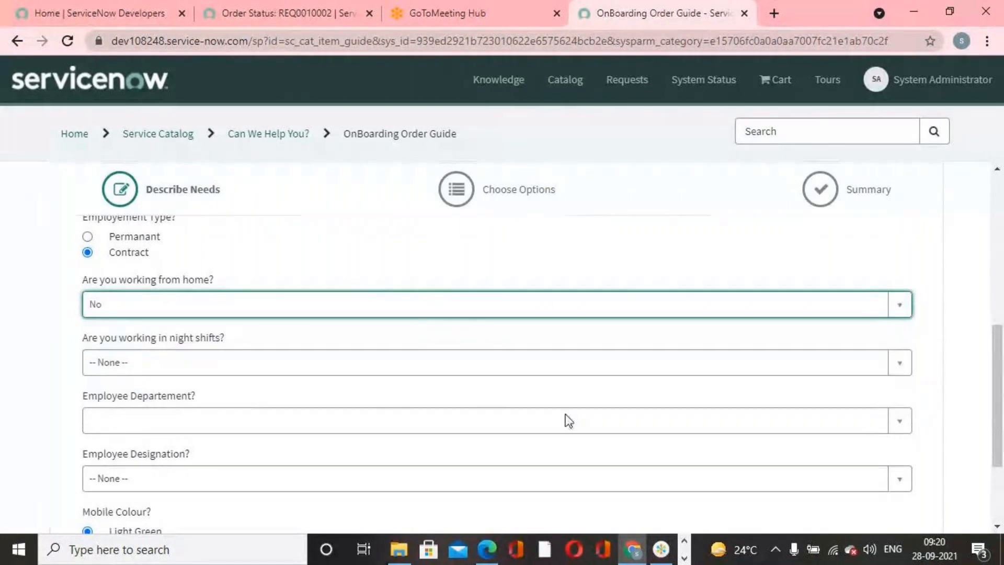
left_click(904, 365)
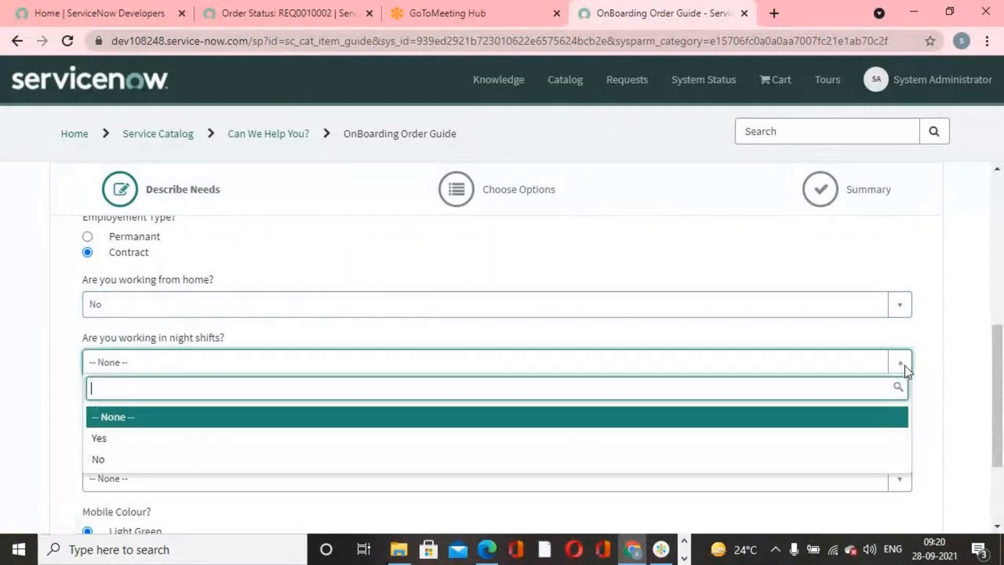
left_click(100, 460)
Complete the form with HR as department, Account Exec Northeast as designation and Pearl White as mobile colour, and proceed to Choose Options.
scroll(374, 418, "down", 2)
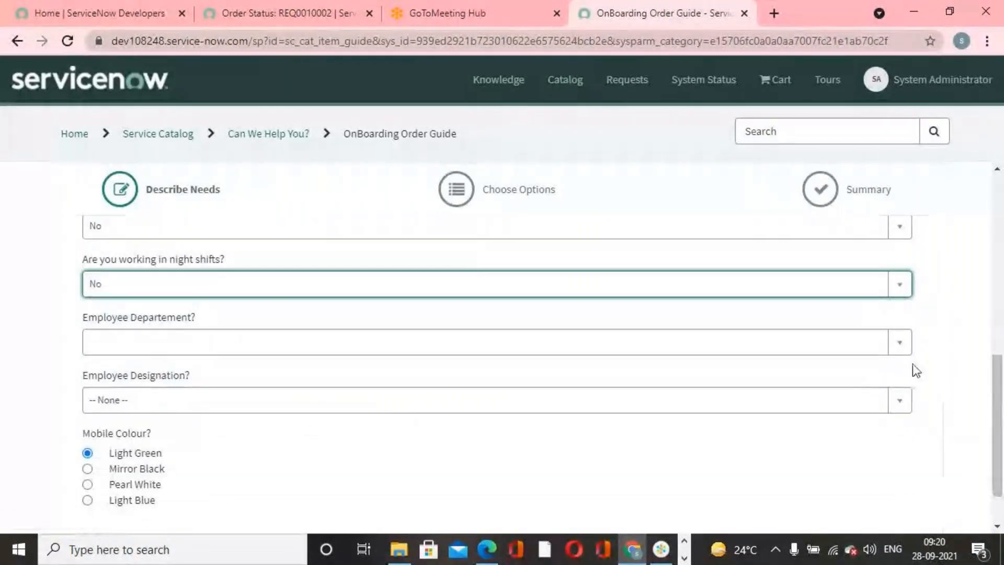
left_click(900, 342)
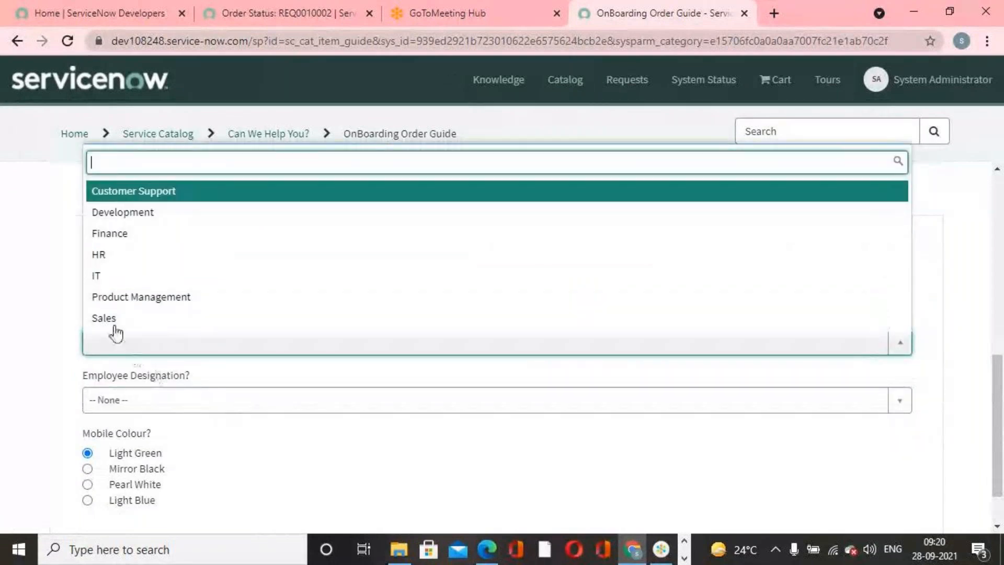
left_click(101, 253)
scroll(573, 416, "down", 1)
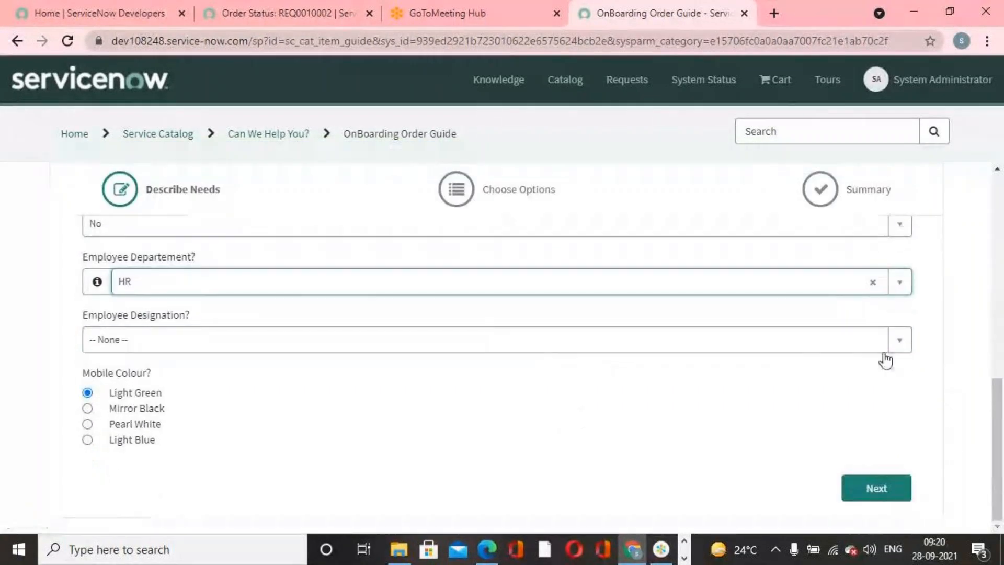
left_click(907, 342)
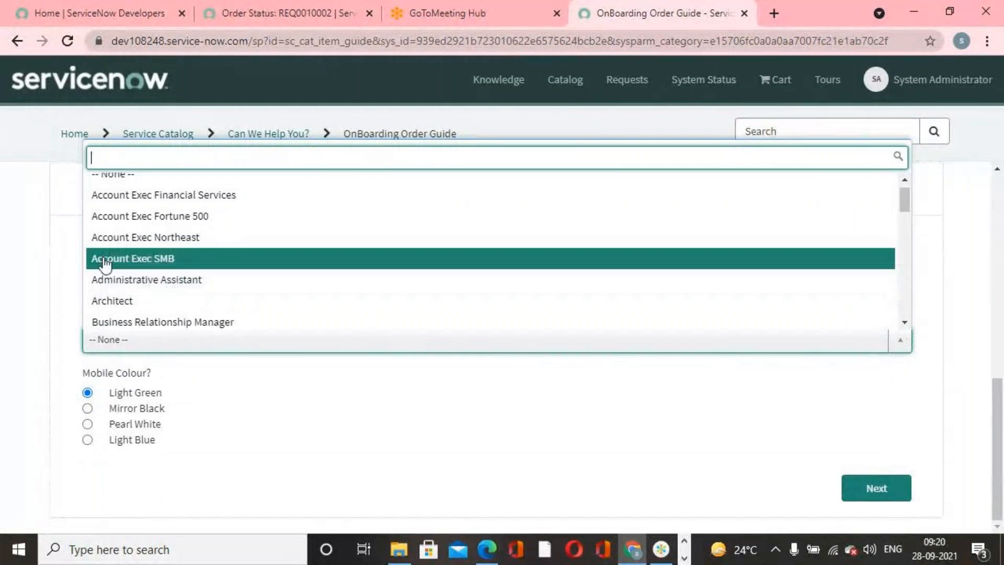
left_click(122, 242)
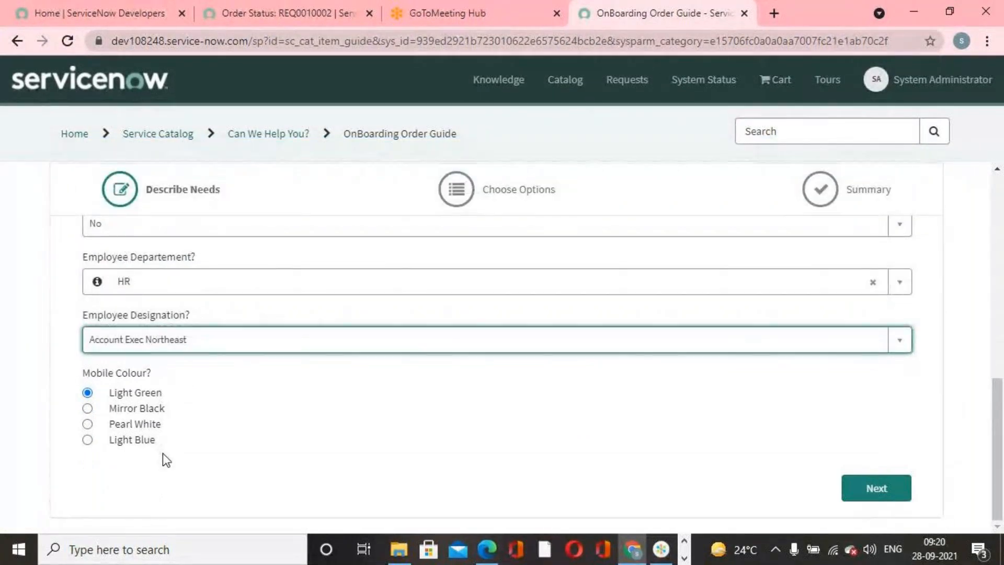
left_click(87, 424)
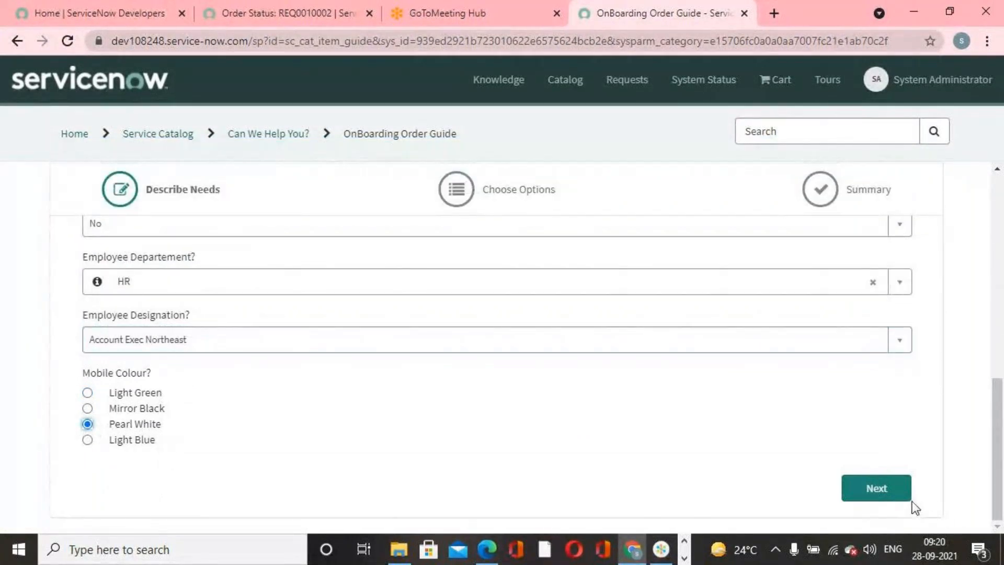
left_click(889, 494)
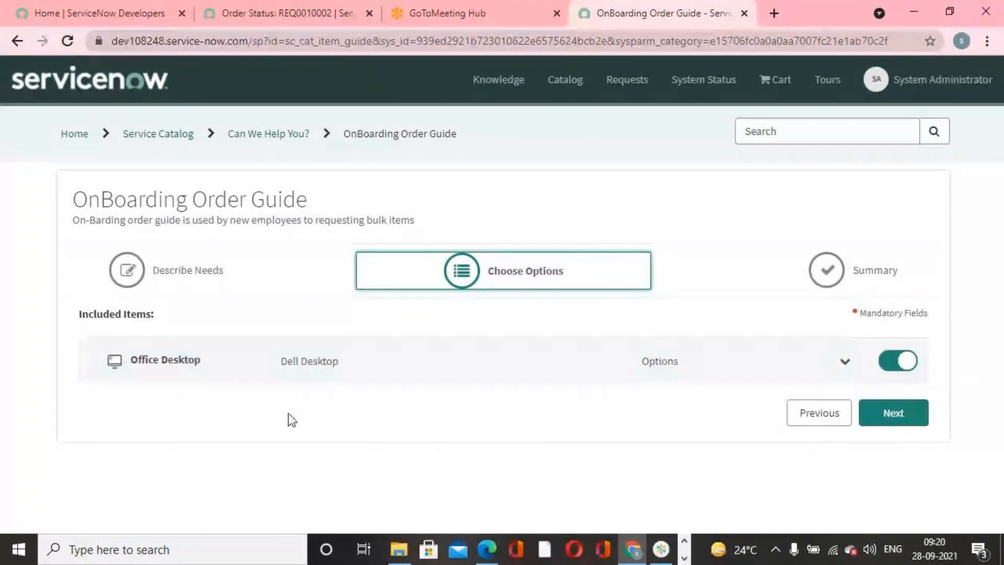
Toggle Office Desktop off and back on in the included items, and submit the order from the summary.
left_click(882, 357)
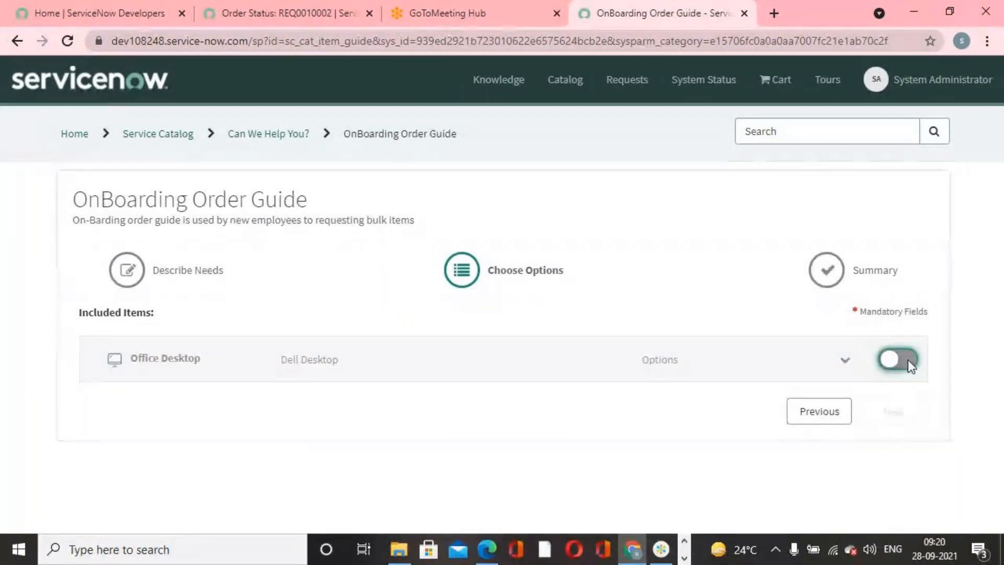
left_click(908, 360)
left_click(906, 419)
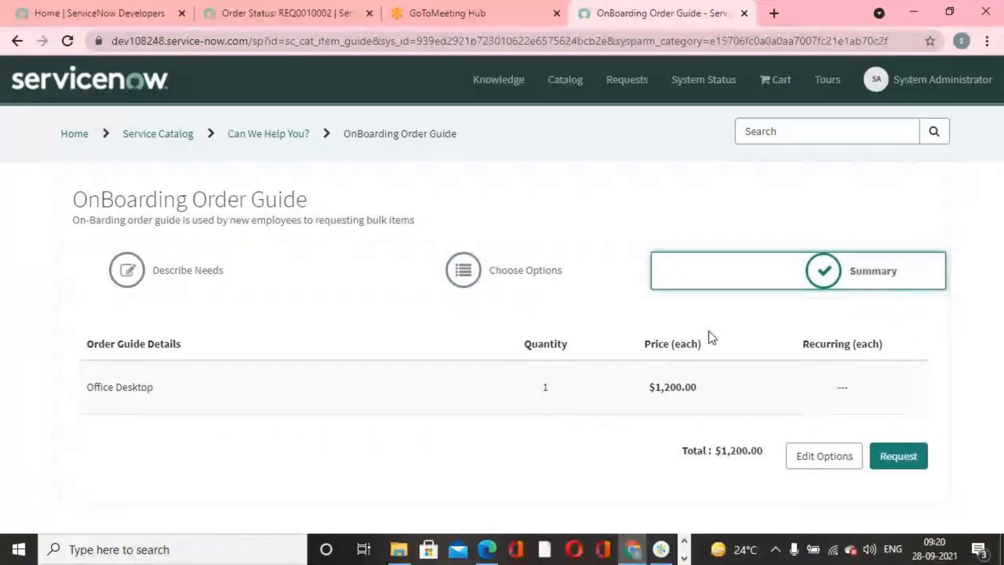
left_click(897, 455)
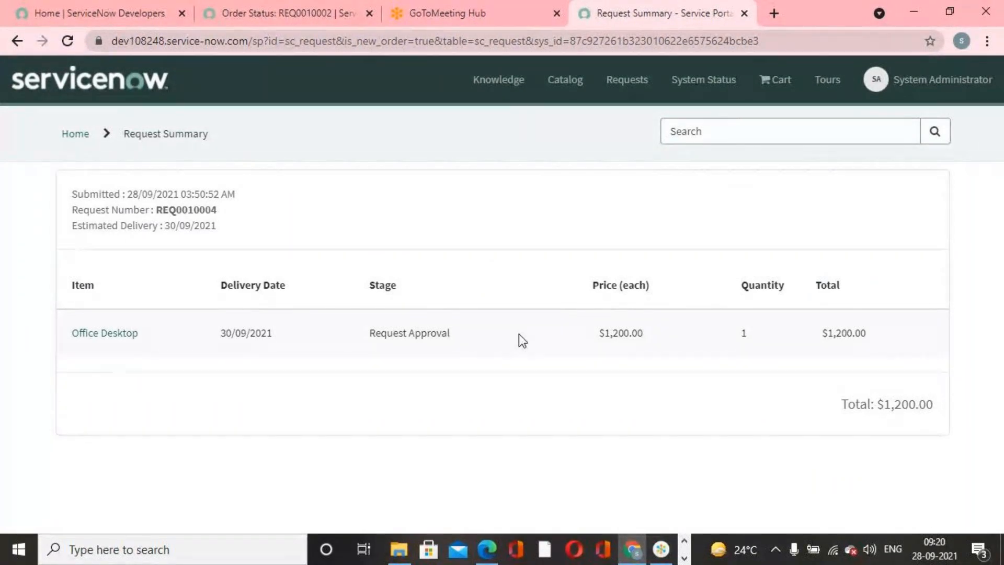
left_click_drag(214, 210, 219, 209)
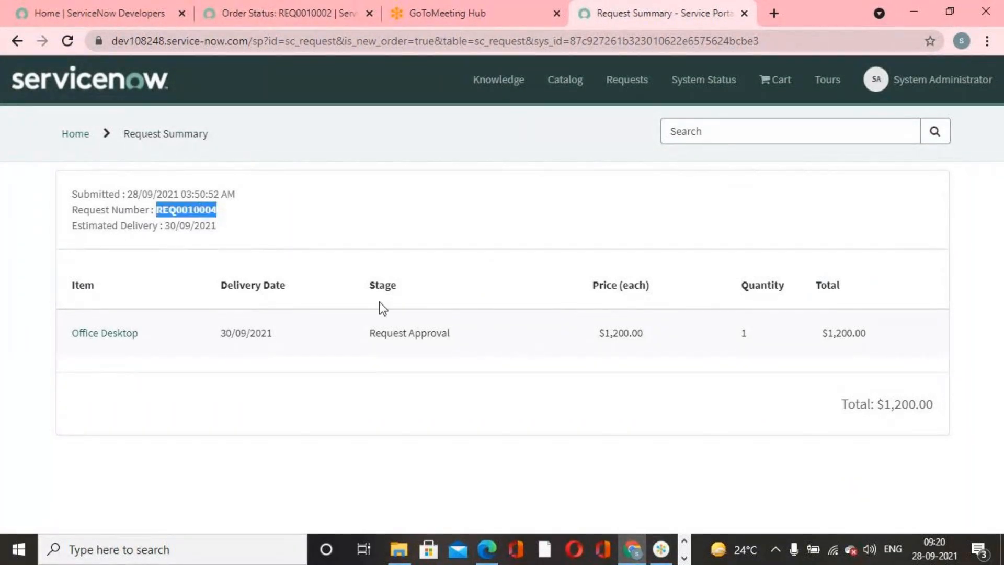
left_click(379, 302)
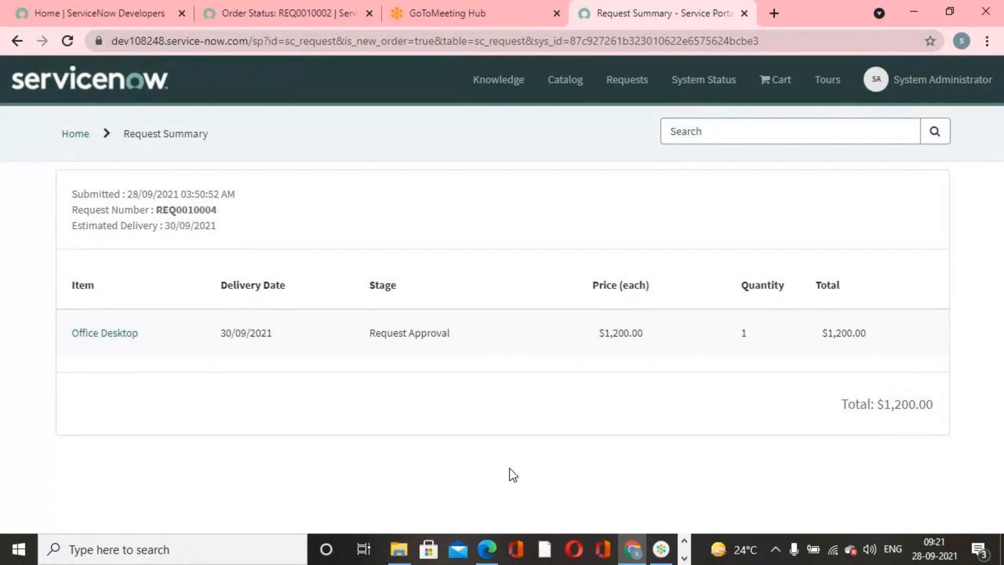
Delete the Copy of OnBoarding Order Guide record from the order guides list in the ServiceNow backend.
left_click(305, 15)
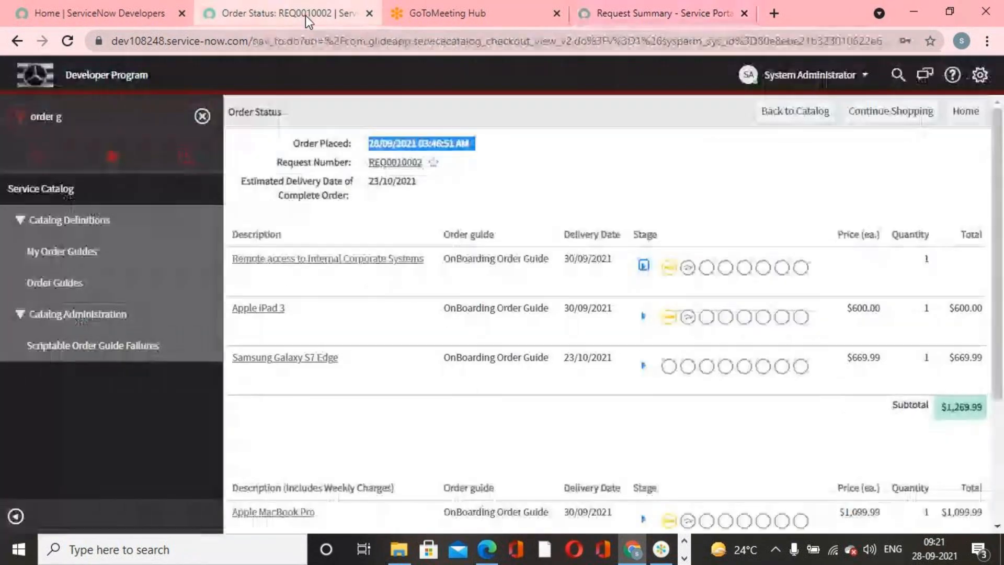
left_click(55, 282)
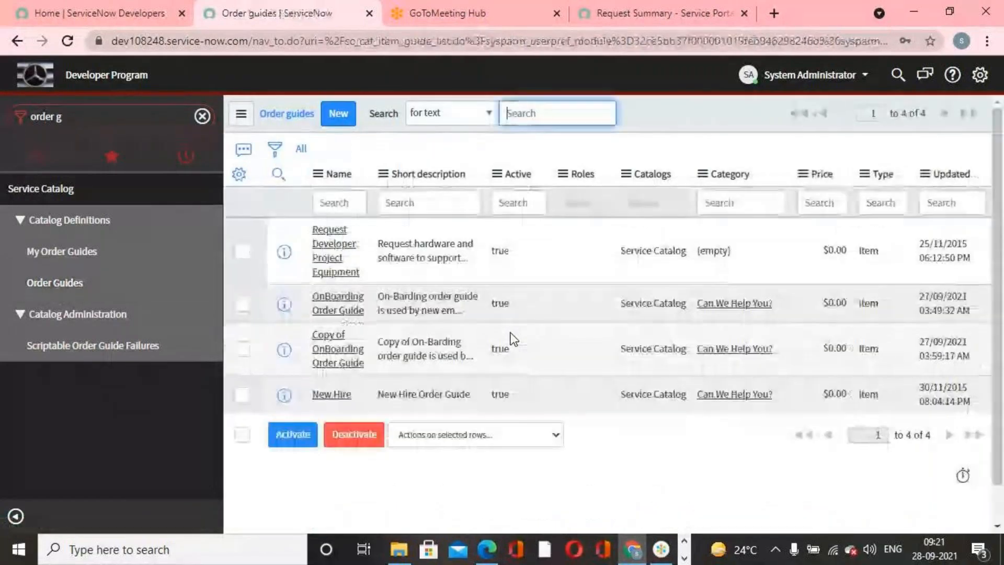
left_click(243, 349)
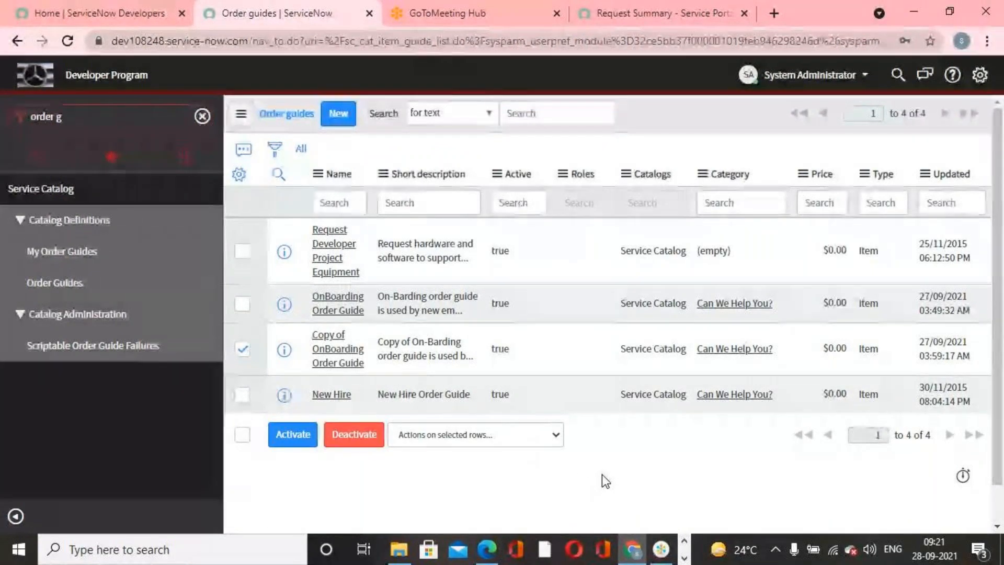
left_click(555, 436)
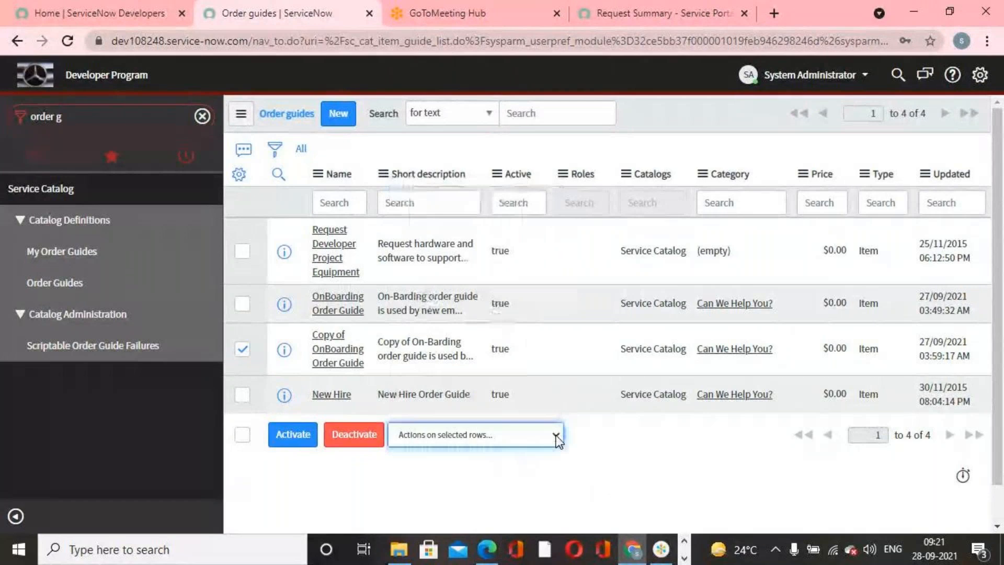
left_click(522, 205)
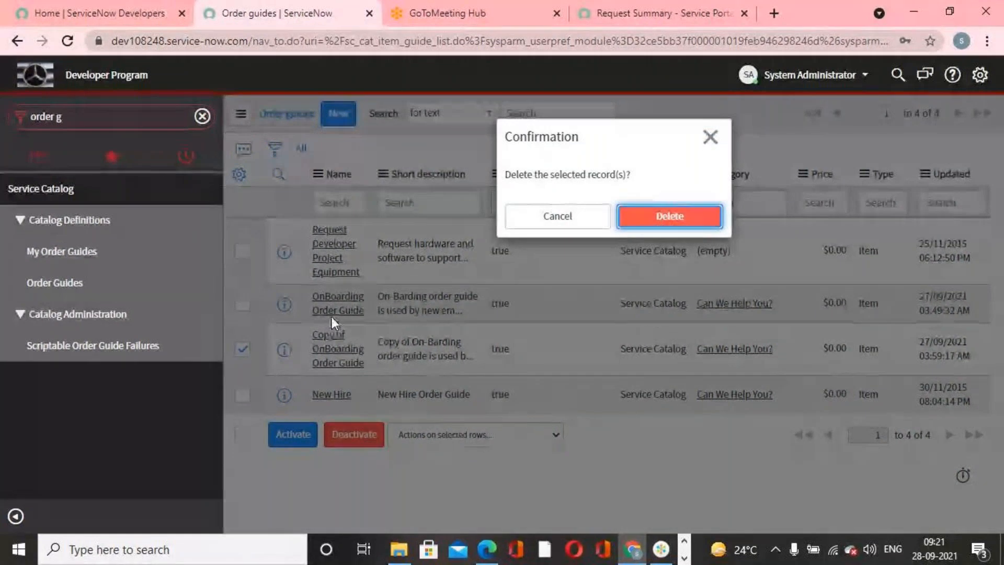
key("Return")
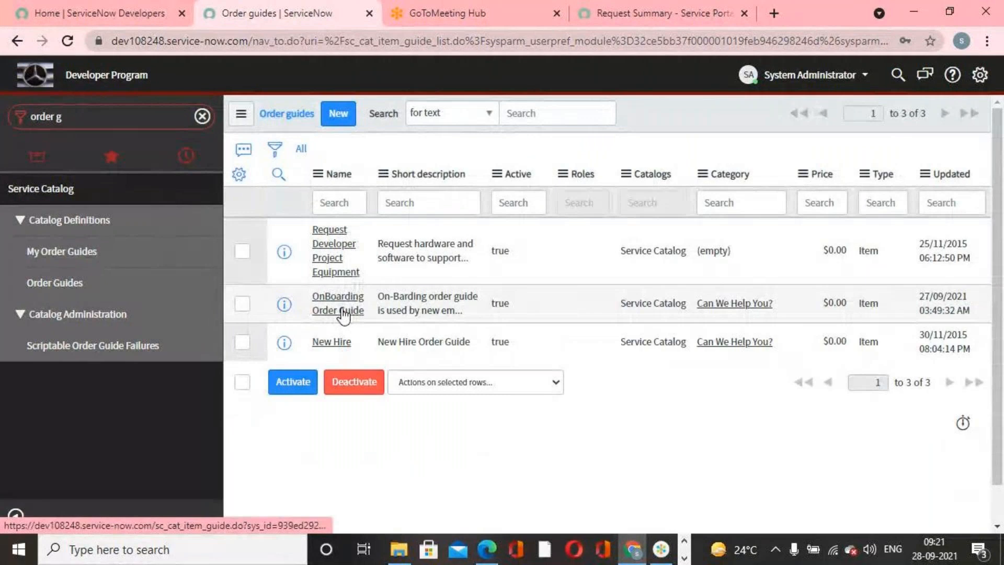
Open the OnBoarding Order Guide record and look through its portal settings and rule base.
left_click(343, 310)
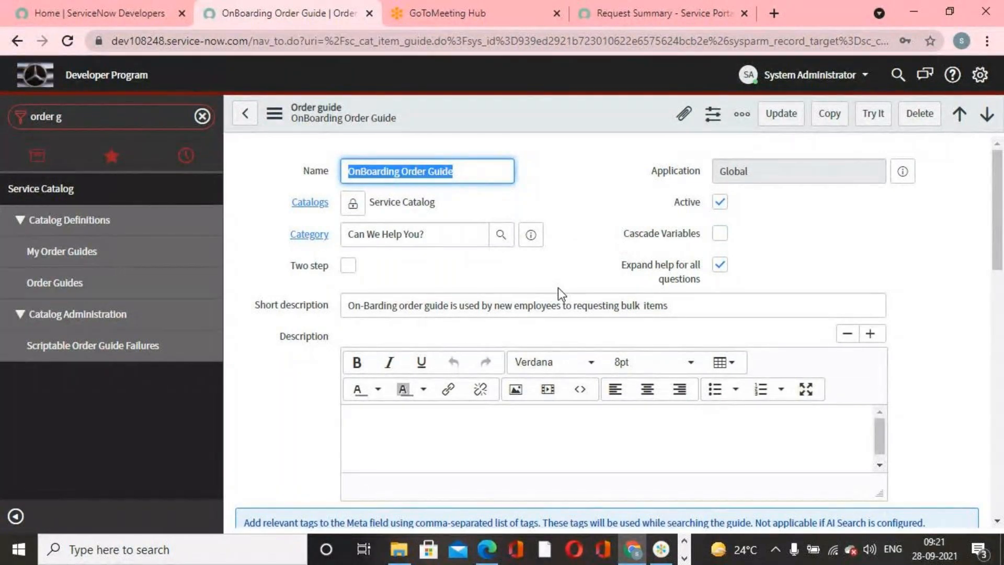
scroll(557, 288, "down", 2)
scroll(590, 352, "down", 9)
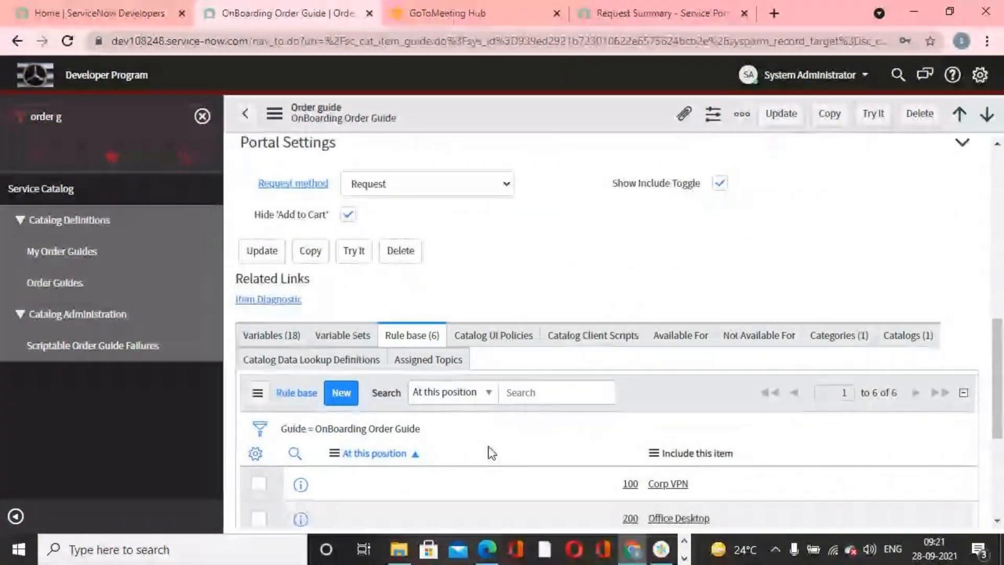
scroll(491, 452, "up", 10)
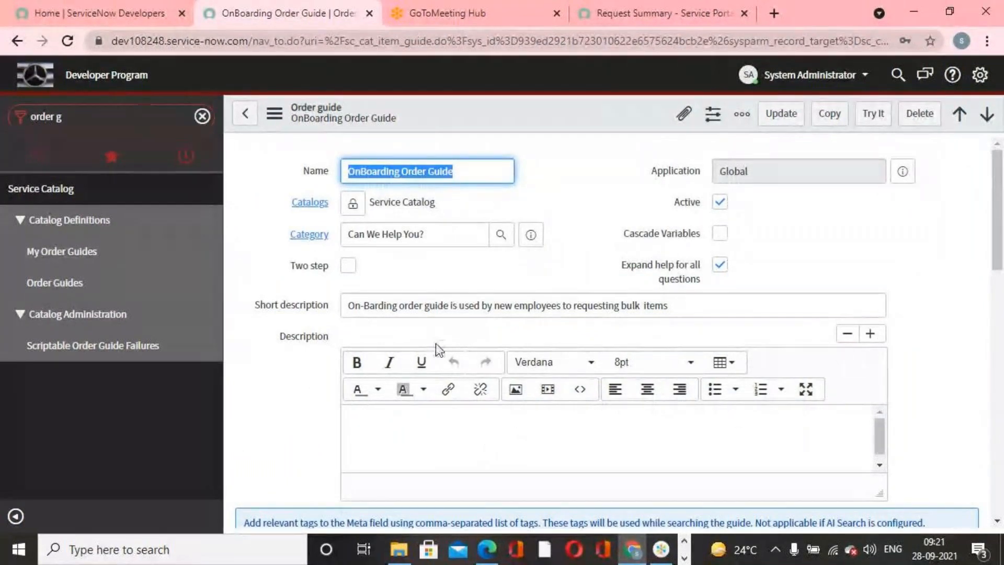
Switch the order guide's Two step option on and back off, and look over the remaining form fields.
left_click(354, 265)
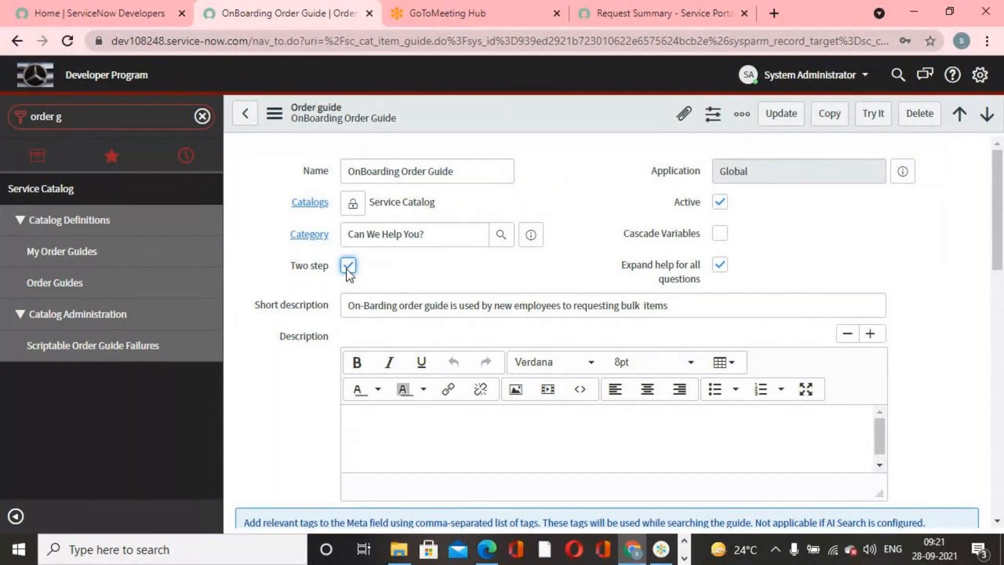
left_click(347, 267)
scroll(880, 282, "down", 4)
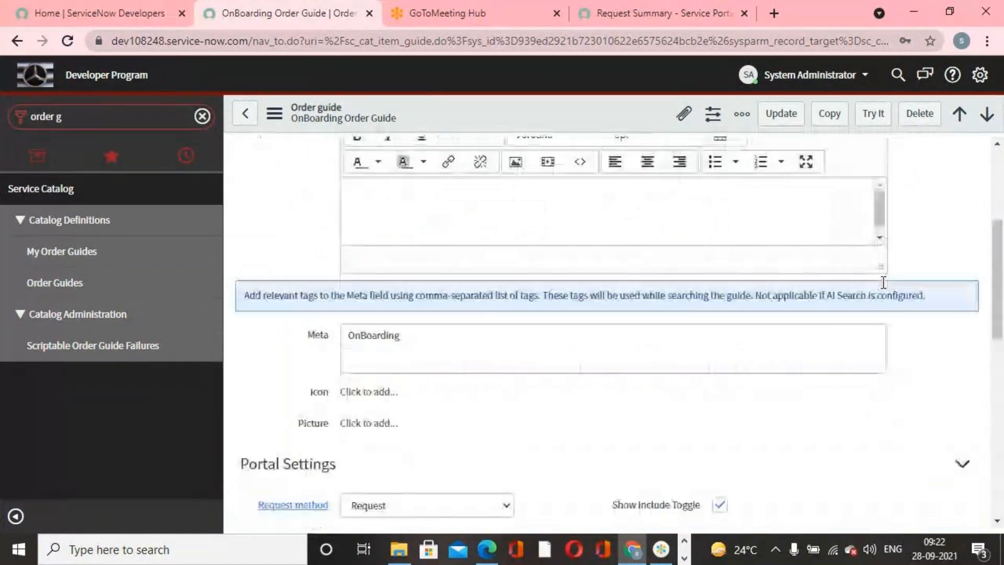
scroll(883, 282, "up", 4)
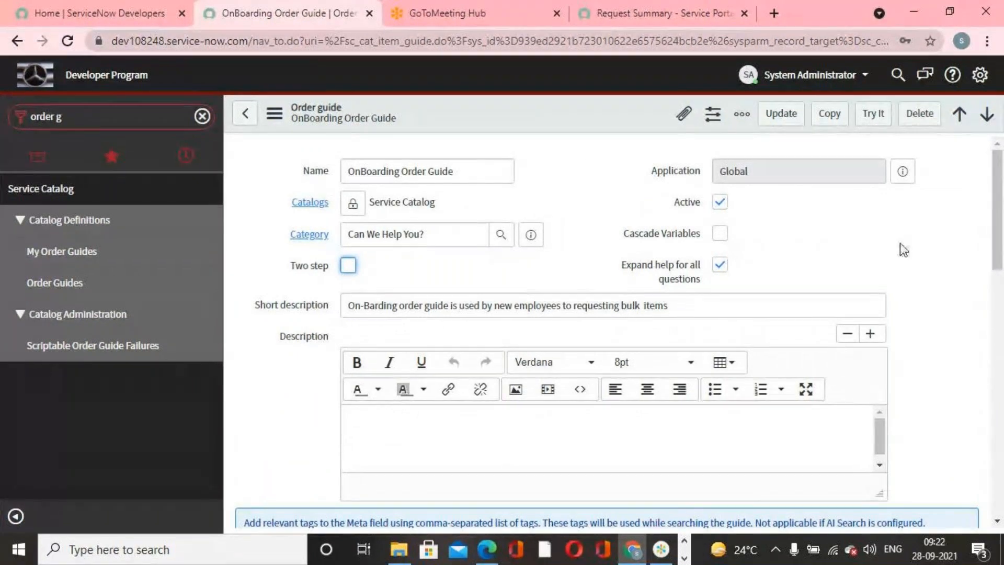
scroll(874, 271, "down", 7)
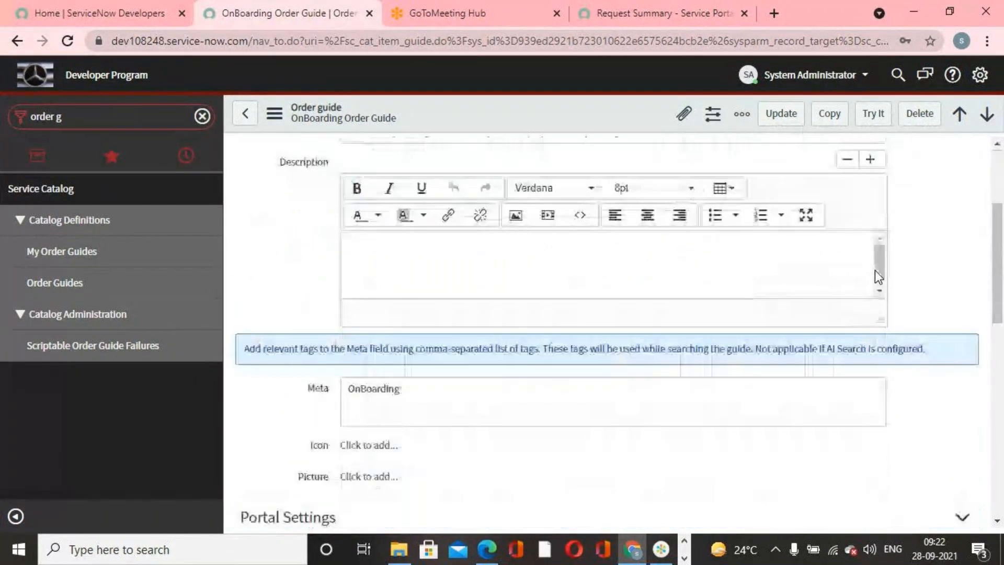
scroll(874, 271, "up", 7)
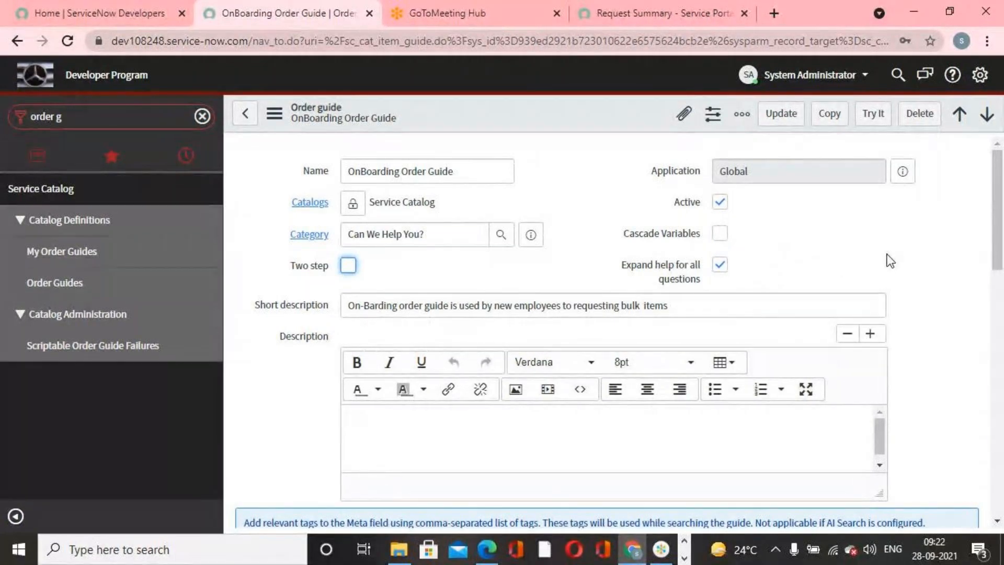
scroll(889, 255, "down", 4)
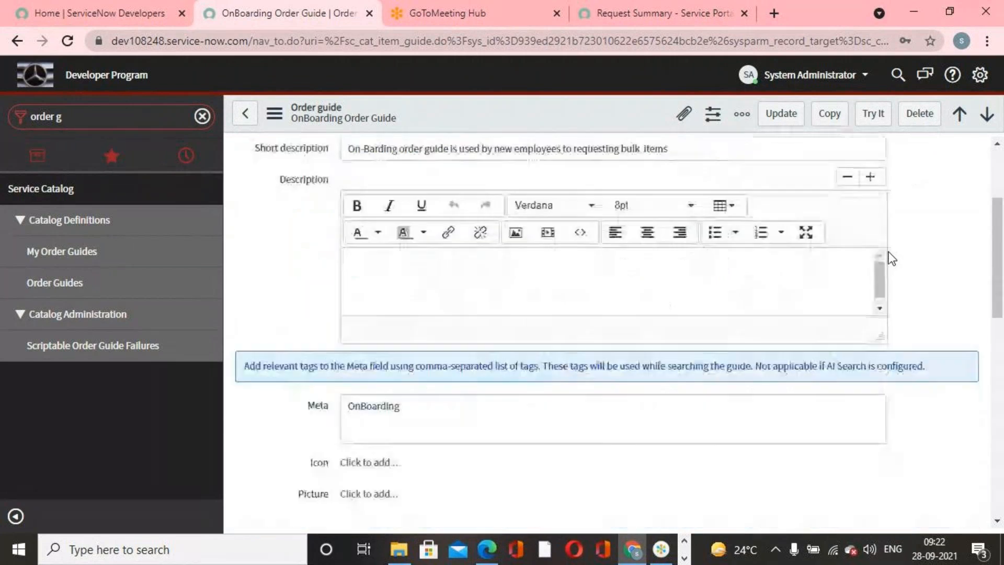
scroll(592, 356, "down", 5)
scroll(584, 366, "up", 9)
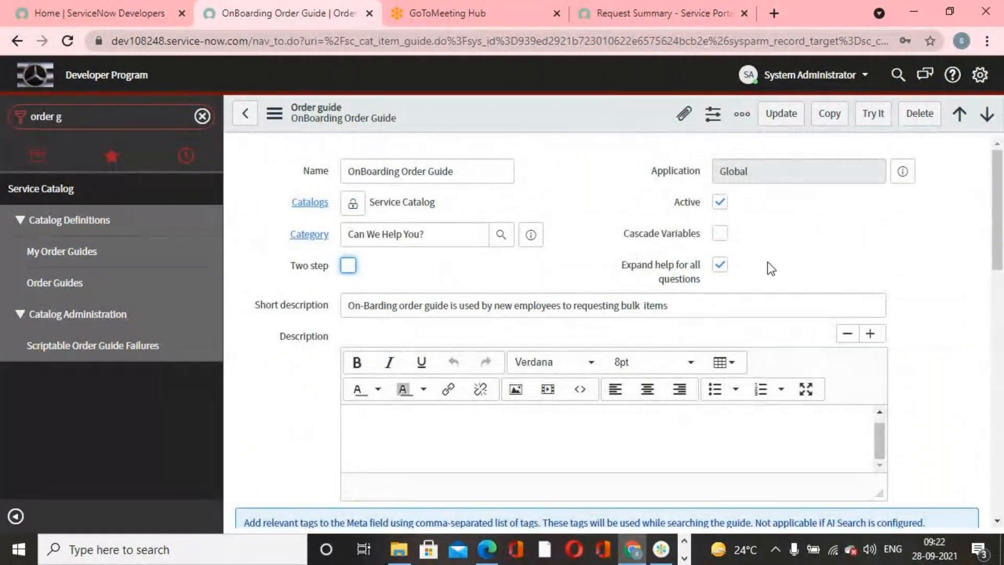
Find Maintain Items in the navigator by filtering for maintain, and open the catalog items list.
left_click(154, 117)
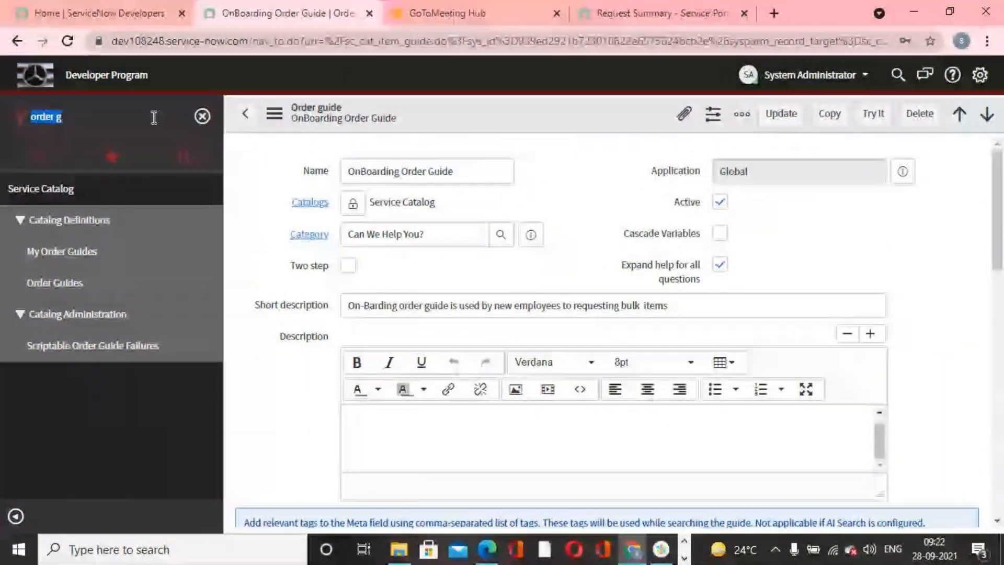
type("servic")
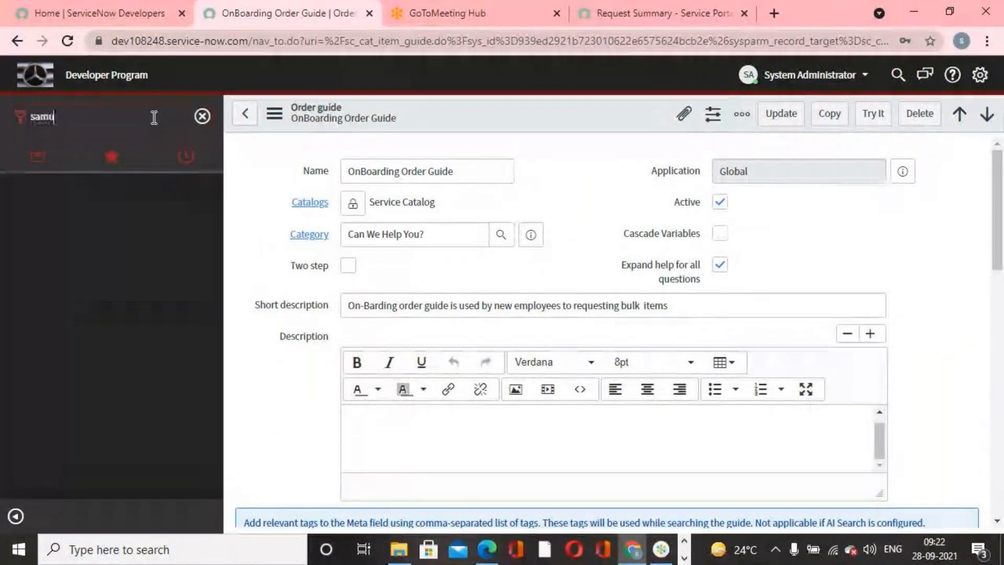
key("BackSpace")
key("BackSpace")
key("BackSpace")
key("BackSpace")
key("BackSpace")
key("BackSpace")
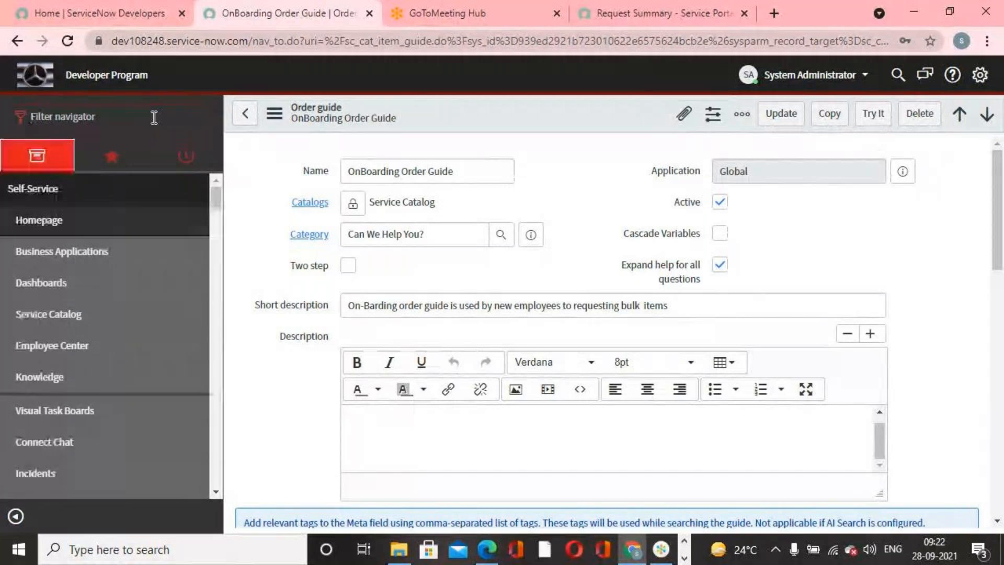
type("maintain")
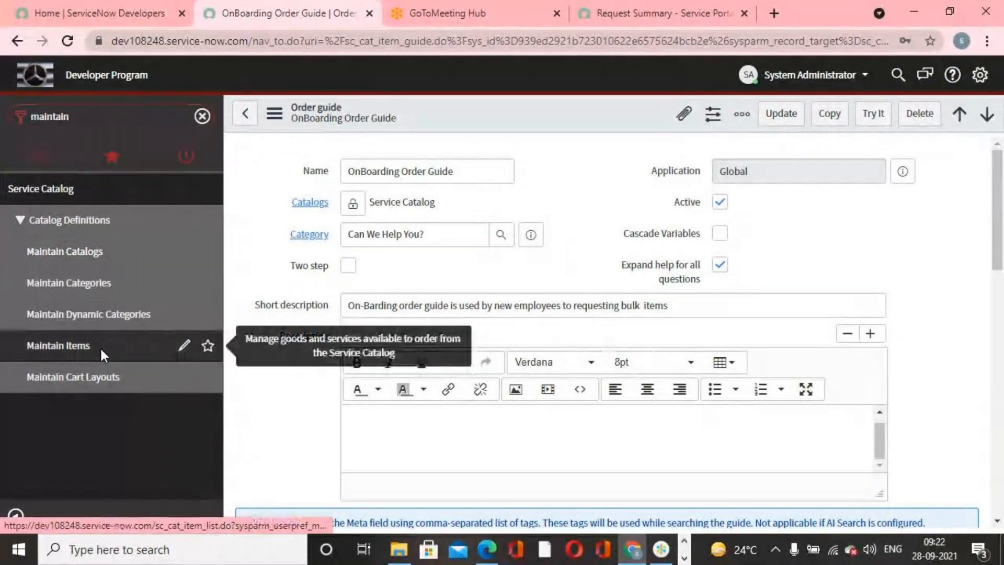
left_click(100, 347)
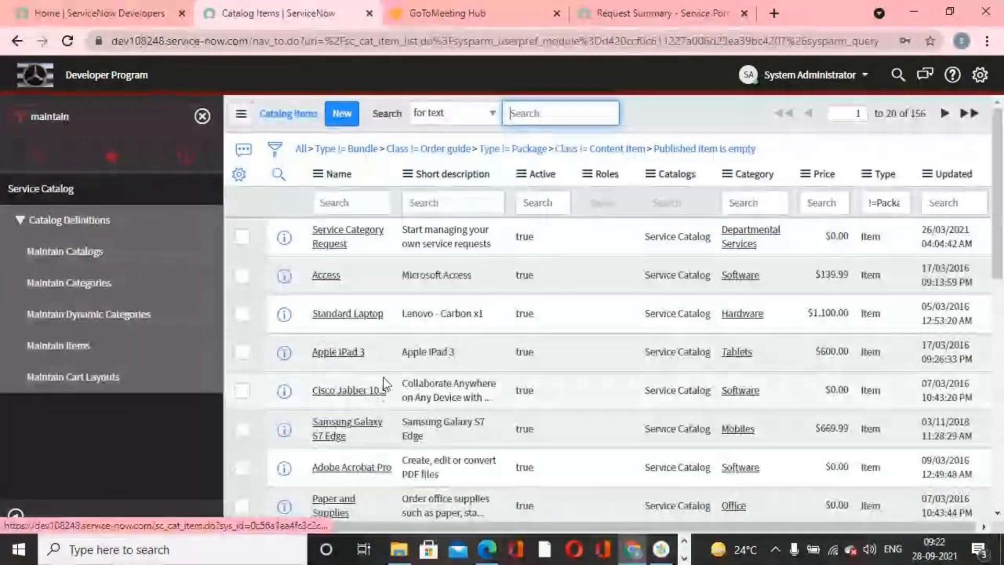
Filter the catalog items by the name samsung and open the Samsung Galaxy S7 Edge record.
left_click(359, 203)
type("samsung")
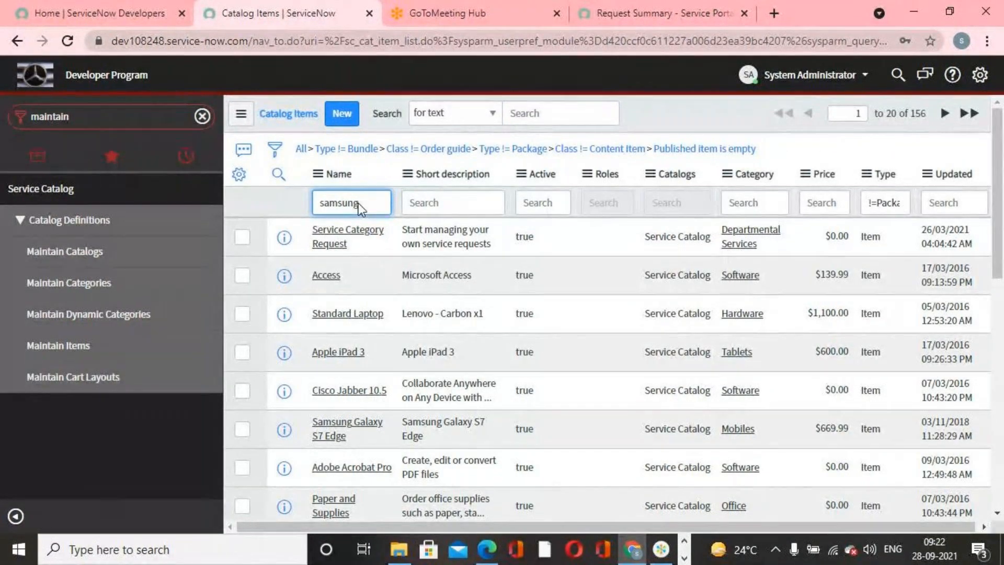
key("Return")
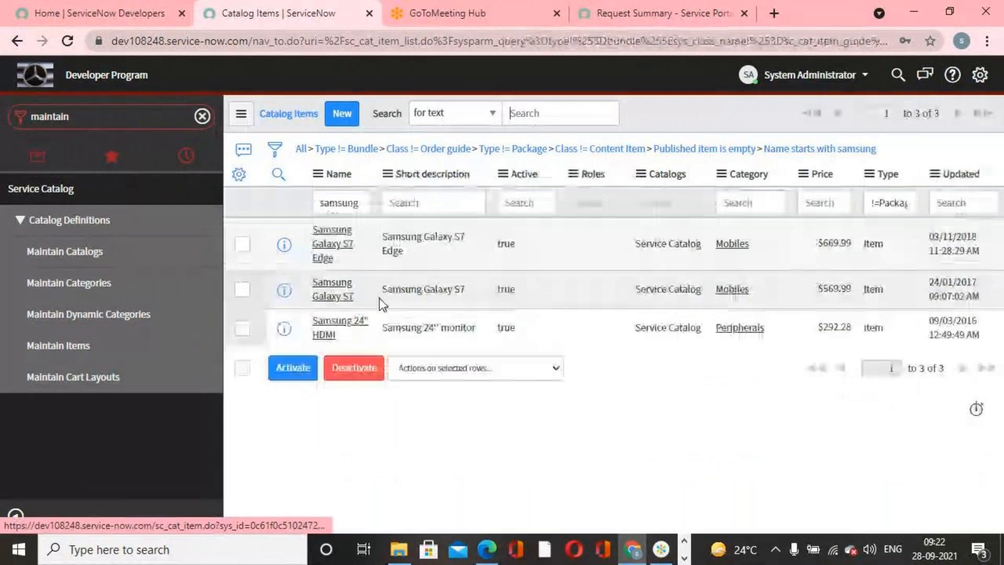
left_click(328, 255)
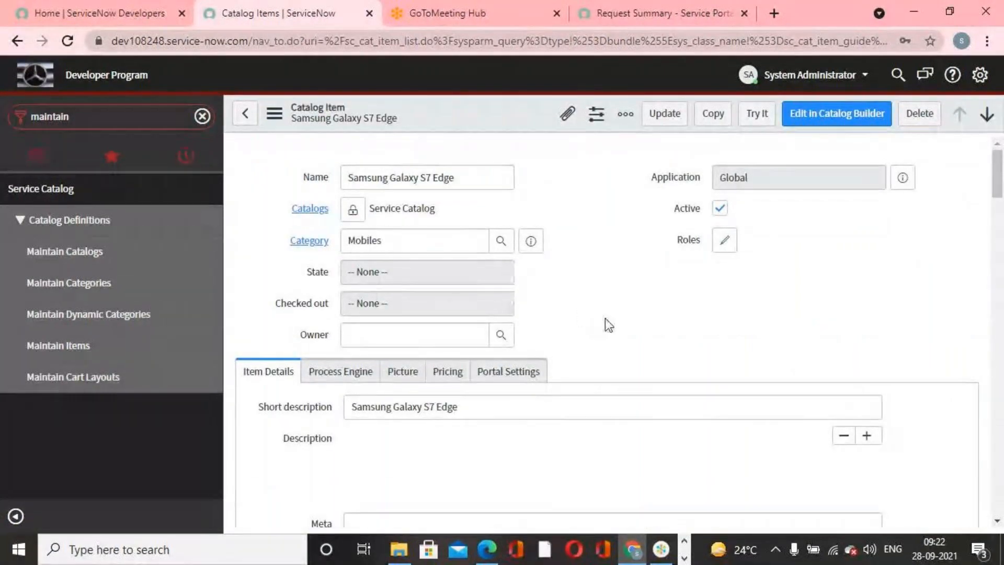
Look through the Samsung Galaxy S7 Edge item's form fields, description and related lists.
scroll(606, 327, "down", 3)
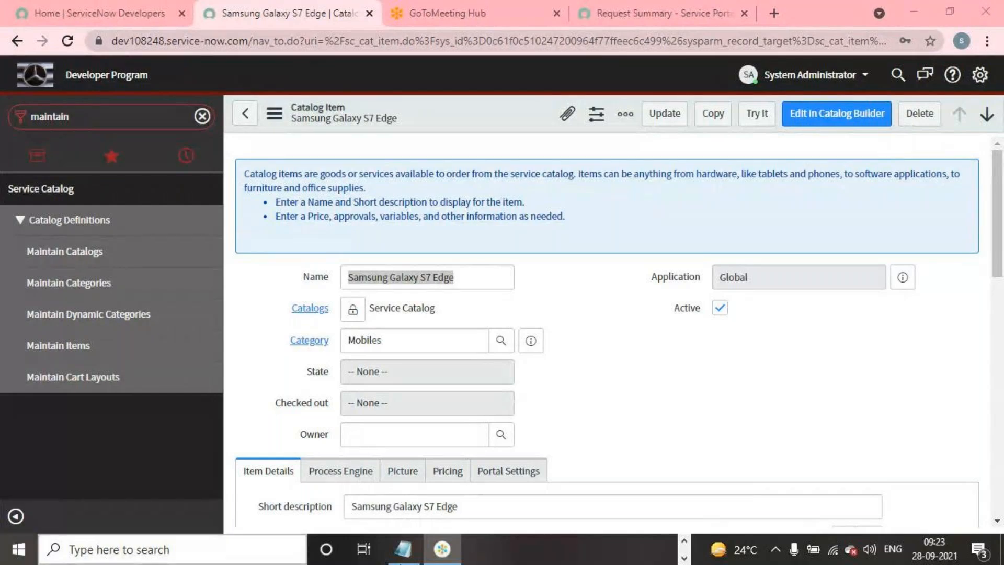
left_click(801, 35)
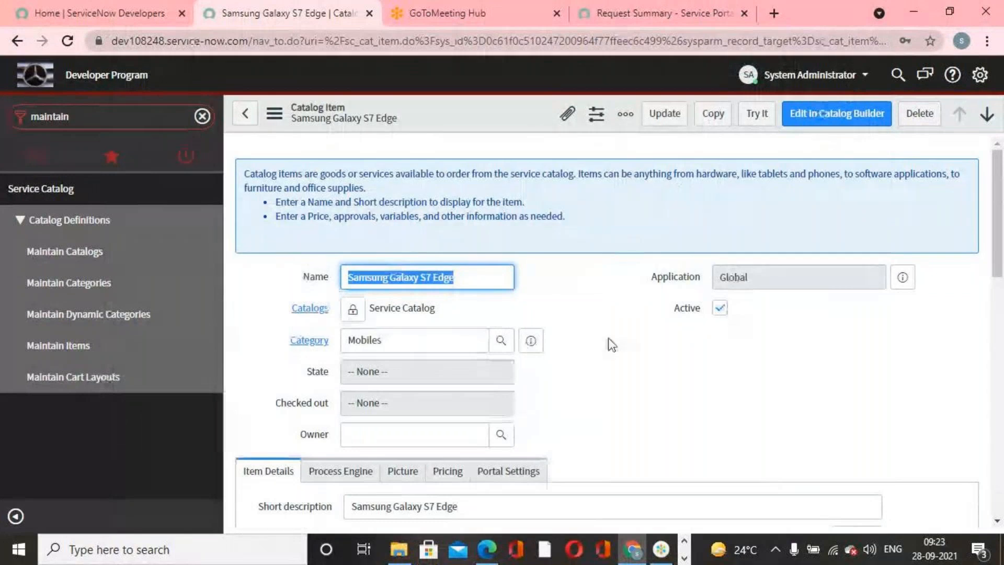
left_click(607, 340)
scroll(599, 355, "down", 6)
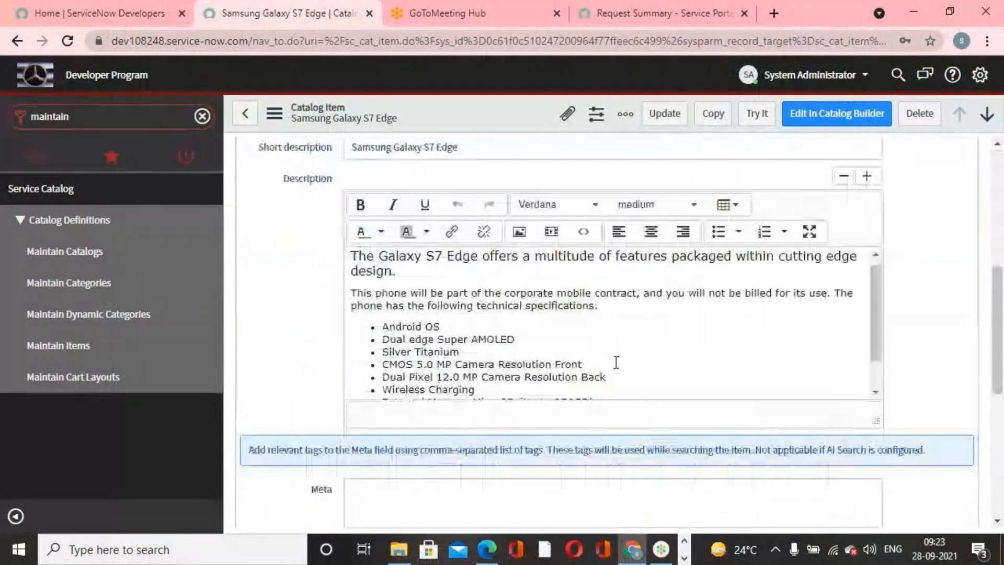
scroll(616, 363, "down", 2)
scroll(616, 364, "up", 10)
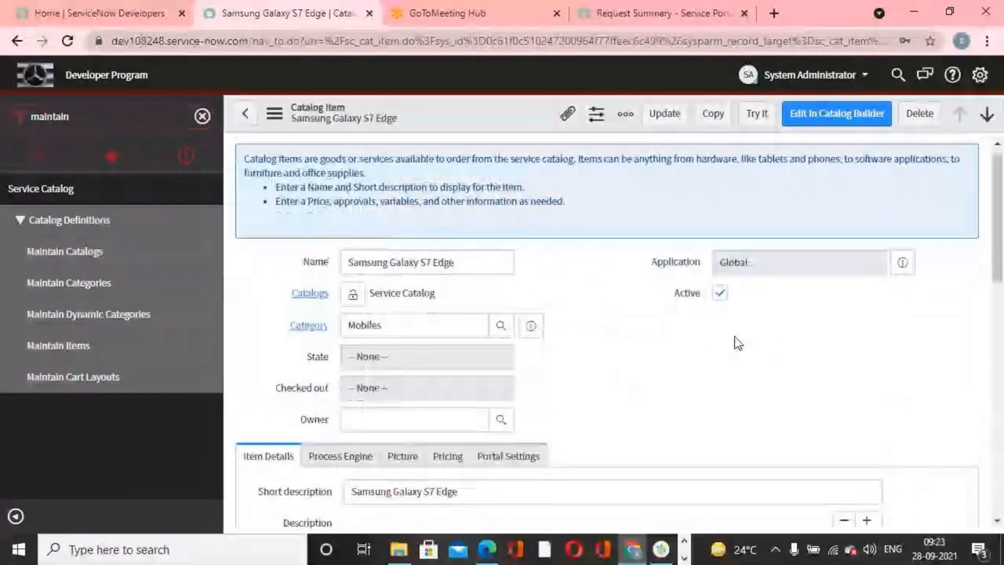
scroll(738, 343, "down", 12)
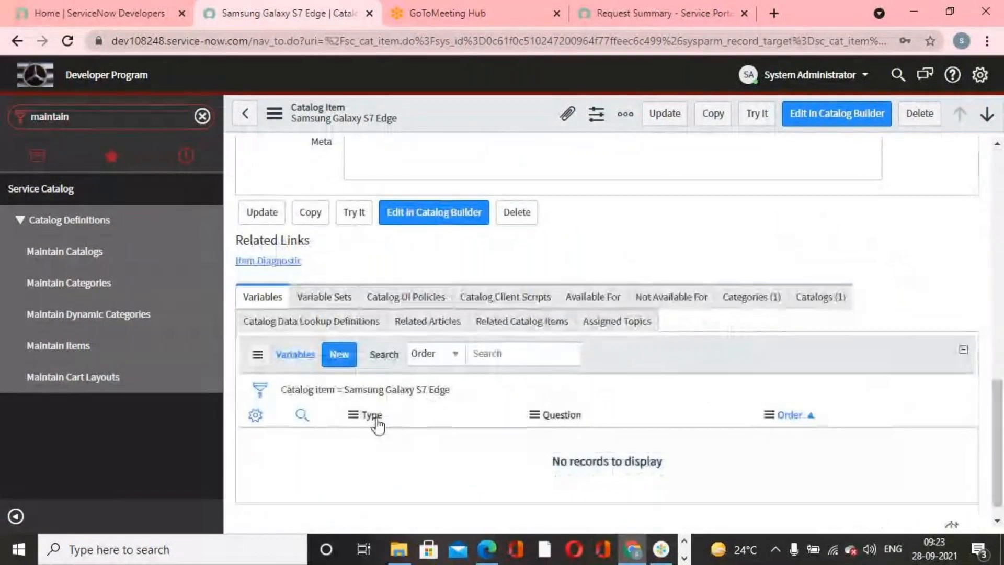
scroll(638, 349, "up", 12)
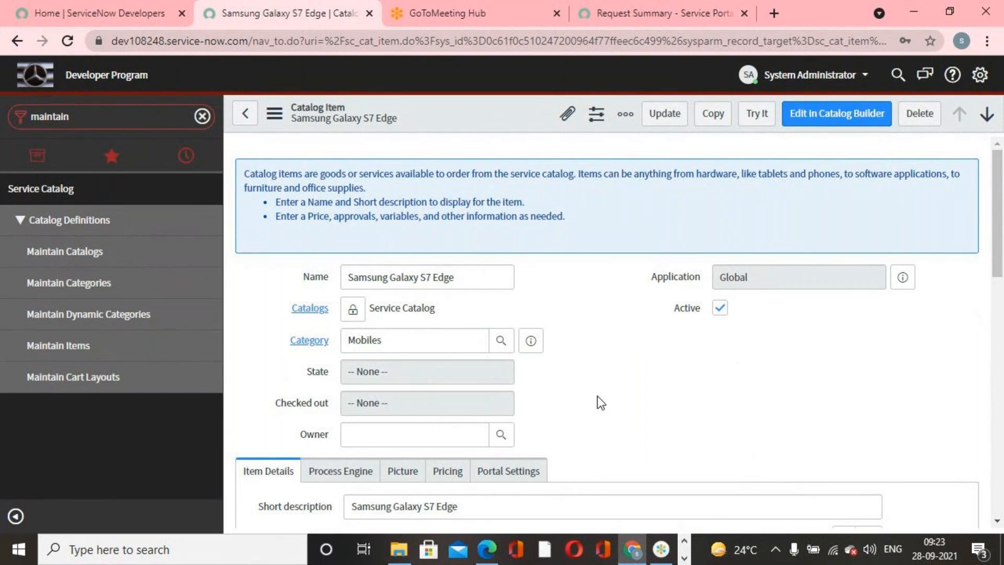
Check the submitted order's Request Summary in the portal, and review the Samsung Galaxy S7 Edge item's variables in the backend.
left_click(705, 15)
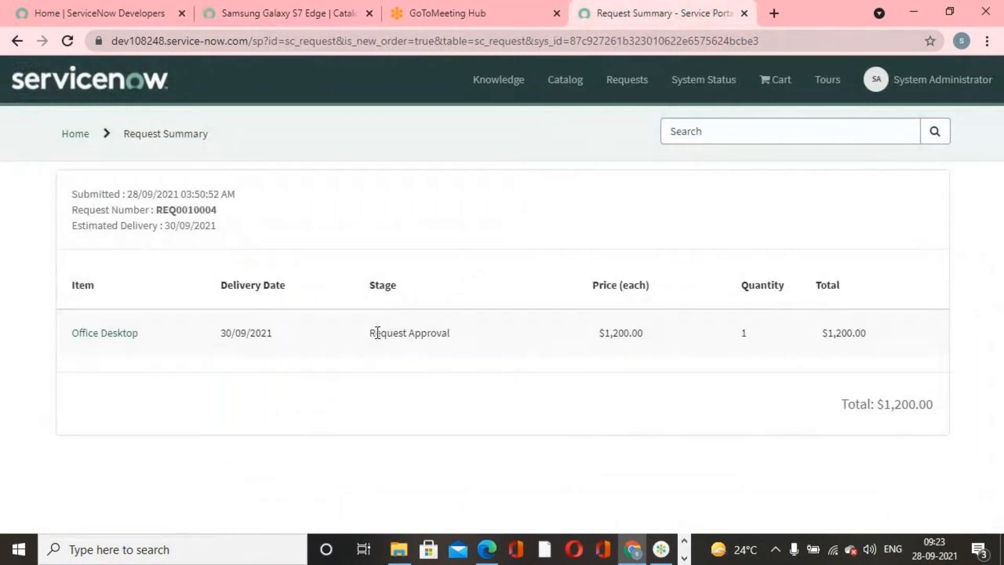
left_click(276, 9)
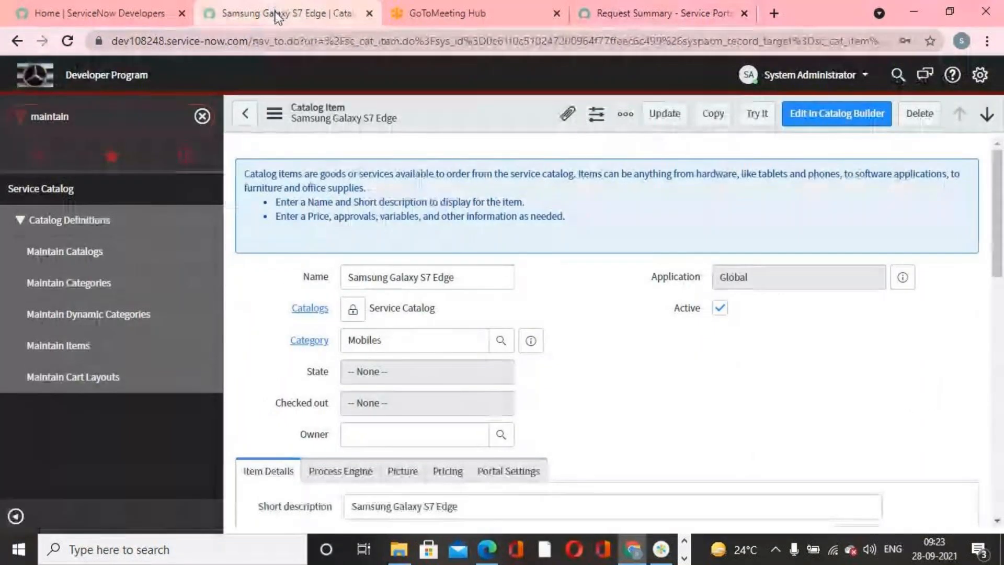
scroll(546, 349, "down", 2)
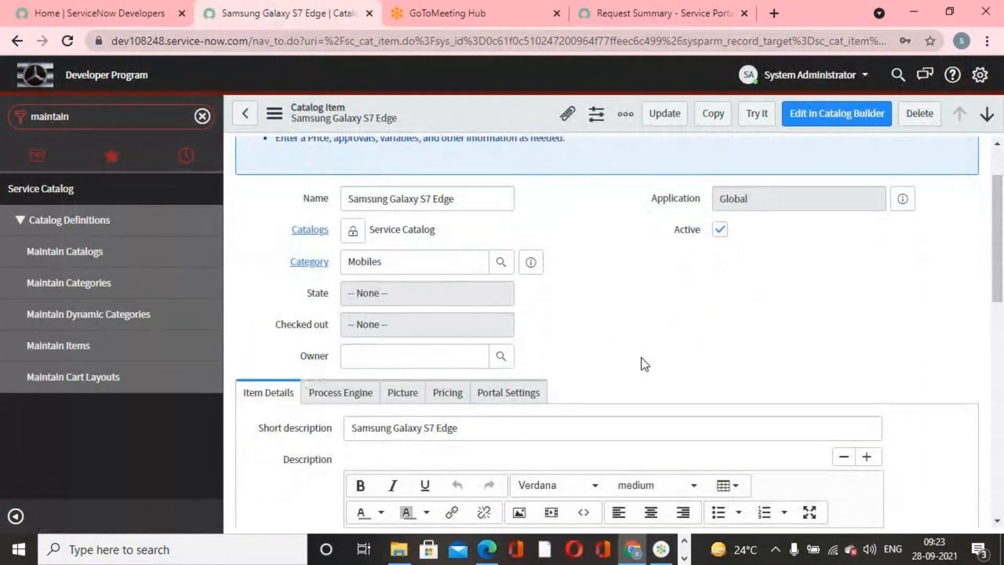
scroll(641, 360, "down", 2)
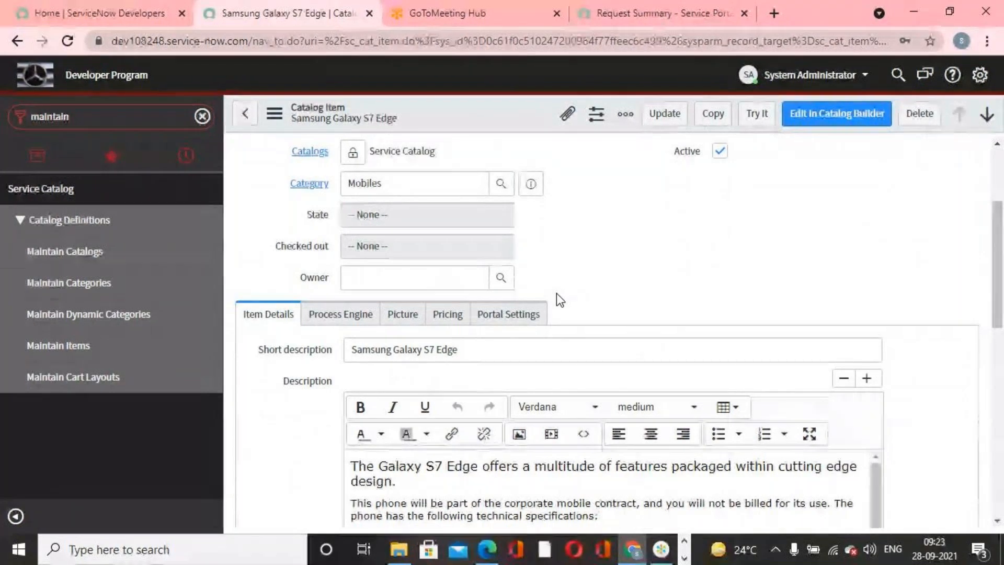
scroll(559, 301, "down", 15)
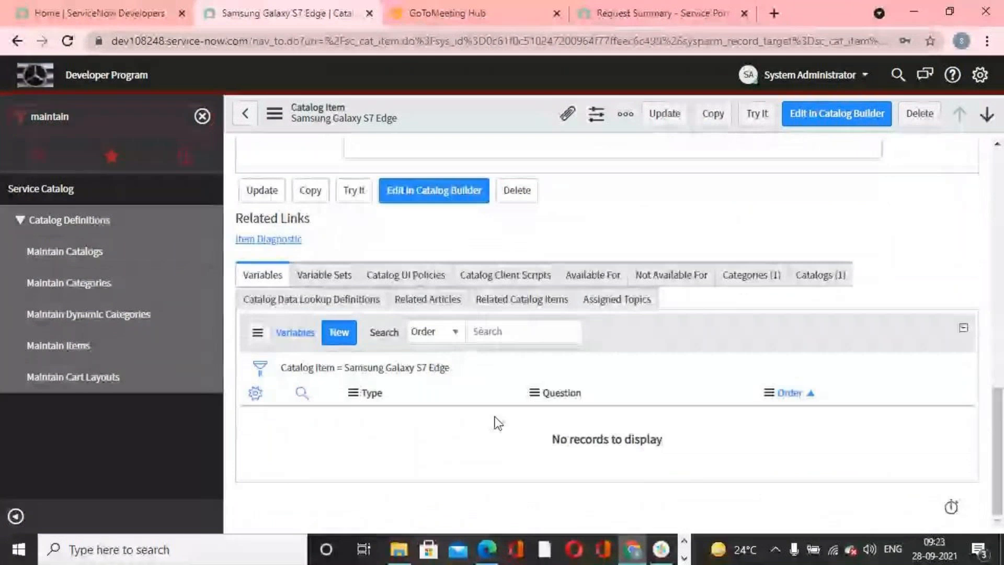
scroll(409, 321, "up", 15)
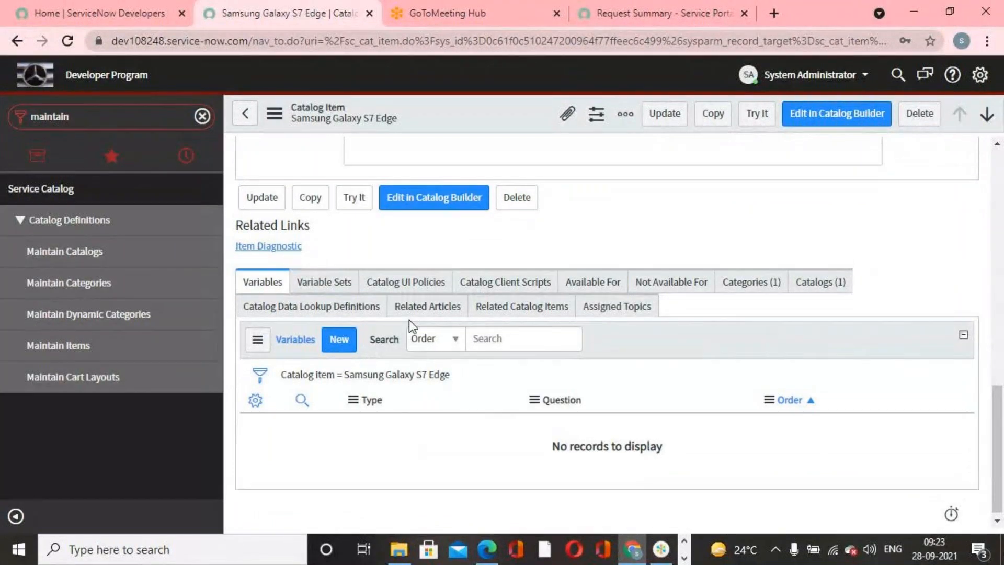
Start a new variable record for the Samsung Galaxy S7 Edge catalog item.
scroll(517, 352, "down", 3)
scroll(517, 348, "down", 10)
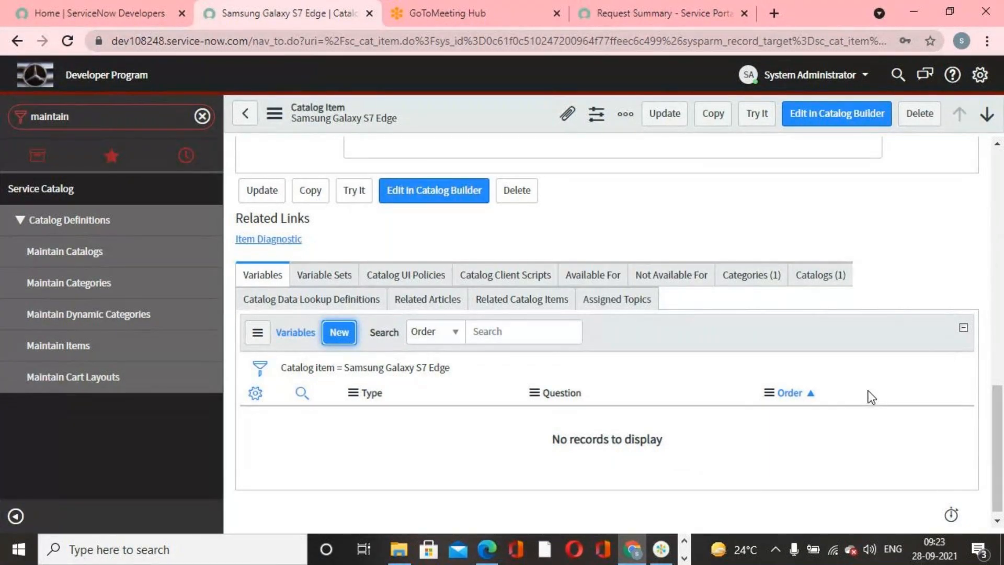
scroll(874, 376, "up", 15)
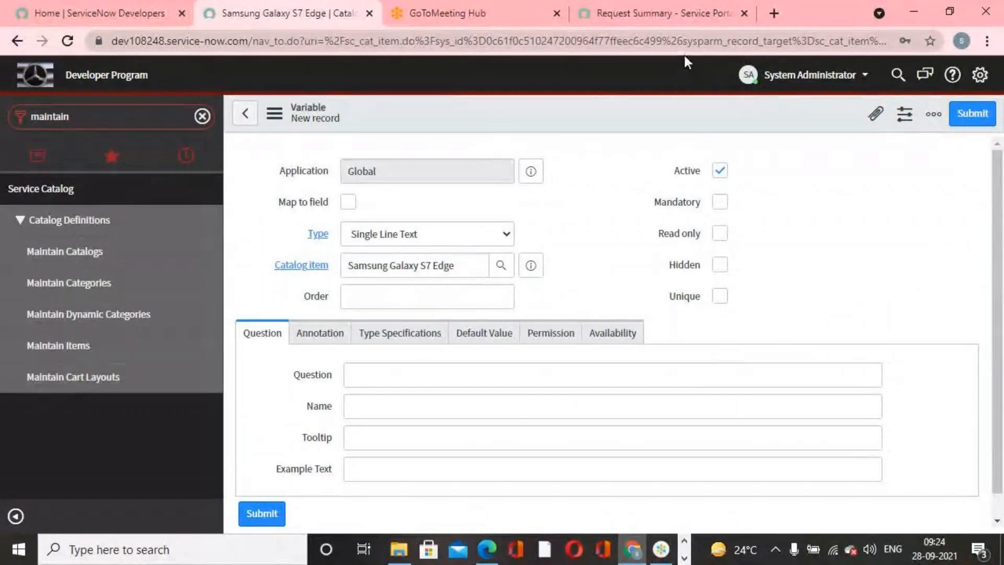
Open the OnBoarding Order Guide from the portal's Can We Help You? category and examine its Mobile Colour? question.
left_click(658, 19)
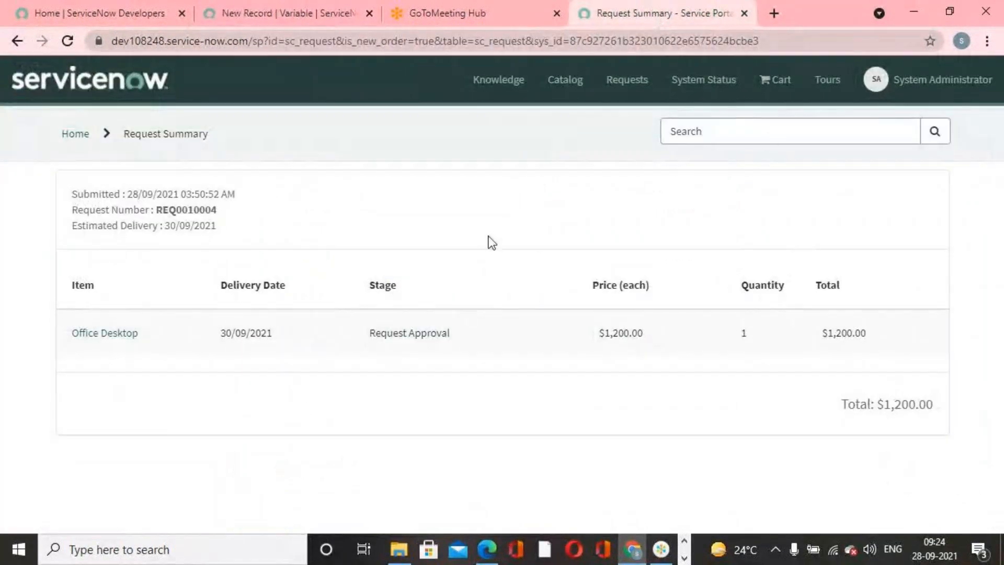
left_click(566, 82)
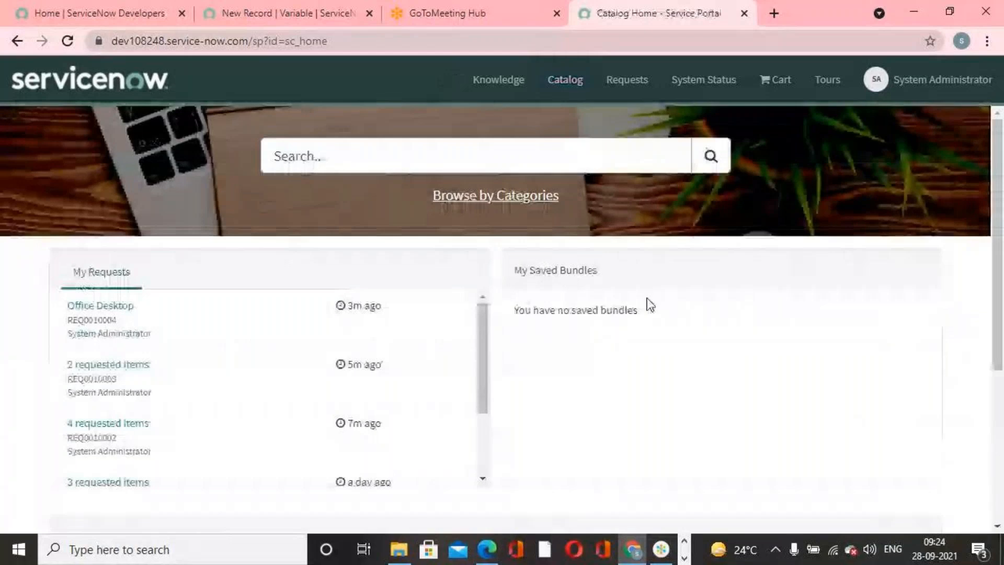
left_click(515, 196)
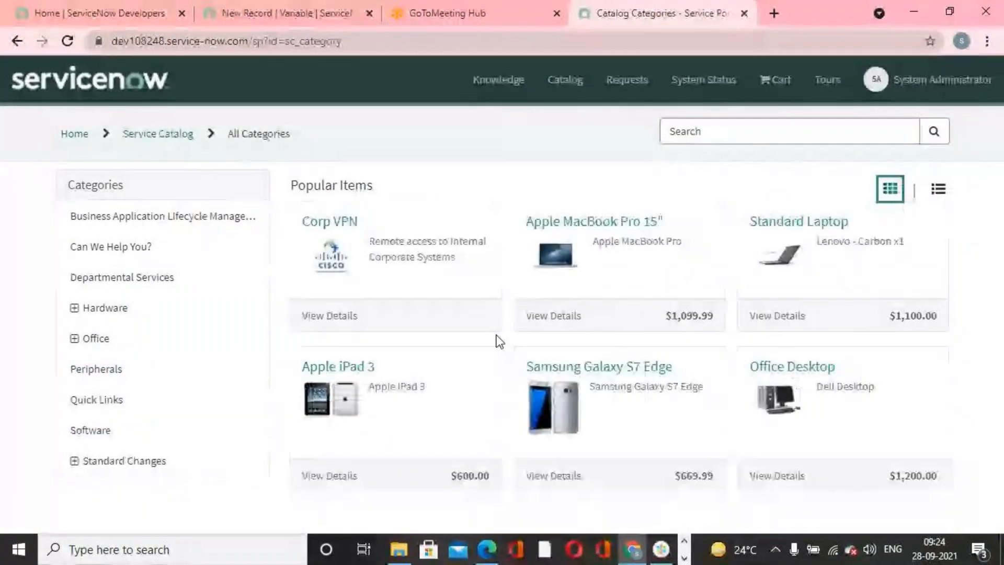
left_click(112, 249)
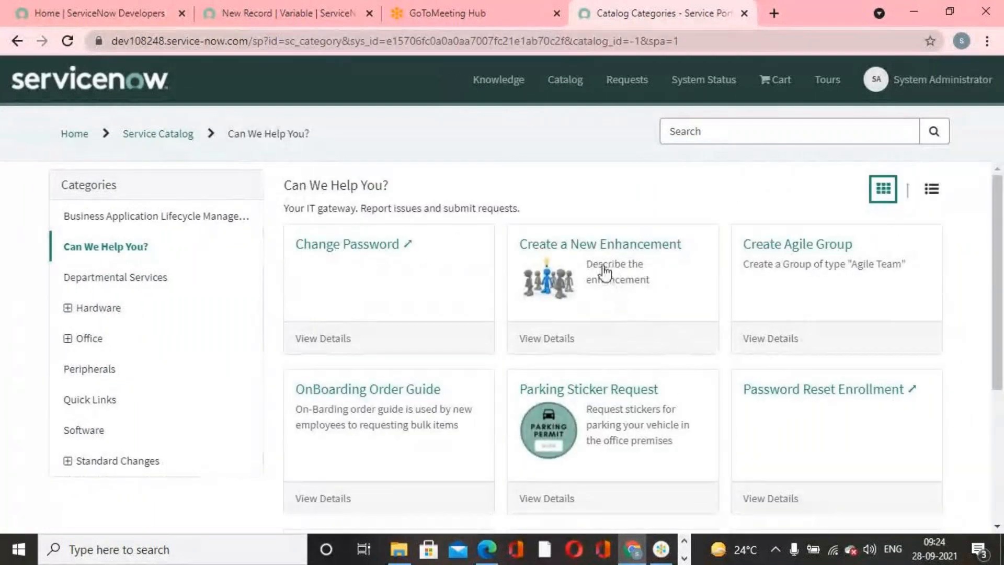
scroll(610, 277, "down", 1)
left_click(429, 342)
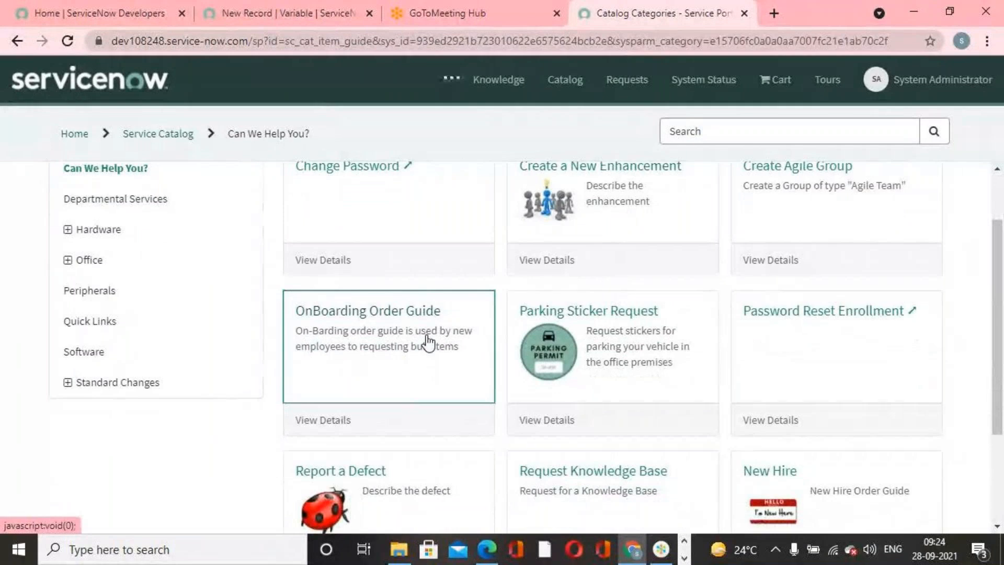
left_click(128, 393)
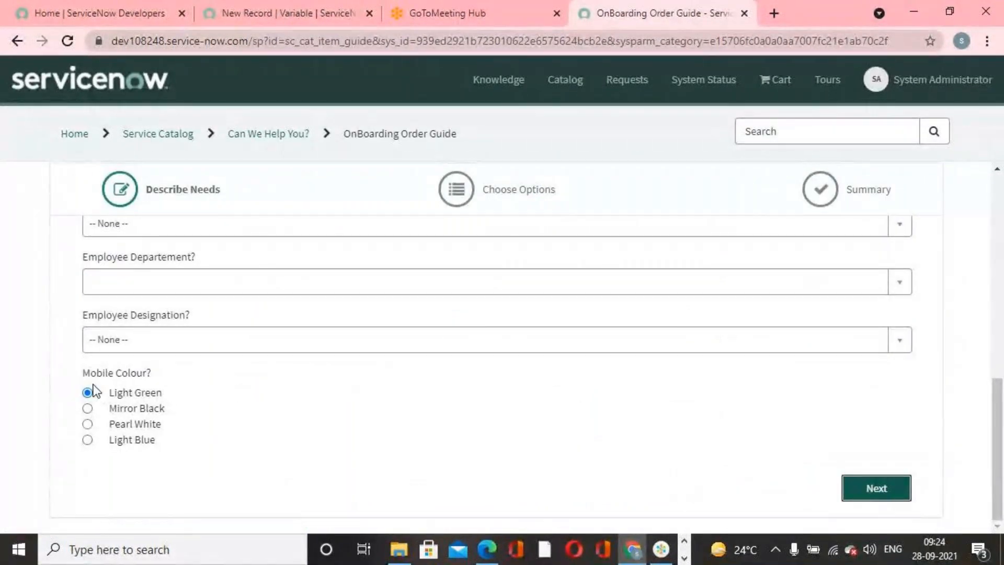
Set the new Samsung Galaxy S7 Edge variable's type to Multiple Choice and its question to Mobile Colour?
left_click(308, 14)
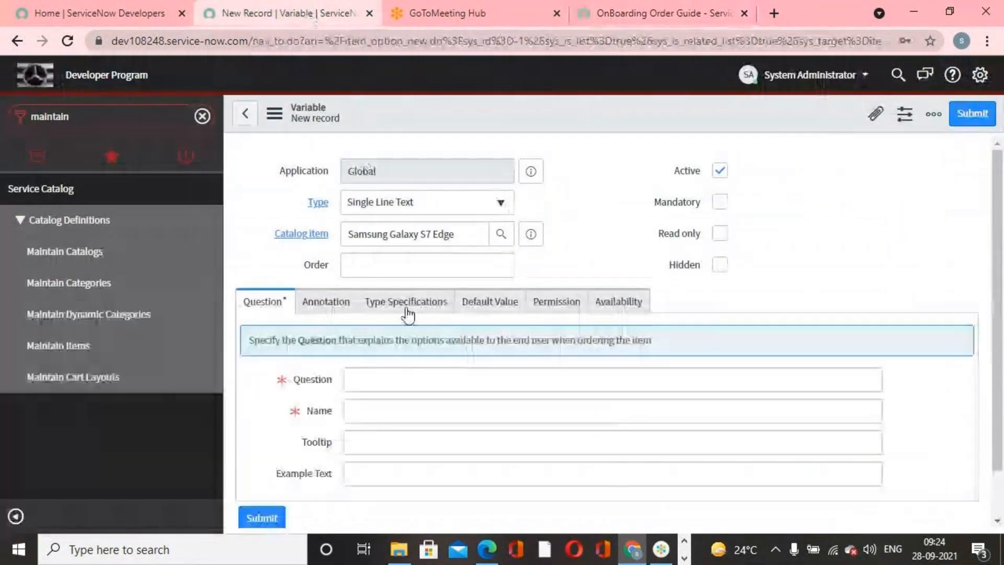
left_click(501, 204)
scroll(443, 328, "up", 3)
scroll(432, 354, "down", 2)
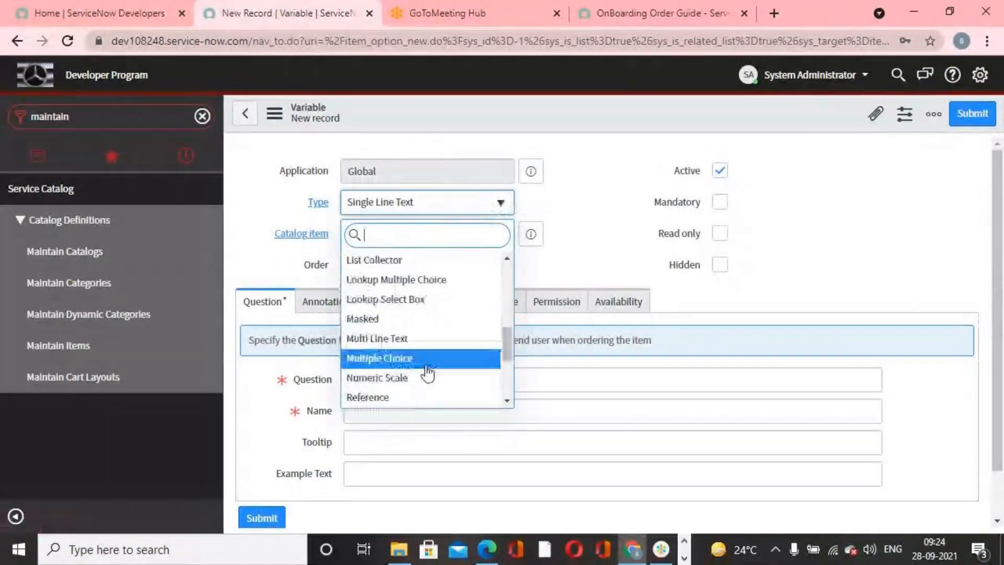
key("Return")
left_click(448, 383)
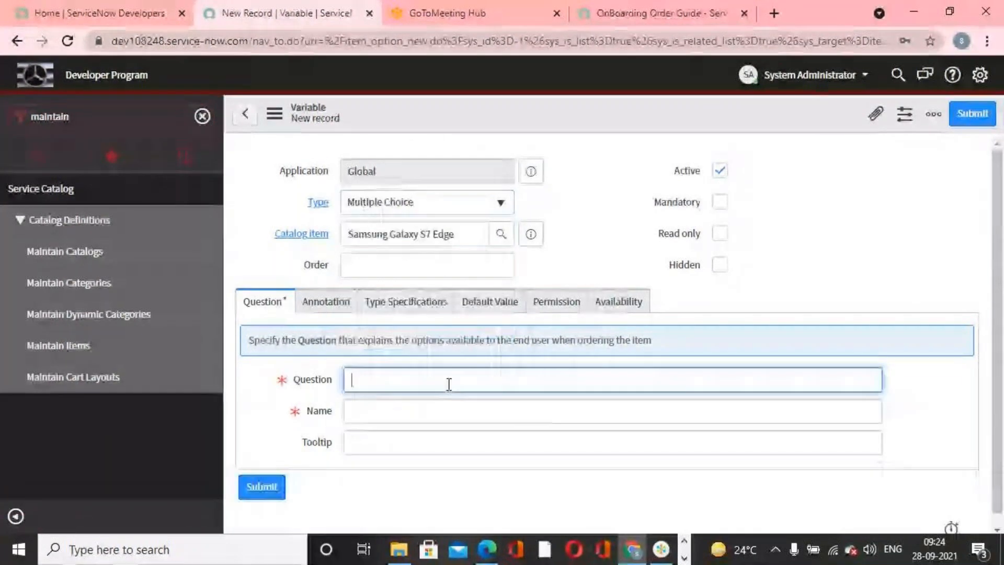
type("Mobile")
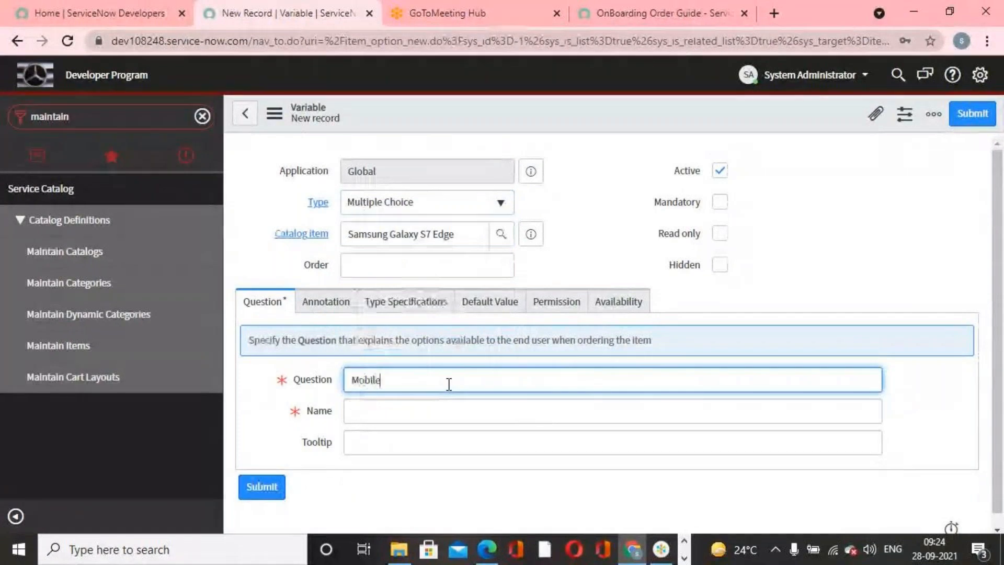
type(" Coloue")
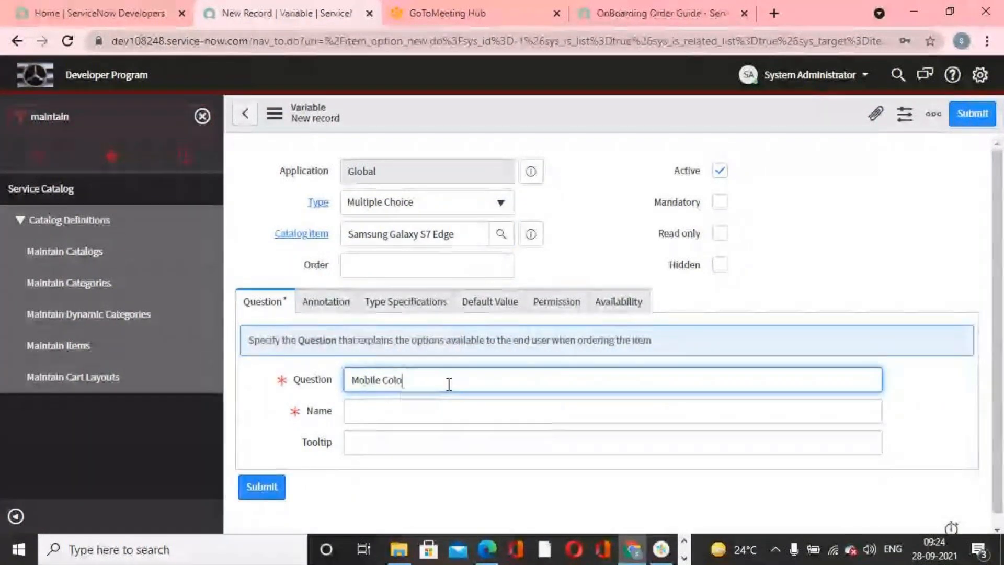
key("BackSpace")
key("BackSpace")
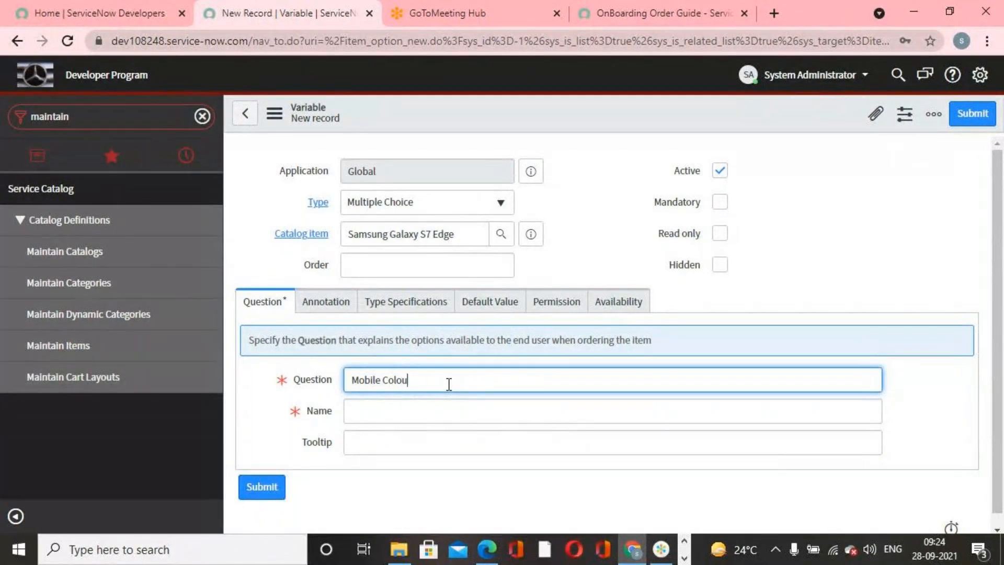
type("ur?")
Compare the new variable with the order guide's Mobile Colour? question and save the Samsung Galaxy S7 Edge variable record.
left_click(720, 13)
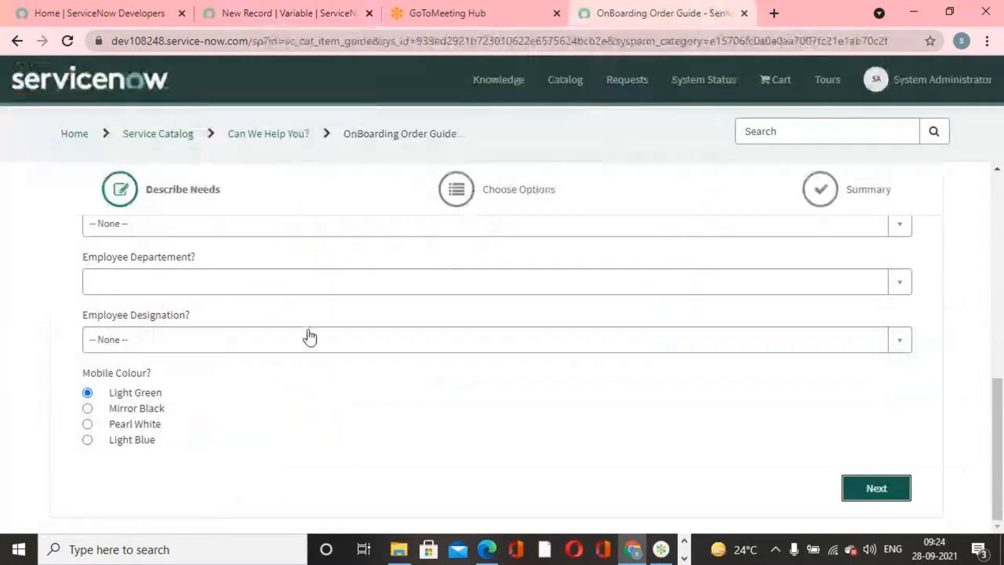
left_click(318, 14)
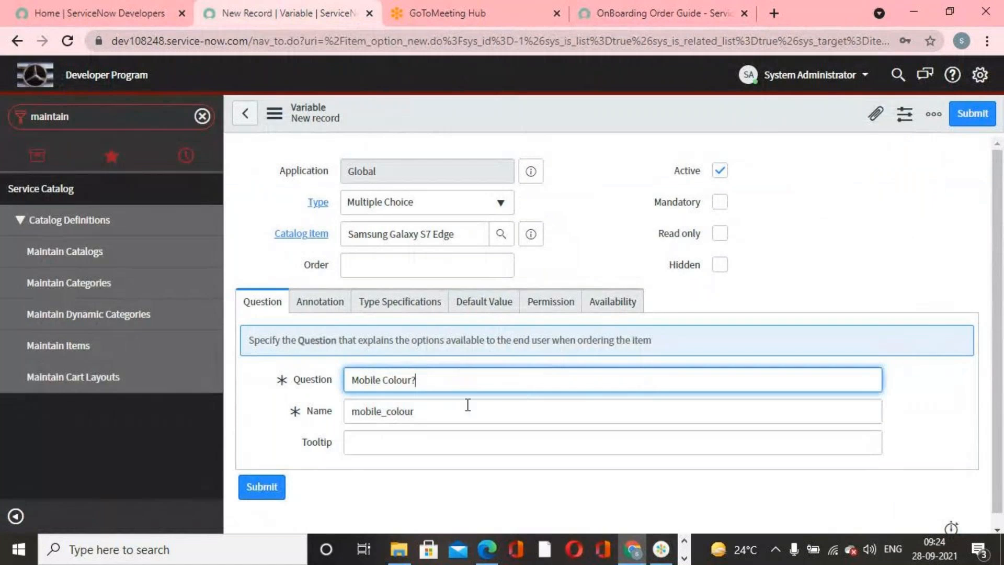
left_click(488, 486)
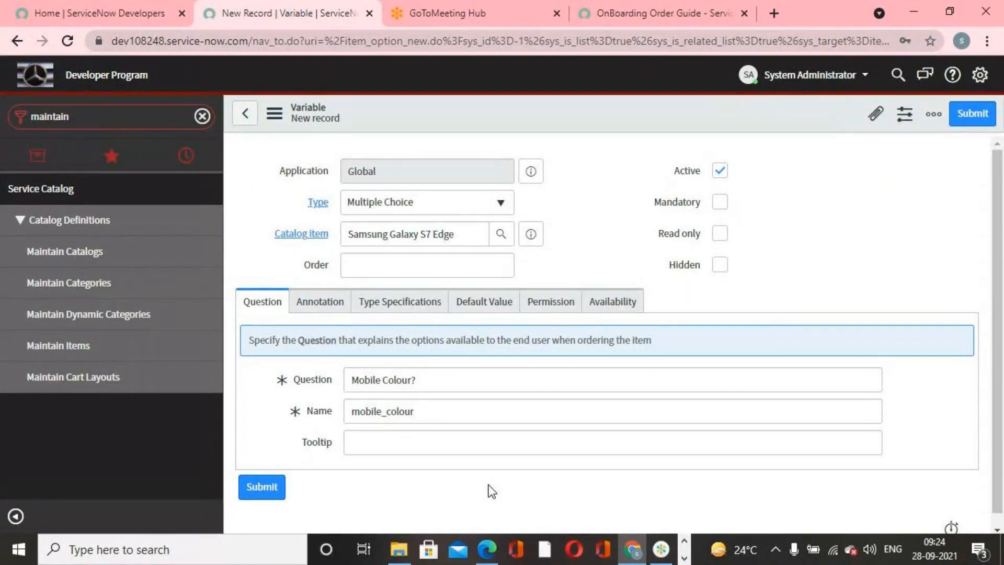
right_click(535, 126)
left_click(616, 212)
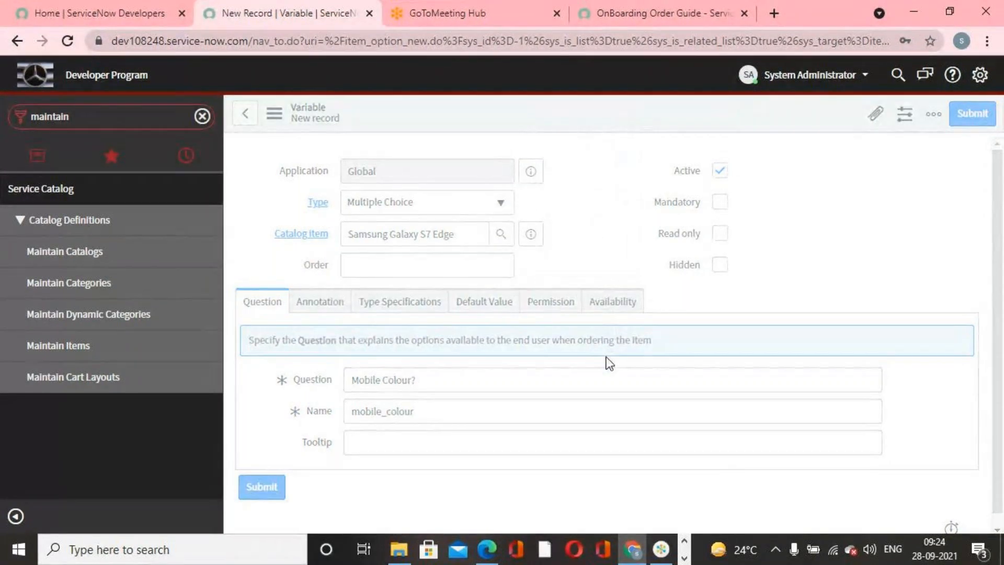
left_click(709, 11)
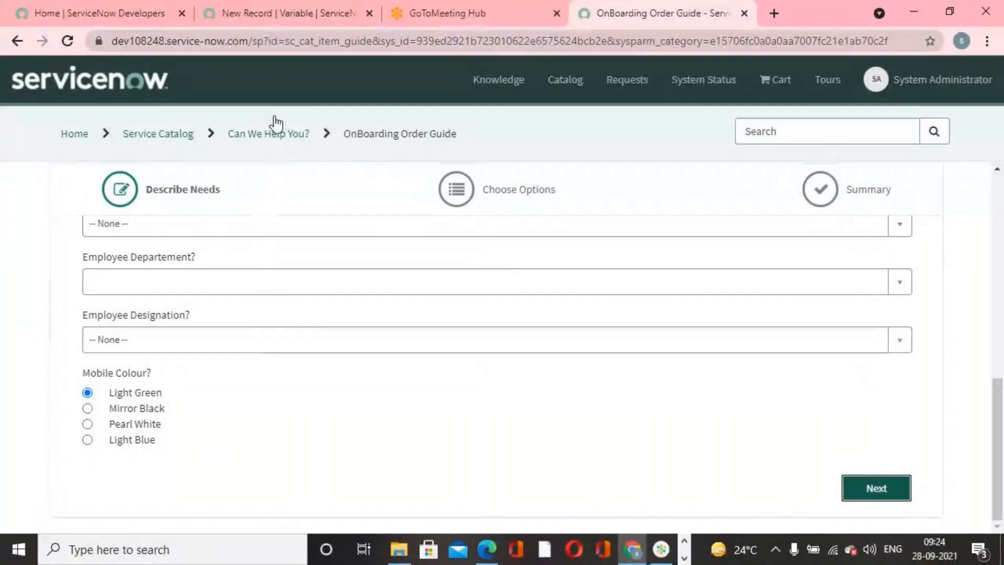
left_click(290, 7)
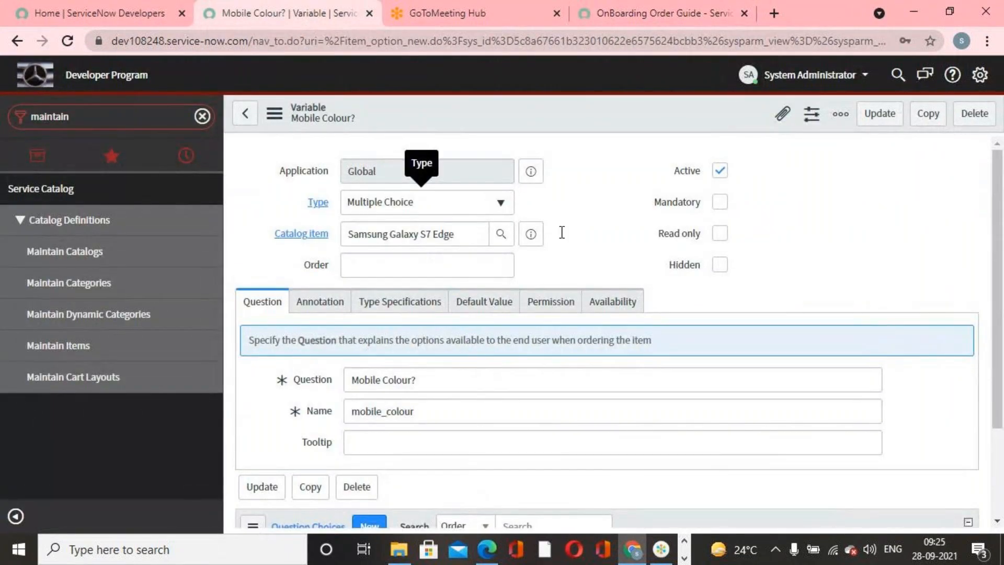
Add a question choice to the Mobile Colour? variable with text and value Light Green, matching the order guide's first option.
scroll(561, 321, "down", 3)
scroll(462, 419, "up", 3)
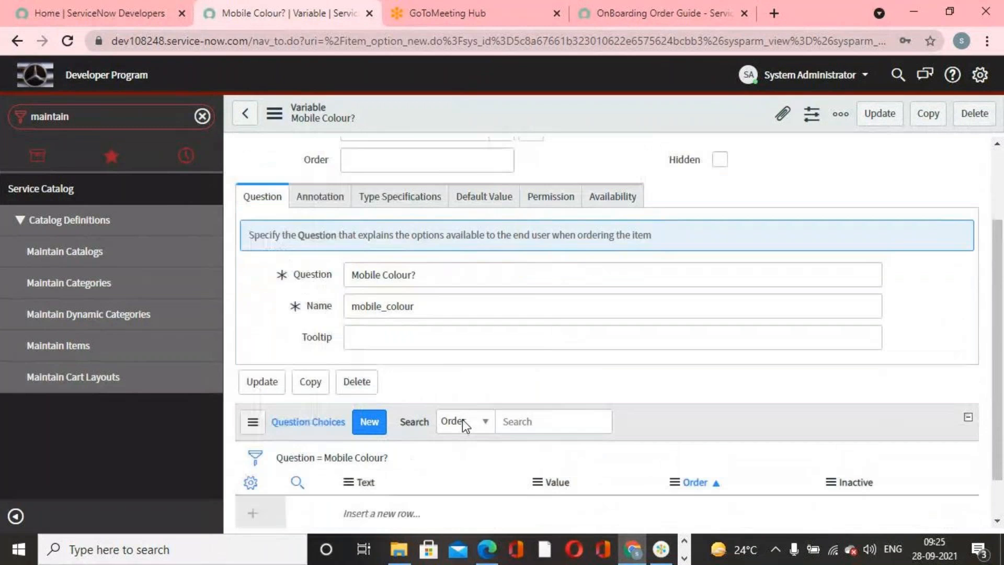
scroll(462, 419, "down", 2)
scroll(463, 419, "down", 1)
left_click(370, 373)
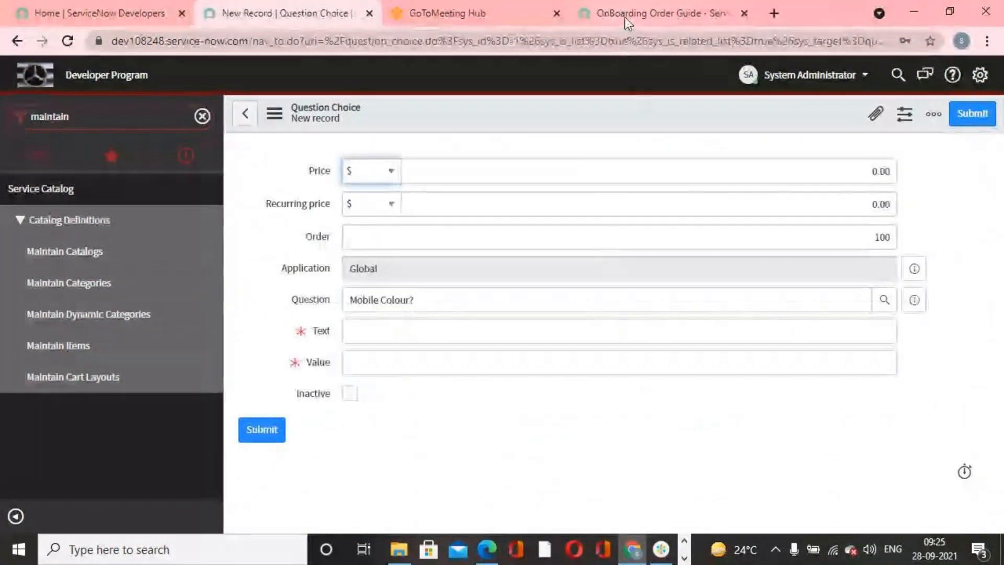
left_click(627, 15)
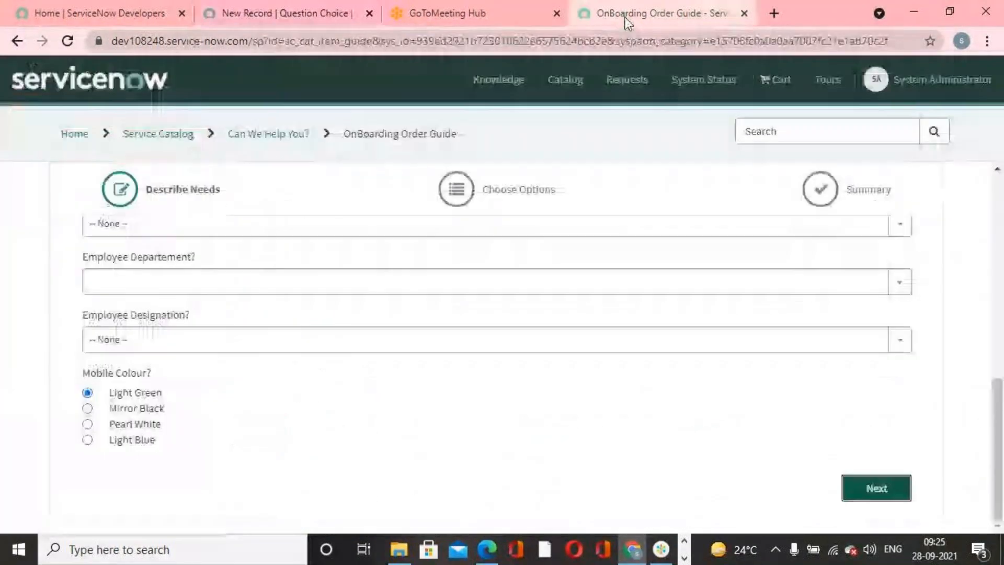
left_click(324, 16)
left_click(456, 332)
type("Light")
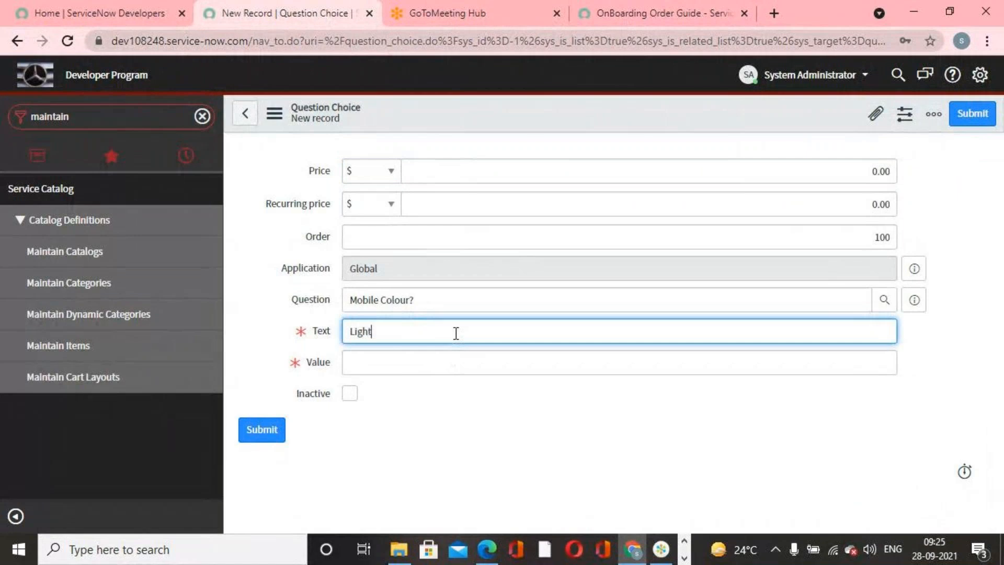
type(" Green")
key("ctrl+a")
key("ctrl+c")
left_click(473, 425)
left_click(452, 365)
key("ctrl+v")
left_click(509, 454)
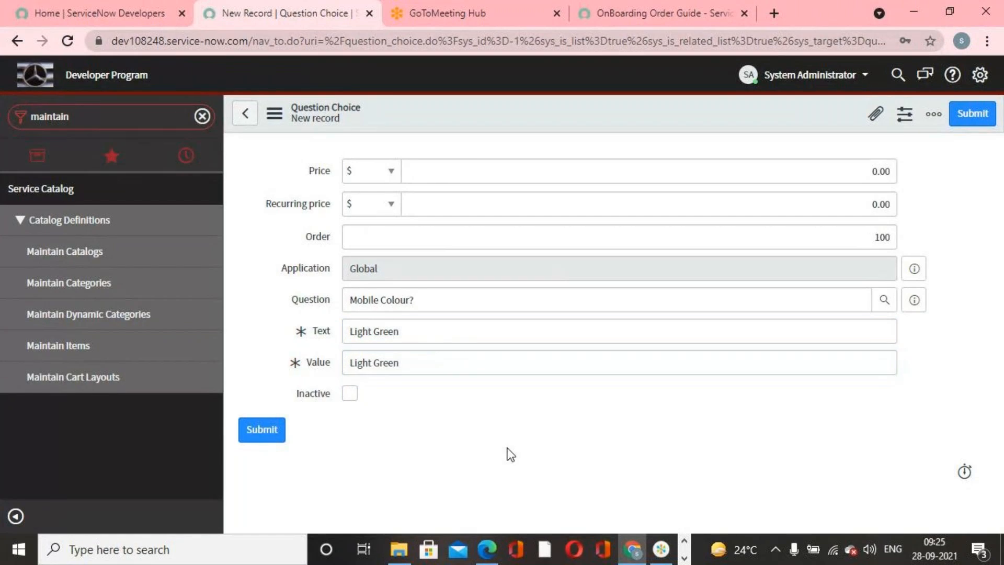
left_click(964, 115)
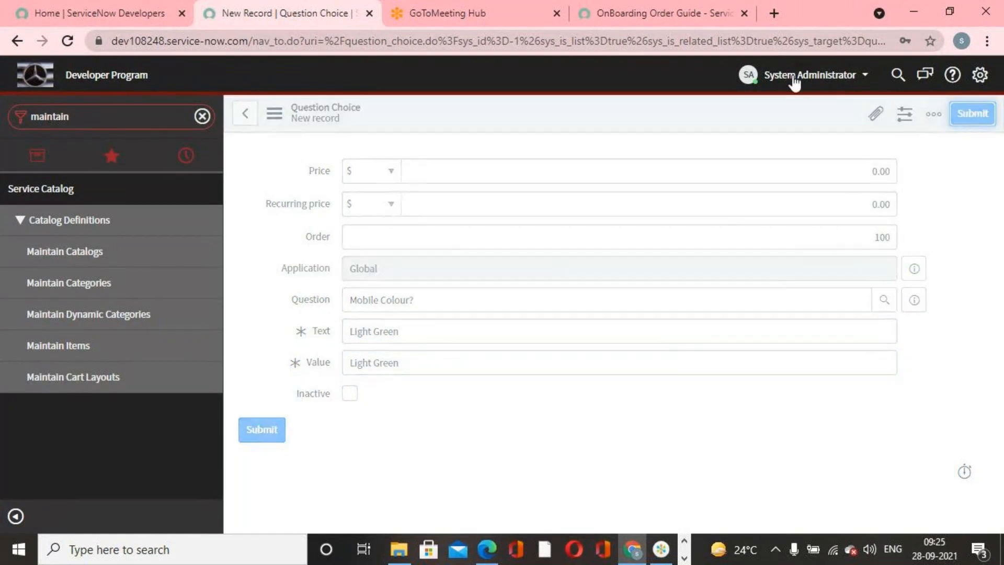
Add a Mobile Colour? question choice with text and value Mirror Black, following the order guide's option list.
left_click(676, 18)
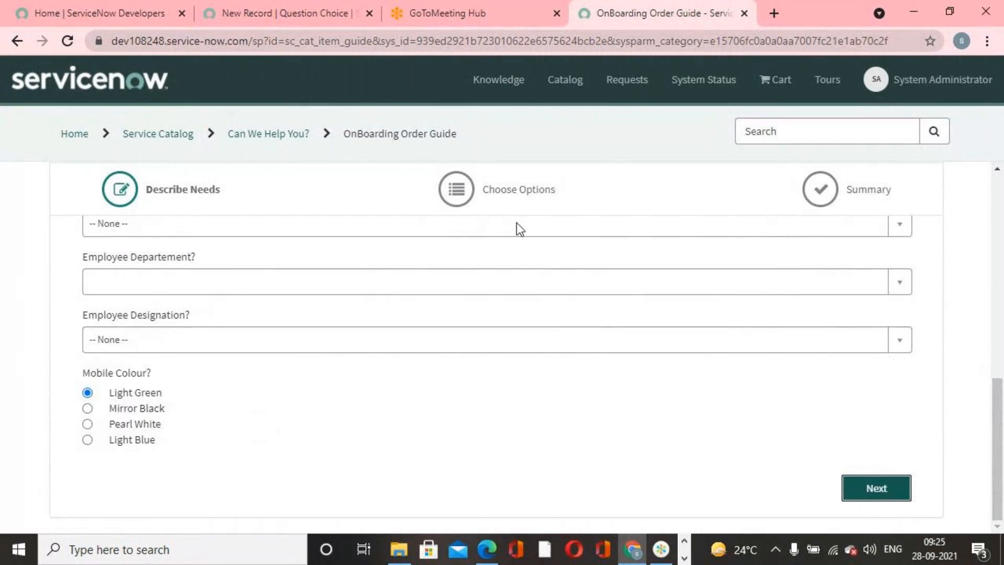
left_click(316, 17)
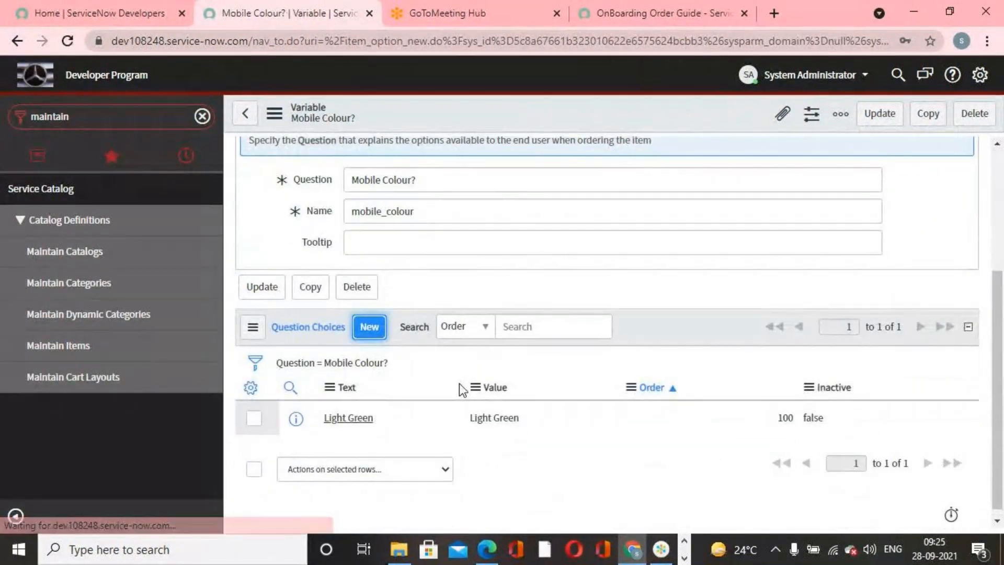
left_click(469, 327)
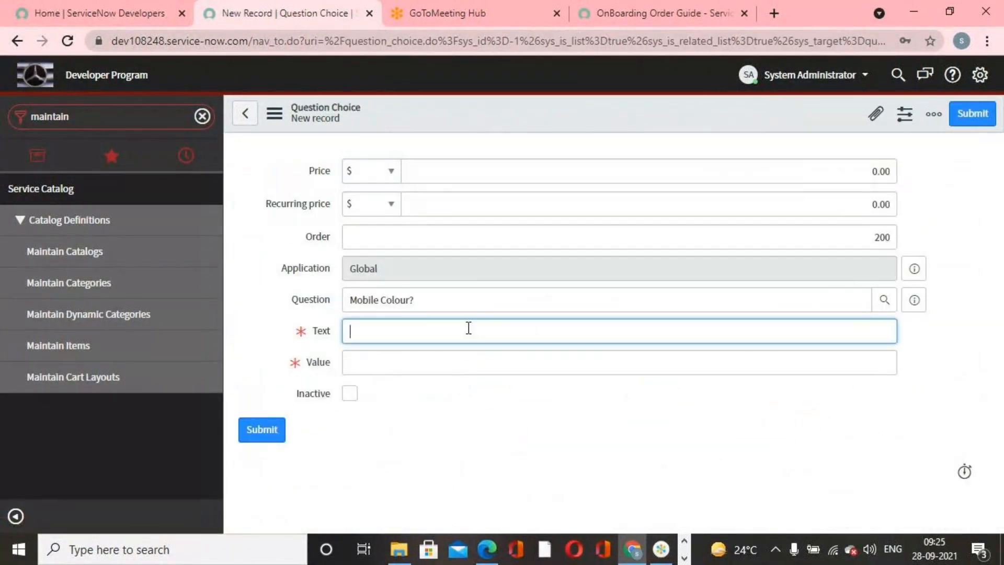
type("Mirror")
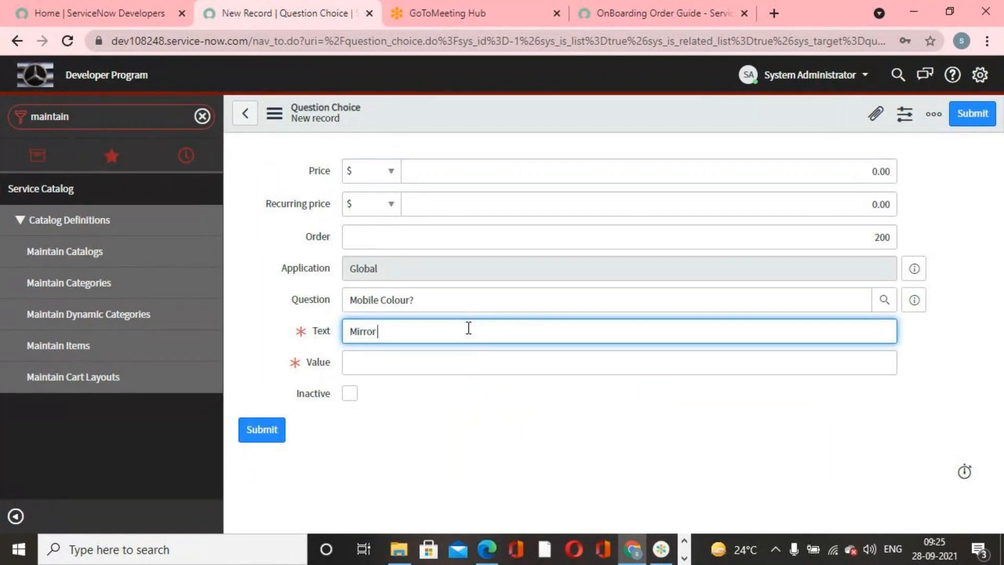
type(" Black")
left_click_drag(466, 327, 321, 334)
key("ctrl+c")
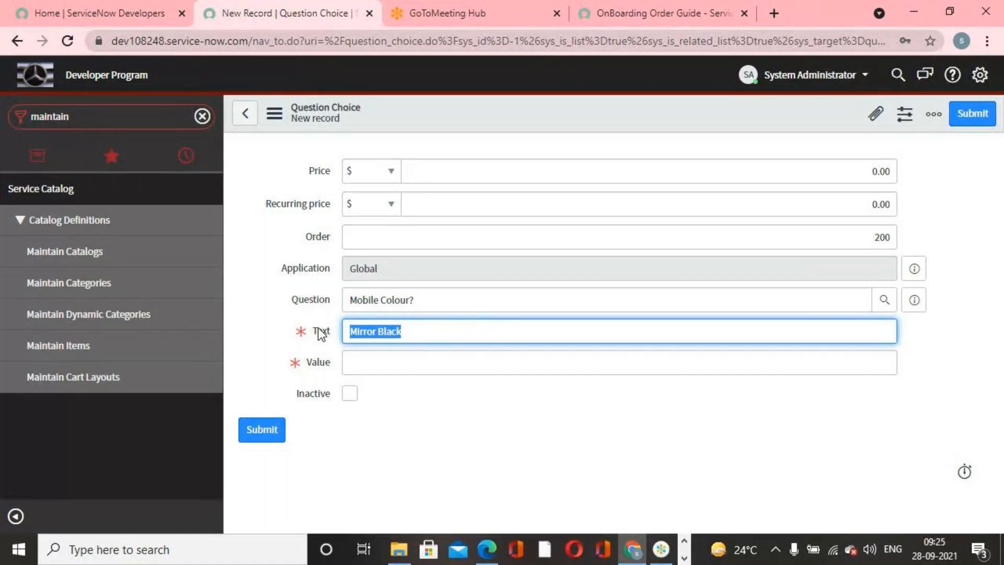
left_click(400, 360)
key("ctrl+v")
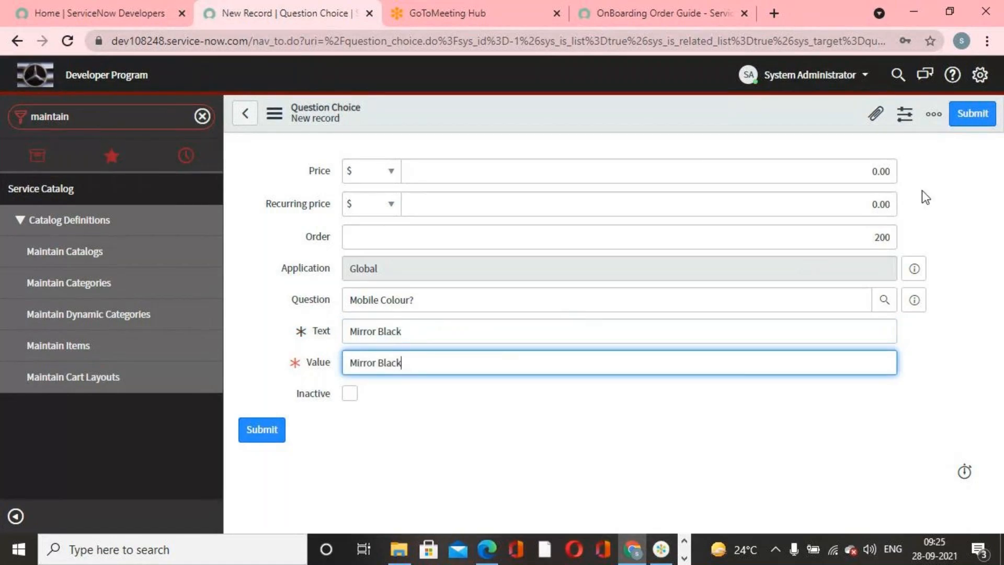
left_click(973, 113)
Check the order guide's next colour option and submit a question choice with text and value Pearl White.
left_click(676, 18)
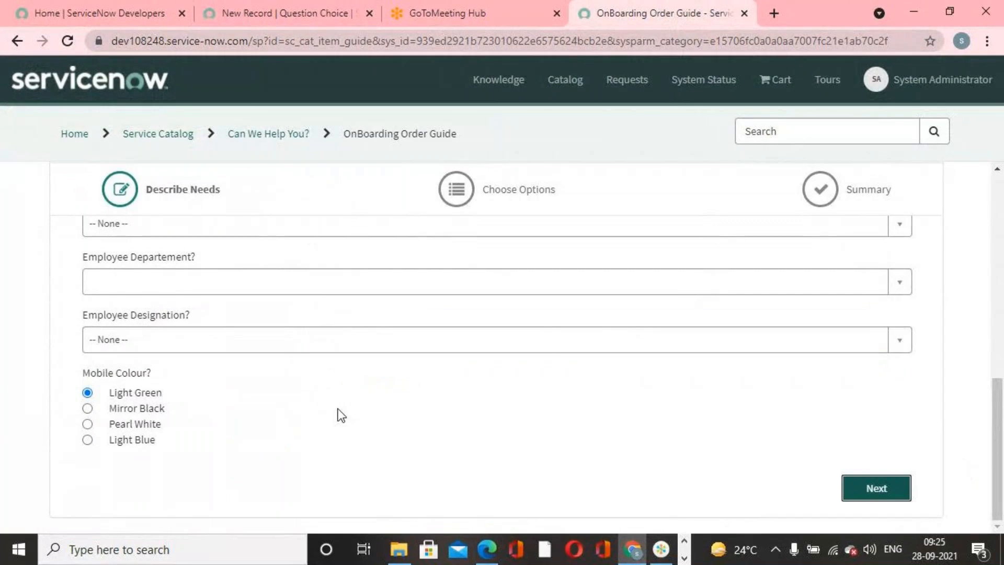
left_click(299, 13)
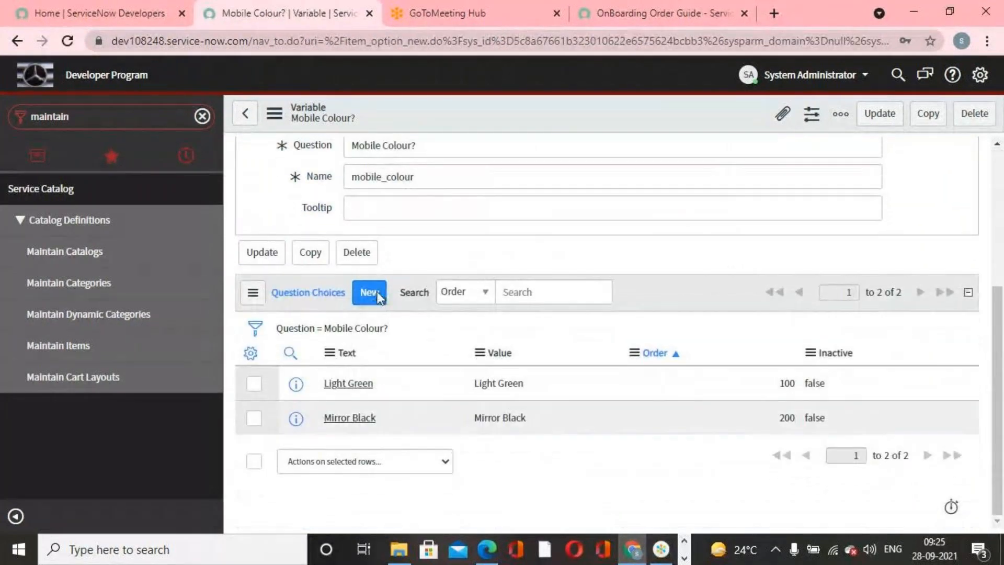
left_click(479, 331)
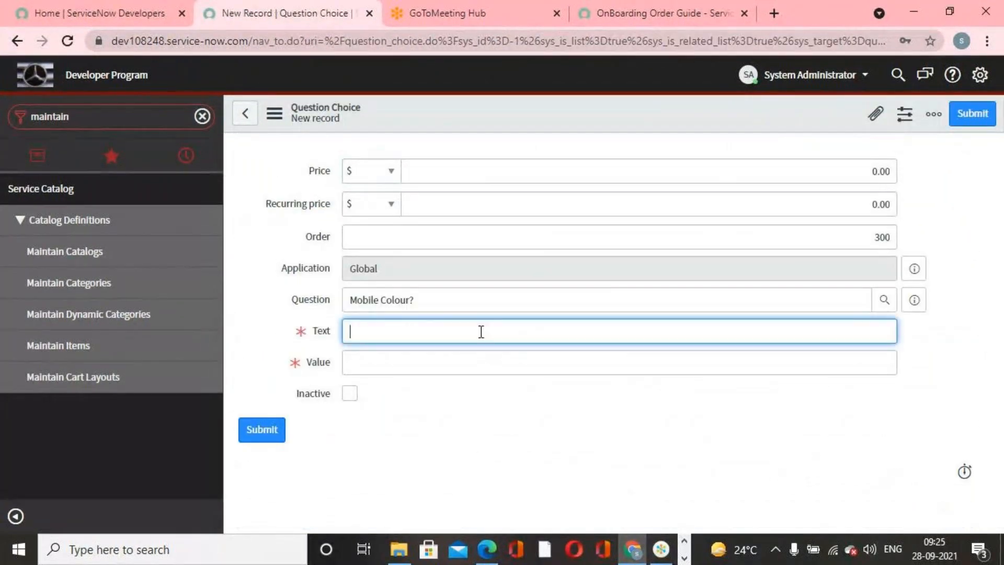
type("Pearl White")
left_click_drag(417, 336, 261, 333)
key("ctrl+c")
left_click(376, 364)
key("ctrl+v")
left_click(967, 120)
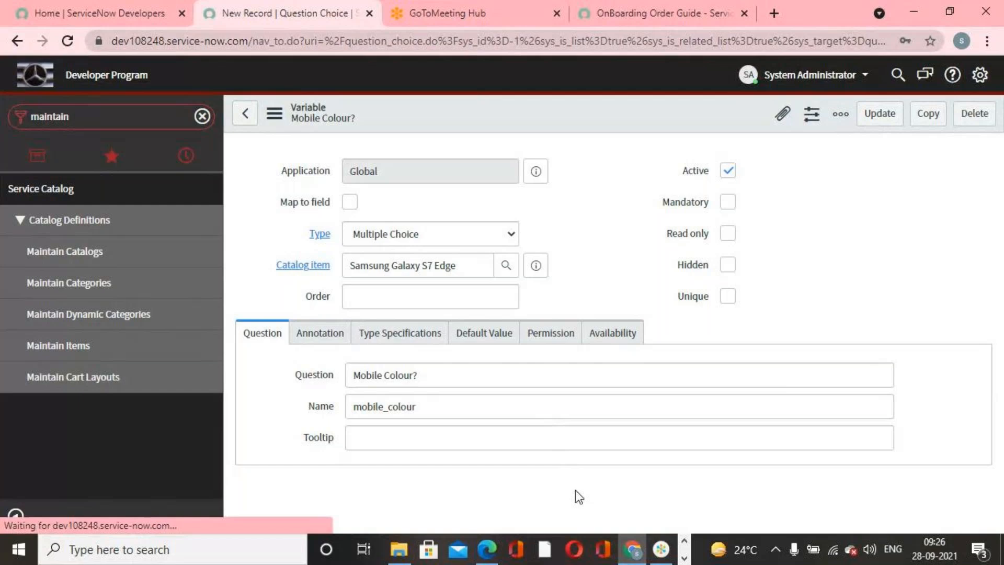
left_click(628, 556)
left_click(631, 549)
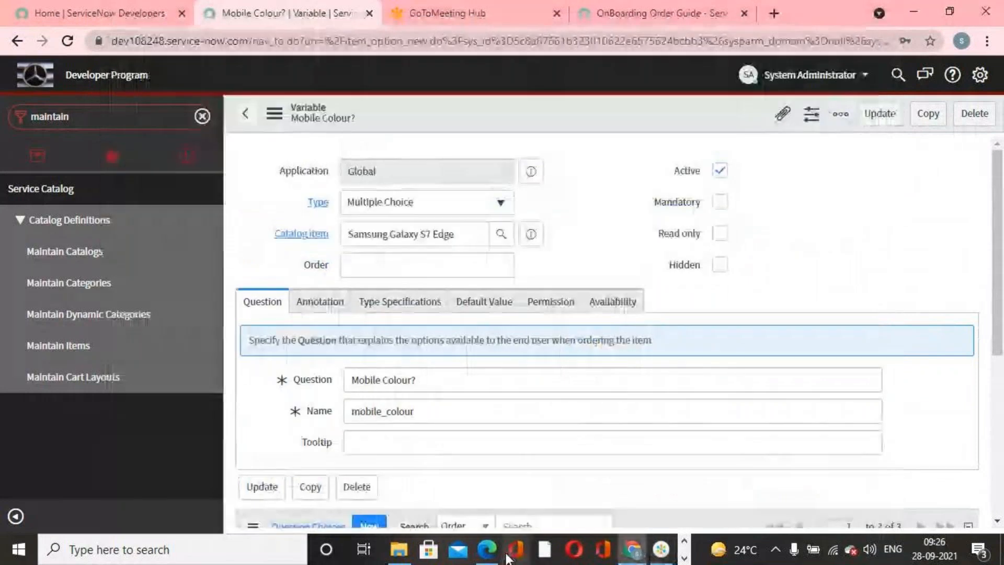
left_click(494, 556)
left_click(494, 556)
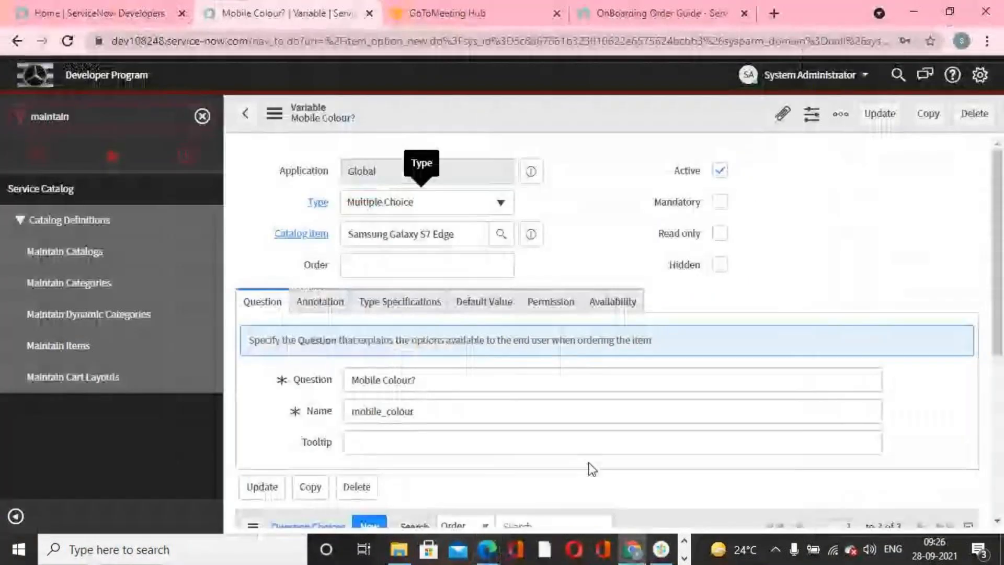
Add the order guide's last colour option as a Mobile Colour? question choice with text and value Light Blue.
scroll(623, 441, "down", 2)
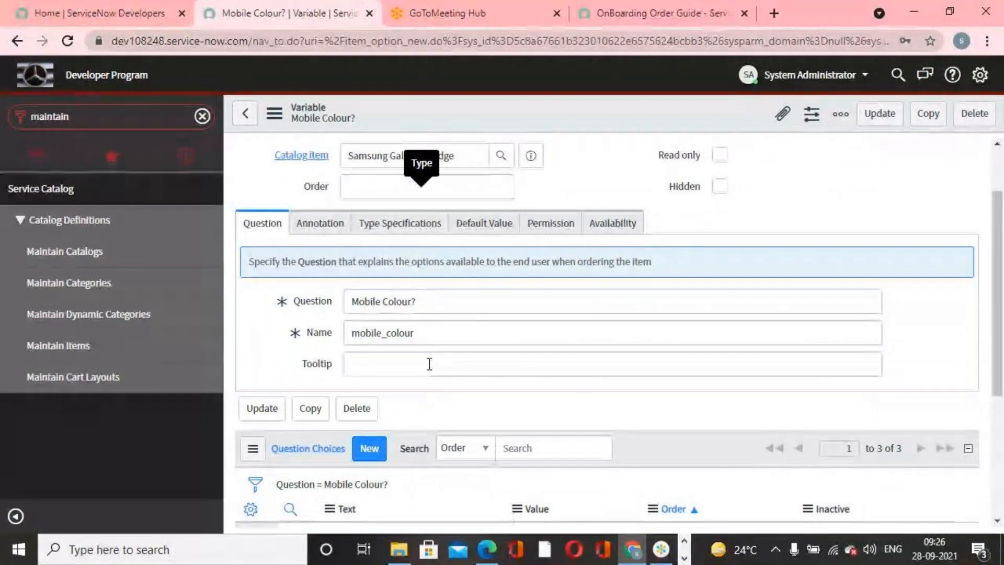
scroll(429, 364, "down", 5)
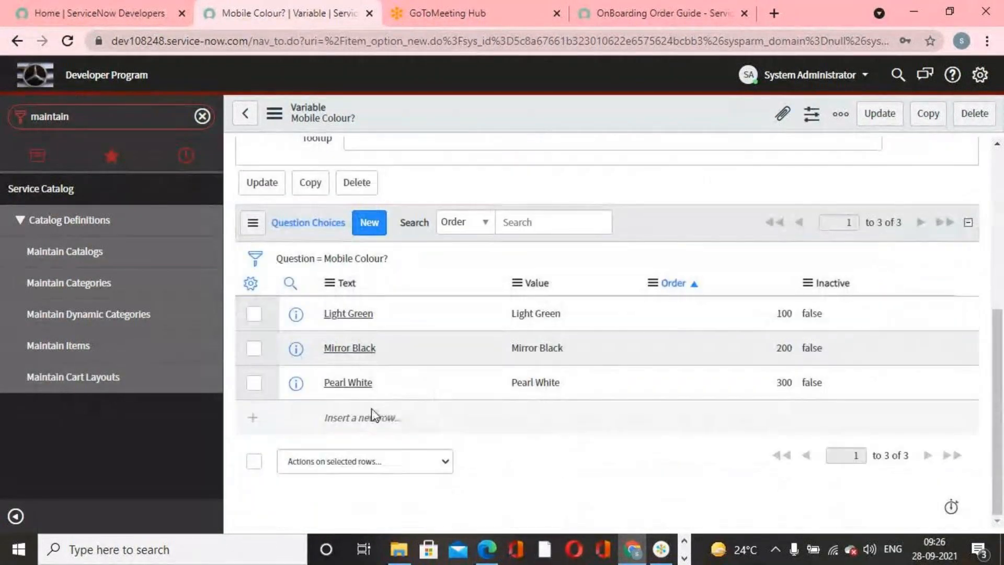
left_click(370, 225)
left_click(601, 13)
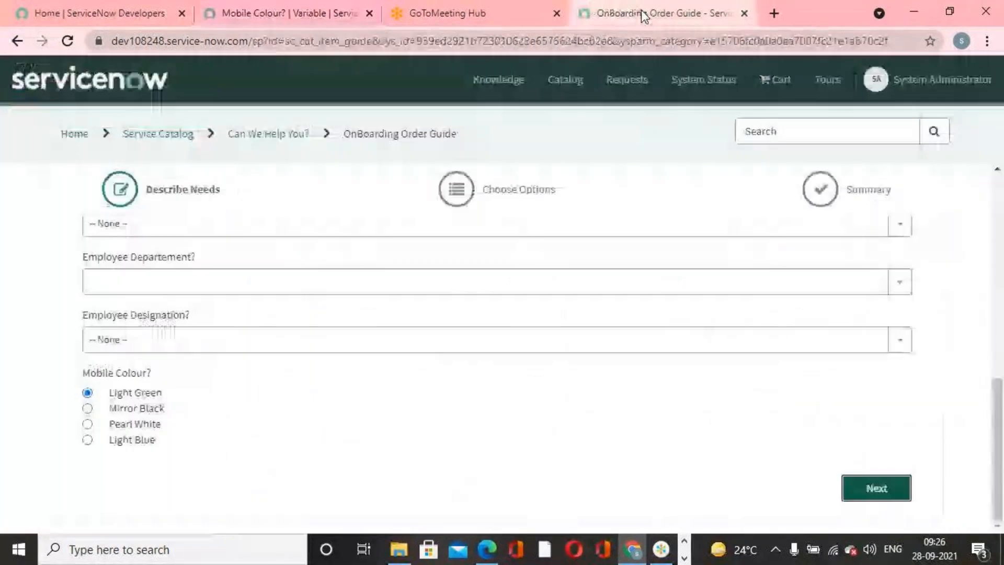
left_click(310, 14)
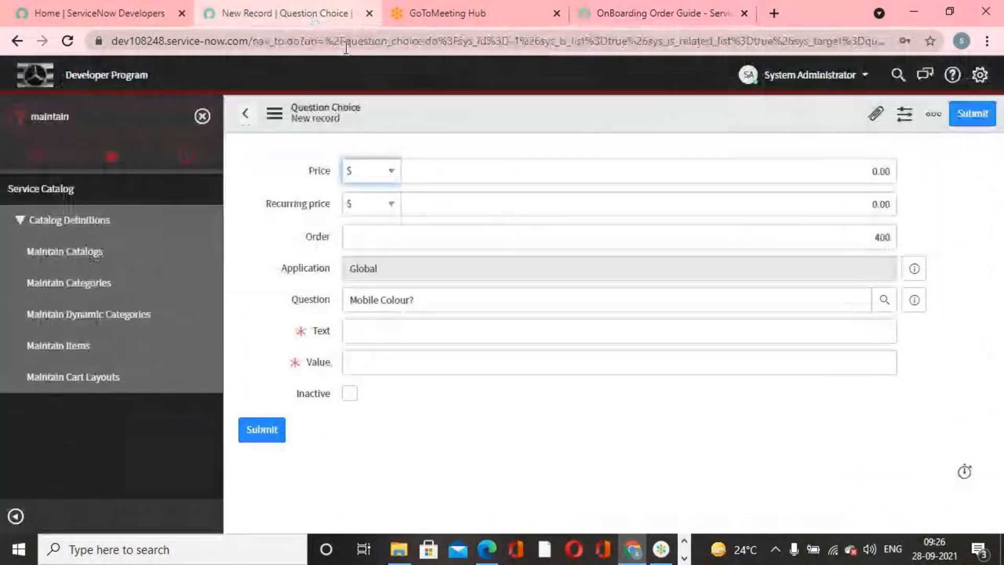
left_click(425, 324)
type("Li")
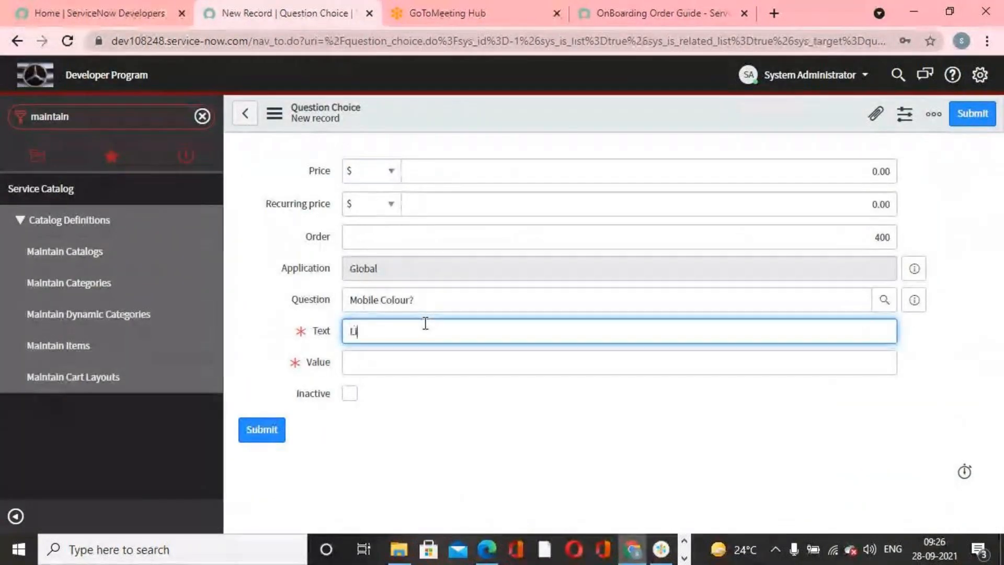
type("ght Blu")
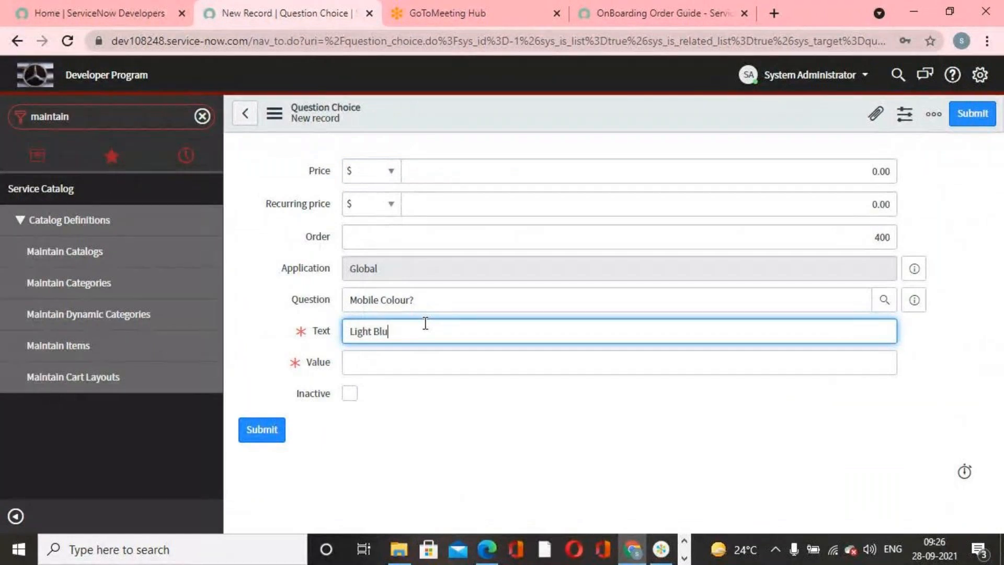
type("e?")
left_click(477, 439)
left_click(496, 338)
left_click_drag(439, 331, 306, 311)
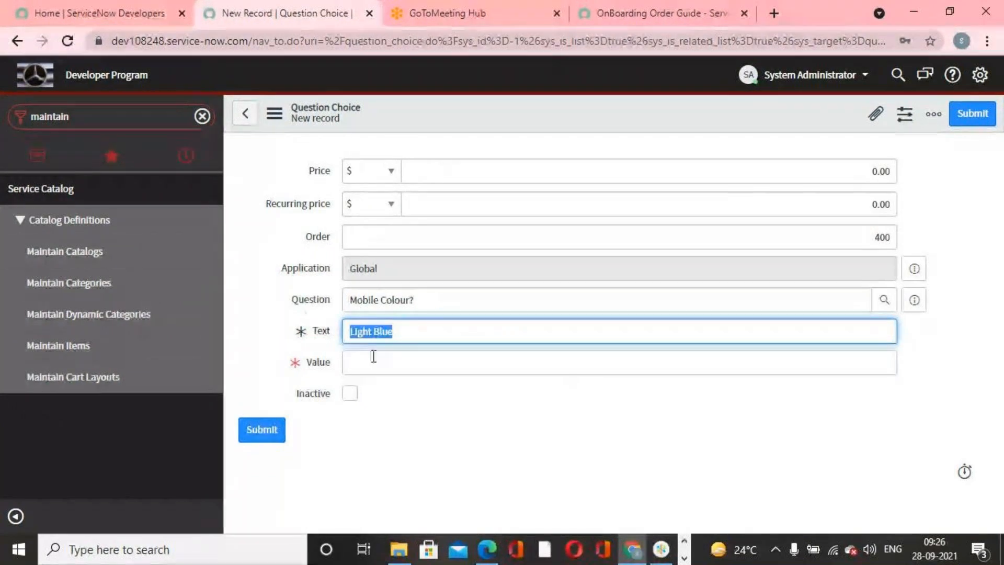
left_click(392, 356)
key("ctrl+v")
left_click(971, 113)
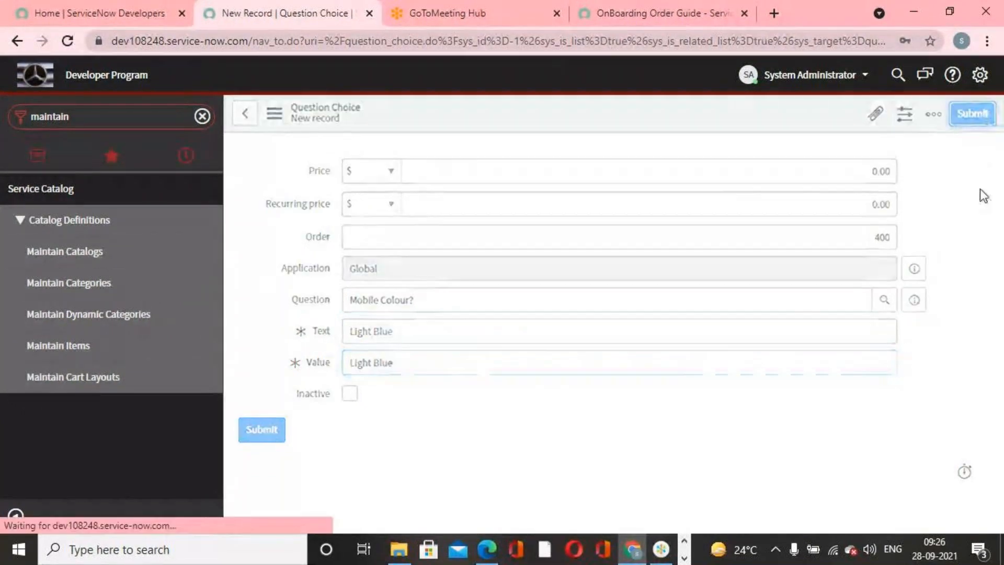
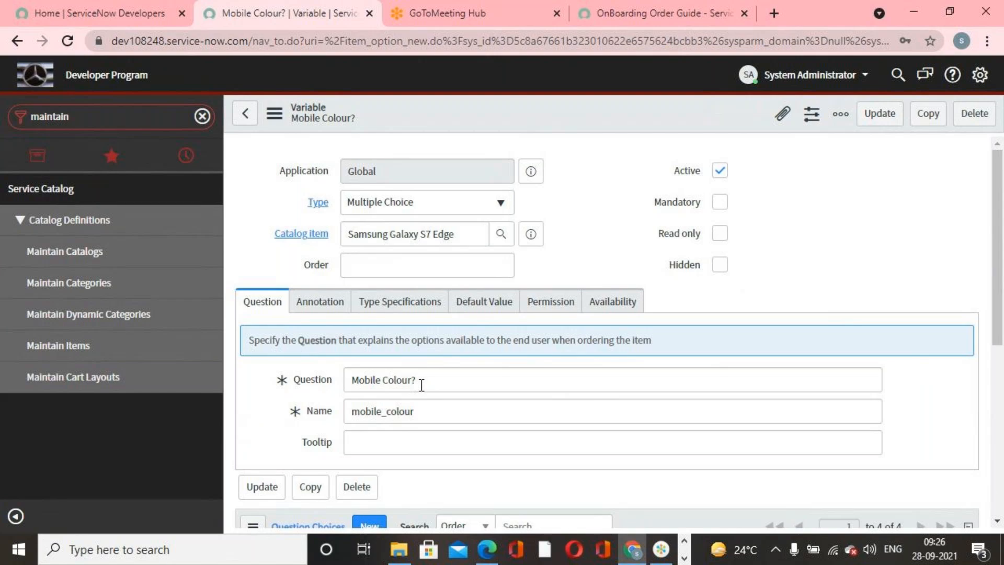
Update the Mobile Colour? variable record and return to the Samsung Galaxy S7 Edge catalog item.
left_click_drag(423, 381, 352, 381)
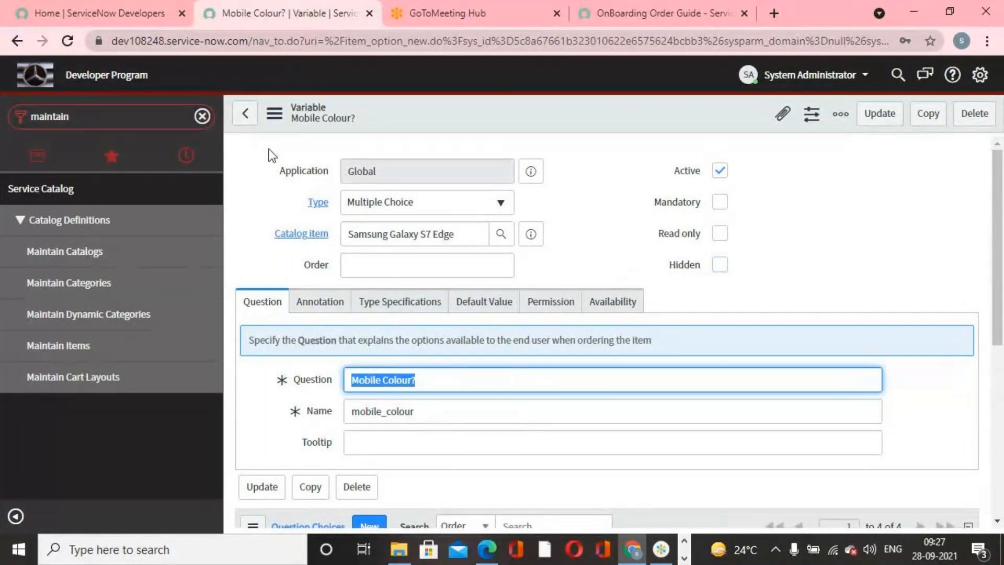
left_click(883, 115)
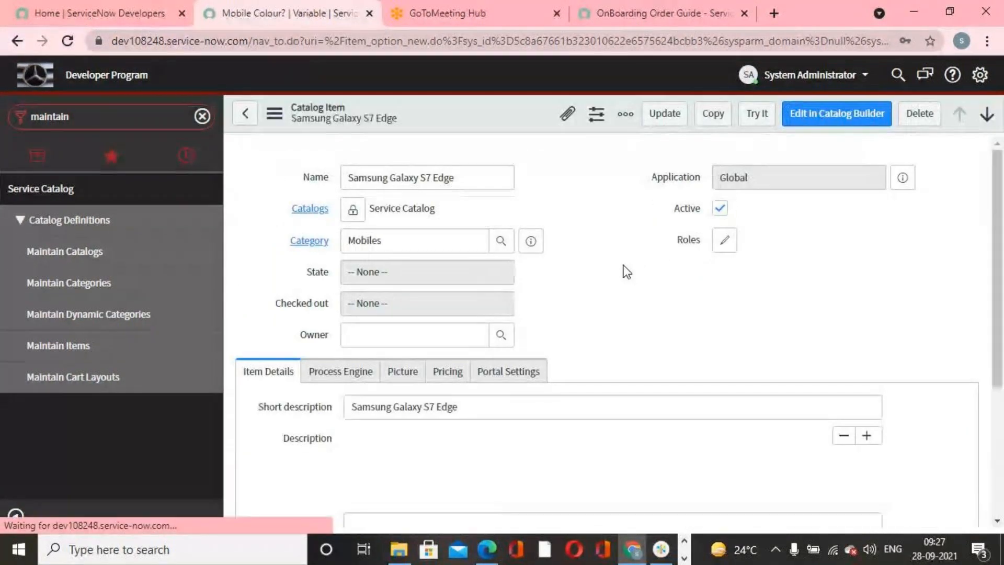
Filter the navigator by "order gui" and open the Order Guides list, leaving the catalog item form without saving.
left_click(90, 111)
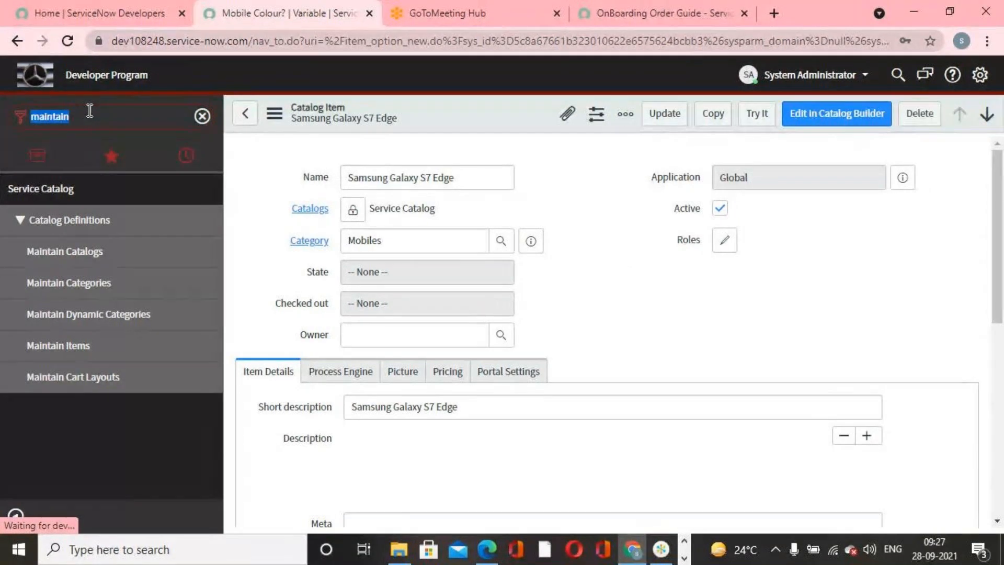
type("o")
key("BackSpace")
left_click(90, 111)
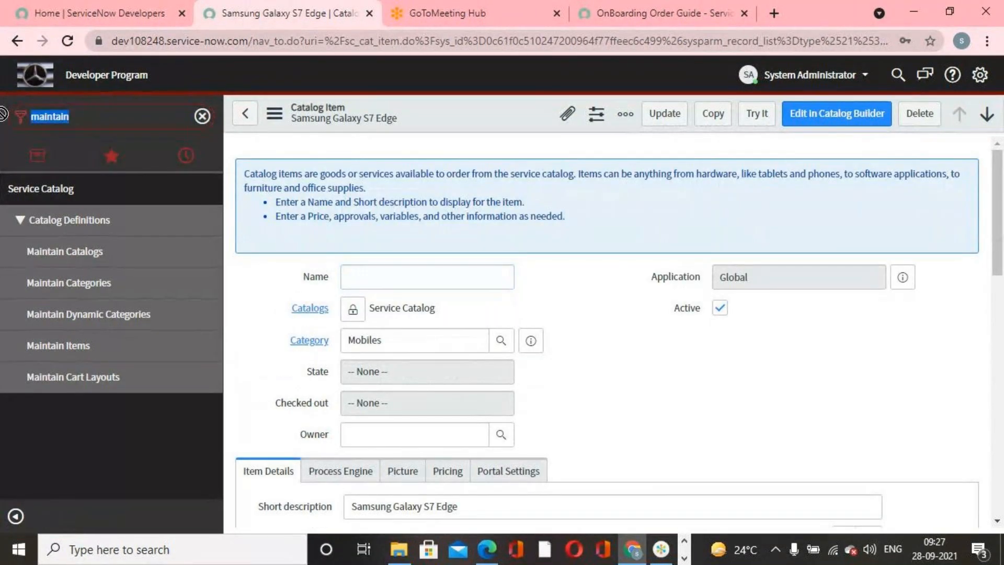
type("order gui")
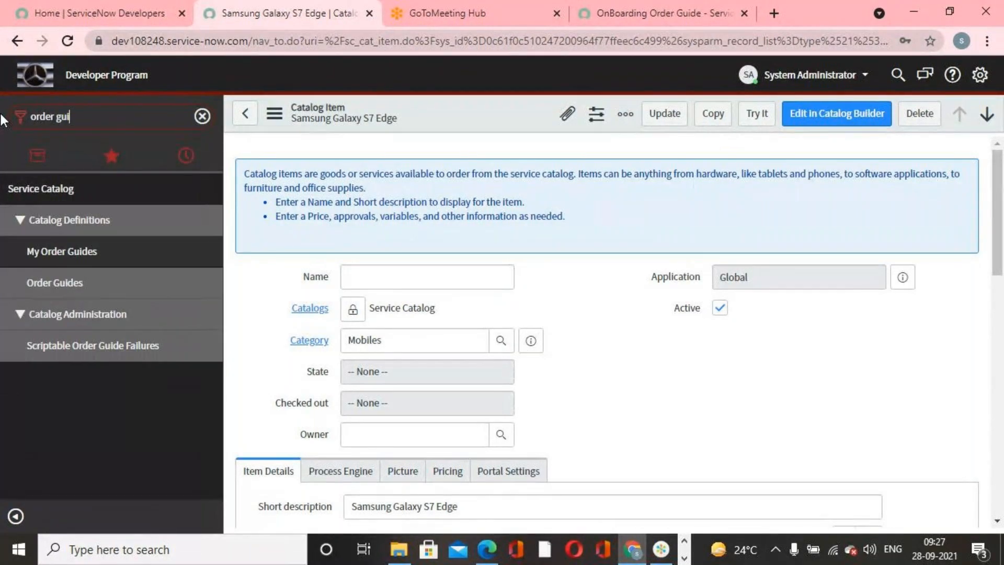
left_click(54, 283)
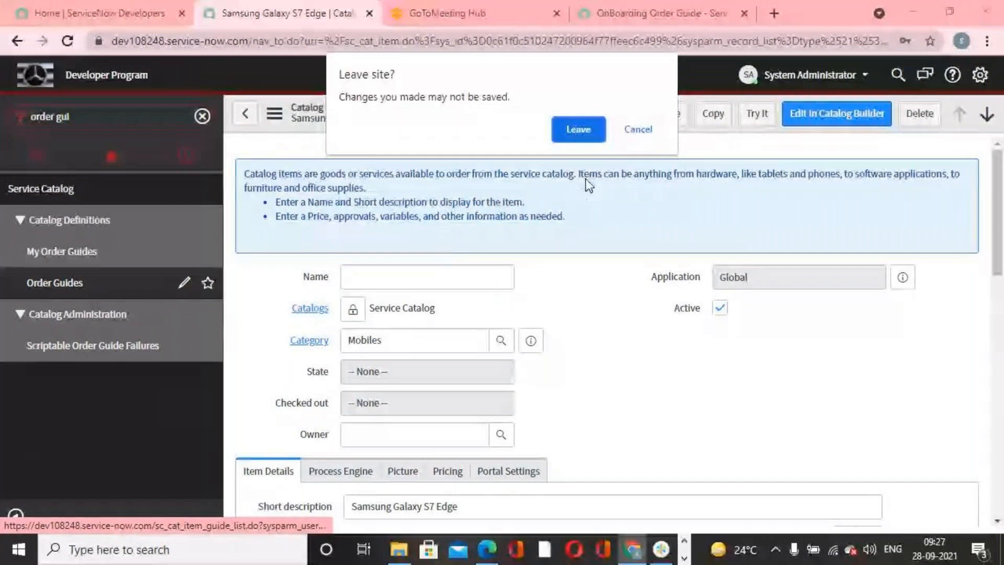
left_click(578, 129)
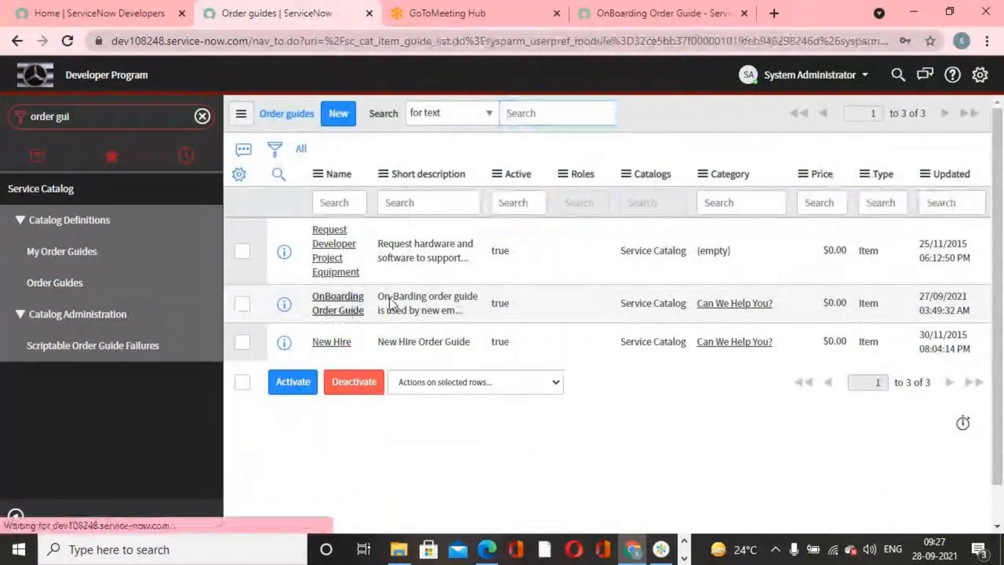
Check the OnBoarding Order Guide's portal page, then open its record from the Order Guides list.
left_click(738, 18)
scroll(735, 178, "up", 10)
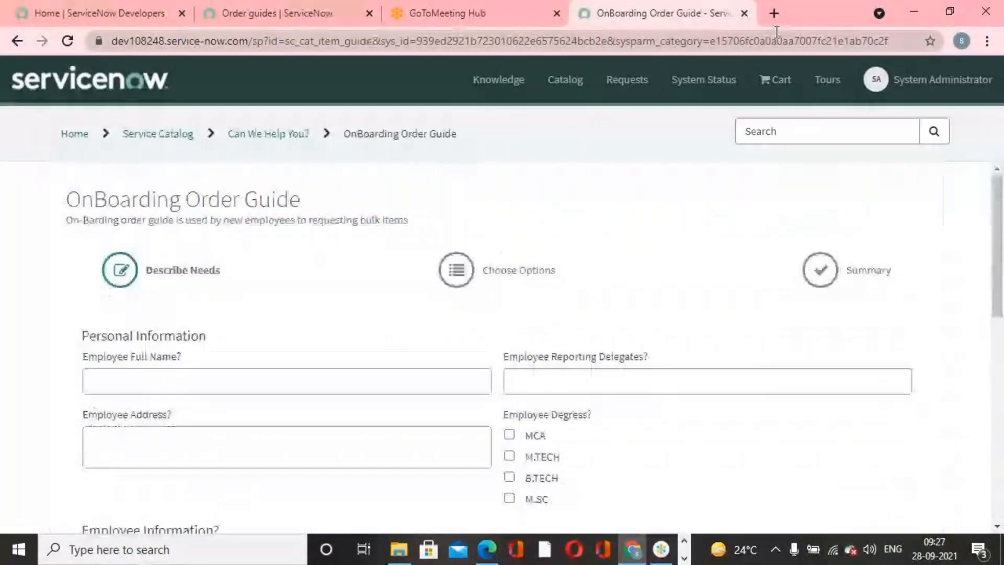
left_click(331, 21)
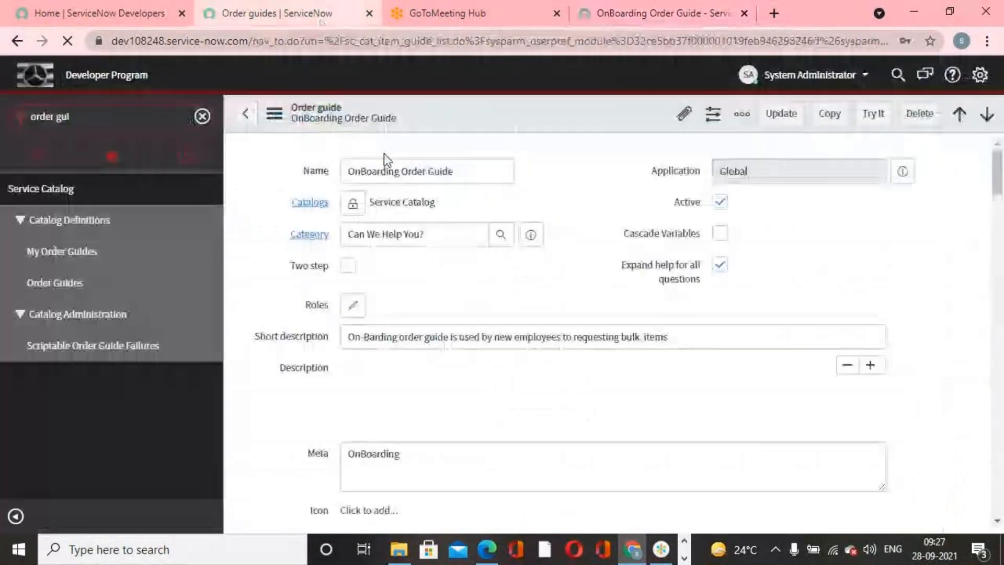
left_click(85, 285)
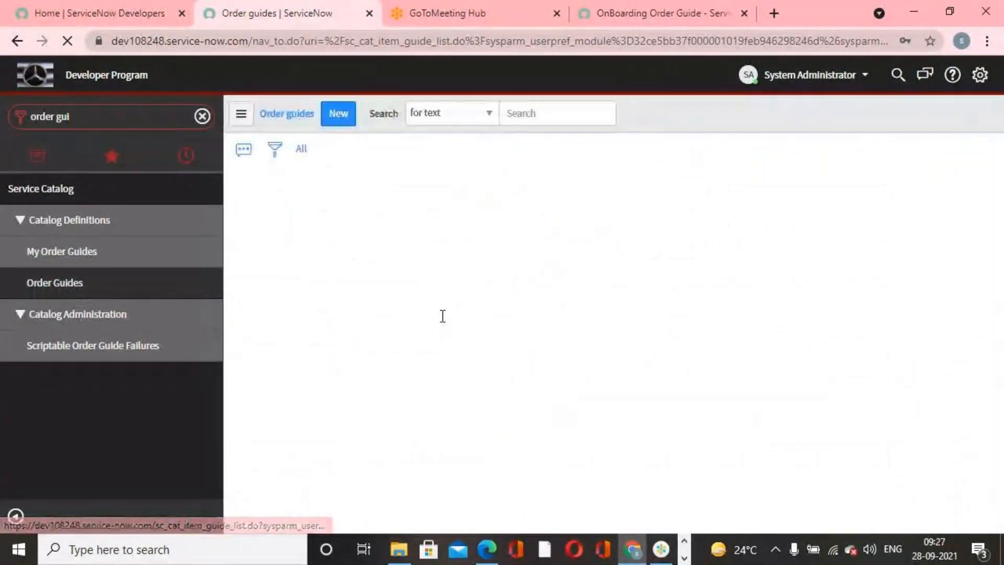
left_click(352, 313)
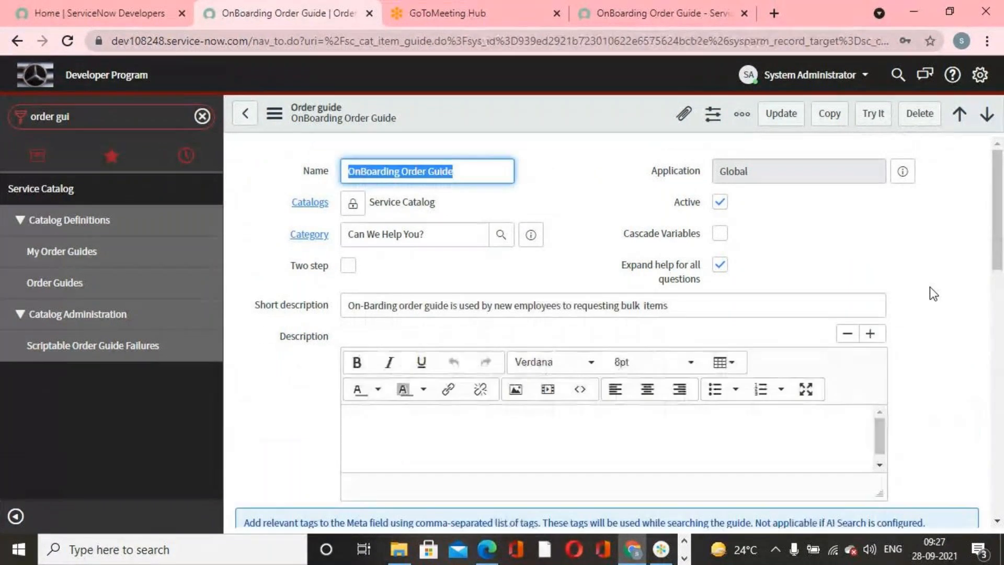
Review the OnBoarding Order Guide's settings and rule base items, and launch a trial run of the guide.
scroll(929, 287, "down", 9)
scroll(746, 359, "down", 6)
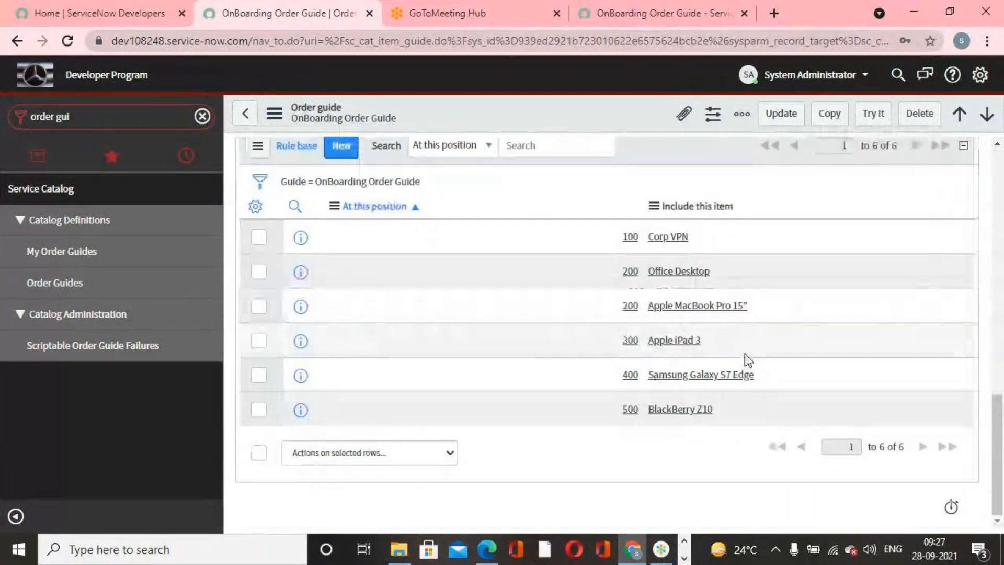
scroll(732, 359, "up", 5)
scroll(621, 345, "up", 5)
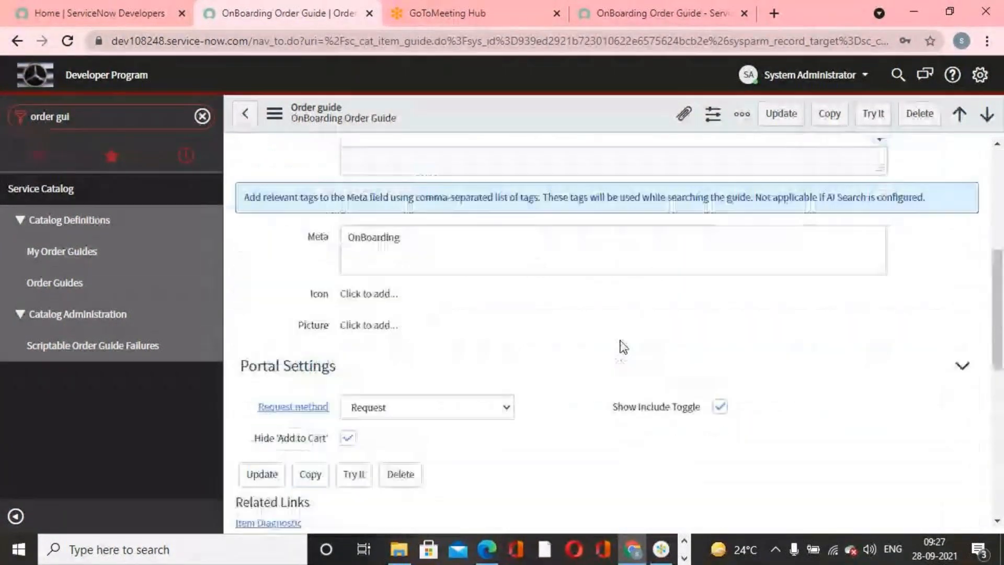
scroll(630, 341, "down", 5)
scroll(633, 350, "up", 10)
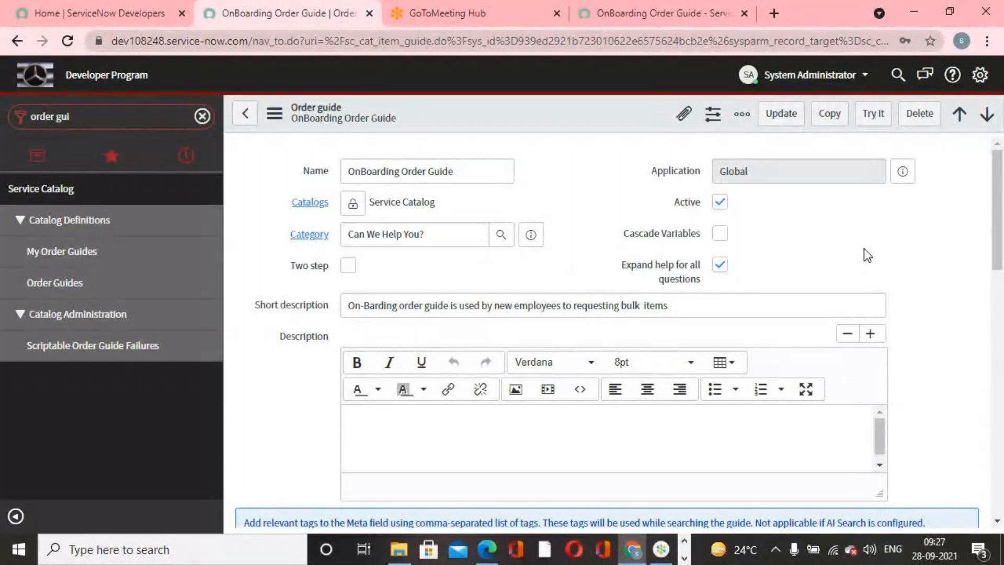
left_click(873, 114)
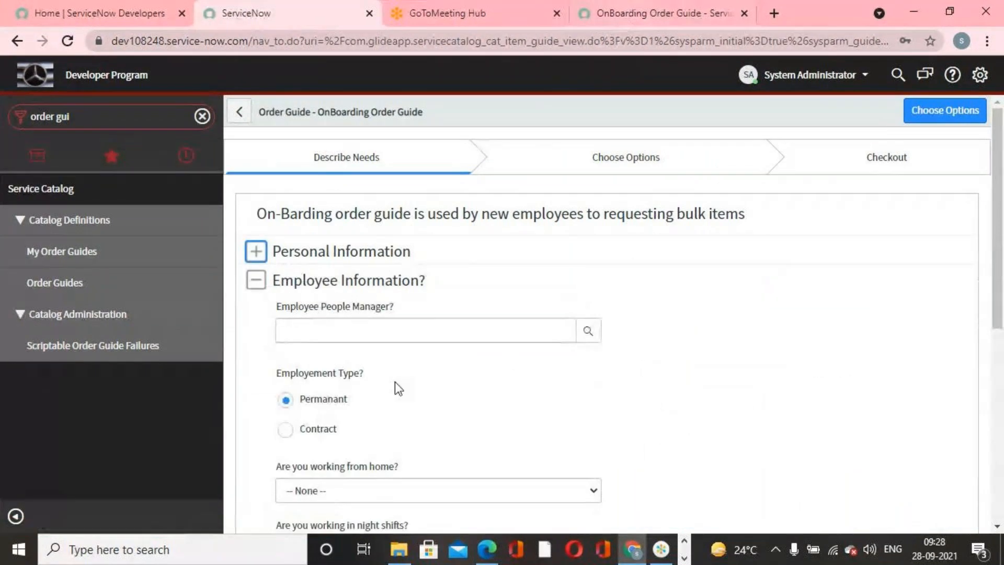
Answer Yes to both the working from home and the working in night shifts questions.
scroll(341, 359, "down", 2)
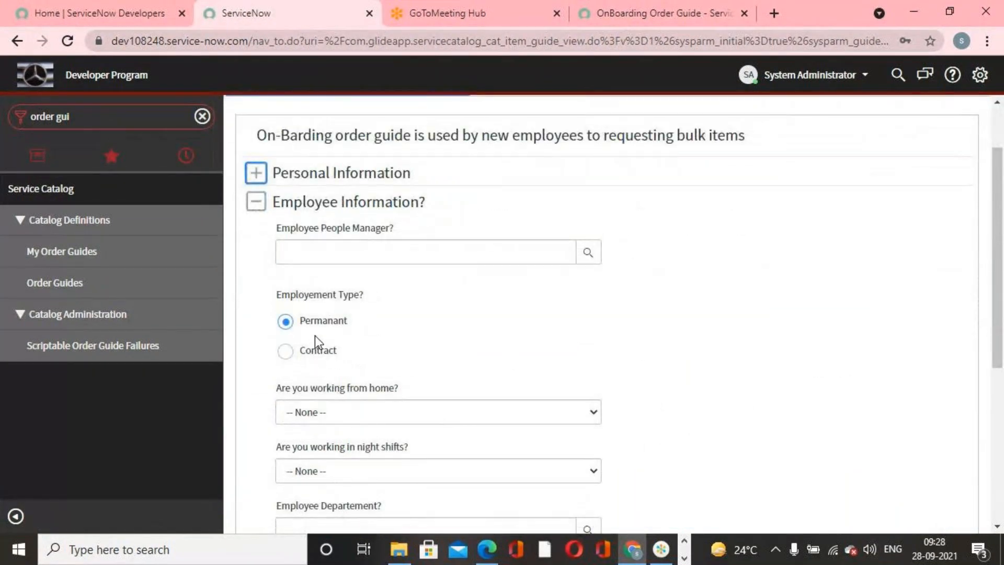
left_click(594, 418)
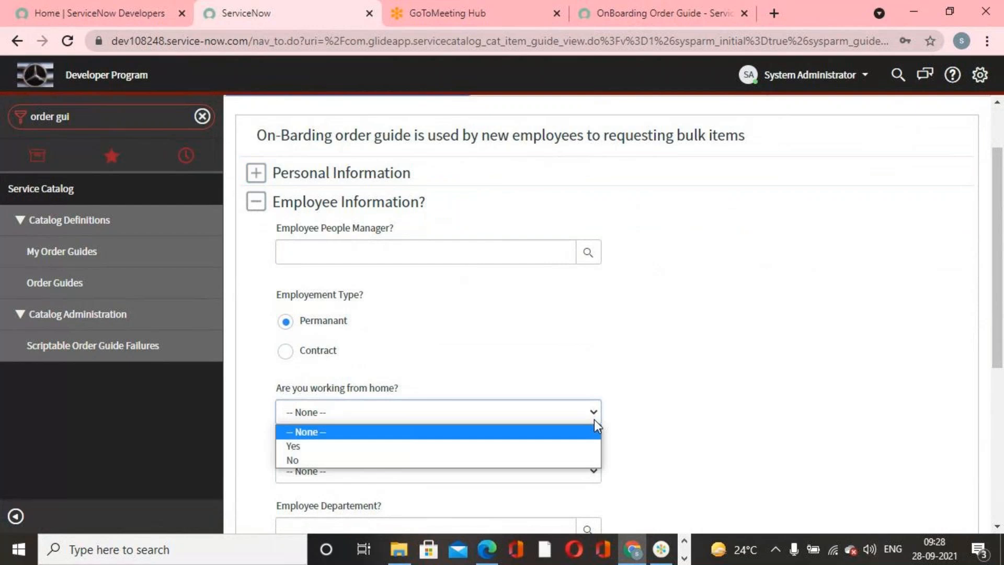
left_click(350, 445)
scroll(638, 366, "down", 3)
left_click(596, 313)
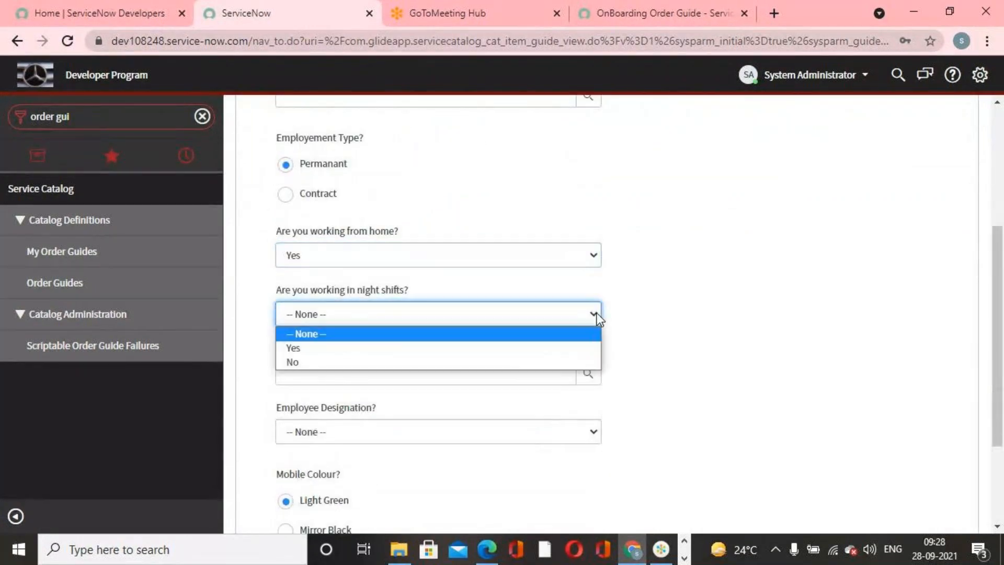
left_click(325, 362)
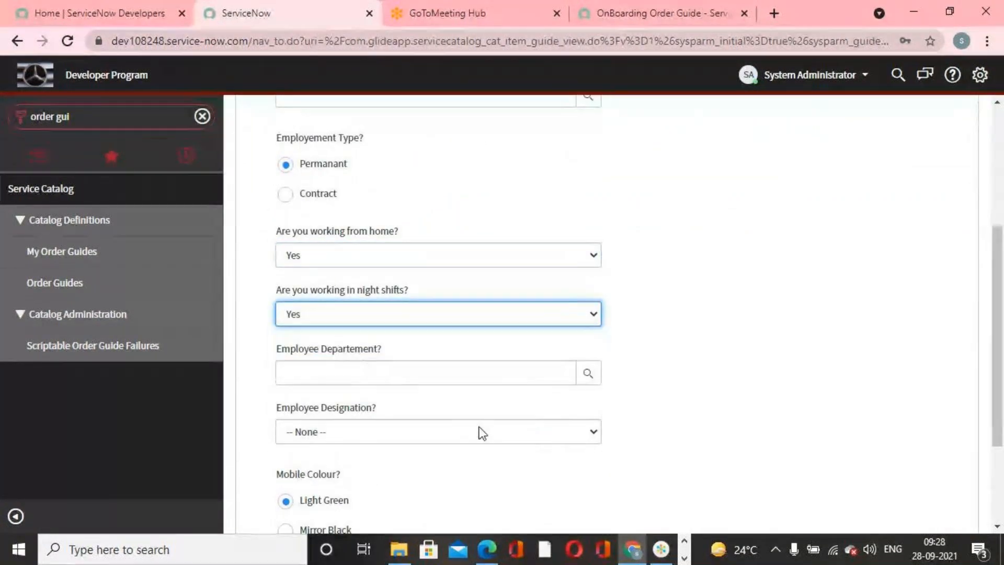
Set the employee designation to IT Technician and the employee department to IT.
left_click(530, 436)
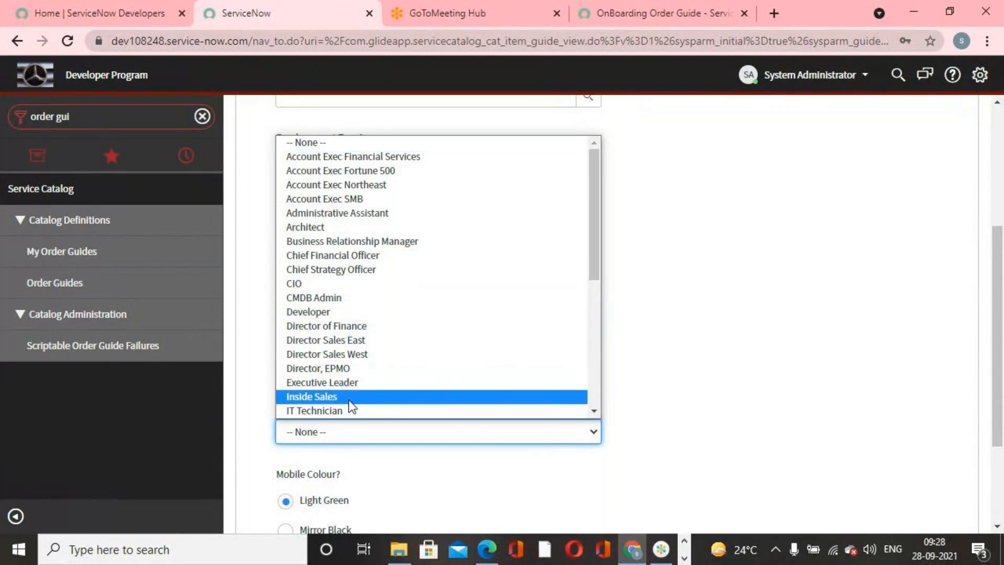
left_click(334, 411)
scroll(520, 407, "down", 3)
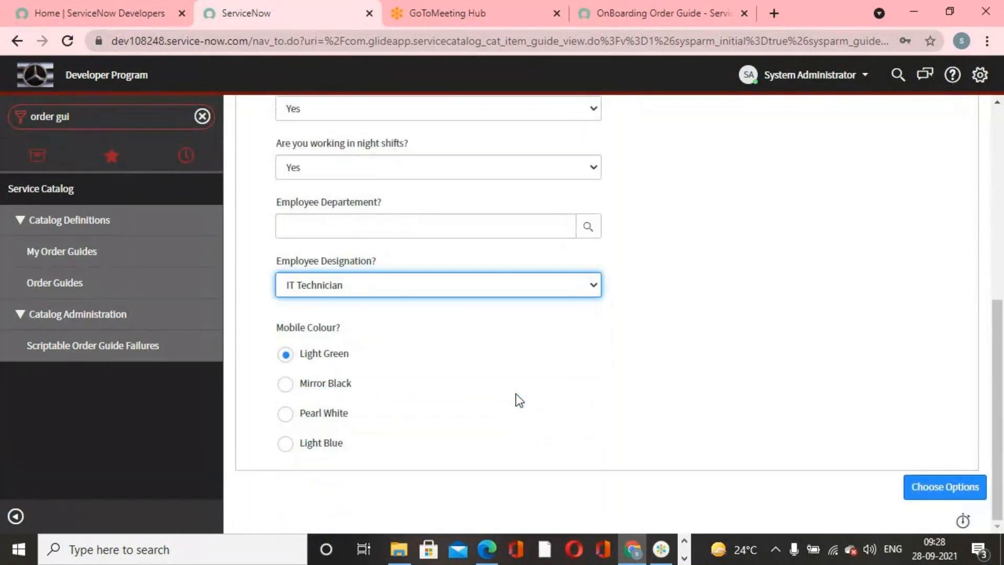
scroll(545, 366, "up", 2)
left_click(585, 308)
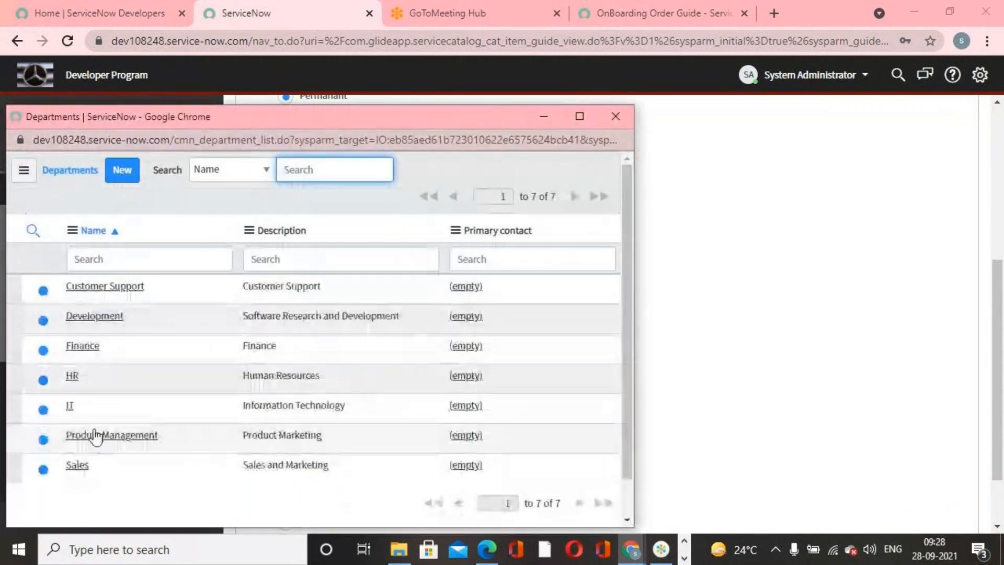
left_click(70, 406)
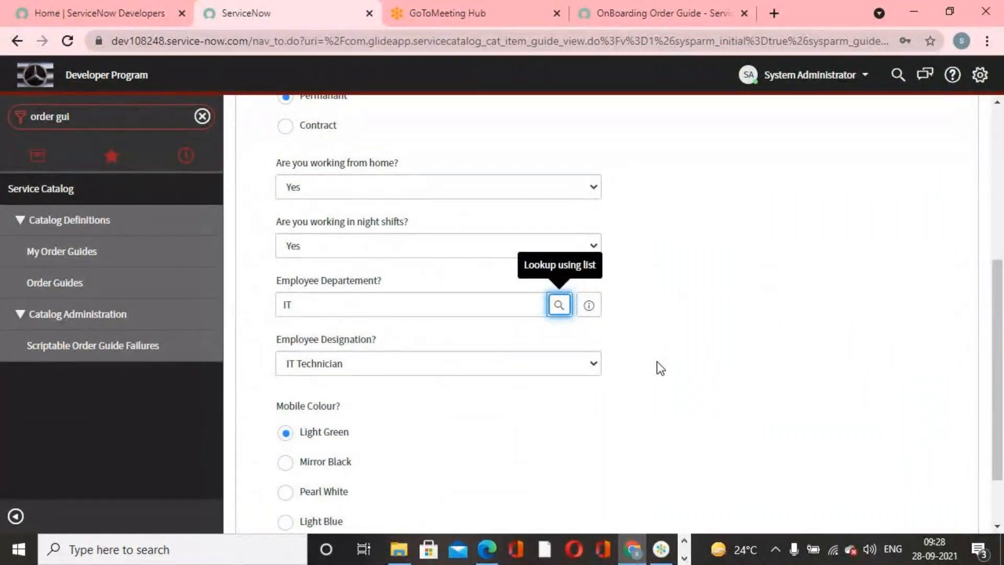
Select Pearl White as the Mobile Colour and proceed to the order guide's Choose Options stage.
scroll(656, 363, "down", 2)
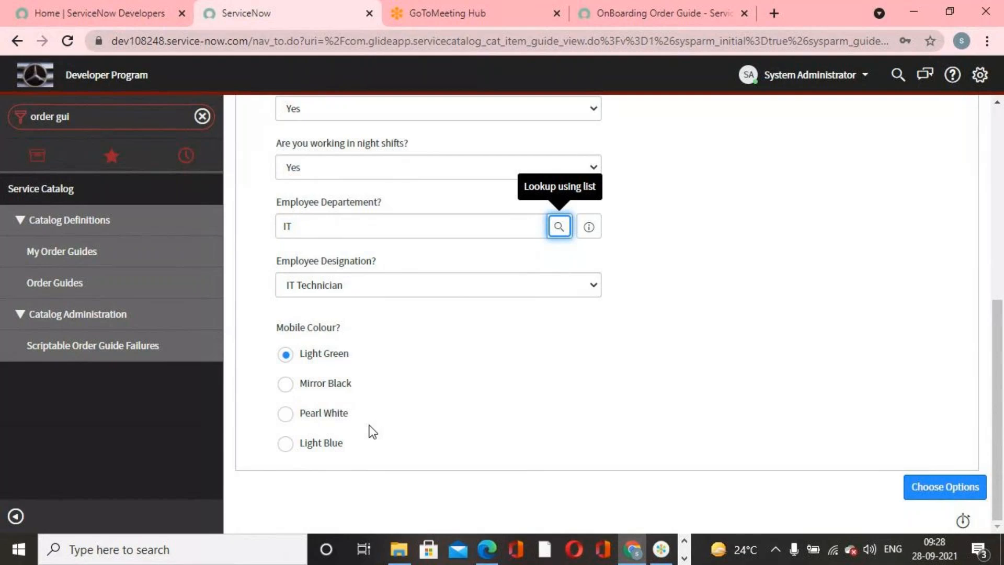
left_click(286, 414)
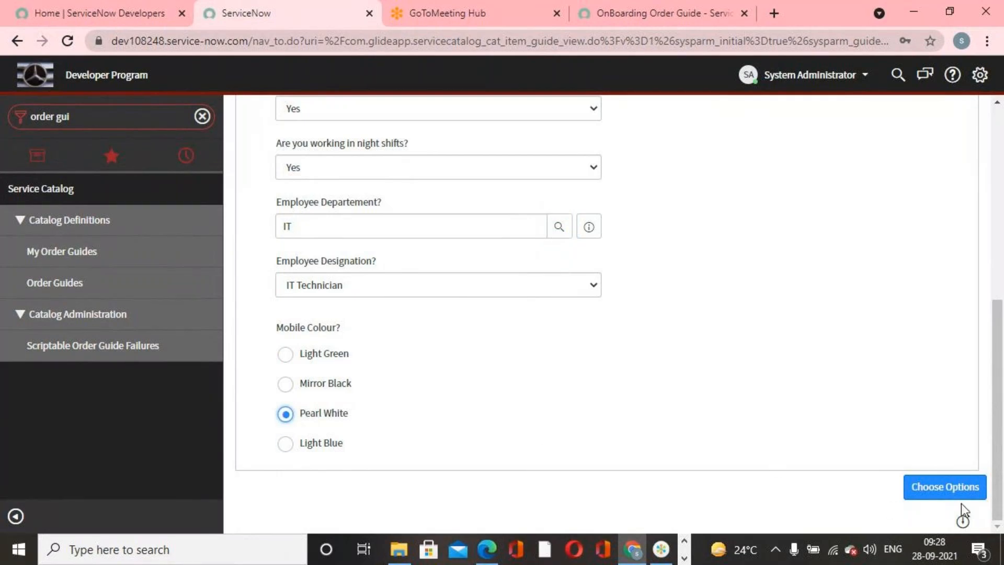
left_click(946, 488)
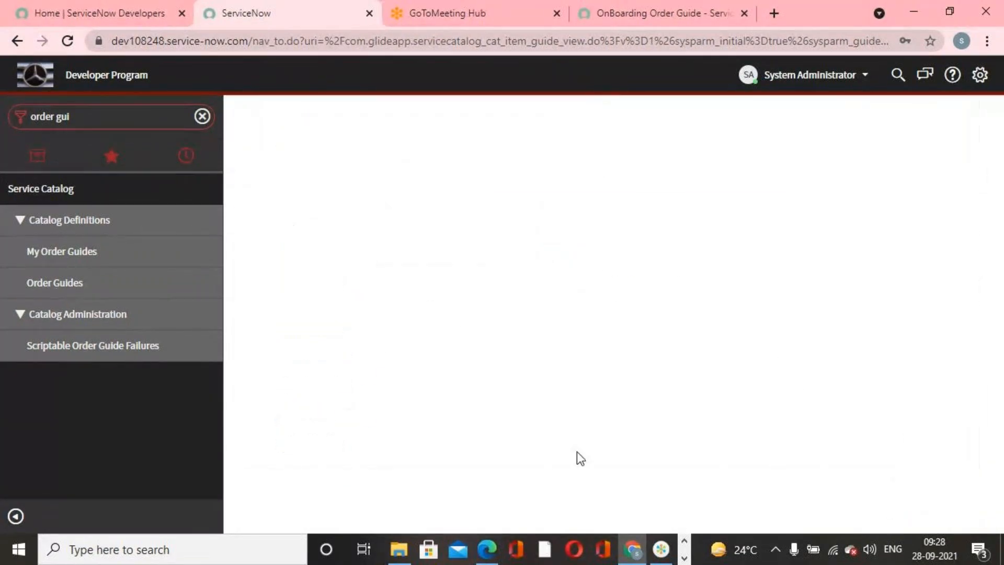
Examine the Samsung Galaxy S7 Edge item's options to see which Mobile Colour is selected there.
left_click(548, 229)
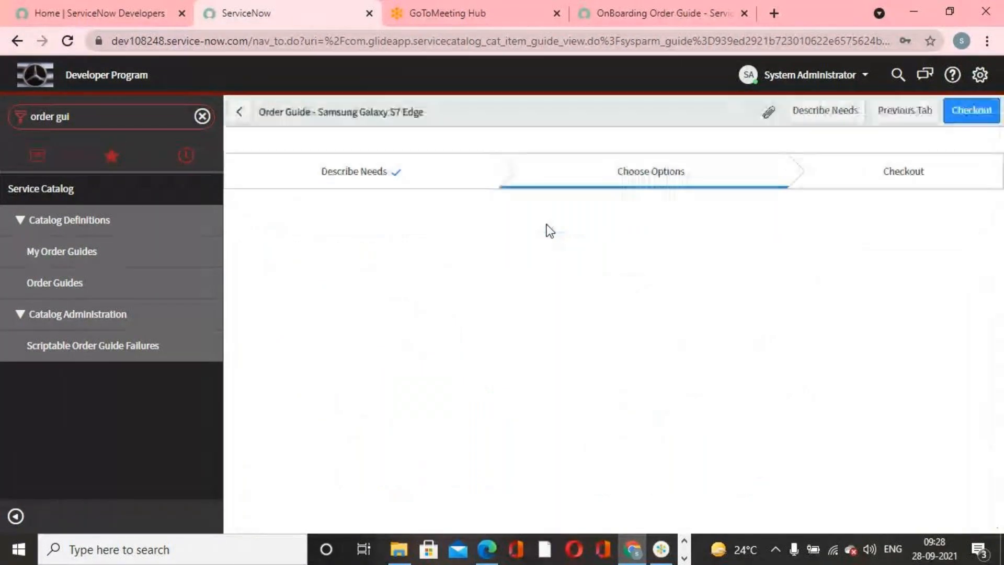
scroll(541, 268, "down", 1)
scroll(541, 267, "down", 3)
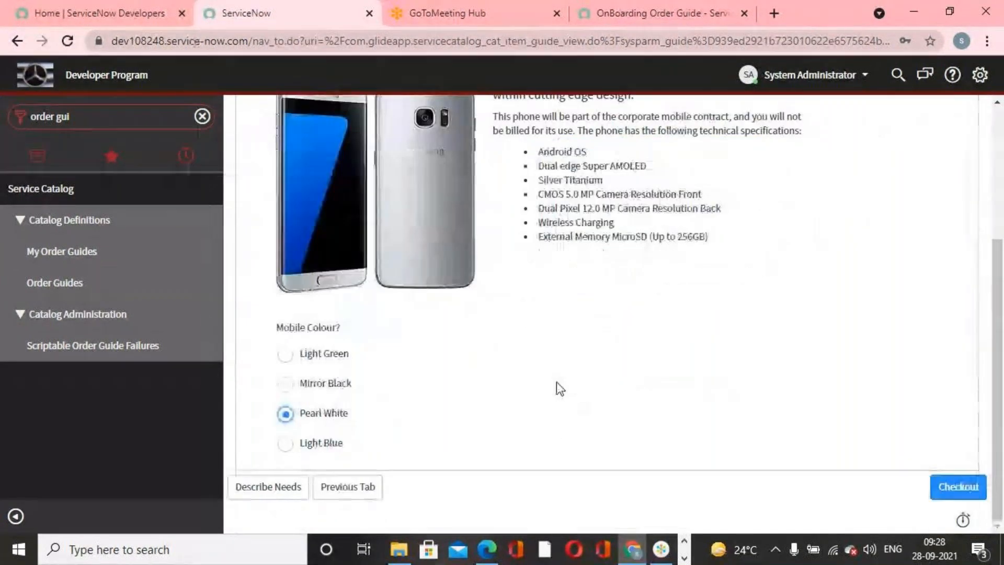
scroll(557, 382, "up", 3)
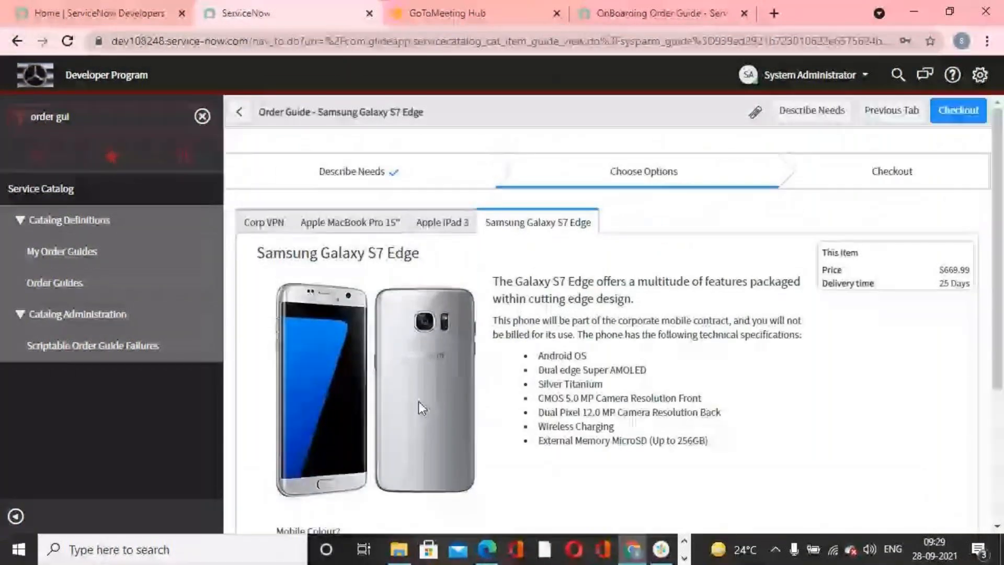
scroll(476, 313, "down", 4)
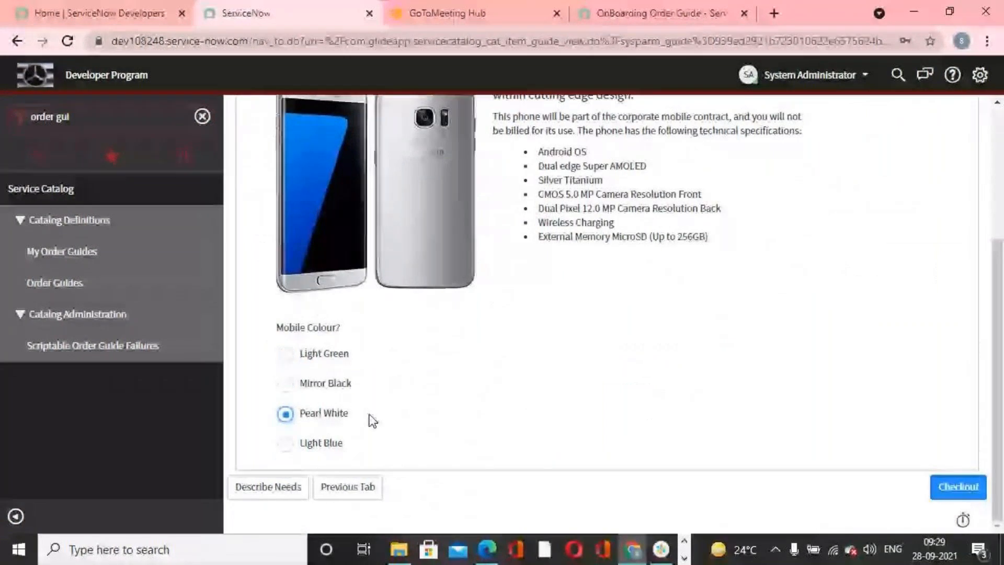
scroll(368, 419, "up", 4)
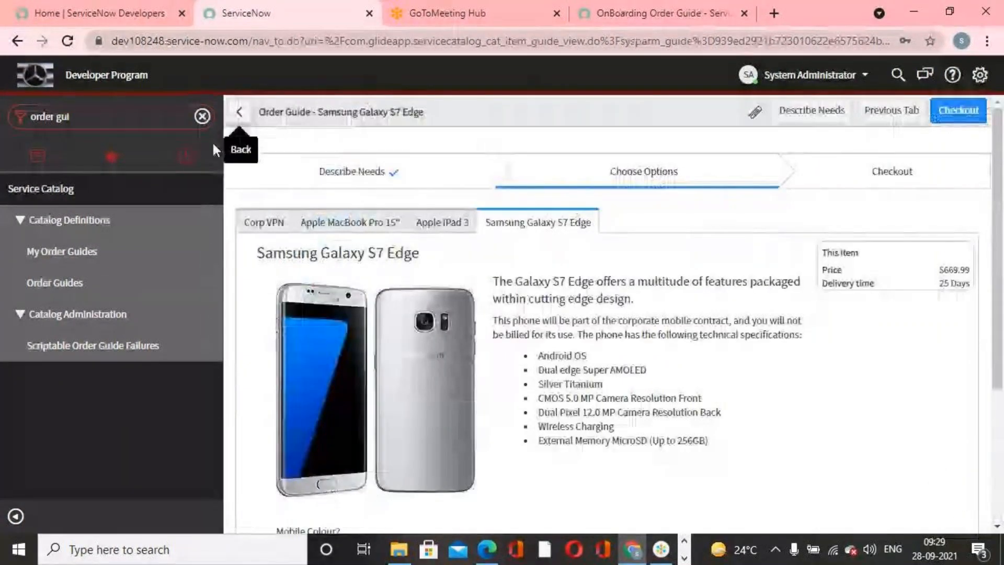
Reopen the OnBoarding Order Guide record, enable Cascade Variables and save the record.
left_click(105, 294)
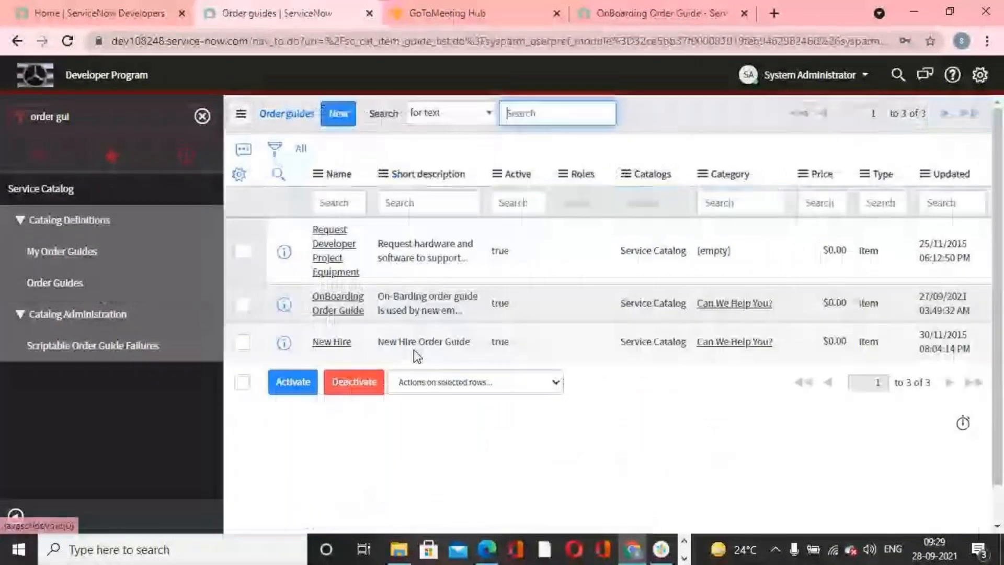
left_click(326, 304)
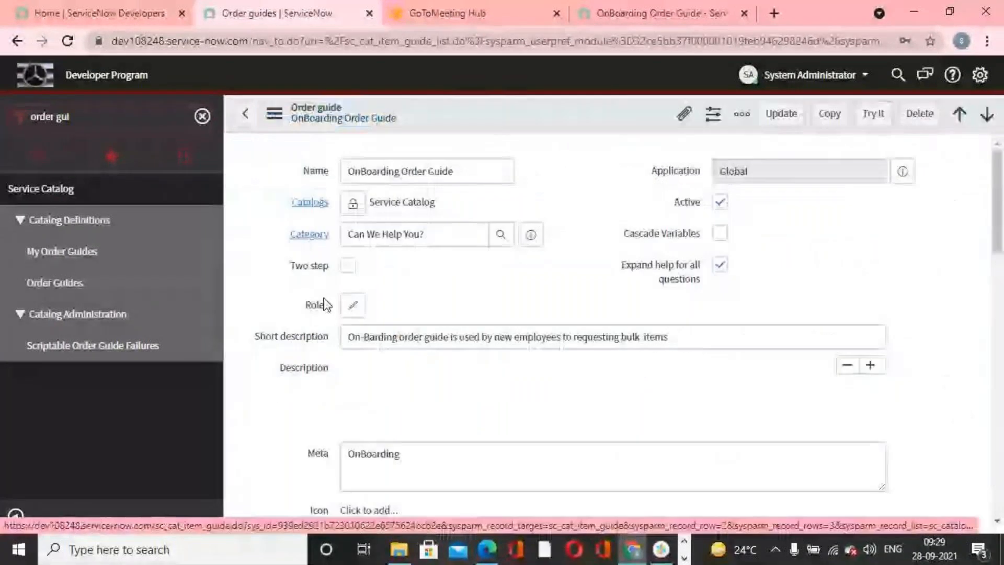
left_click(720, 234)
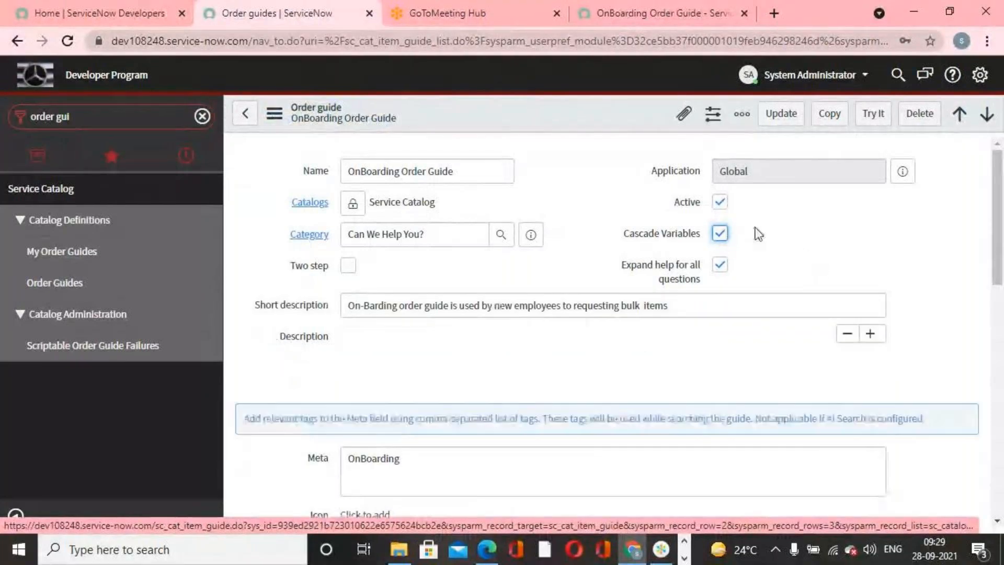
right_click(575, 124)
left_click(596, 125)
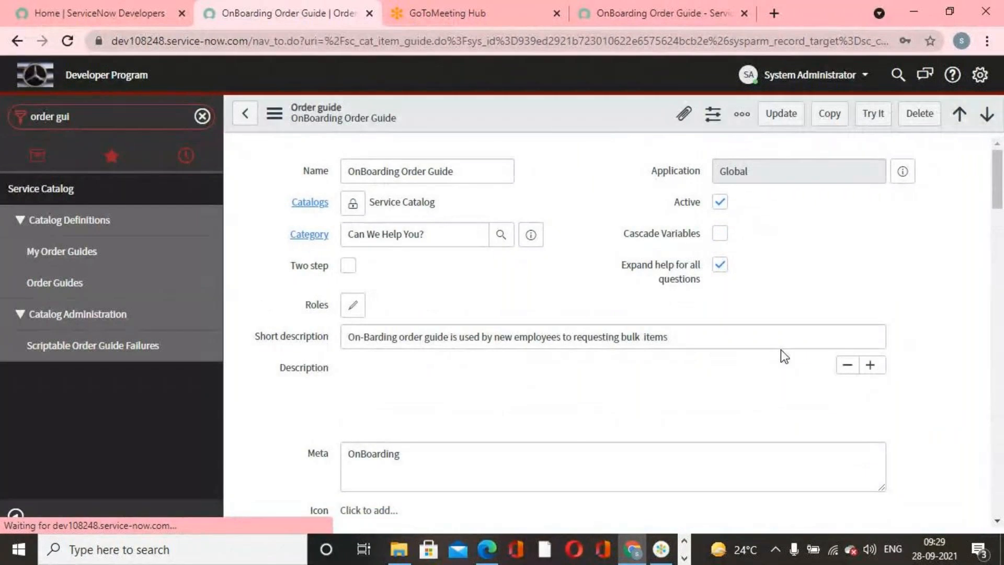
Try out the OnBoarding Order Guide, choose an employee people manager from the user list and set the employment type to Contract.
left_click(874, 120)
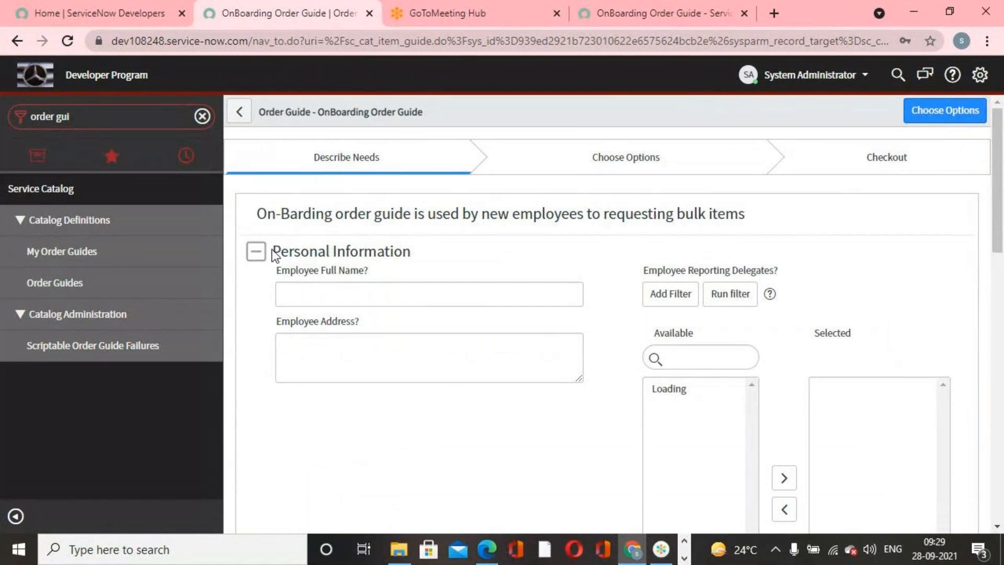
left_click(264, 250)
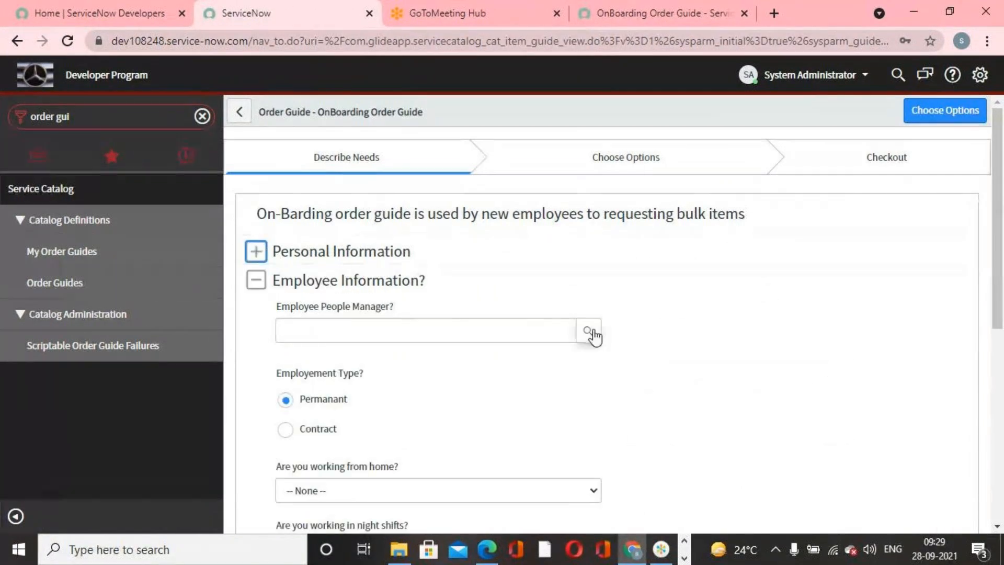
left_click(591, 332)
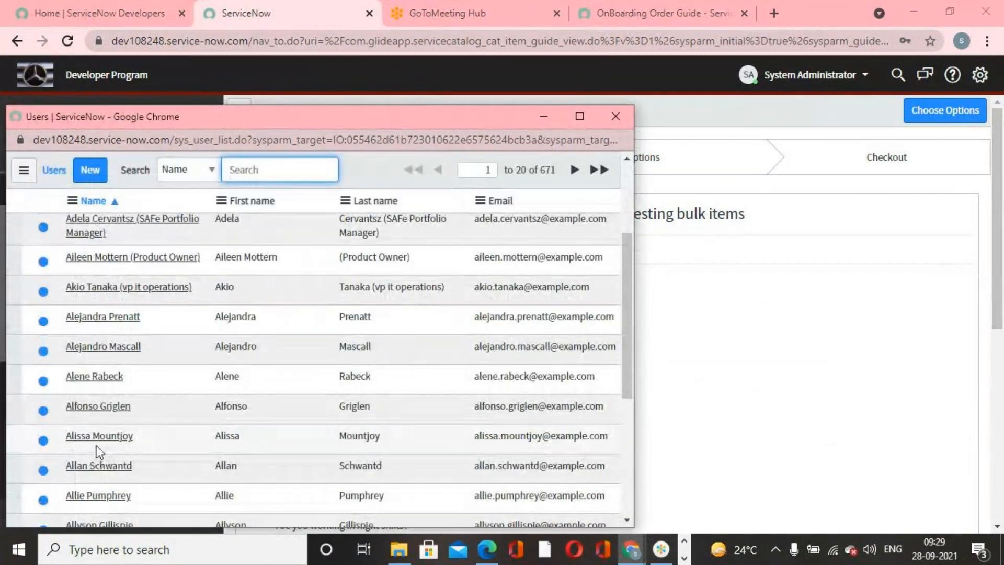
left_click(99, 438)
scroll(322, 394, "down", 2)
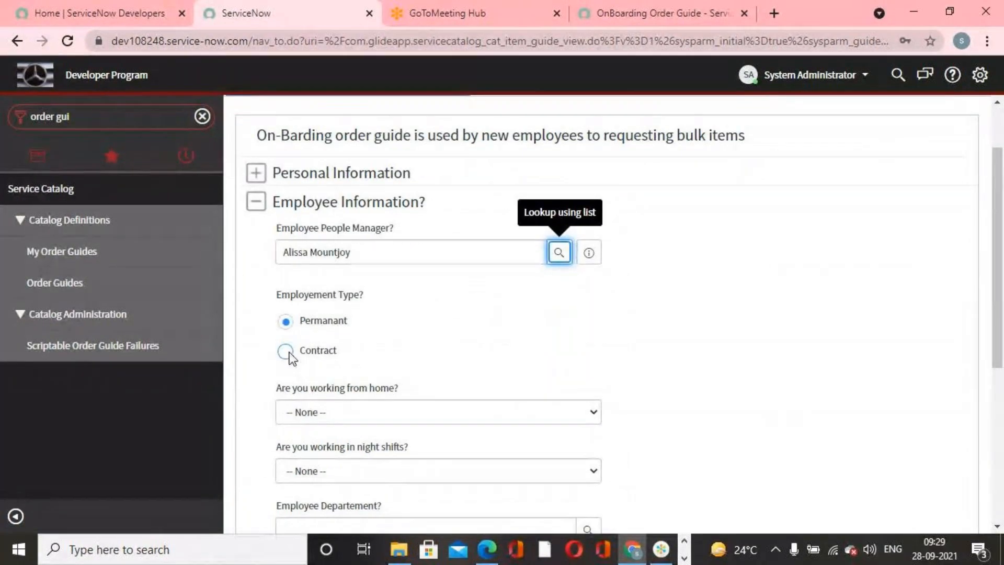
left_click(289, 353)
Answer No to both the working from home and the night shifts questions.
scroll(463, 362, "down", 3)
left_click(585, 256)
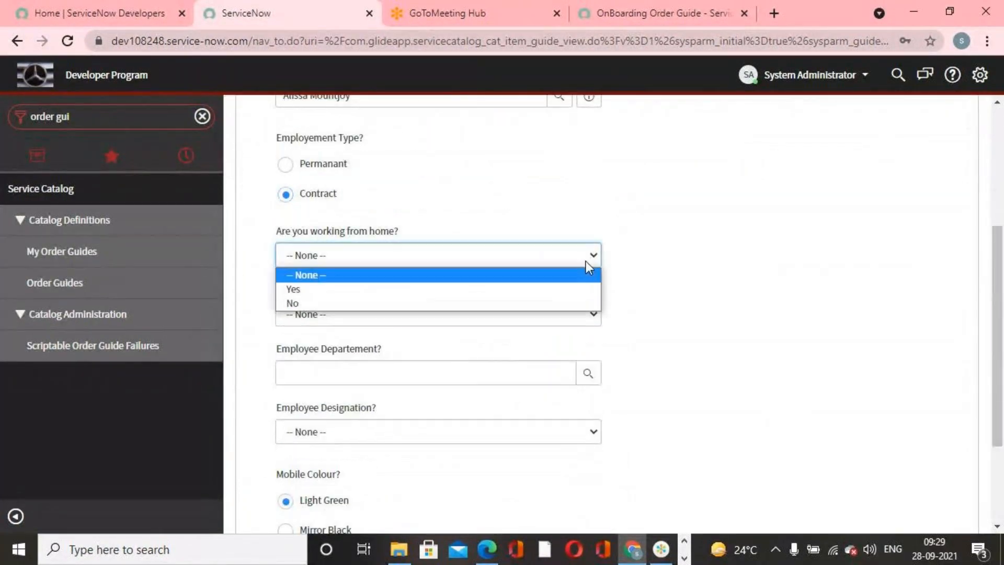
left_click(388, 302)
left_click(587, 316)
left_click(418, 359)
Set the employee department to IT and the employee designation to Account Exec Northeast.
scroll(419, 358, "down", 3)
left_click(512, 226)
type("it")
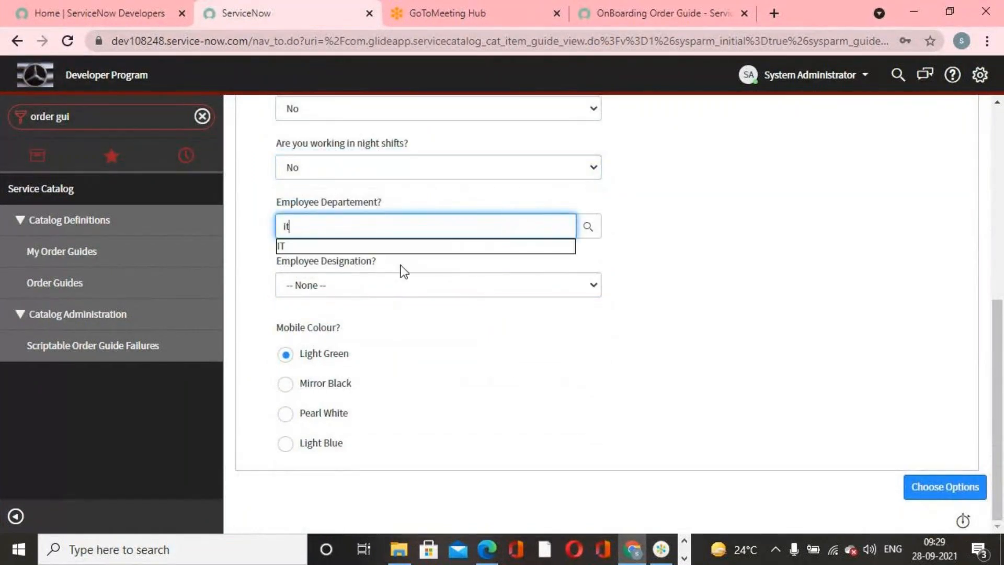
left_click(336, 243)
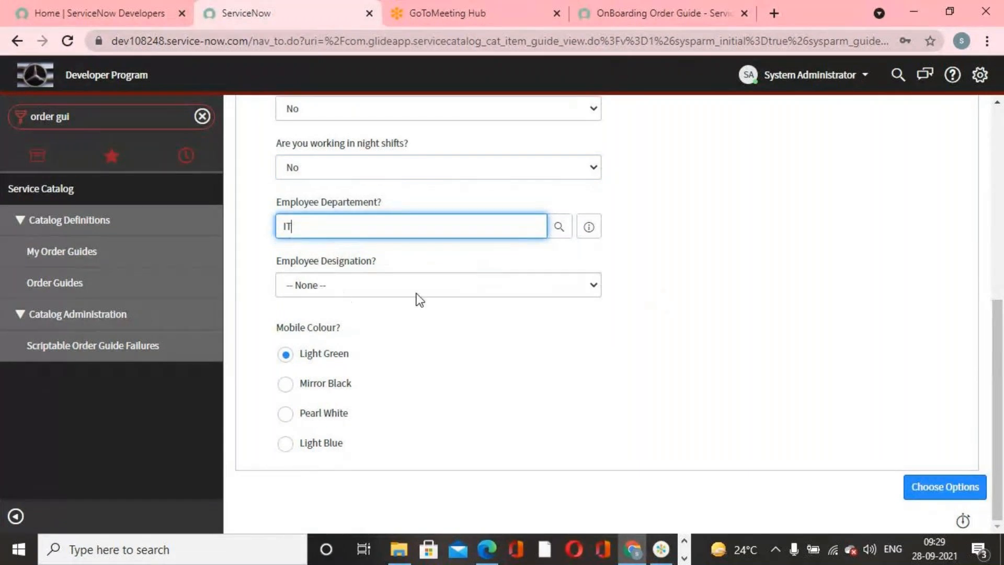
left_click(570, 289)
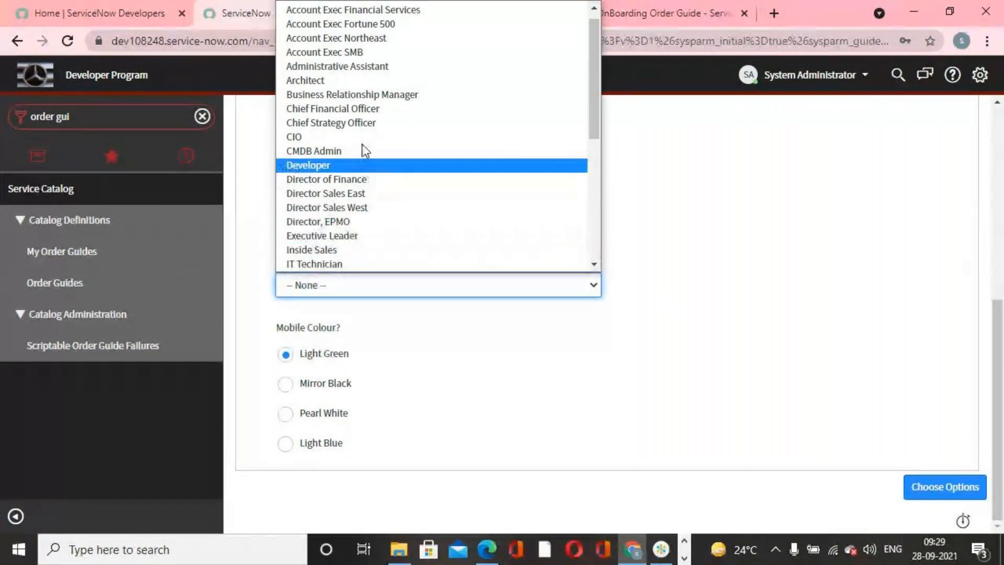
left_click(370, 38)
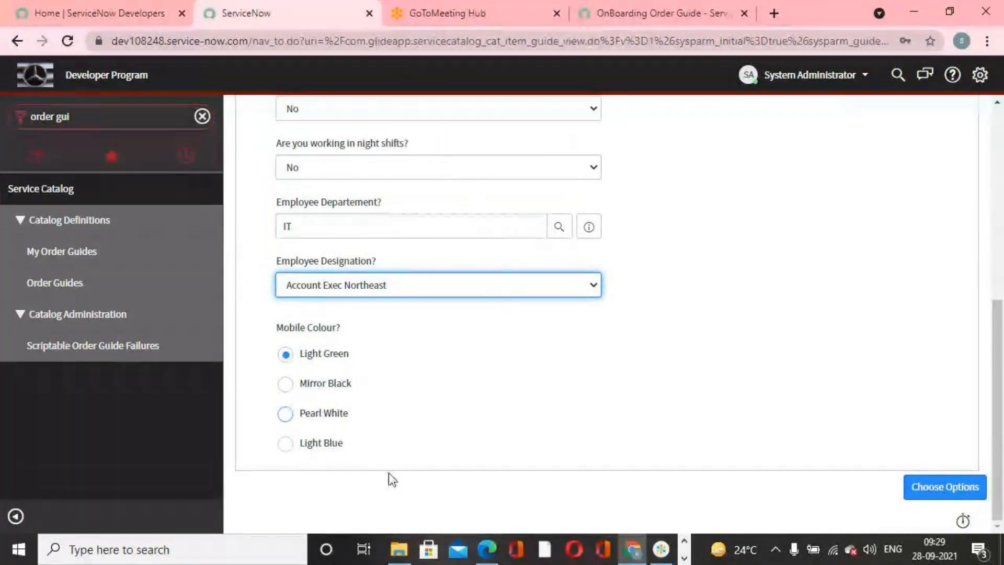
Select Light Blue as the Mobile Colour and proceed to the order guide's Choose Options stage.
left_click(285, 443)
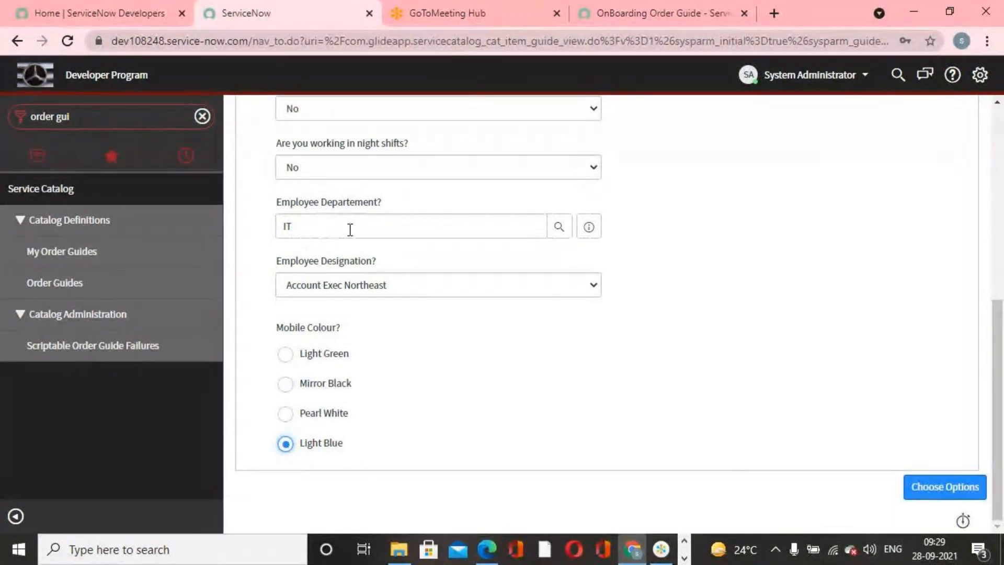
left_click(941, 489)
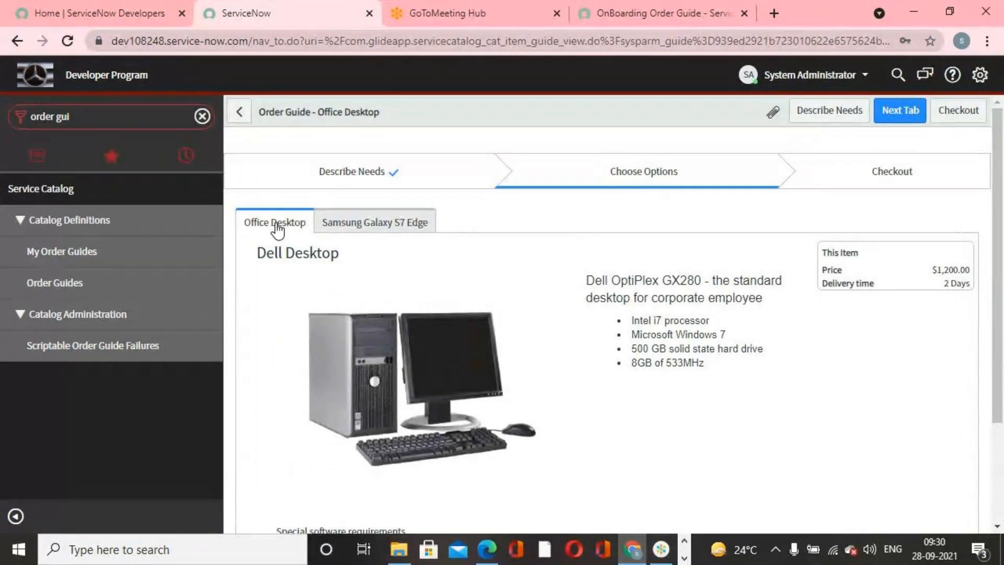
Check which Mobile Colour is selected in the Samsung Galaxy S7 Edge item's options.
left_click(372, 226)
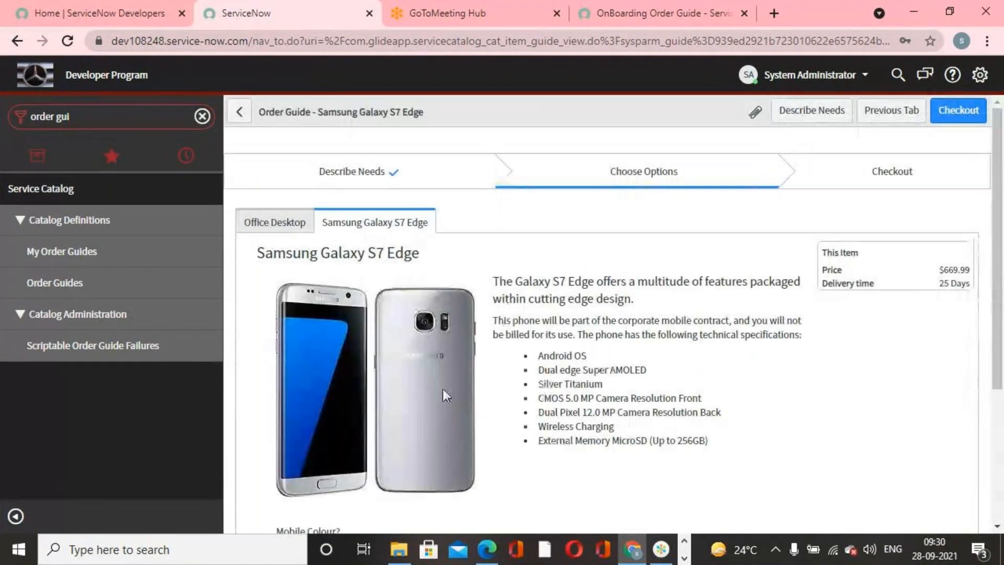
scroll(443, 392, "down", 5)
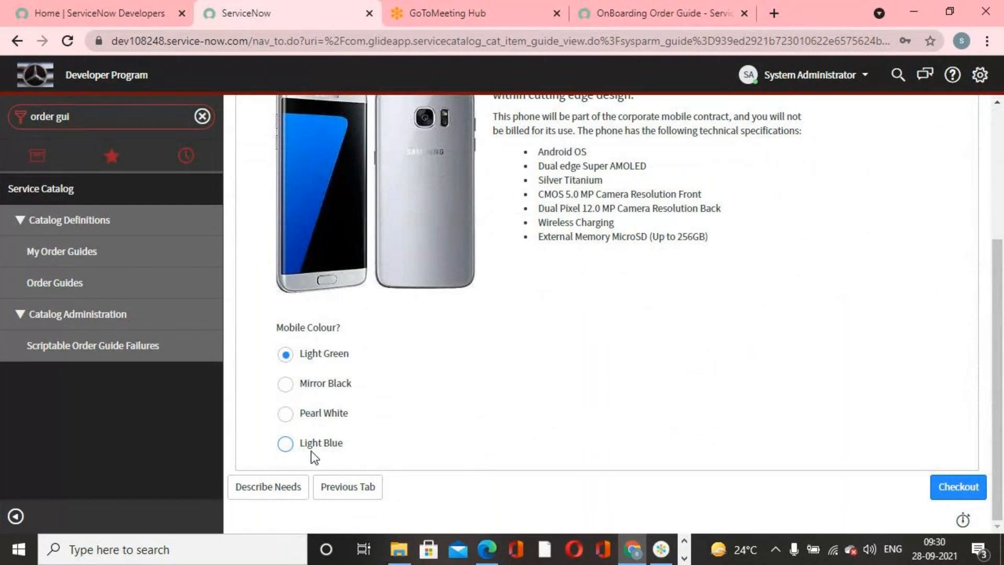
left_click(301, 355)
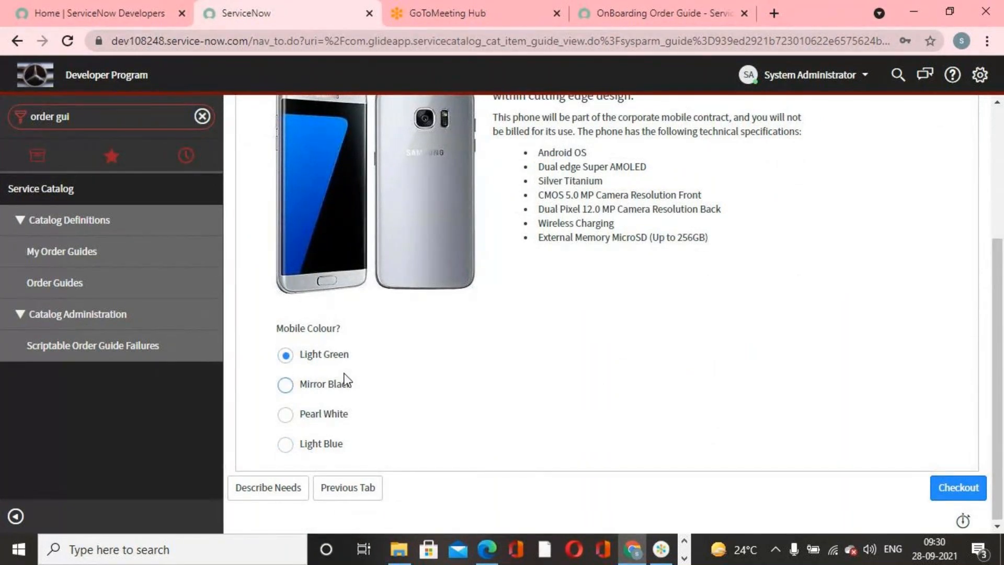
Leave the Samsung Galaxy S7 Edge options and open the OnBoarding Order Guide record from the order guides list.
scroll(343, 373, "up", 3)
scroll(345, 378, "down", 3)
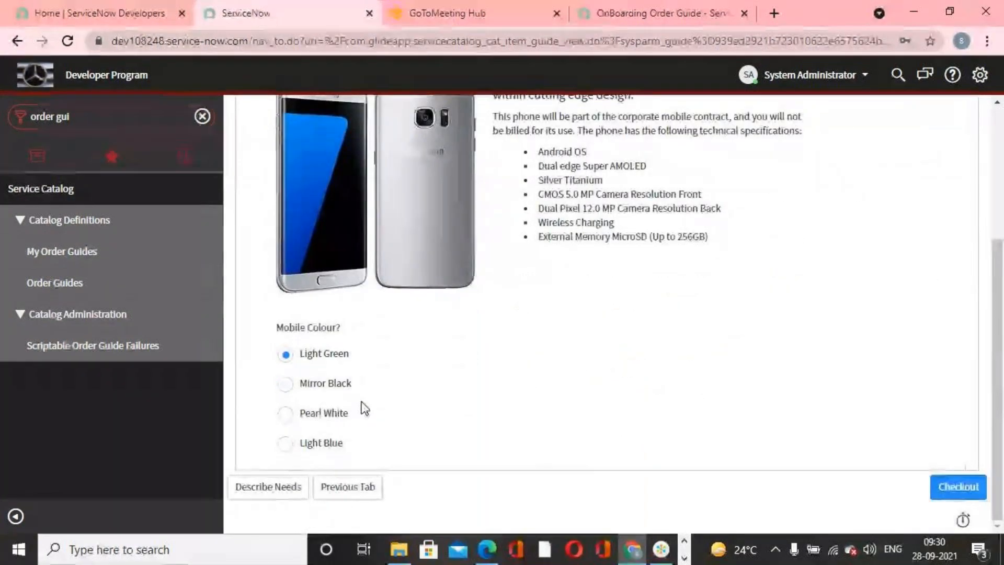
scroll(262, 233, "up", 4)
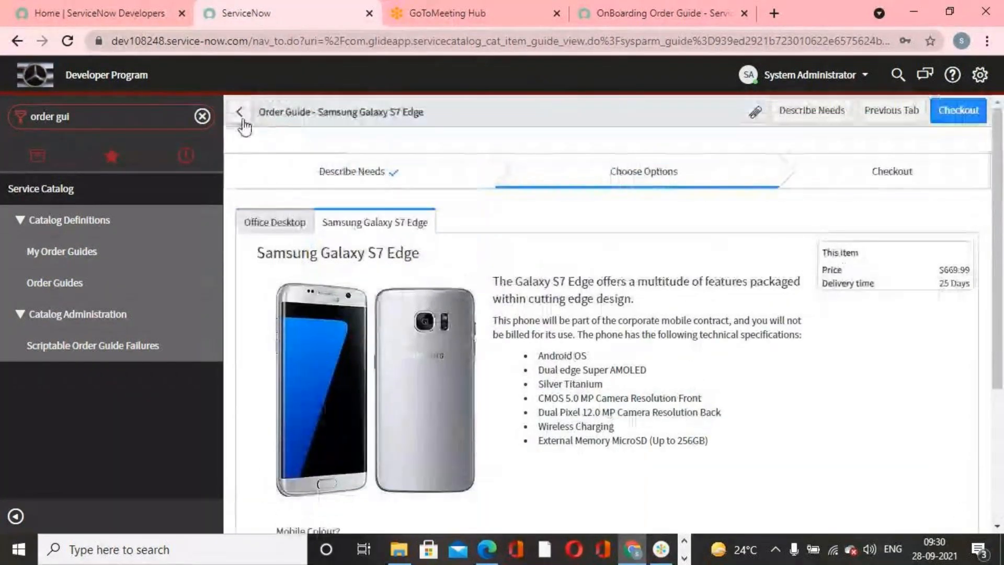
left_click(239, 111)
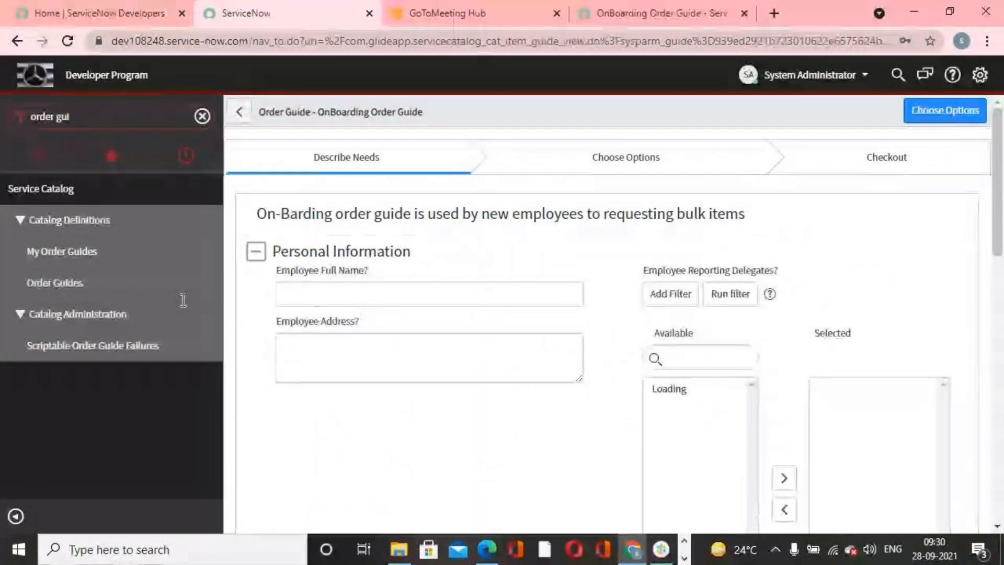
left_click(78, 287)
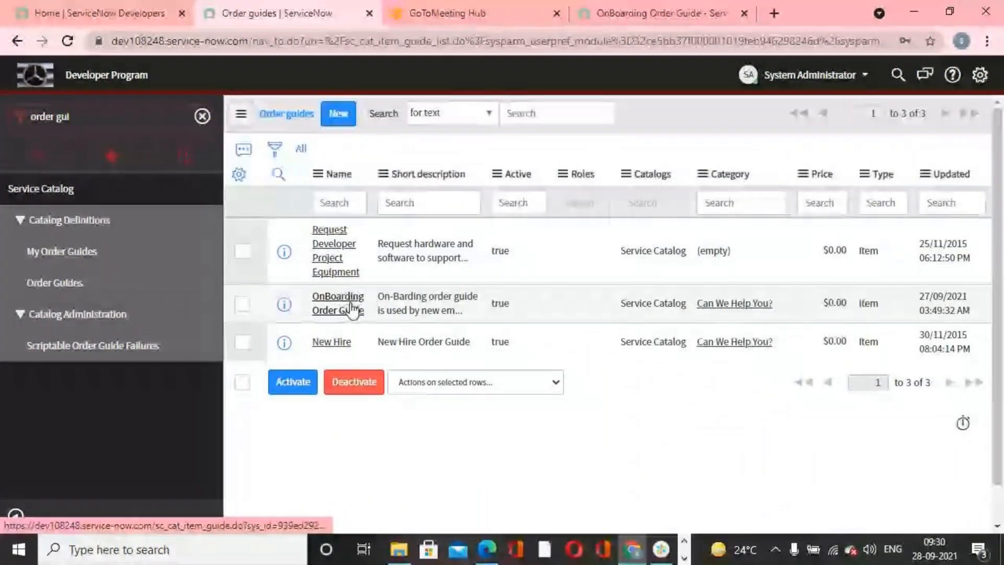
left_click(351, 309)
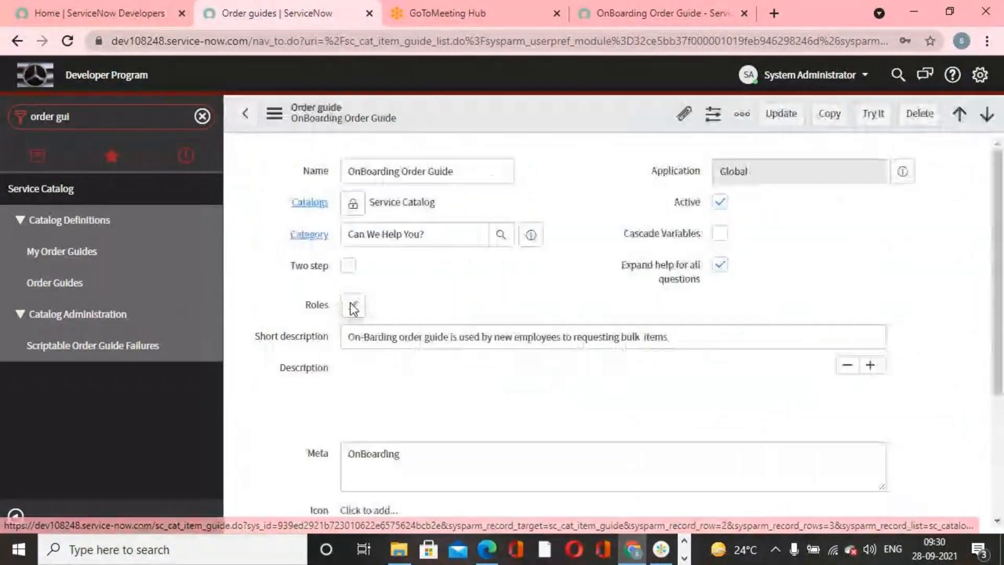
Enable Cascade Variables on the OnBoarding Order Guide and launch a trial run of the guide.
scroll(520, 326, "down", 10)
scroll(521, 340, "down", 5)
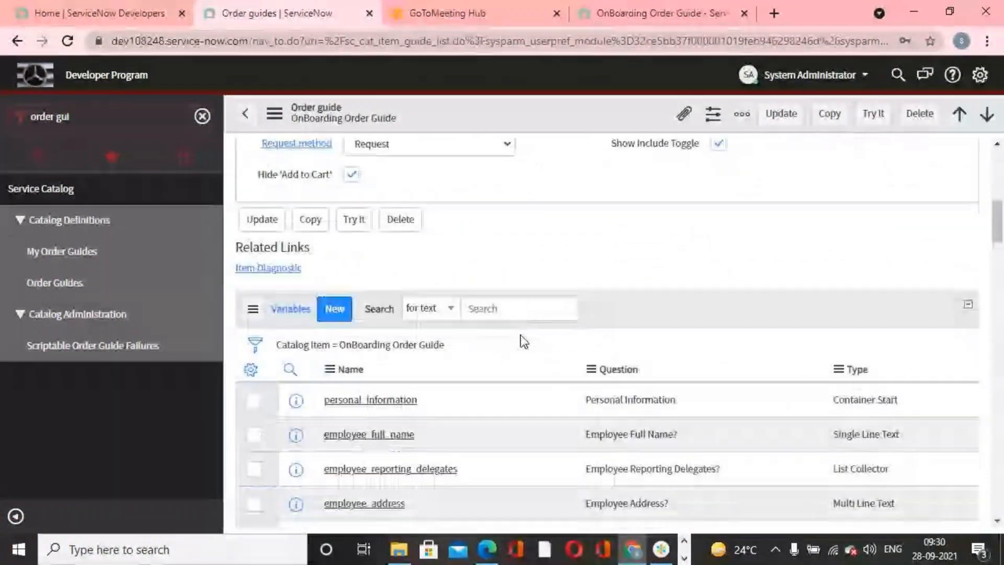
scroll(523, 340, "up", 12)
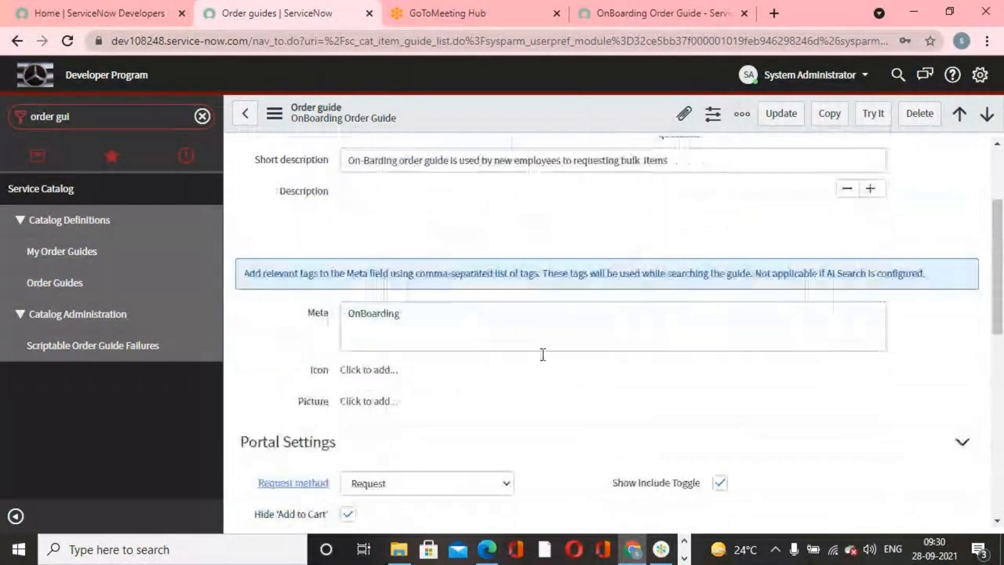
scroll(551, 366, "down", 4)
scroll(568, 360, "up", 4)
scroll(569, 360, "up", 3)
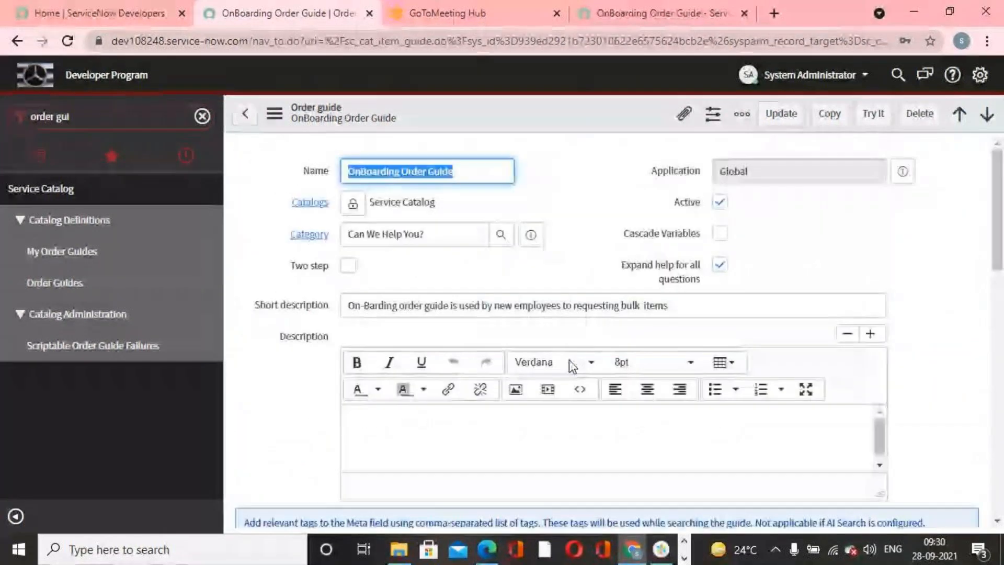
left_click(719, 233)
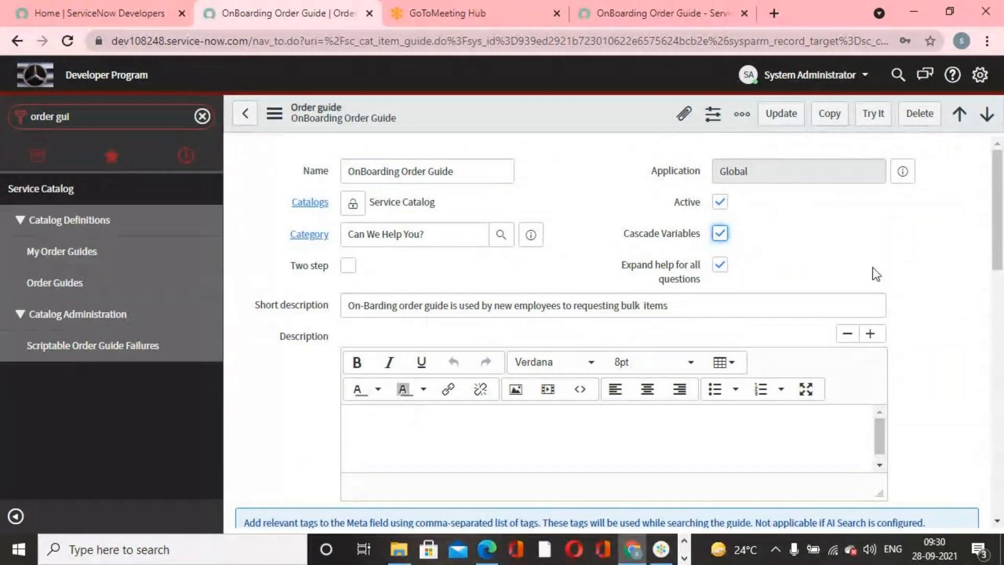
left_click(873, 120)
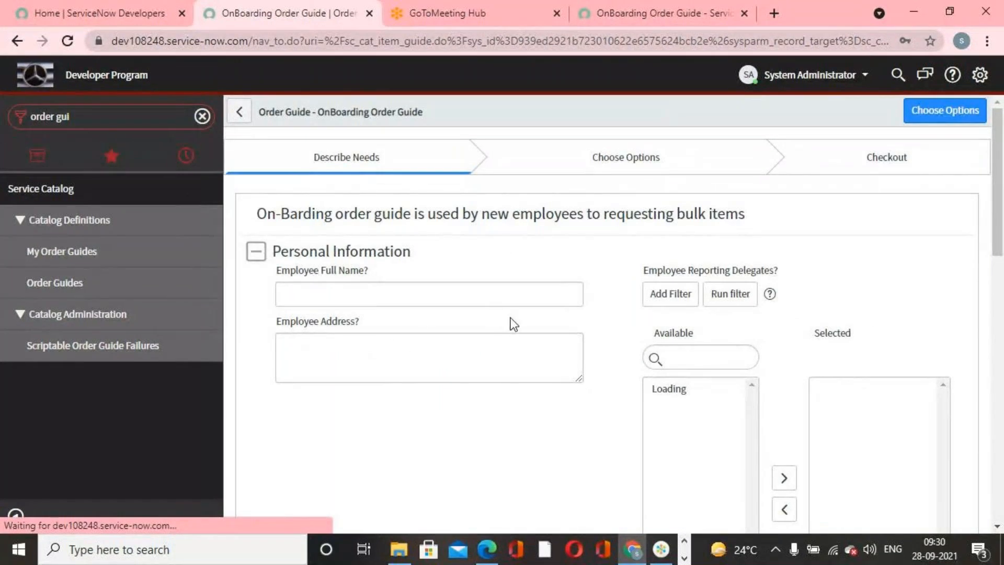
In Employee Information, set the employment type to Contract, working from home to Yes and night shifts to No.
left_click(314, 350)
left_click(498, 413)
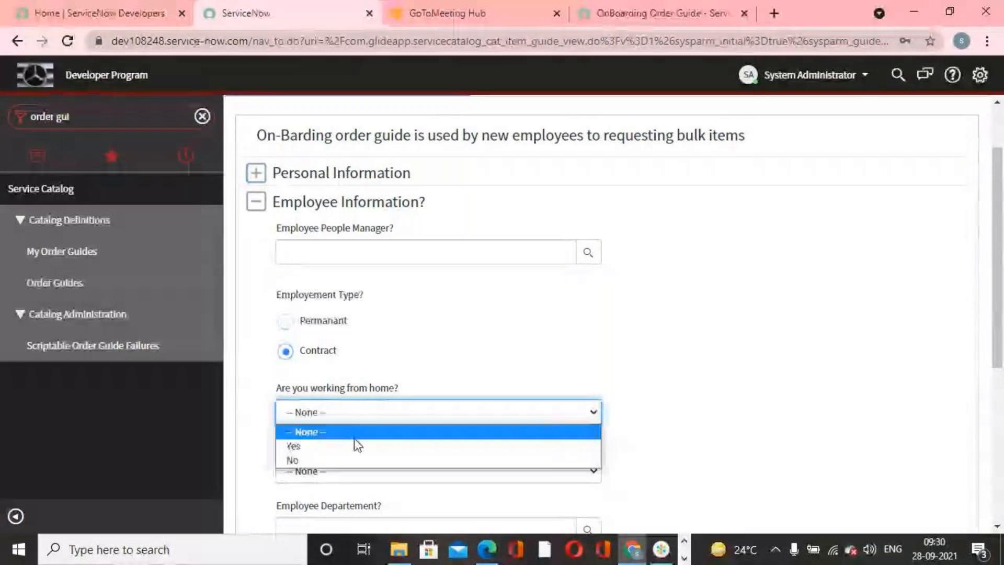
left_click(354, 444)
scroll(476, 424, "down", 3)
left_click(542, 320)
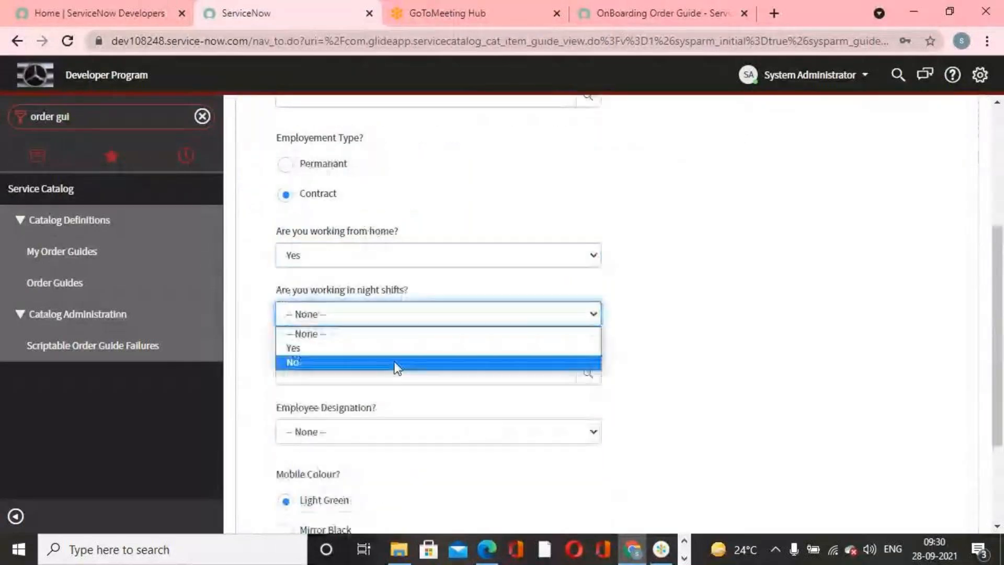
left_click(395, 365)
Set the designation to ITAM, department to IT and mobile colour to Mirror Black, and proceed to choosing options.
left_click(589, 430)
scroll(428, 418, "down", 1)
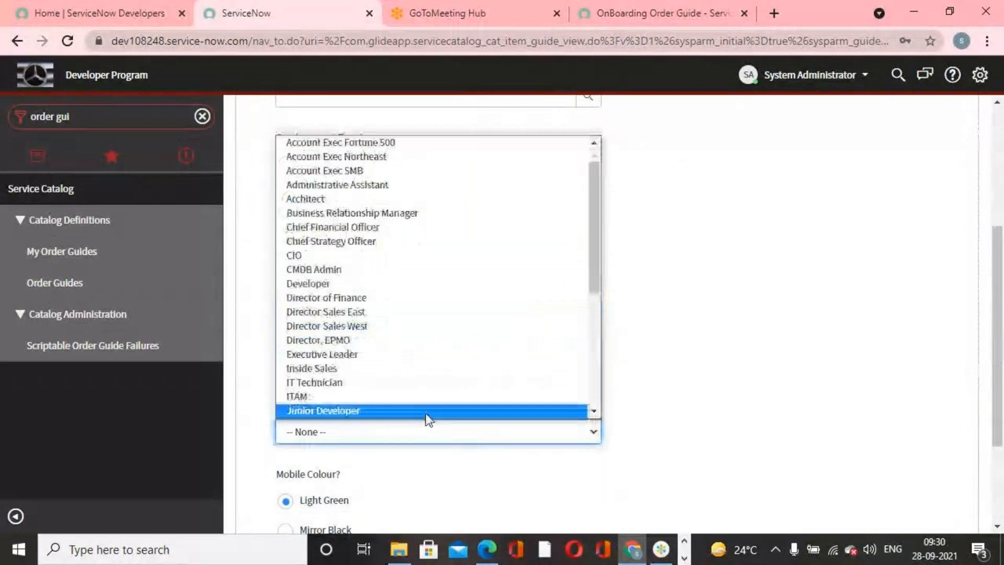
left_click(366, 395)
scroll(397, 418, "down", 3)
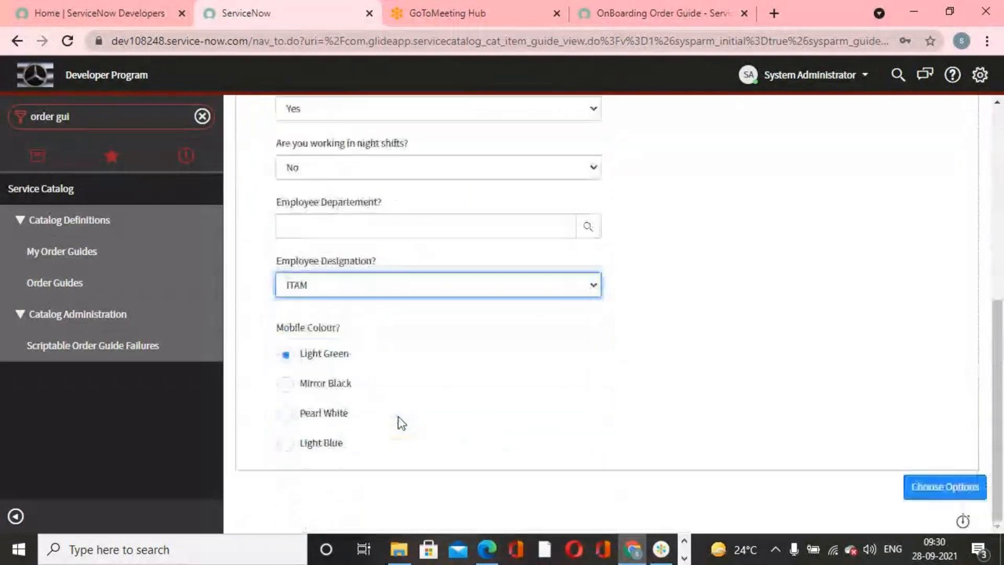
left_click(588, 226)
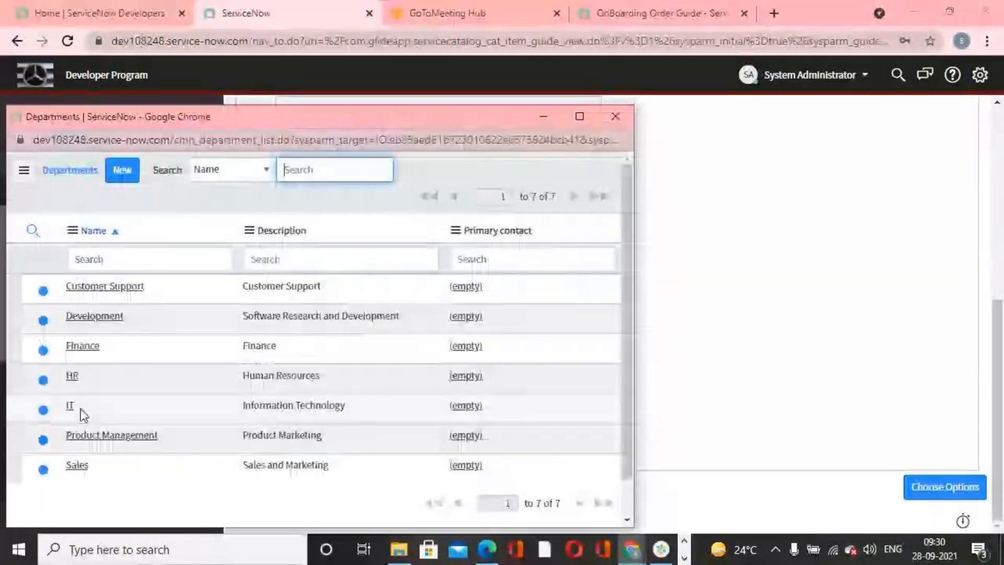
left_click(71, 407)
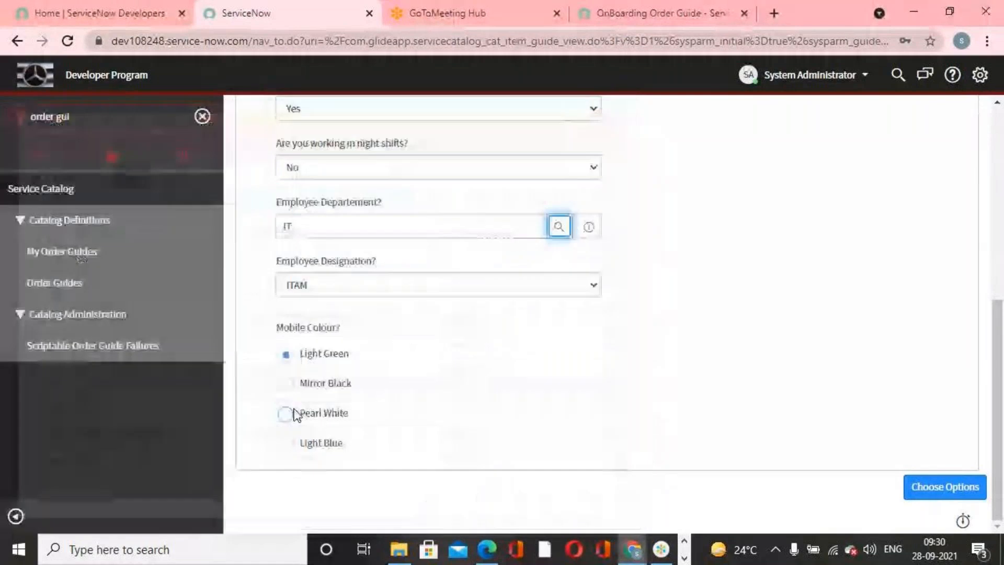
left_click(944, 486)
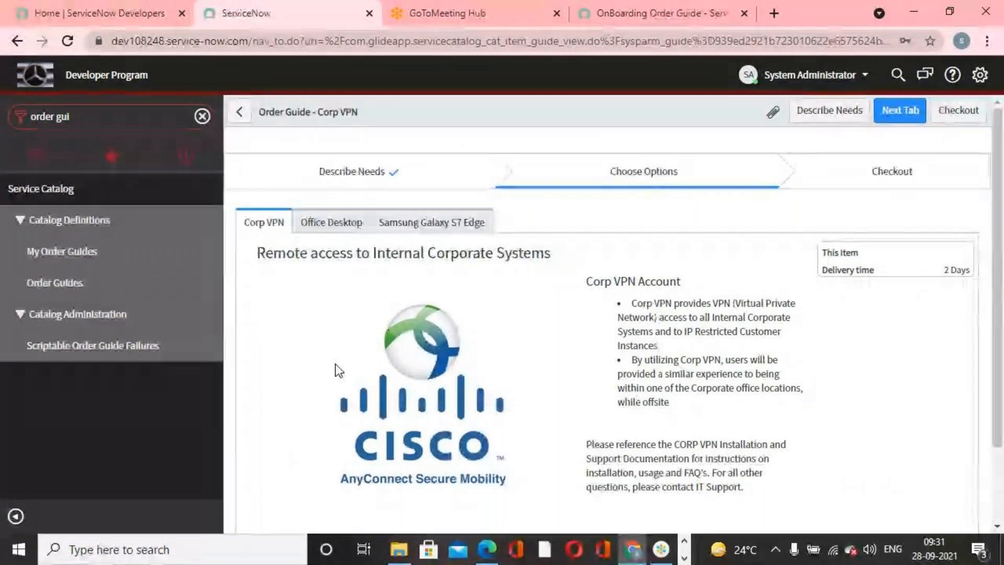
Examine the Mobile Colour question on the Samsung Galaxy S7 Edge item to check the cascaded value.
scroll(334, 363, "down", 2)
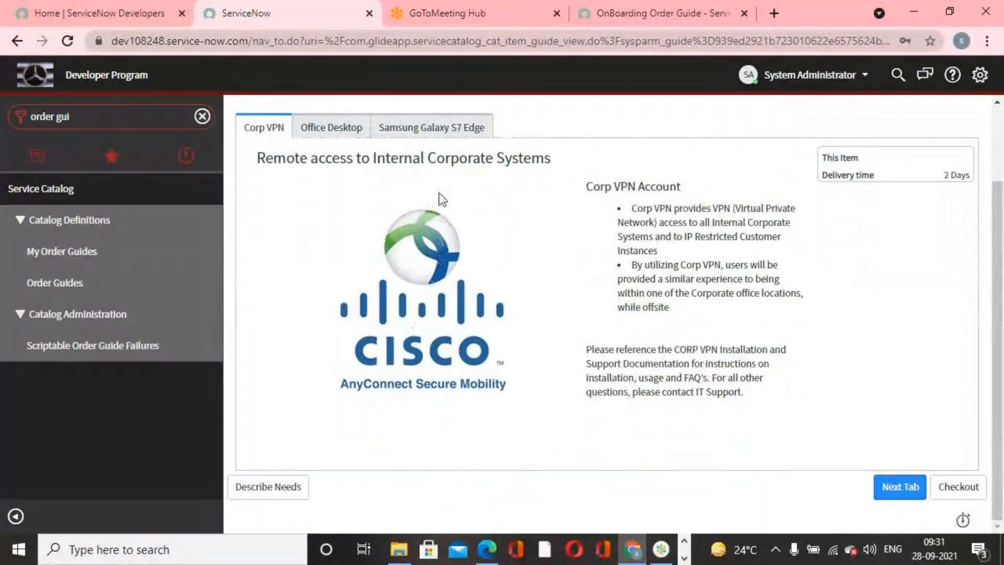
left_click(453, 128)
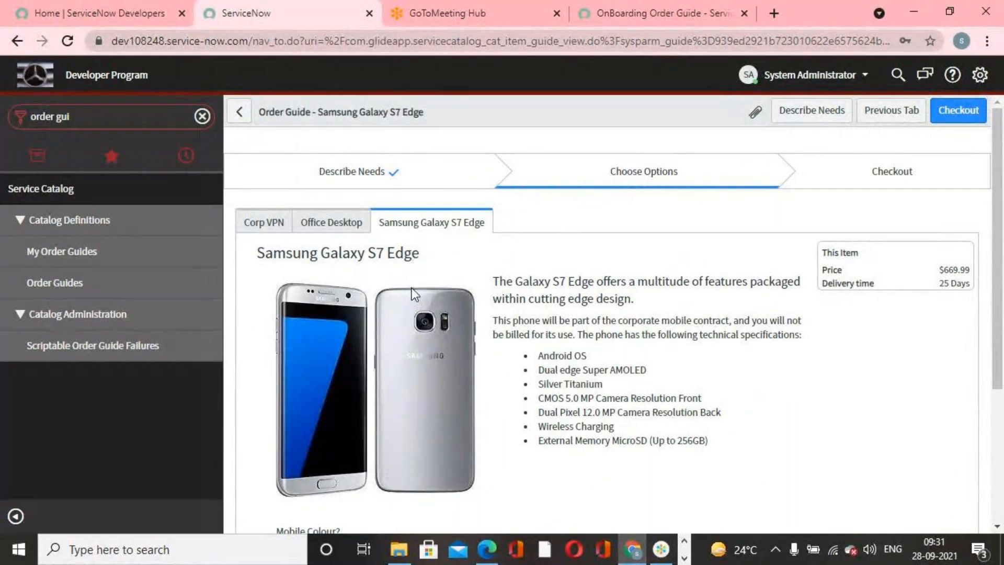
scroll(465, 334, "down", 4)
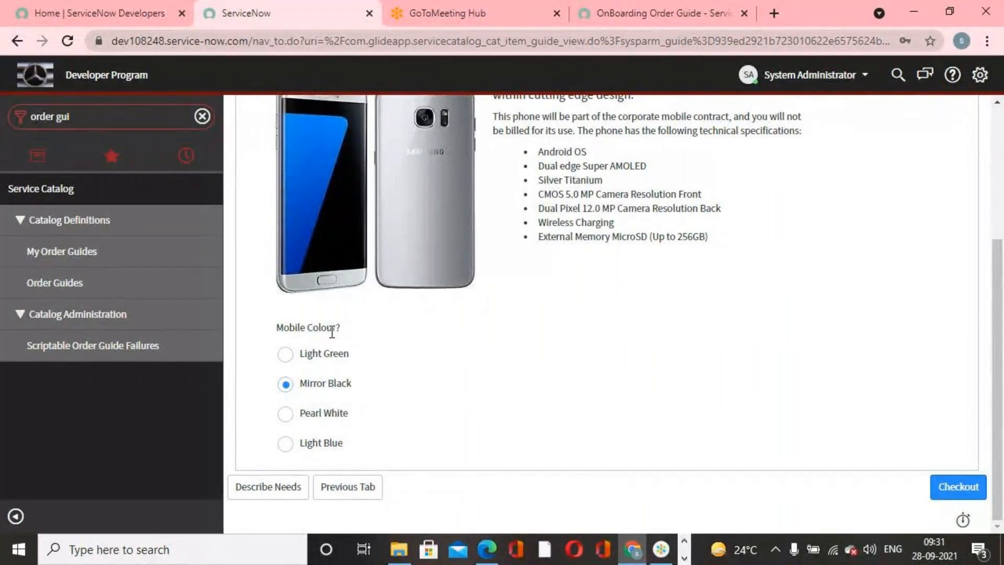
left_click_drag(354, 335, 276, 326)
left_click(418, 405)
left_click_drag(276, 328, 332, 329)
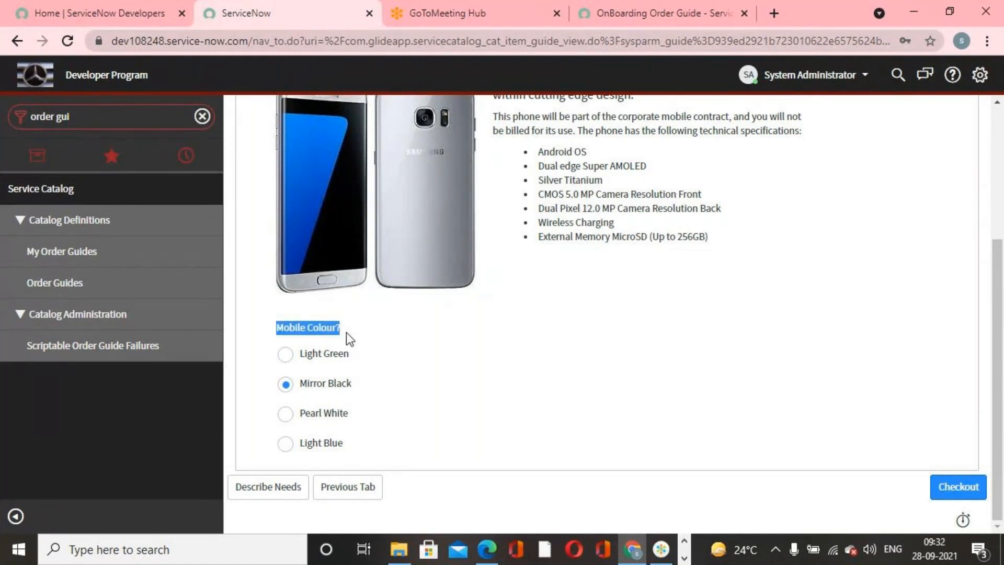
left_click(426, 404)
scroll(425, 402, "up", 4)
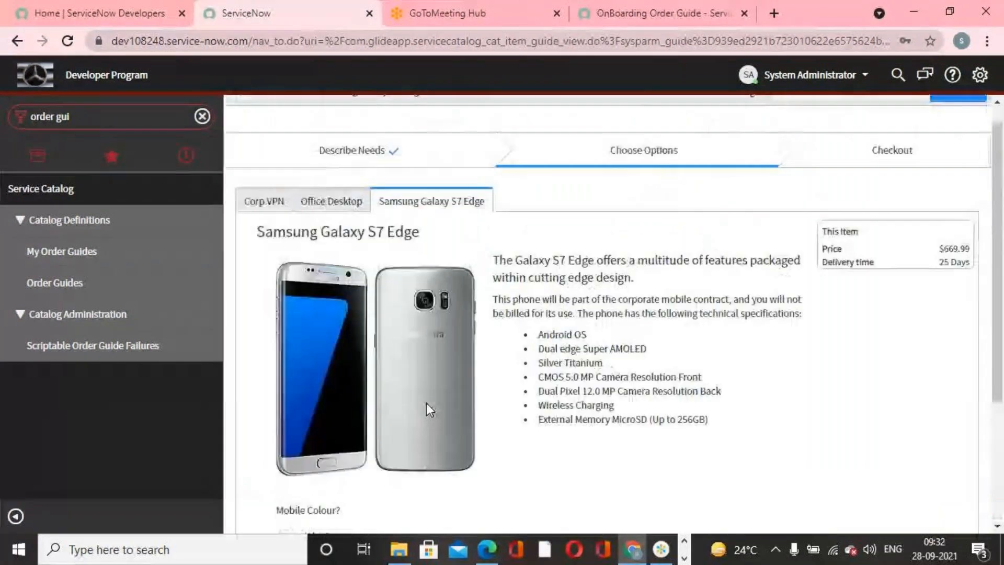
left_click(671, 546)
left_click(671, 546)
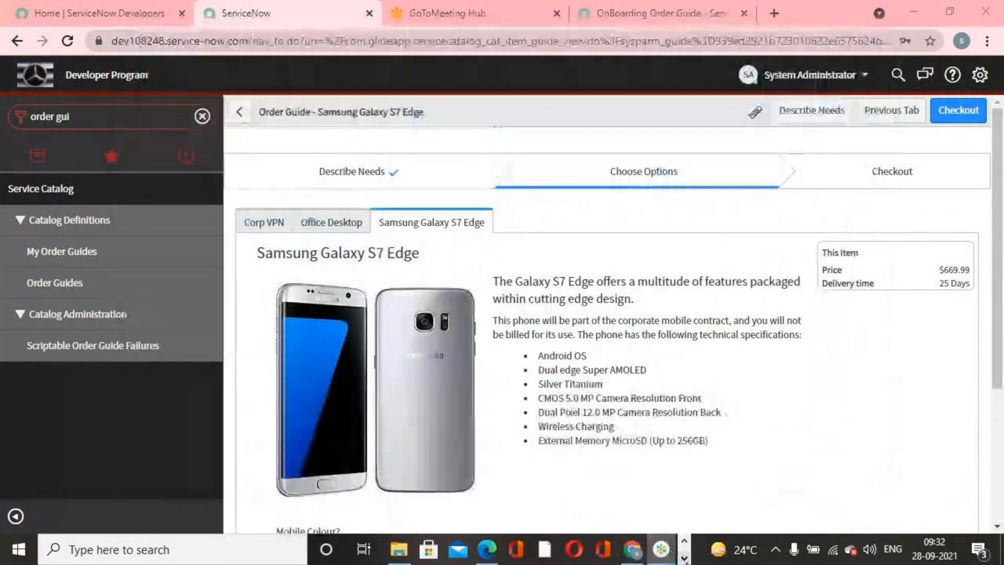
left_click(683, 558)
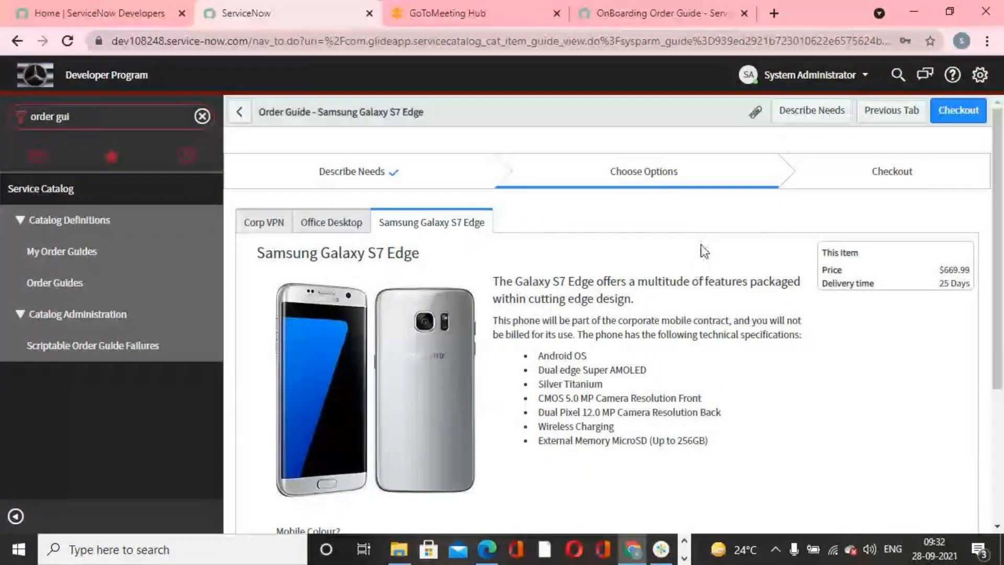
left_click(129, 119)
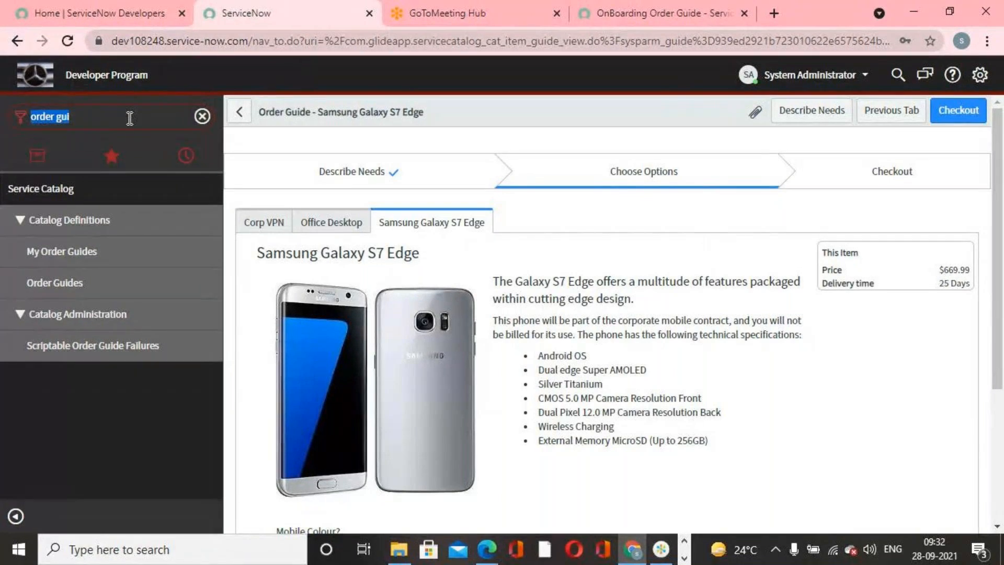
Switch to the Service Portal, browse the catalog by categories and open the Standard Laptop item.
left_click(653, 13)
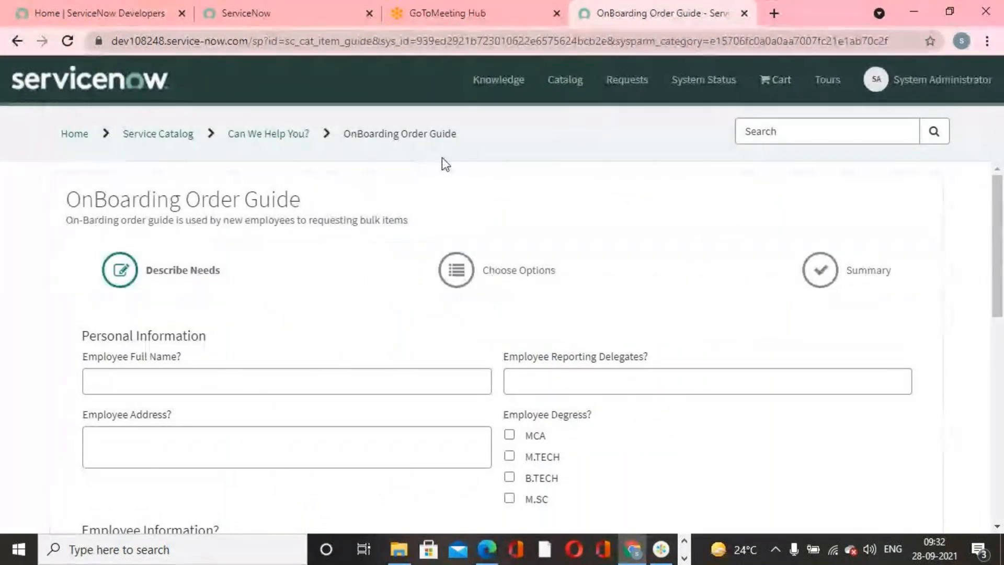
left_click(565, 79)
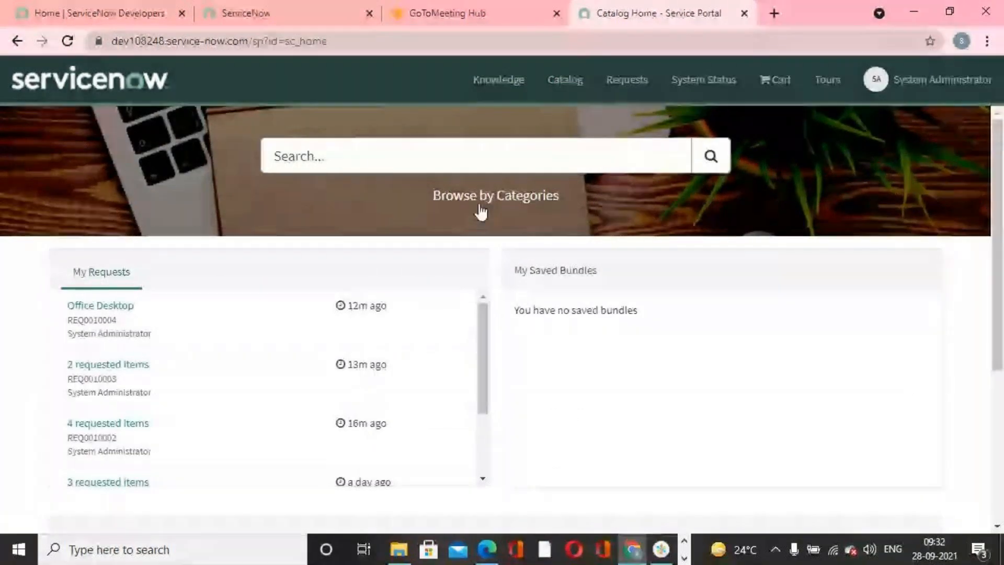
left_click(480, 207)
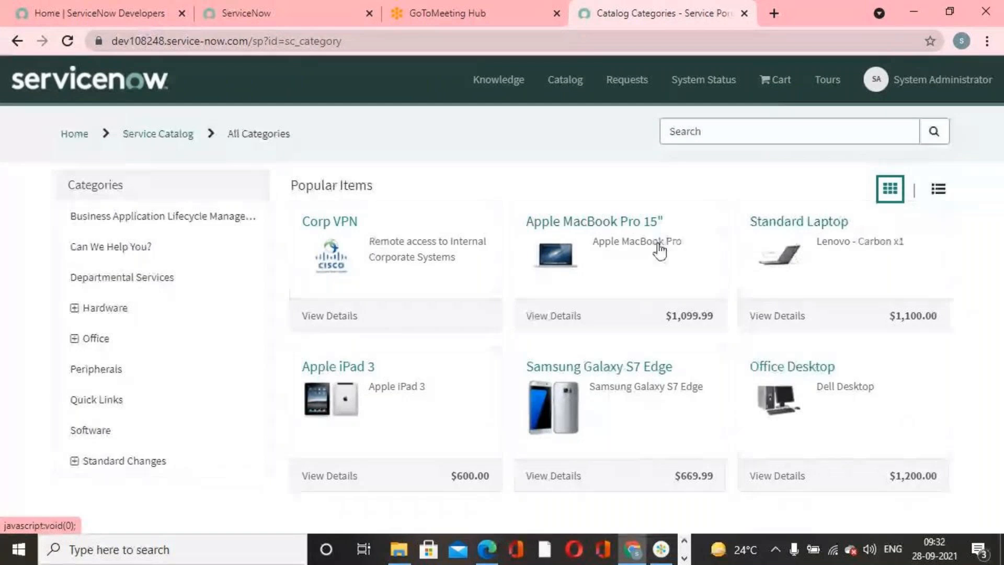
left_click(832, 249)
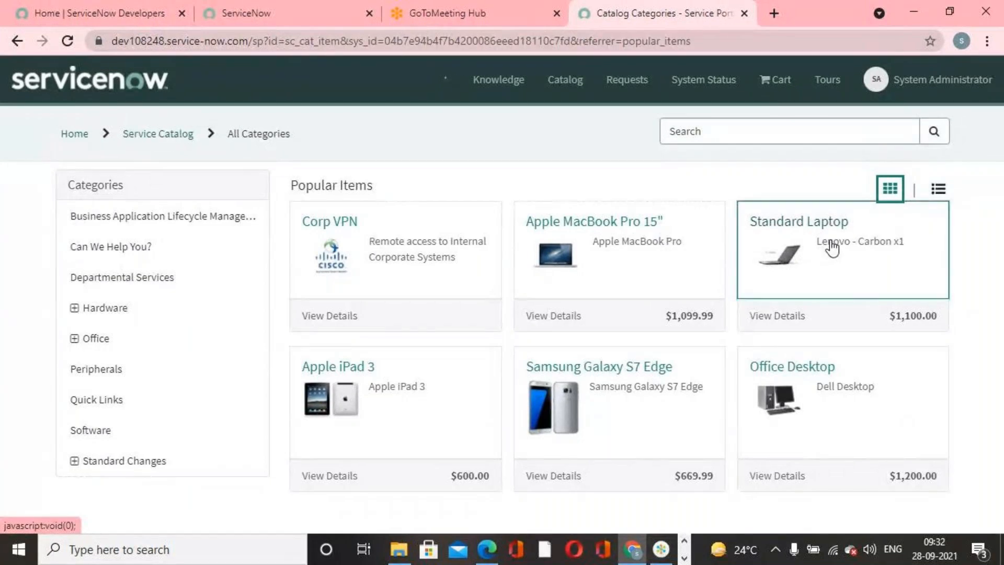
Review the Standard Laptop item, select Adobe Acrobat as optional software, and order the laptop.
scroll(587, 360, "down", 3)
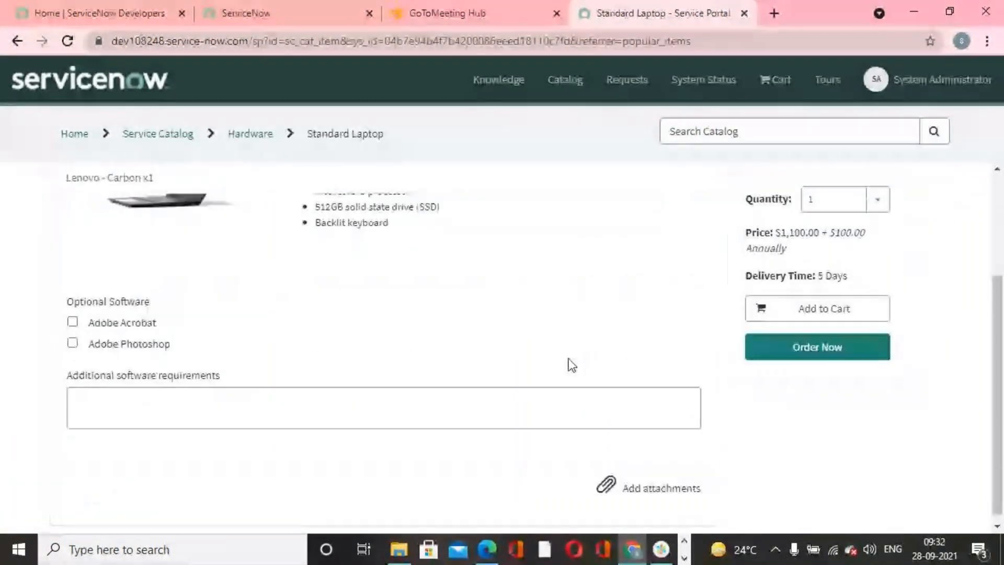
scroll(197, 336, "up", 3)
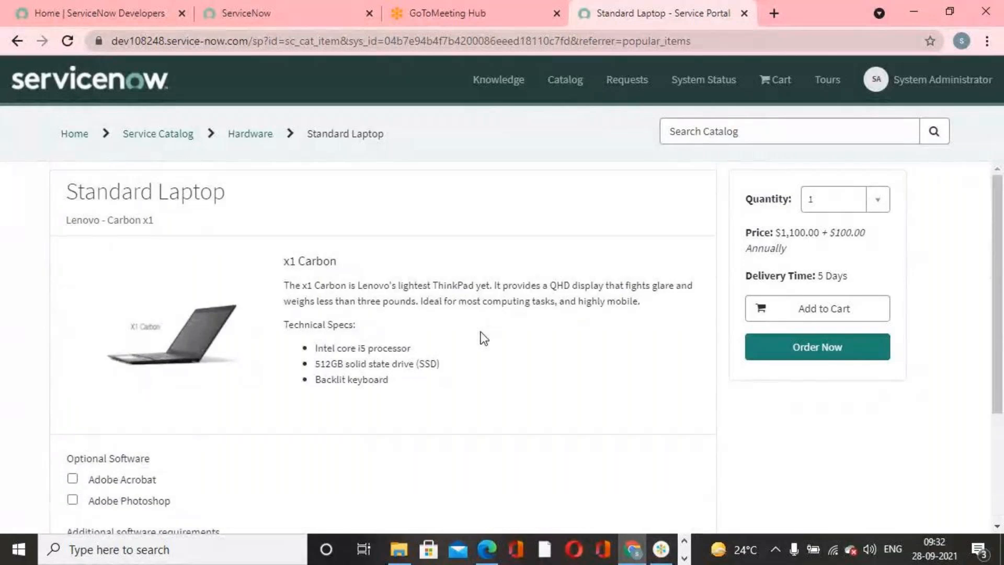
scroll(330, 339, "down", 3)
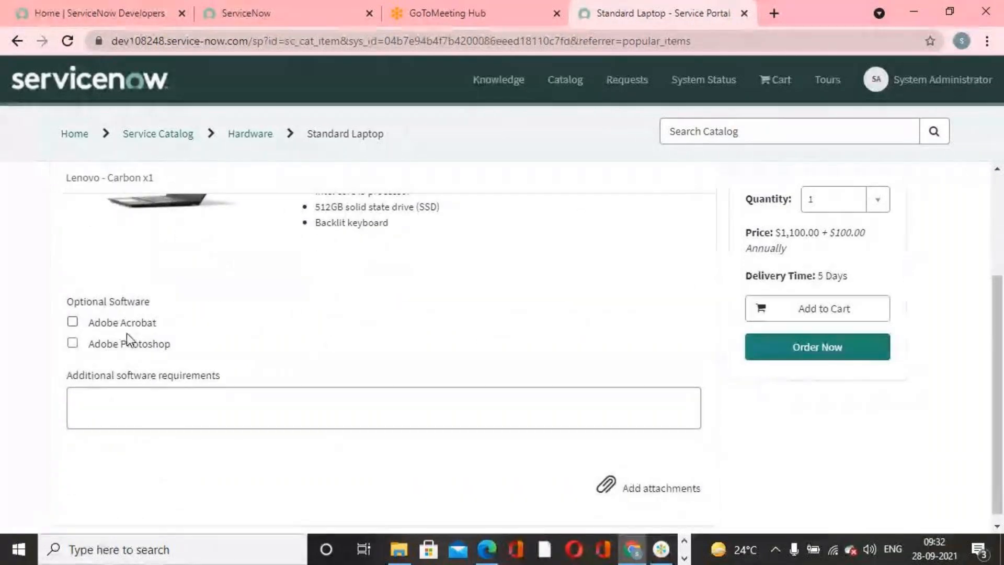
scroll(126, 334, "up", 3)
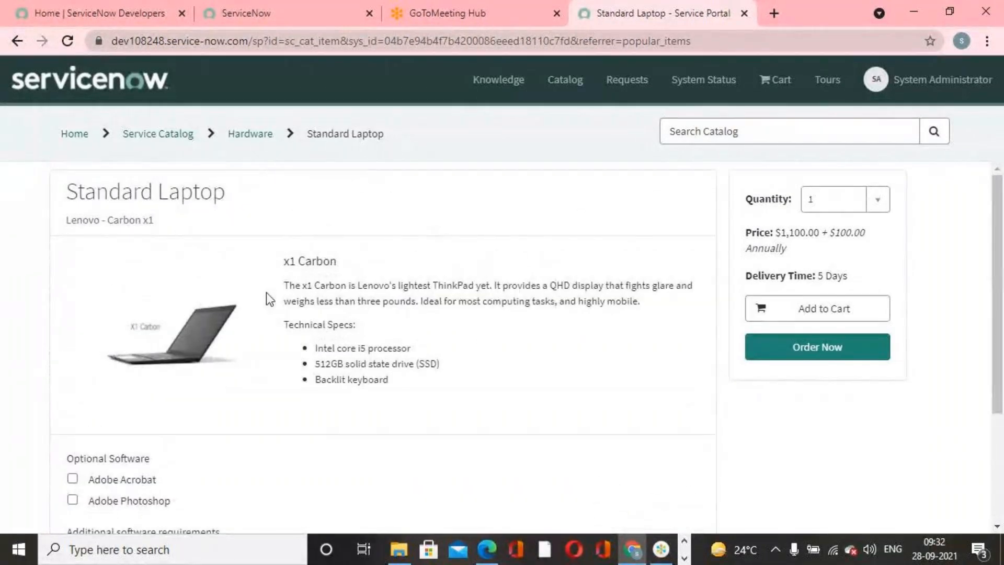
scroll(287, 360, "down", 2)
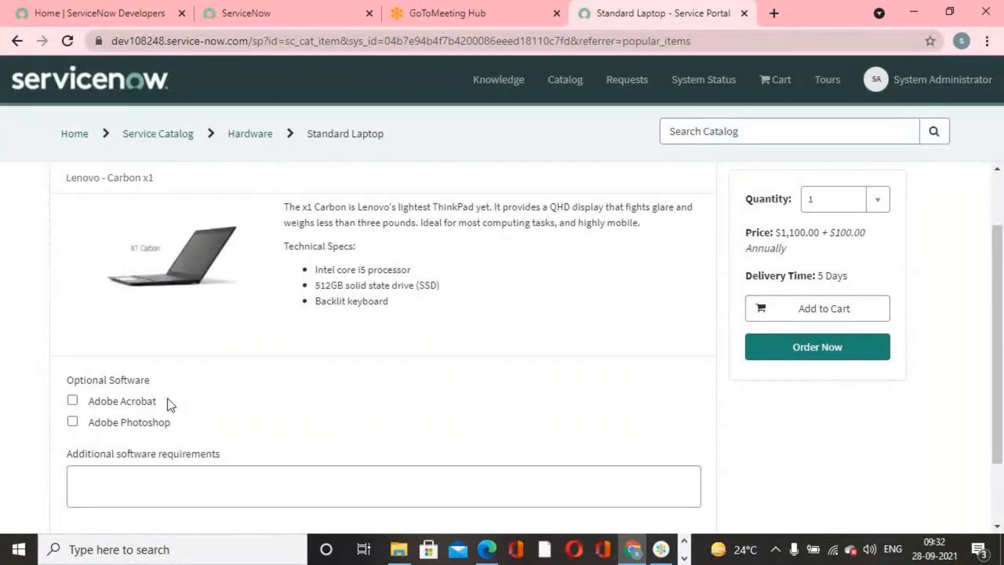
left_click(278, 488)
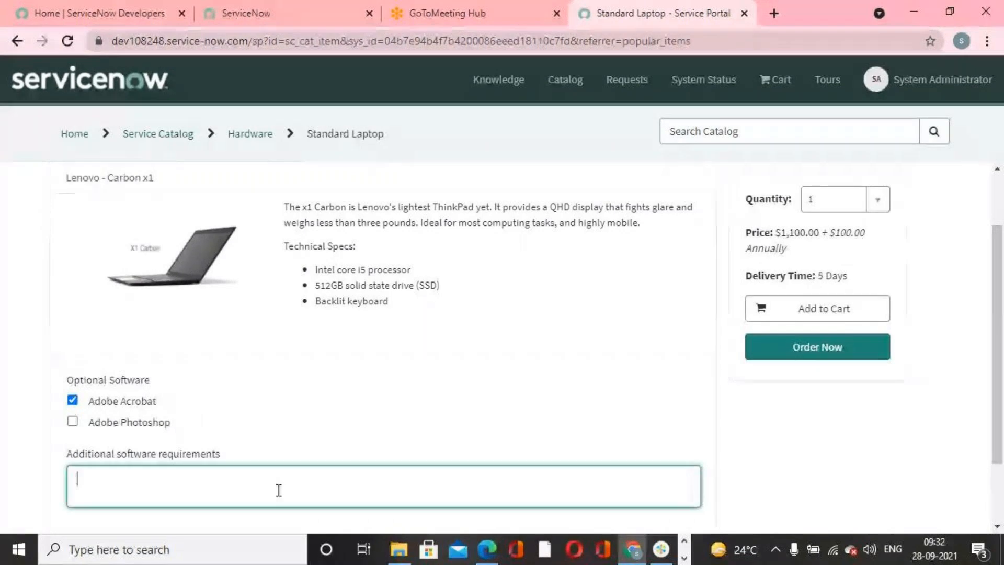
scroll(399, 481, "down", 2)
left_click(860, 354)
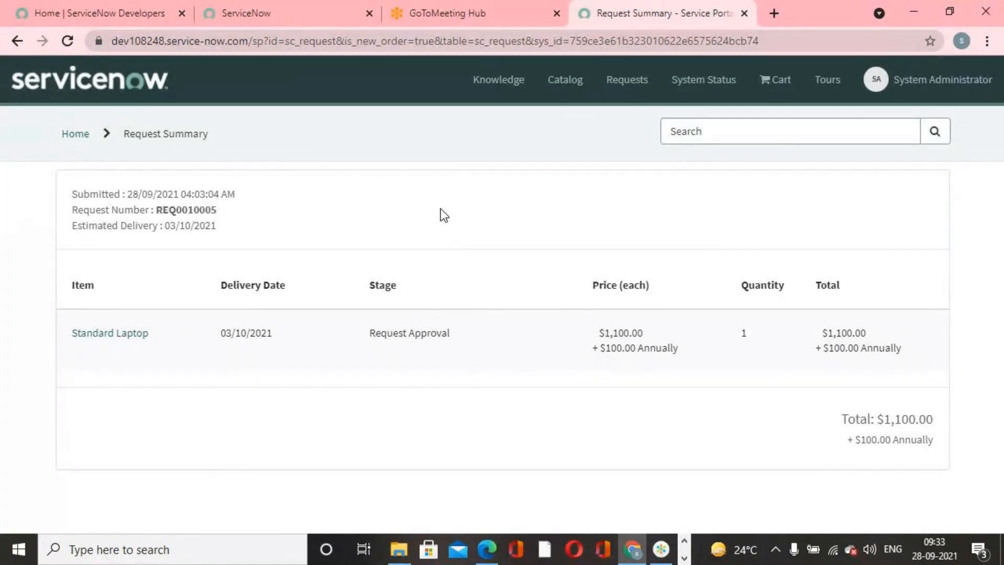
Return to the ServiceNow instance, filter the navigator by "maintain", open Maintain Items and start a new catalog item.
left_click(300, 17)
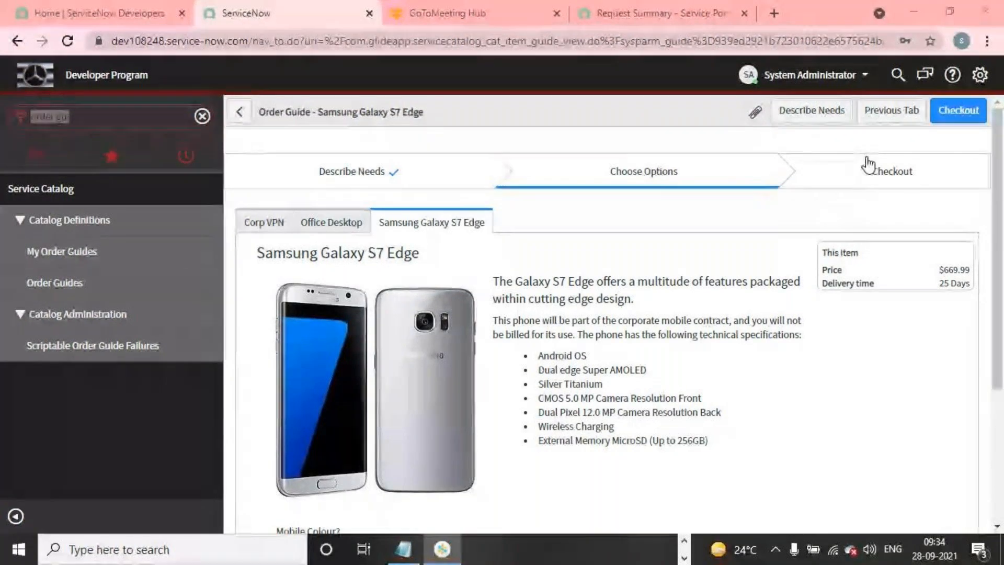
left_click(804, 24)
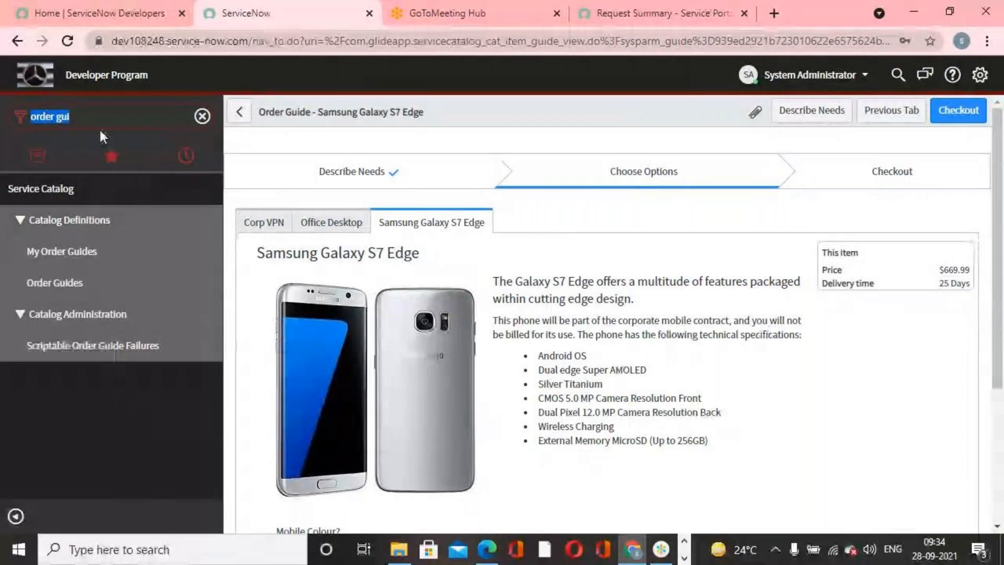
type("main")
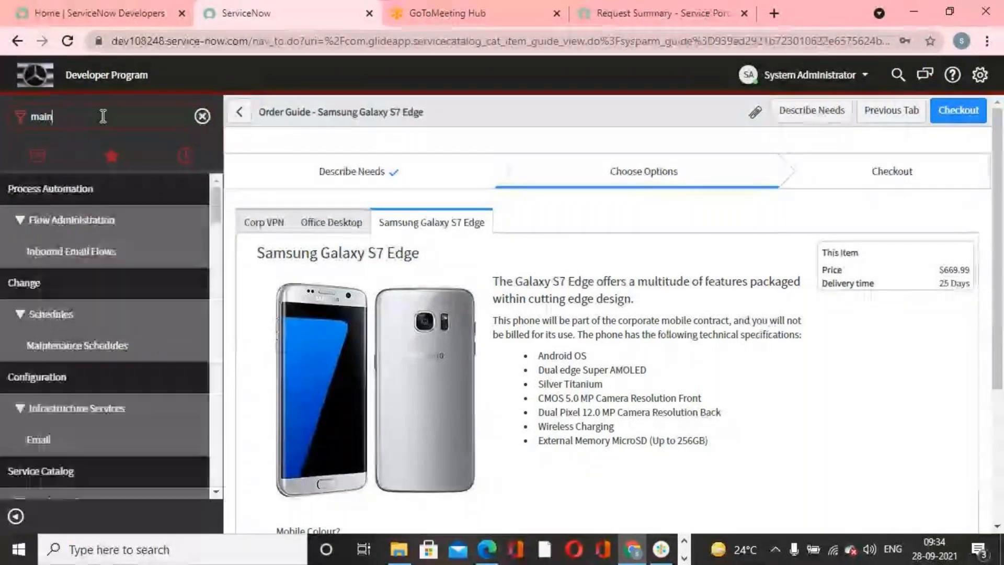
type("tain")
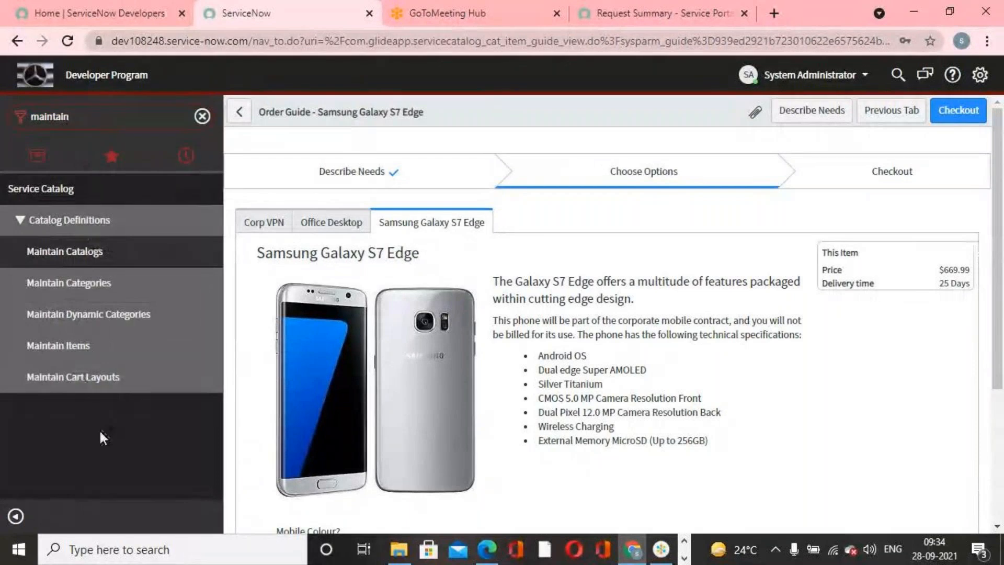
left_click(76, 353)
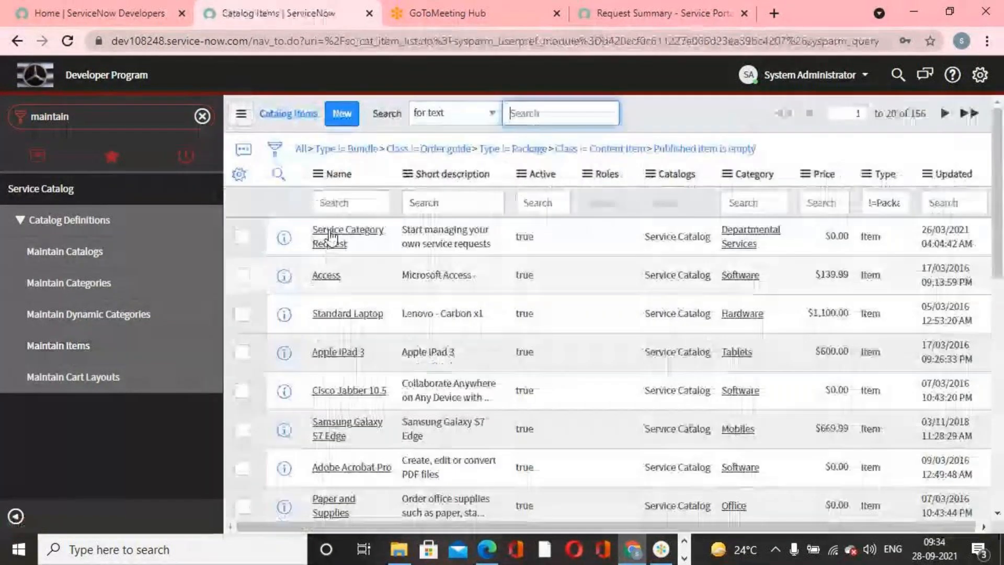
left_click(342, 114)
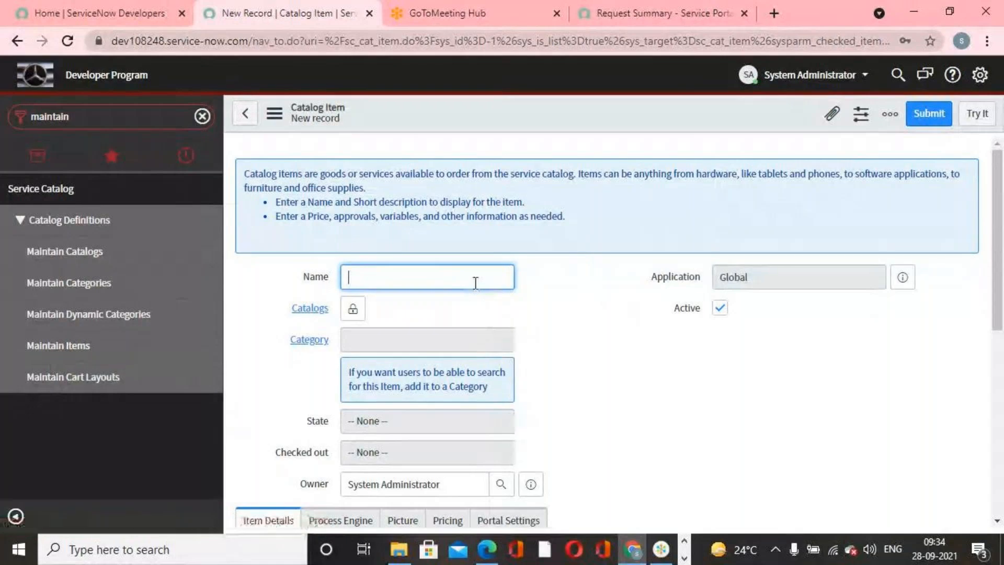
Name the new catalog item "I Phone 13s Pro".
left_click(113, 351)
type("I Phone ")
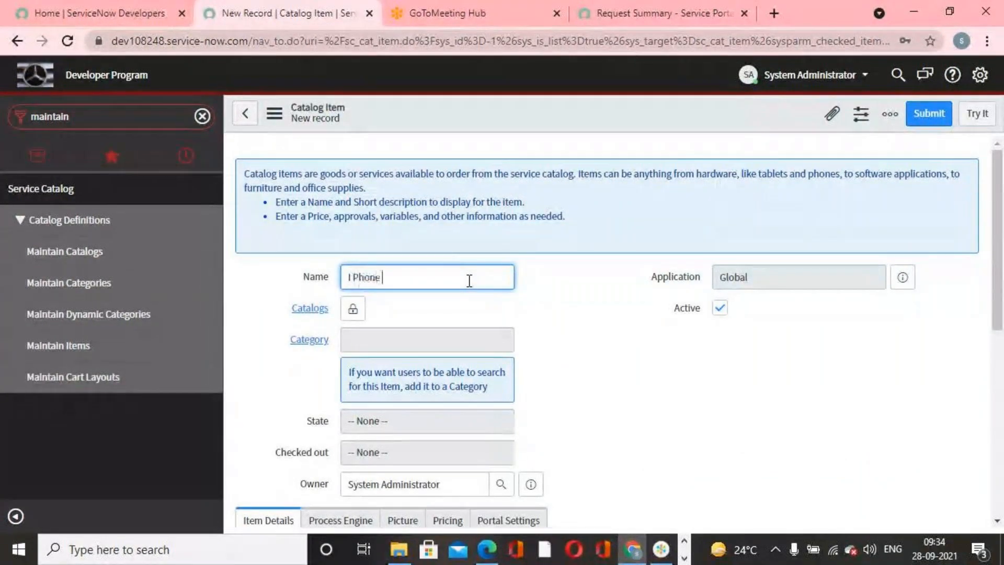
type("13s Pro")
left_click(569, 315)
Assign the item to the Service Catalog and set its category to Mobiles.
left_click(352, 309)
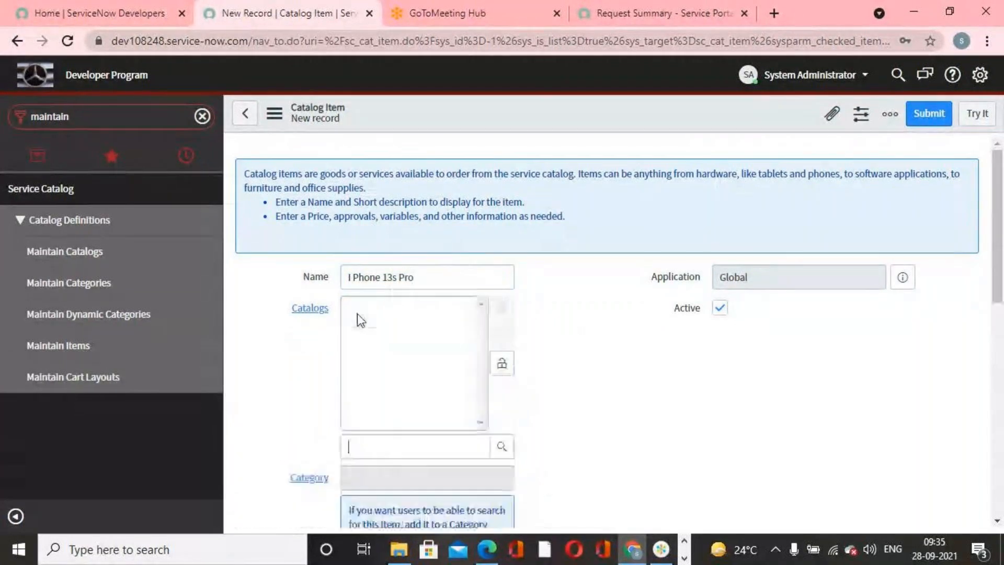
scroll(441, 455, "down", 1)
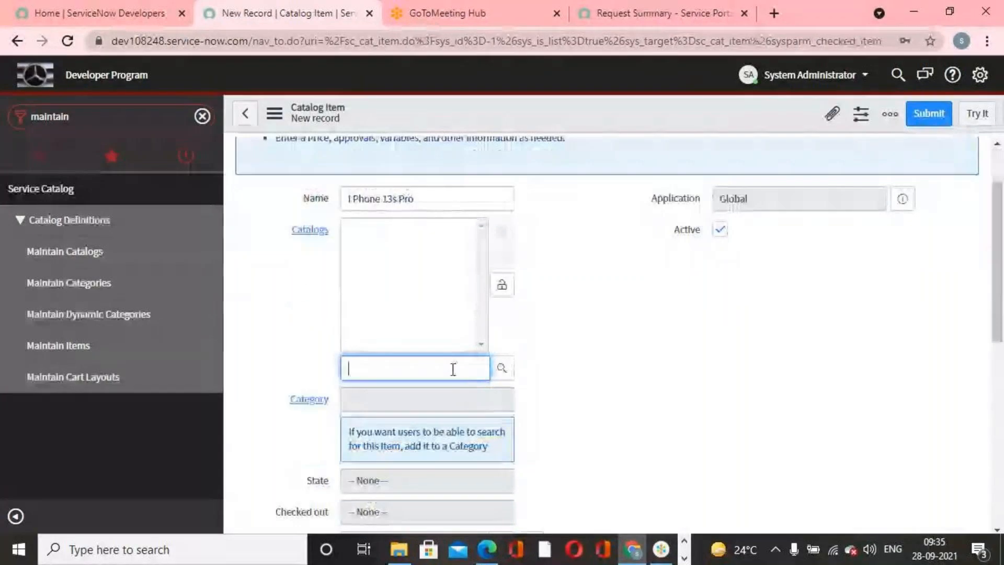
type("service cata")
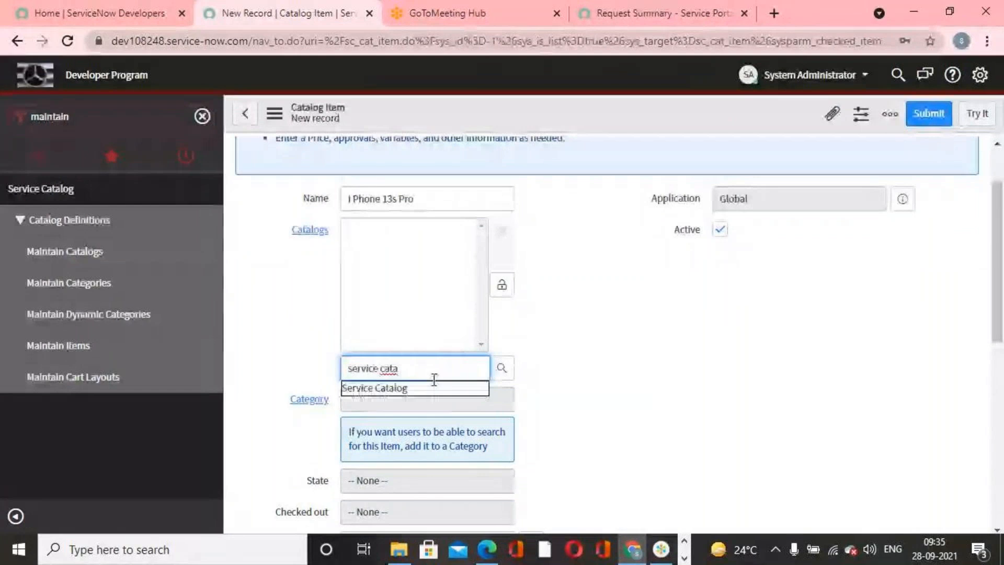
left_click(427, 390)
left_click(501, 285)
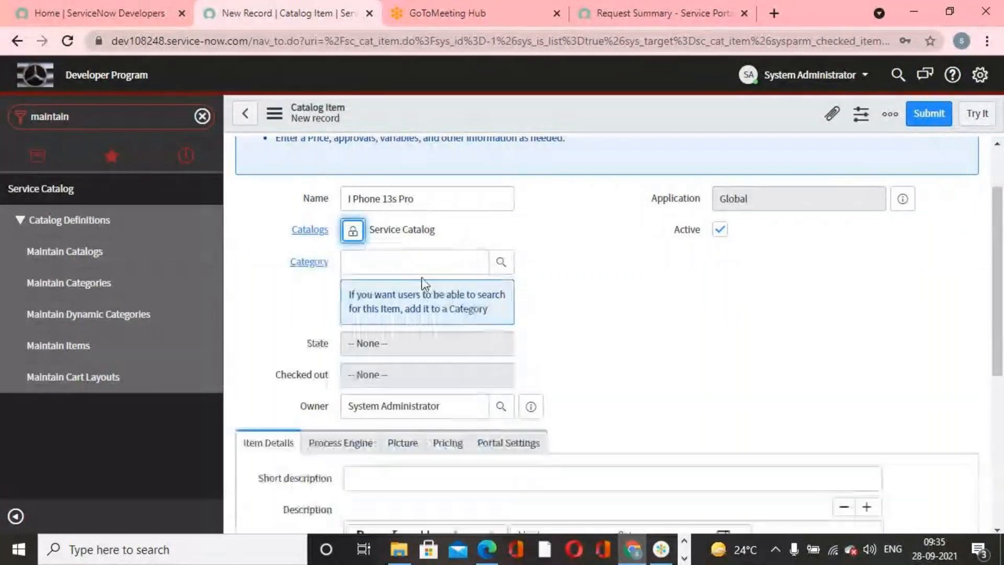
type("mobi")
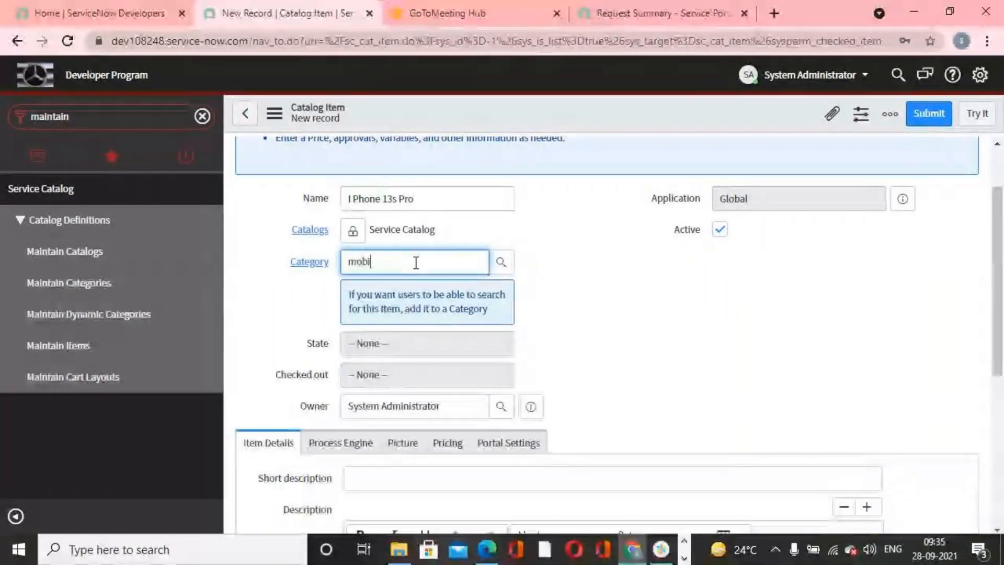
type("le")
left_click(416, 298)
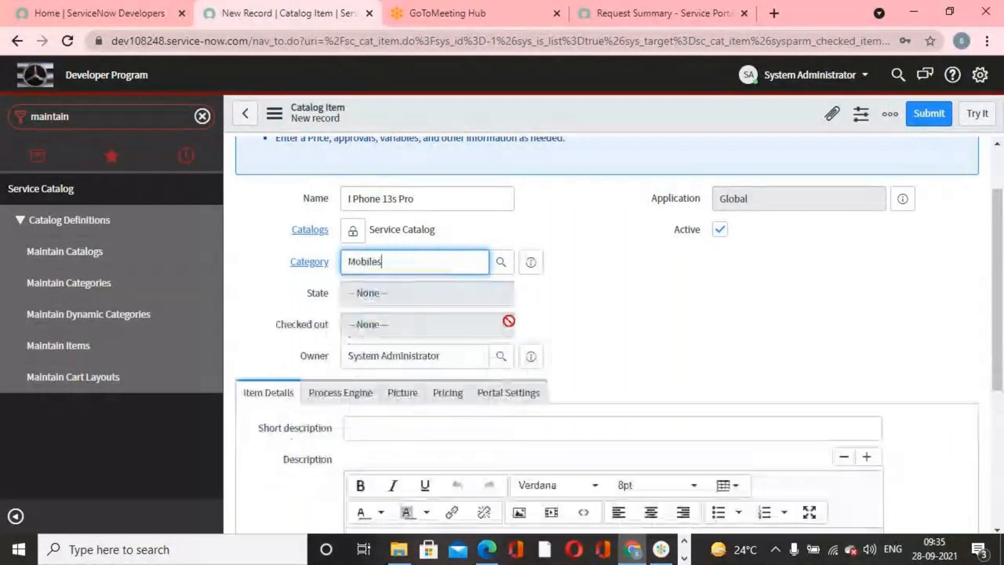
left_click(651, 338)
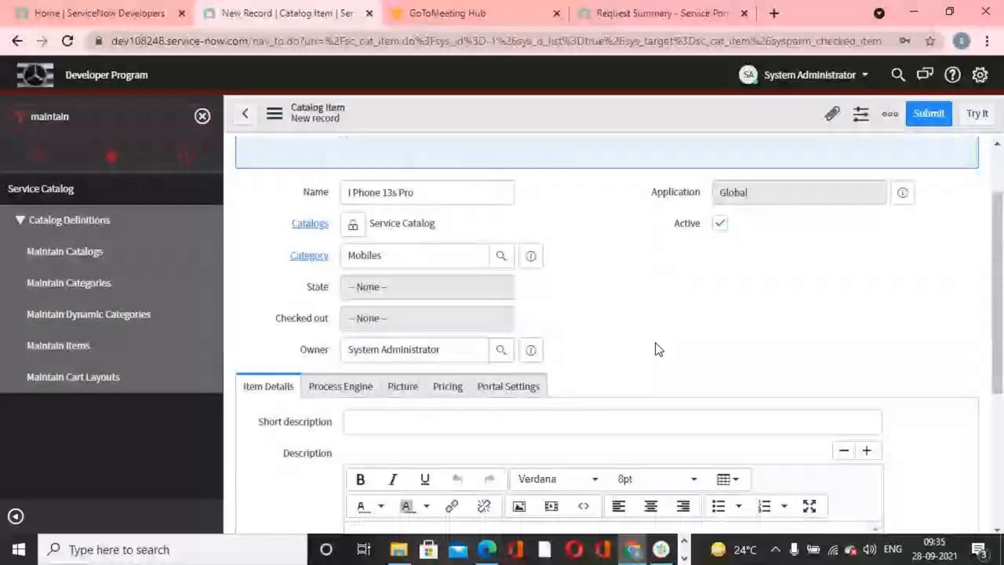
Copy the item's name into the Short description field.
scroll(657, 347, "down", 3)
scroll(478, 266, "up", 5)
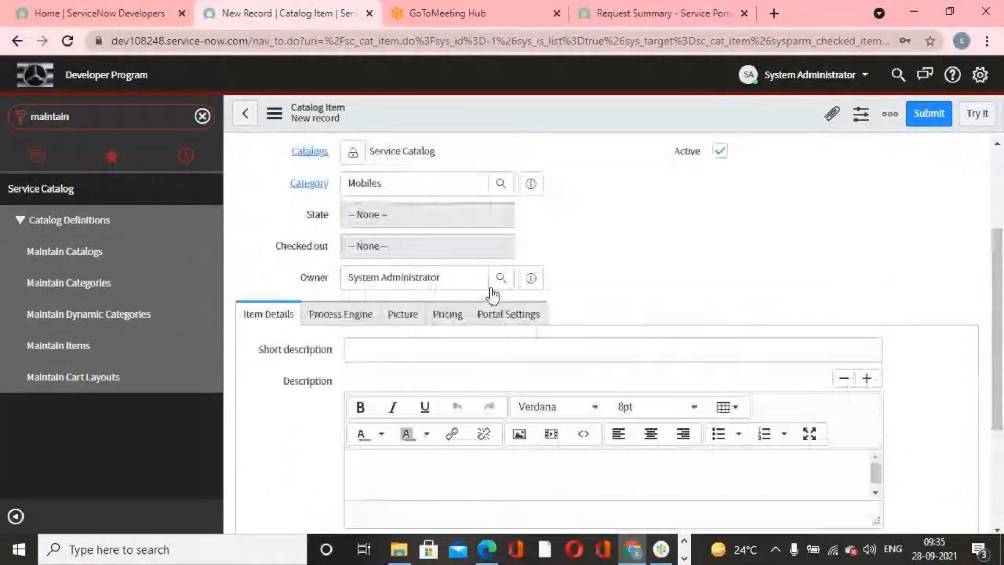
triple_click(478, 280)
key("ctrl+c")
scroll(494, 376, "down", 5)
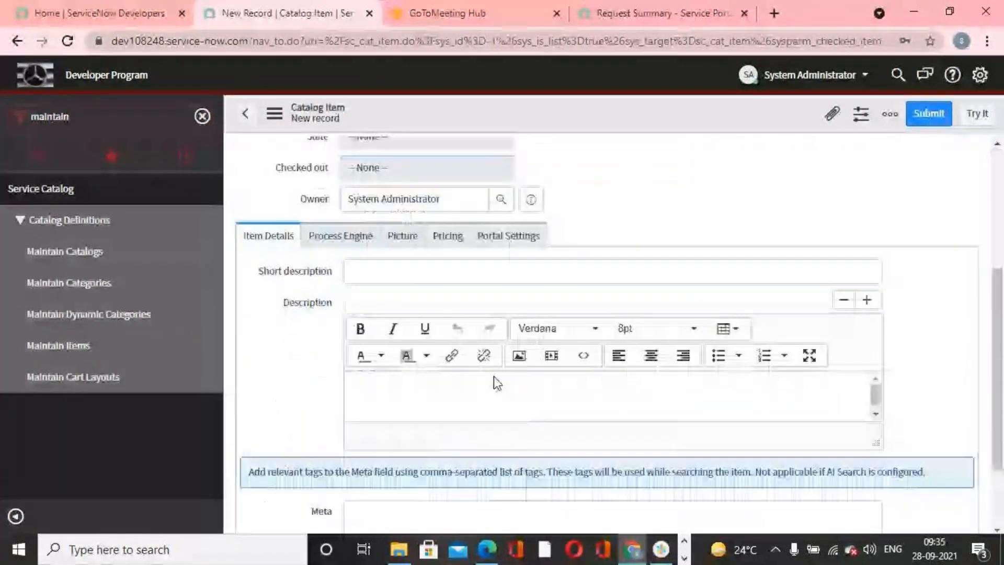
left_click(470, 283)
key("ctrl+v")
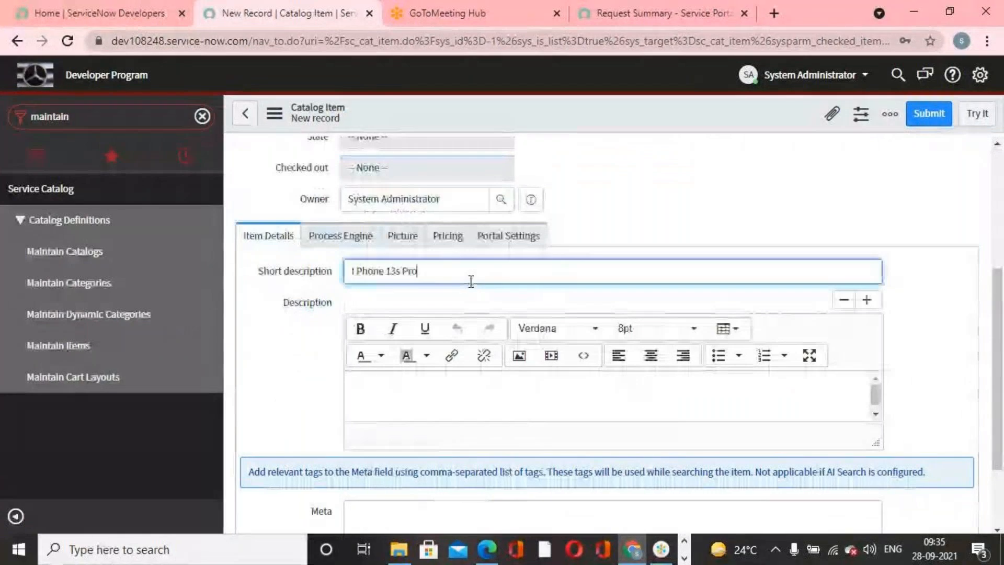
Extend the short description to read "Requesting I Phone 13s Pro mobile for office purpose".
type("for")
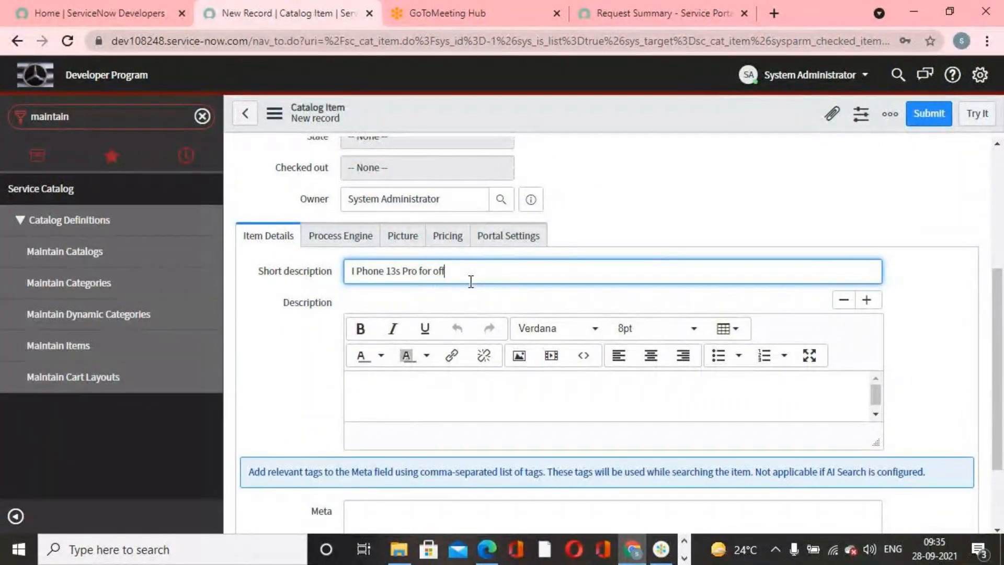
key("BackSpace")
left_click(352, 270)
type("Reque")
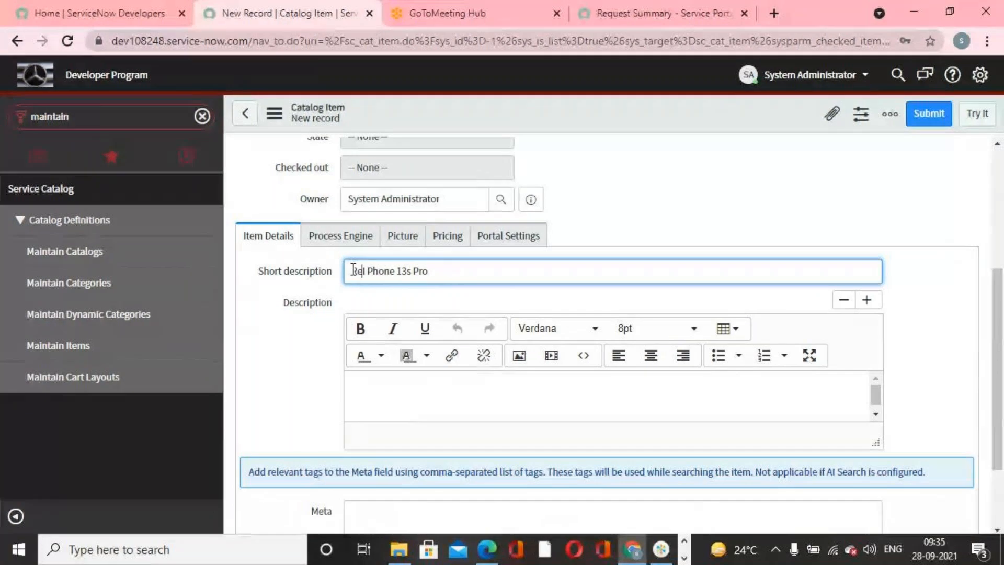
type("sting")
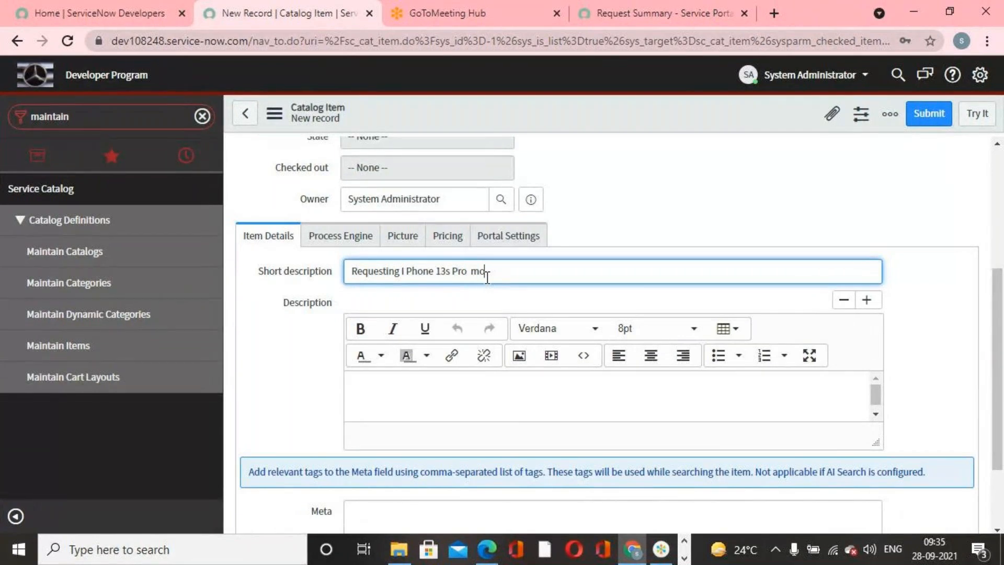
type("e 13s Pro  mobile")
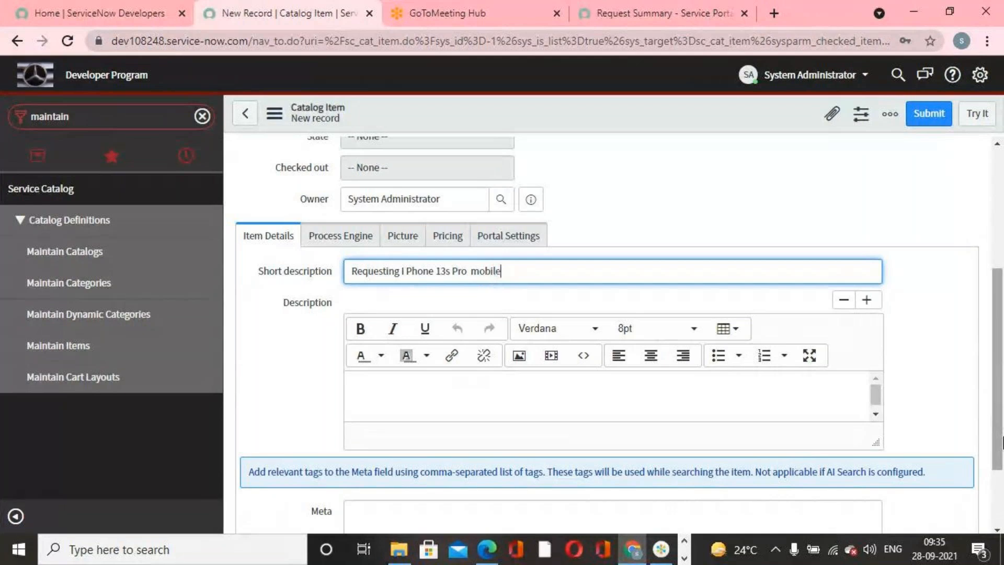
type(" for off")
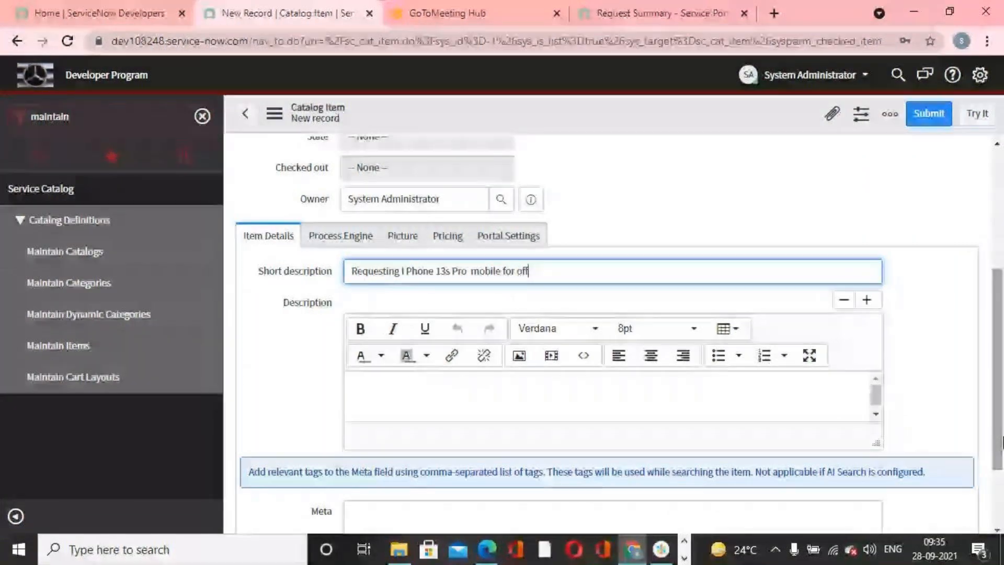
type("ice purpo")
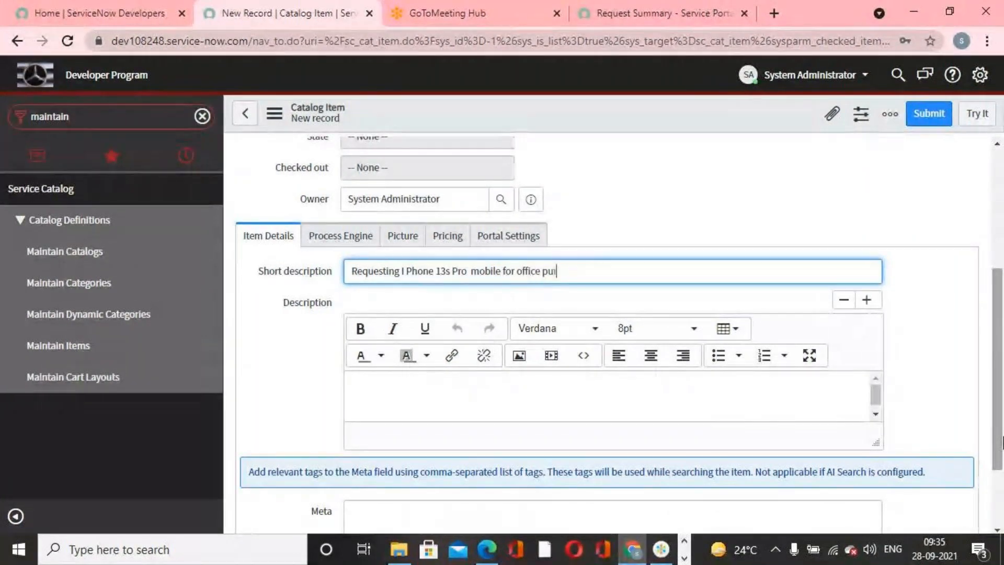
left_click(738, 191)
Place the cursor in the item's empty Description field, and search Google for "iphone 13 features" in a new browser tab.
scroll(702, 237, "down", 1)
left_click(486, 309)
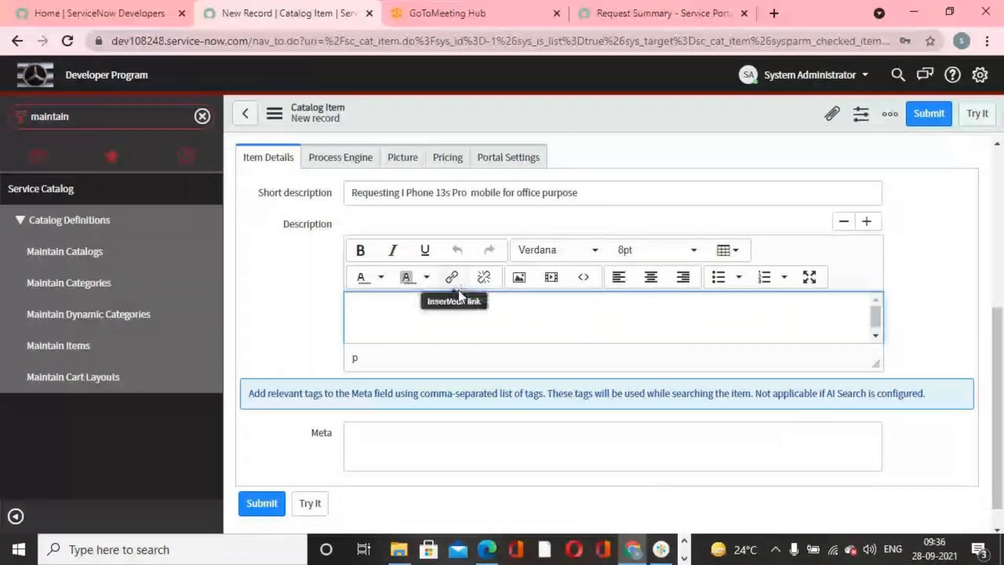
scroll(404, 259, "up", 5)
scroll(432, 253, "down", 3)
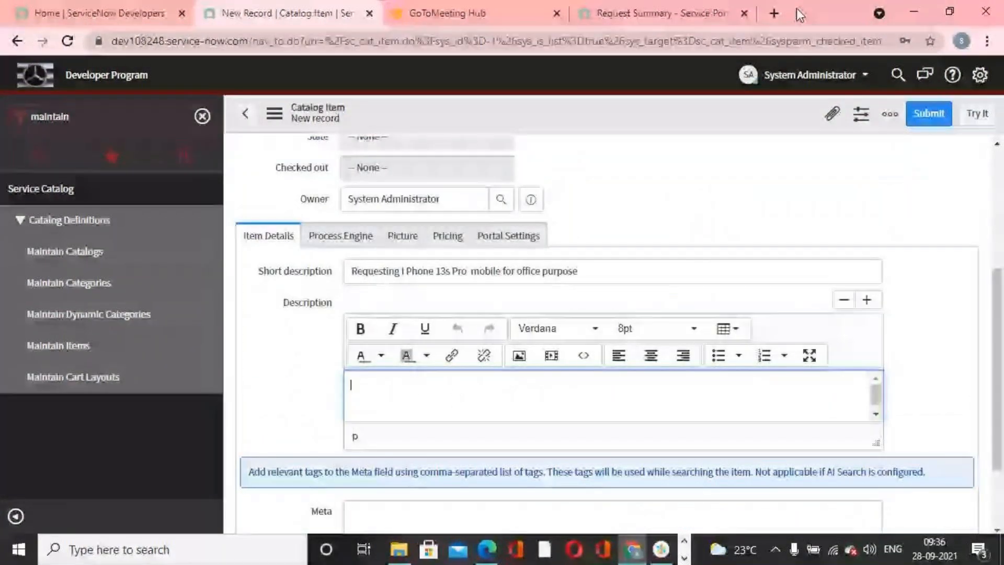
left_click(774, 13)
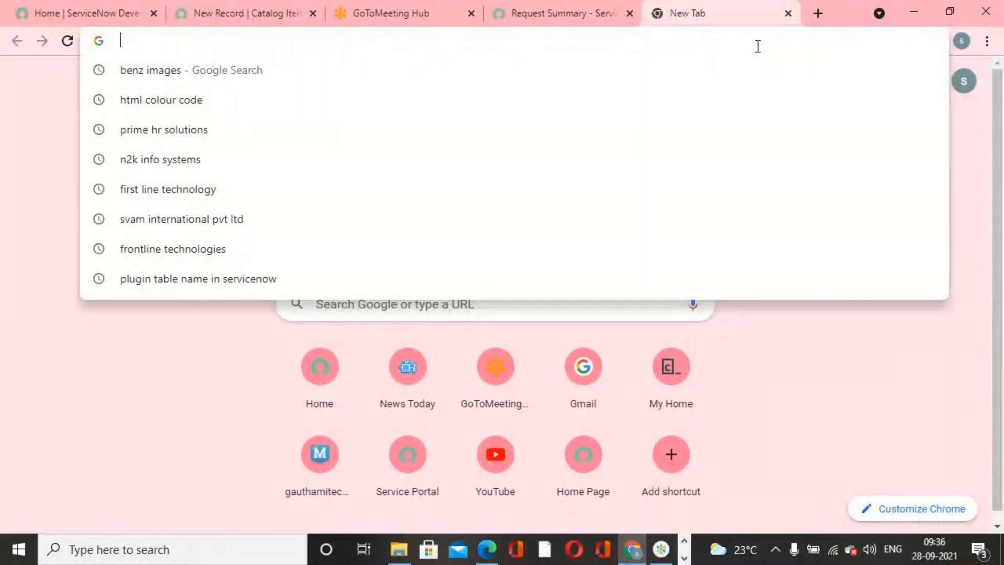
type("1")
key("BackSpace")
type("i")
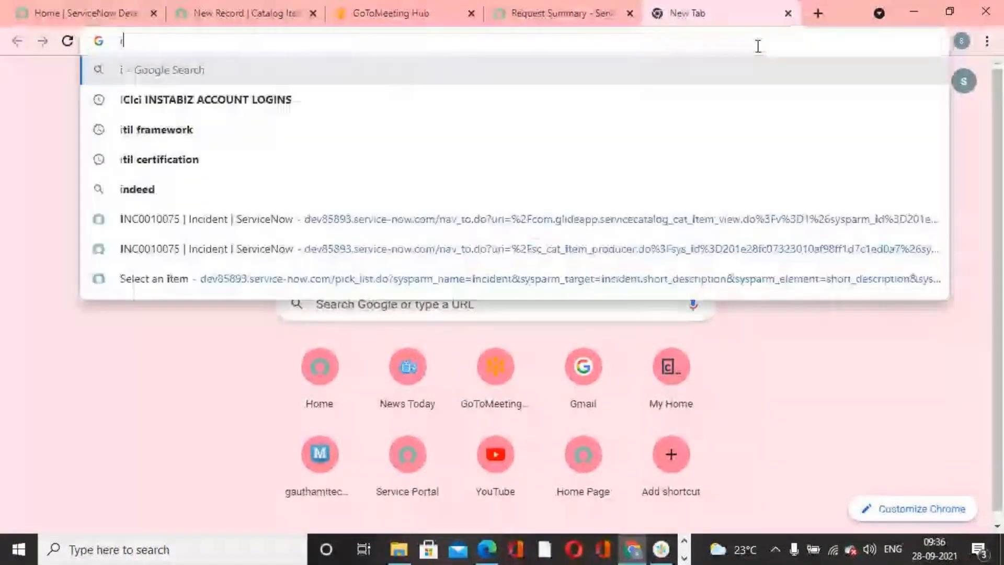
type(" phone")
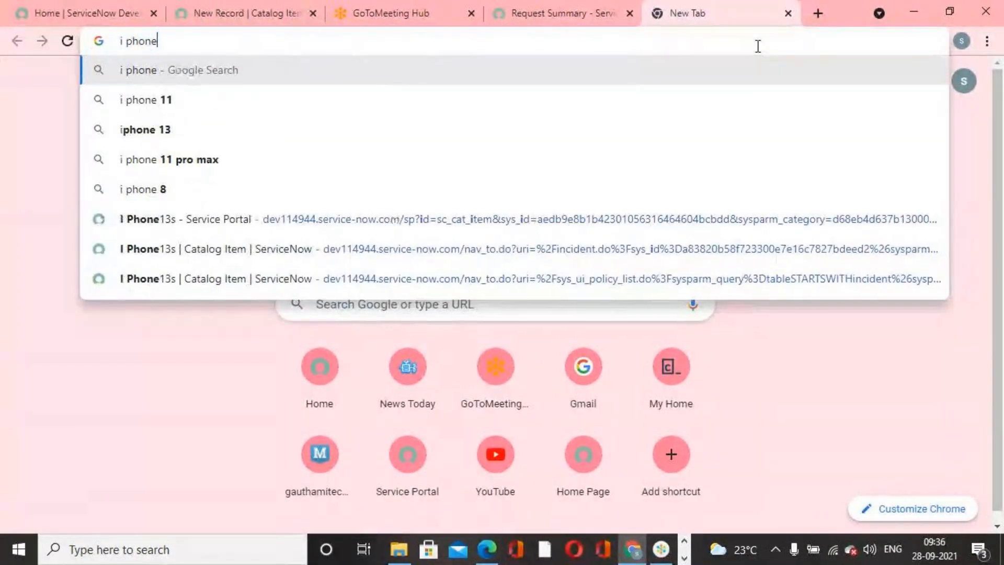
type(" 13s ")
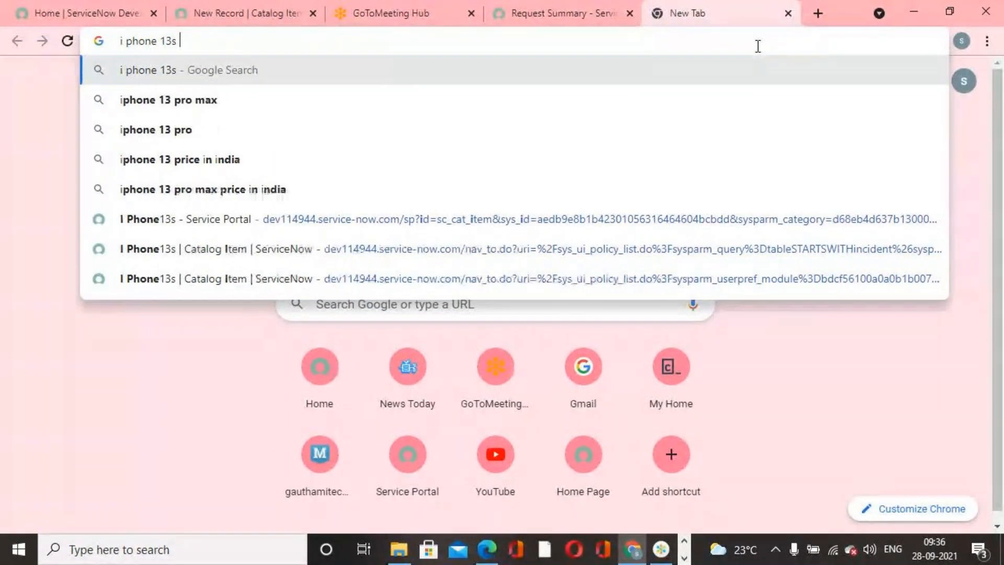
type("features")
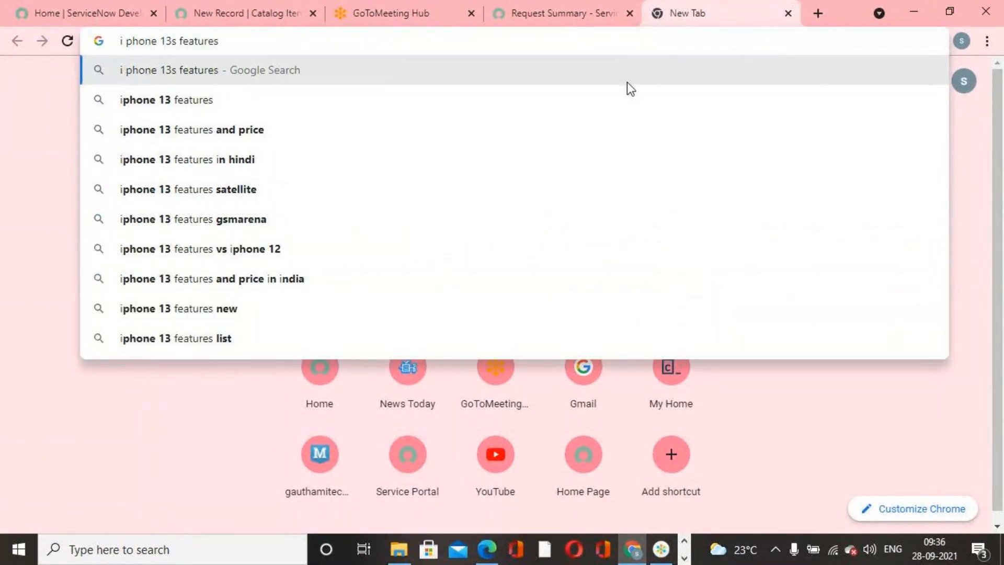
left_click(222, 100)
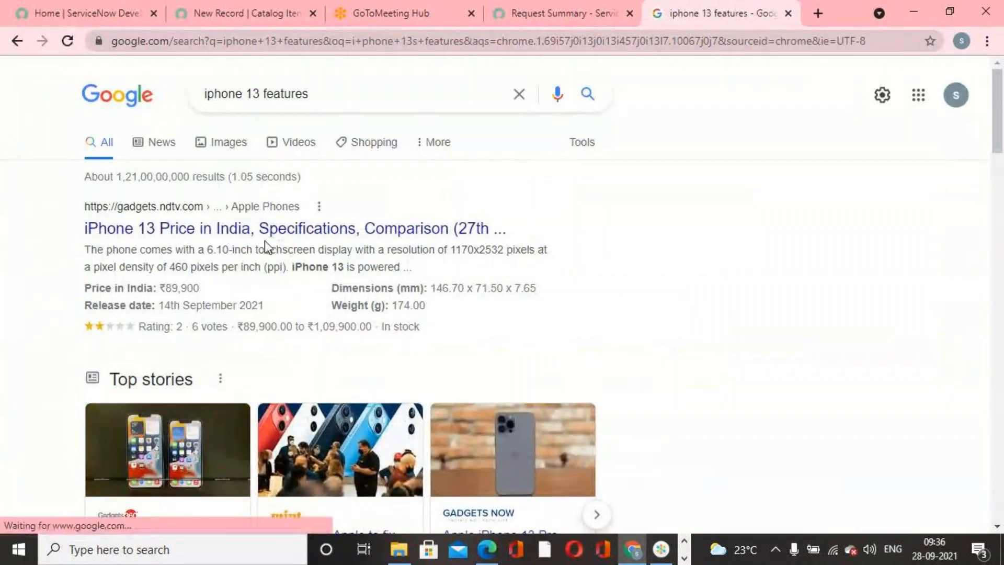
Open the Gadgets NDTV iPhone 13 result and copy the page text through the iPhone 13 Summary.
scroll(278, 264, "down", 2)
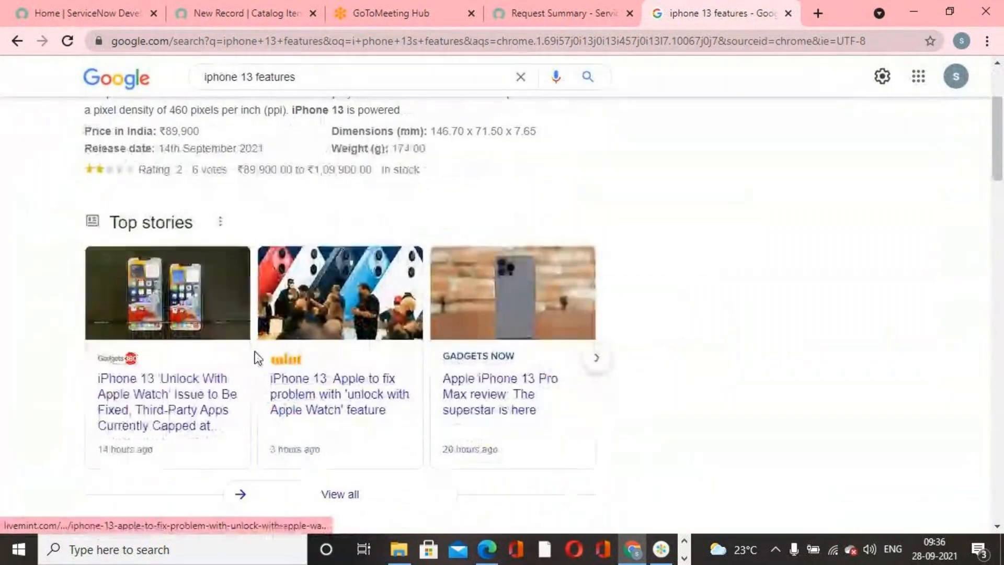
scroll(258, 354, "up", 3)
left_click(248, 236)
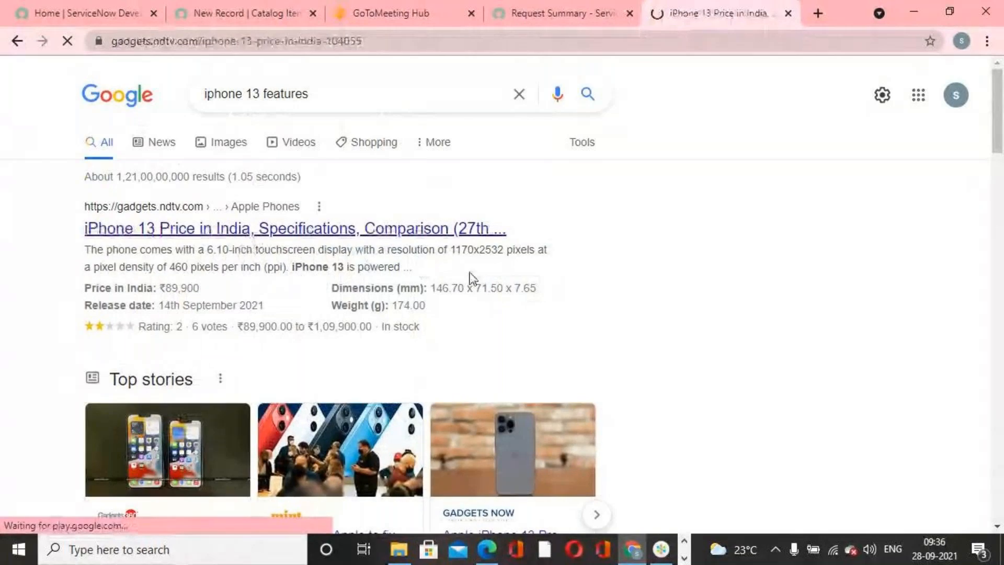
scroll(471, 278, "down", 7)
scroll(477, 297, "down", 5)
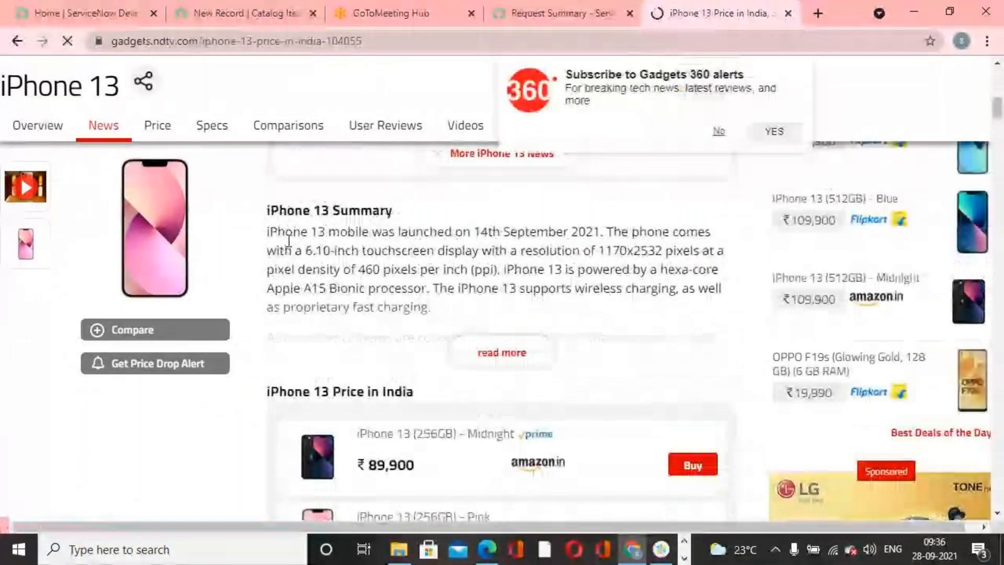
left_click_drag(268, 239, 572, 351)
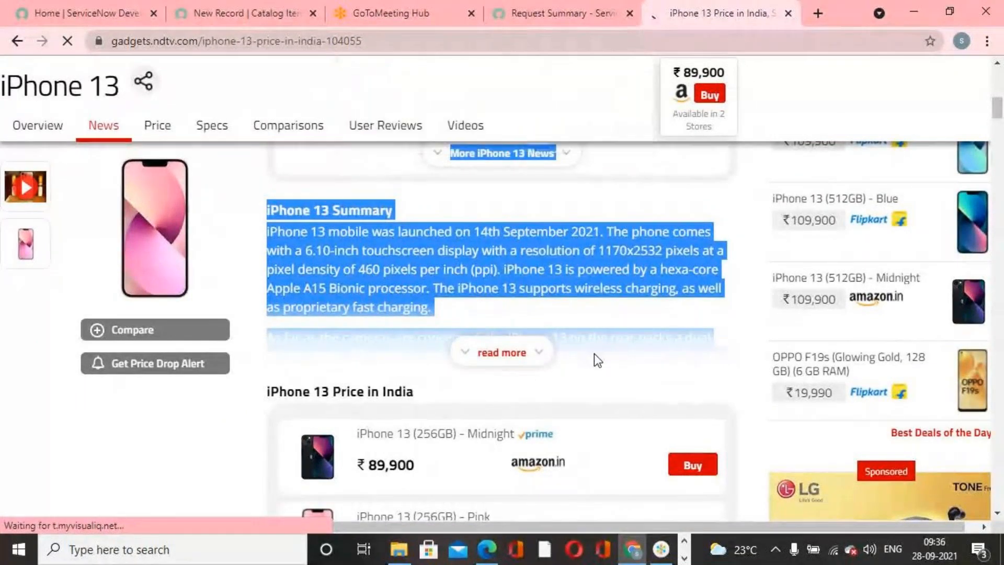
Return to the catalog item form and paste the copied iPhone 13 text into the Description field.
left_click(269, 9)
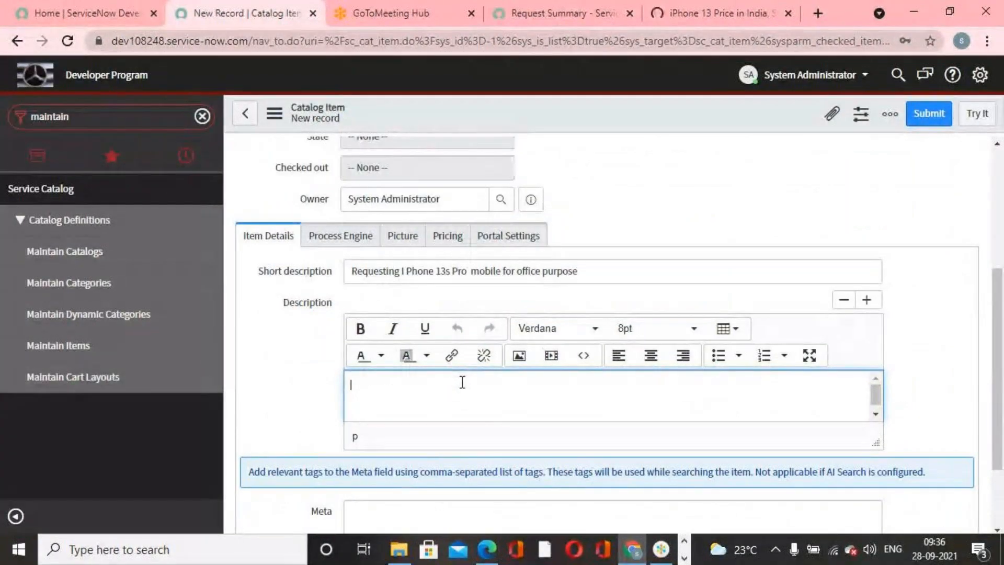
type("As of 28th September 2021, iPhone 13 price in India starts at Rs. 89,900.")
key("ctrl+v")
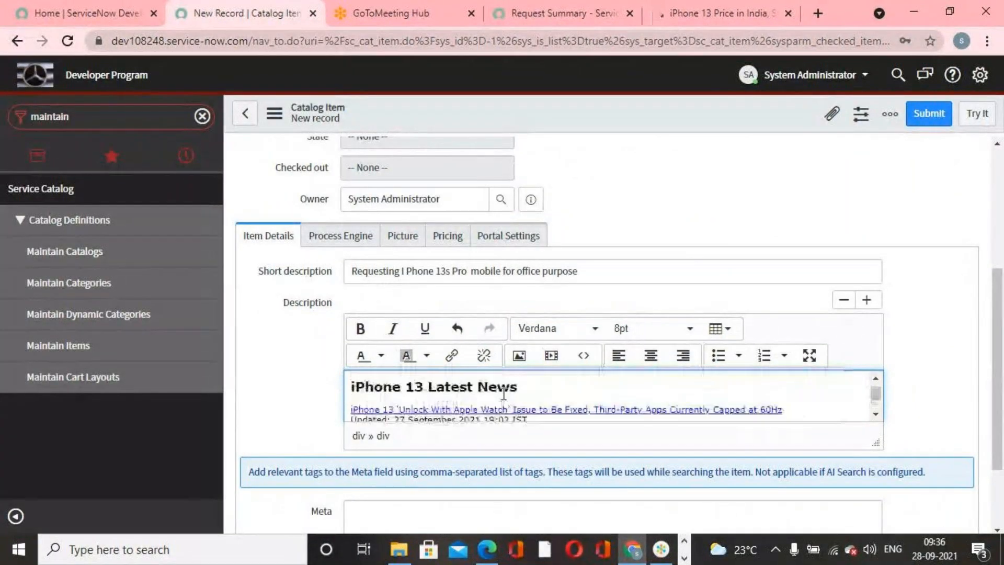
scroll(525, 403, "down", 1)
scroll(524, 403, "up", 1)
scroll(524, 403, "down", 1)
scroll(524, 404, "up", 1)
scroll(524, 403, "down", 3)
scroll(522, 403, "up", 2)
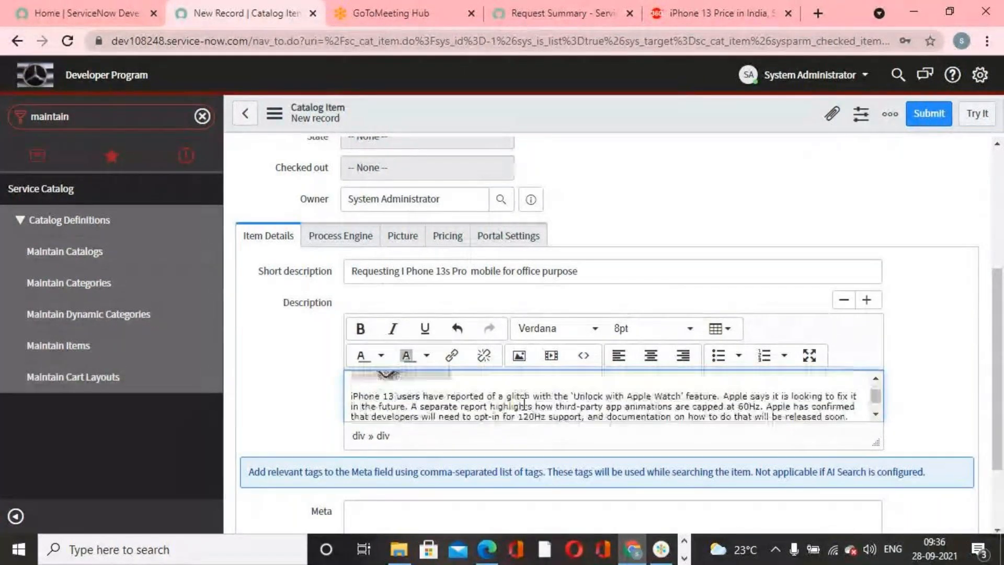
Delete the passage from the Release Date line through the latest news heading and link in the pasted description.
left_click(509, 405)
key("BackSpace")
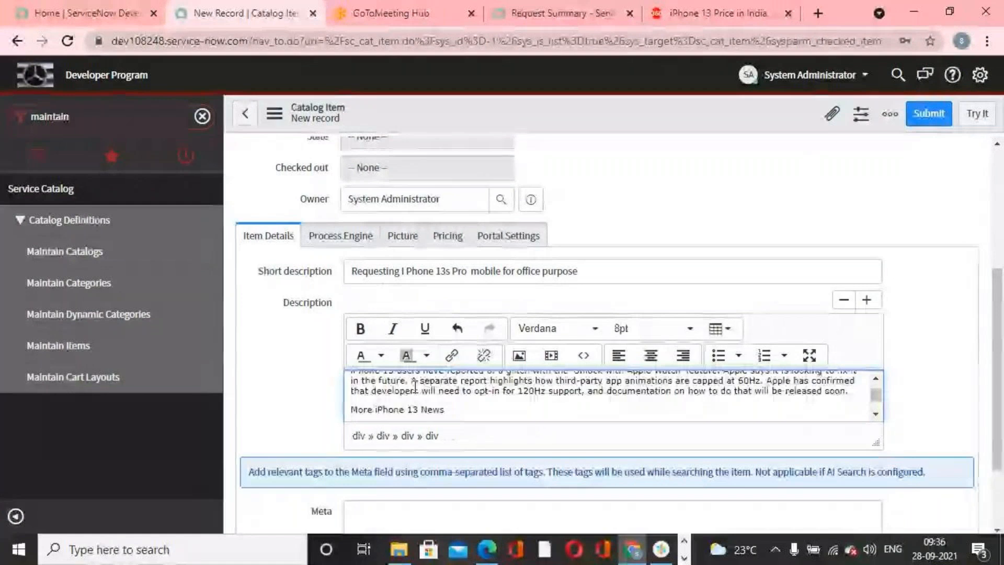
scroll(418, 387, "up", 3)
scroll(469, 409, "up", 2)
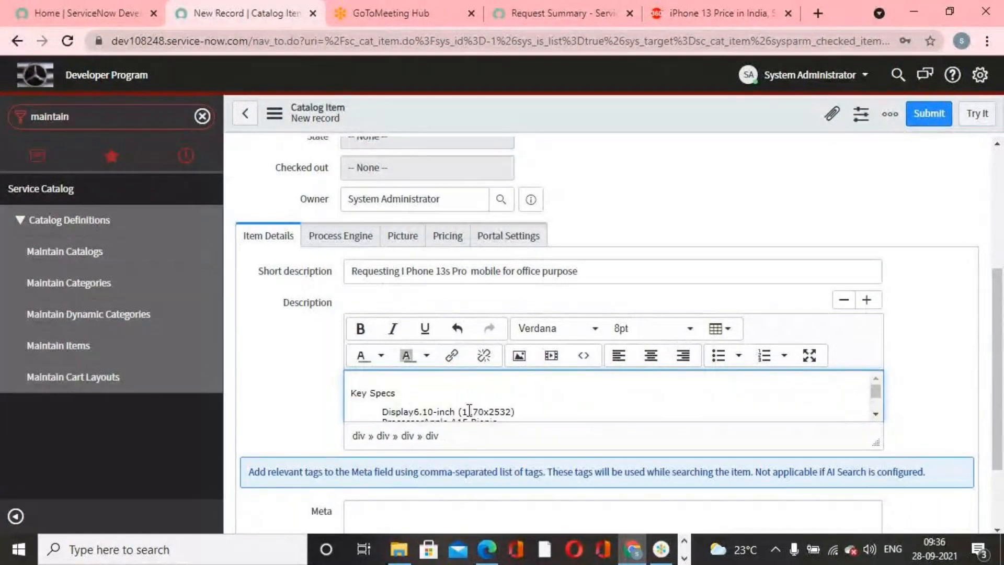
scroll(598, 468, "up", 5)
scroll(649, 468, "down", 5)
scroll(653, 397, "down", 10)
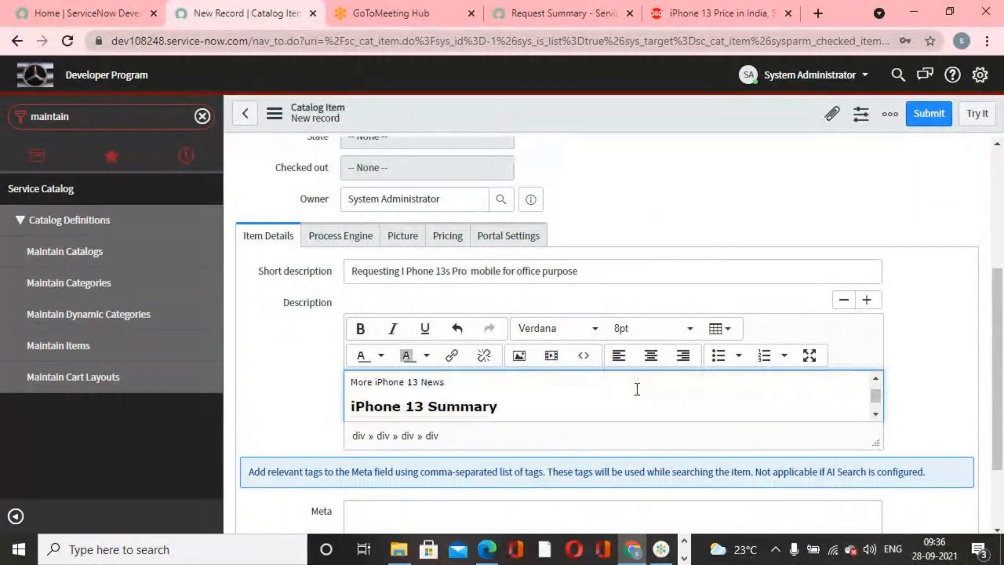
scroll(638, 395, "up", 2)
key("ctrl+a")
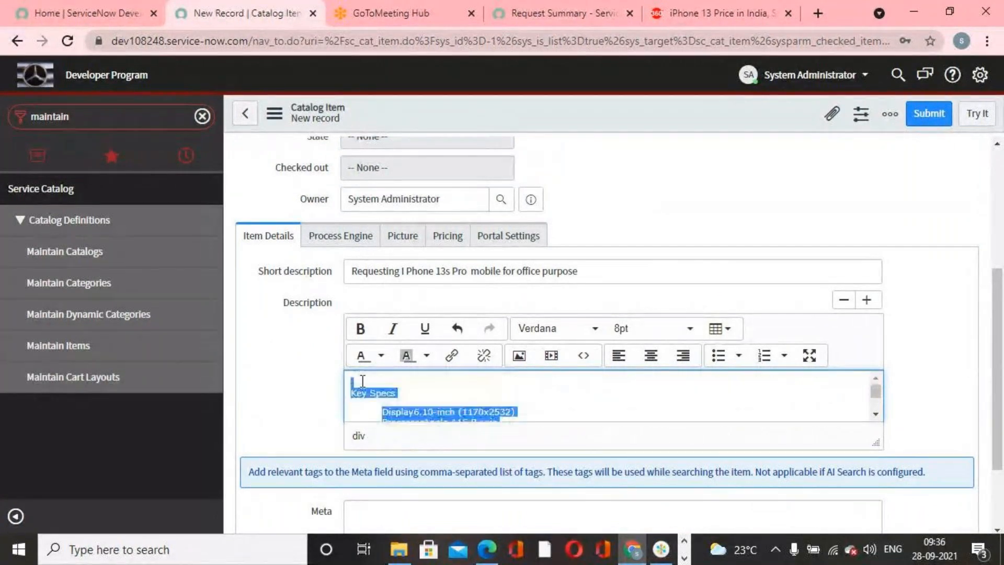
mouse_move(333, 397)
left_mouse_down()
mouse_move(363, 413)
mouse_move(368, 377)
mouse_move(365, 406)
mouse_move(354, 397)
mouse_move(349, 405)
left_mouse_up()
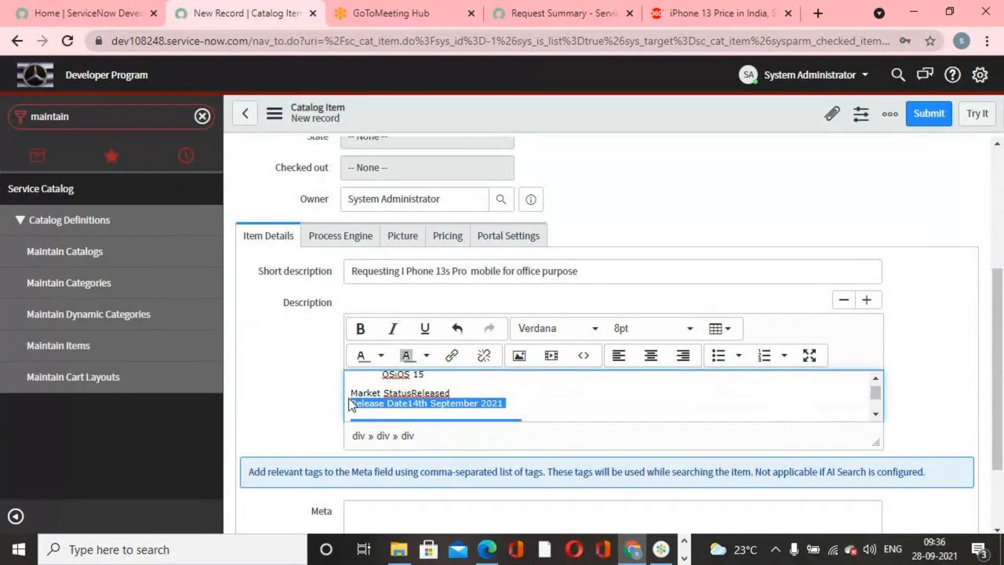
key("BackSpace")
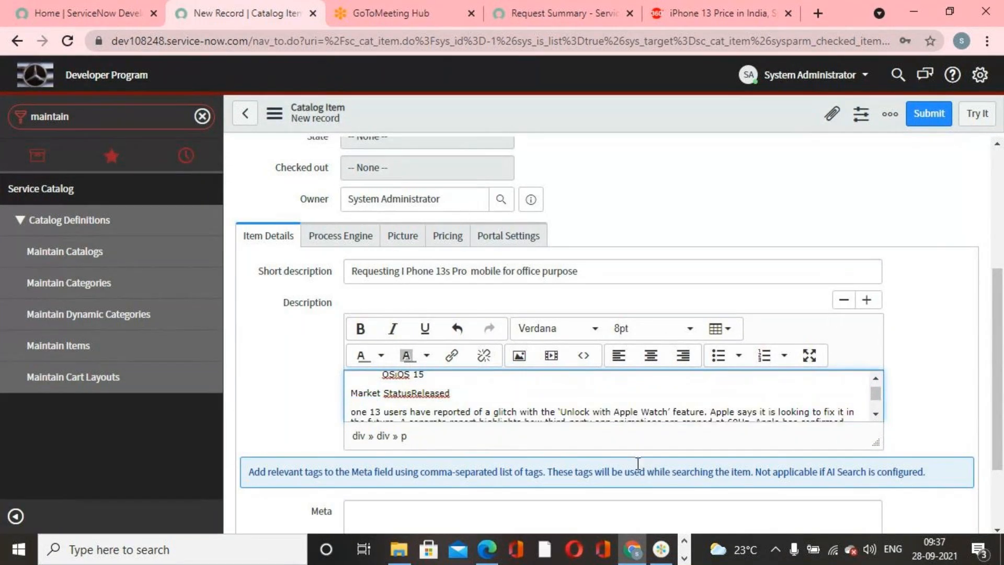
Remove the Market Status line below the key specs and check the rest of the description.
left_click_drag(488, 393, 341, 399)
left_click_drag(351, 392, 446, 394)
scroll(453, 396, "up", 2)
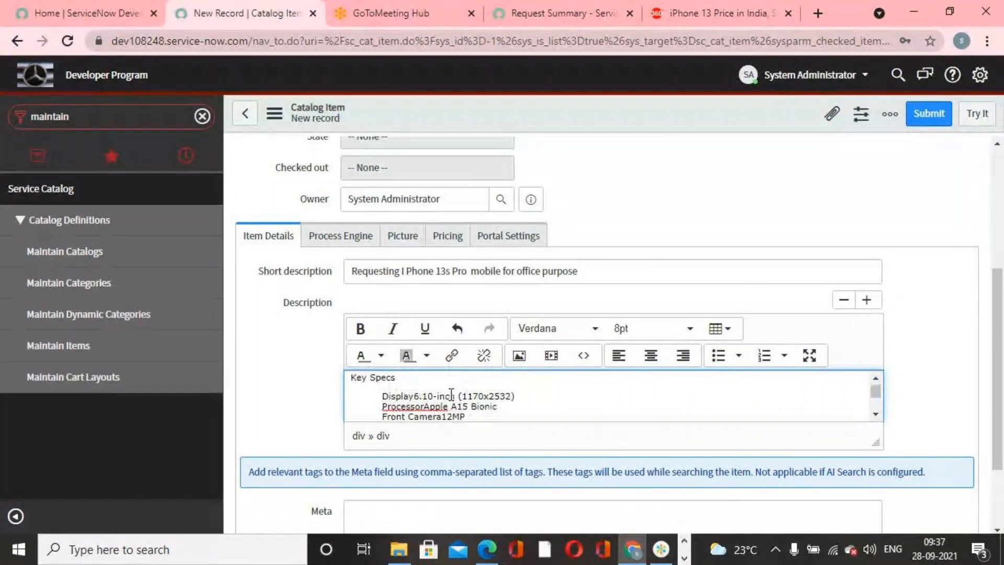
scroll(454, 400, "down", 5)
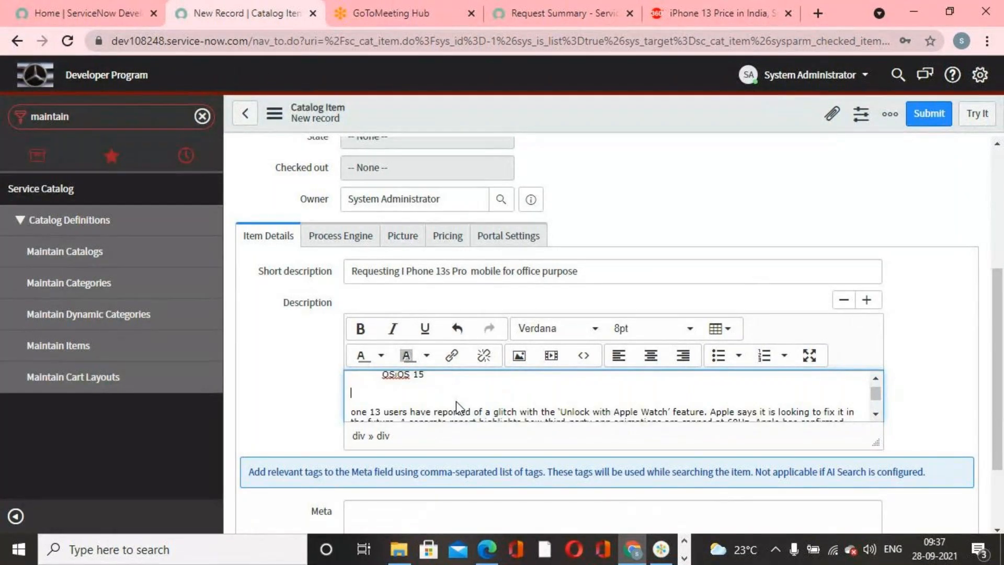
scroll(459, 403, "down", 5)
scroll(486, 406, "up", 2)
scroll(489, 407, "down", 4)
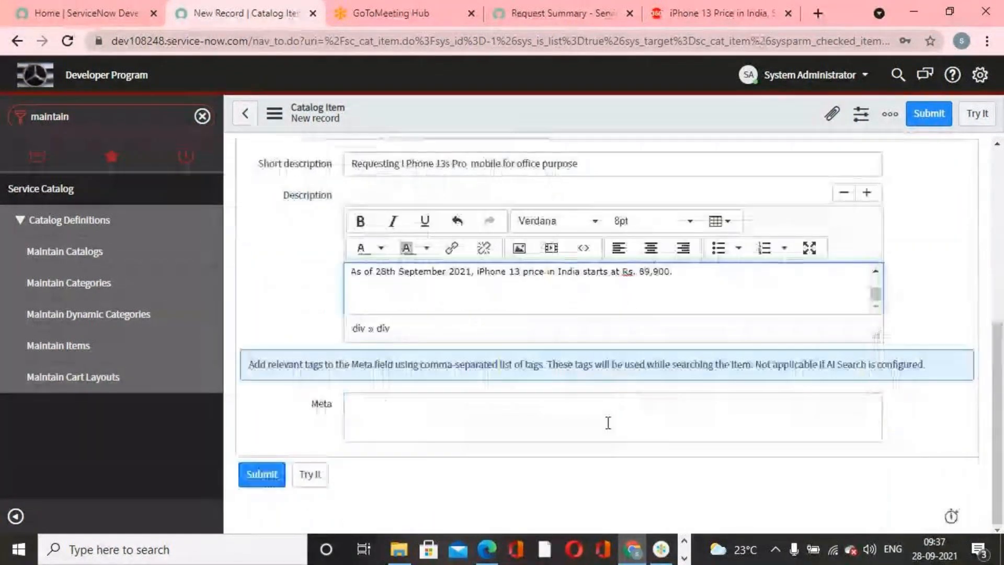
Add the search tag "13s Pro" to the catalog item's Meta field.
left_click(607, 420)
type("13")
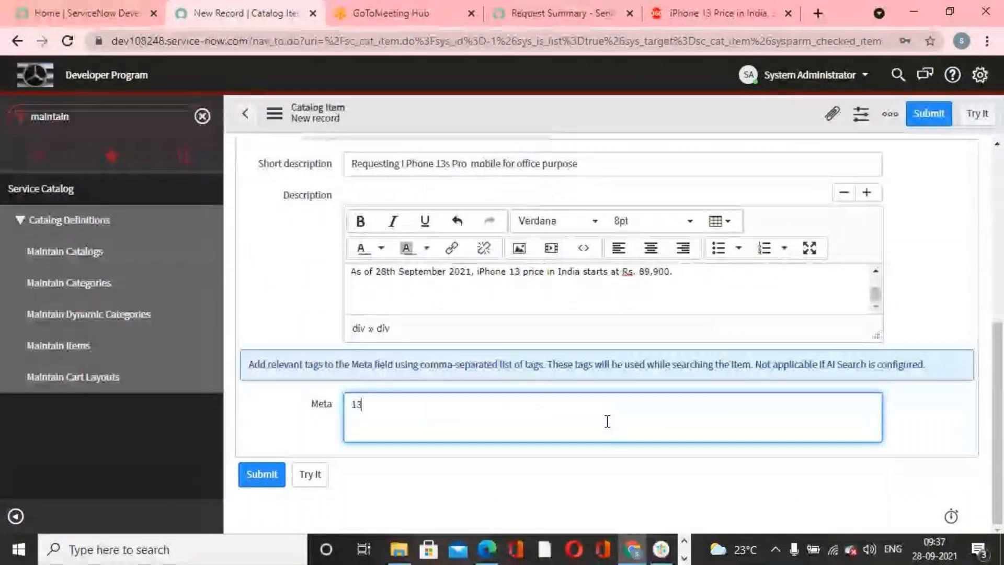
type("s Pro")
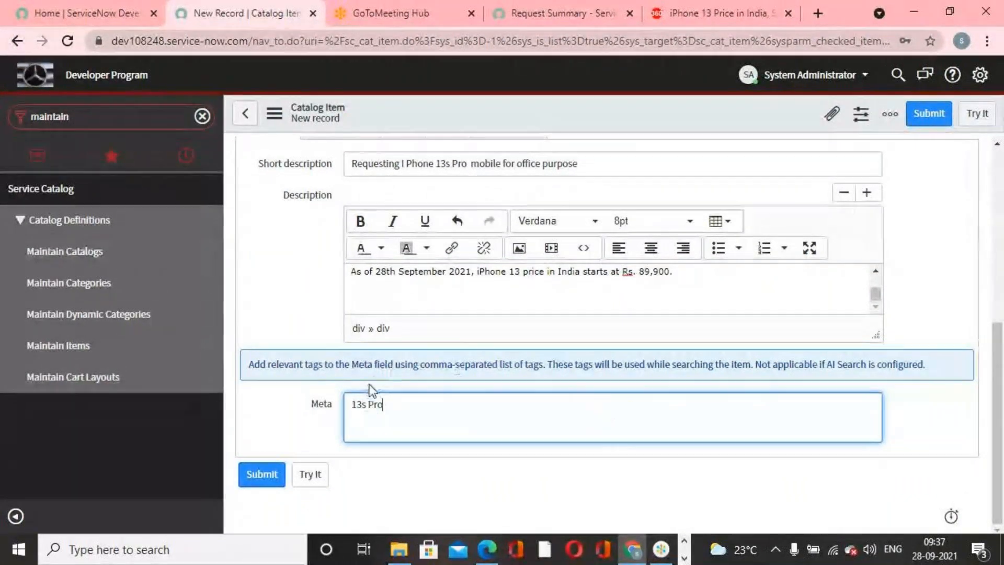
Review the item's Process Engine settings for flow, workflow and execution plan, and open its Picture settings.
scroll(726, 493, "up", 5)
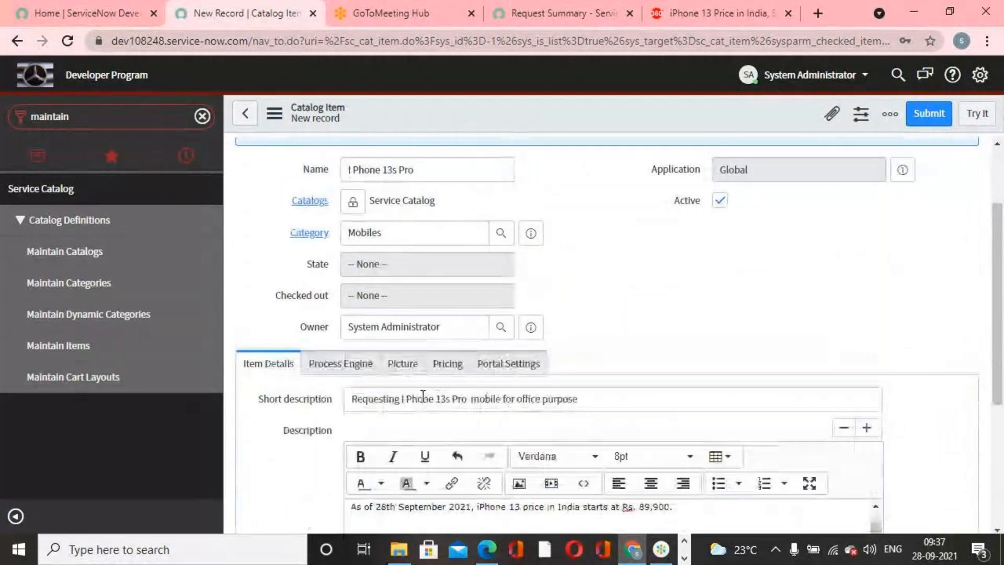
left_click(339, 366)
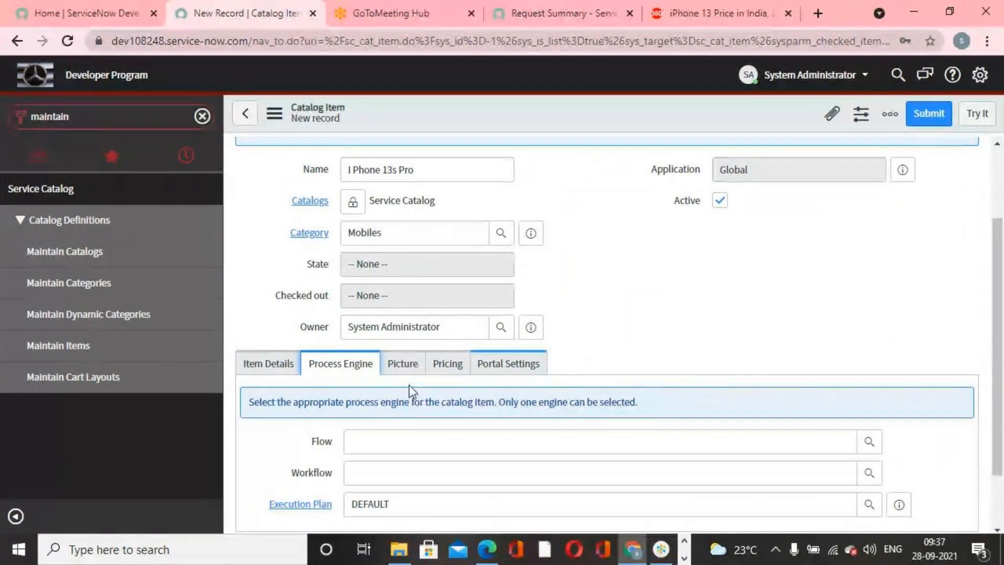
scroll(708, 343, "down", 1)
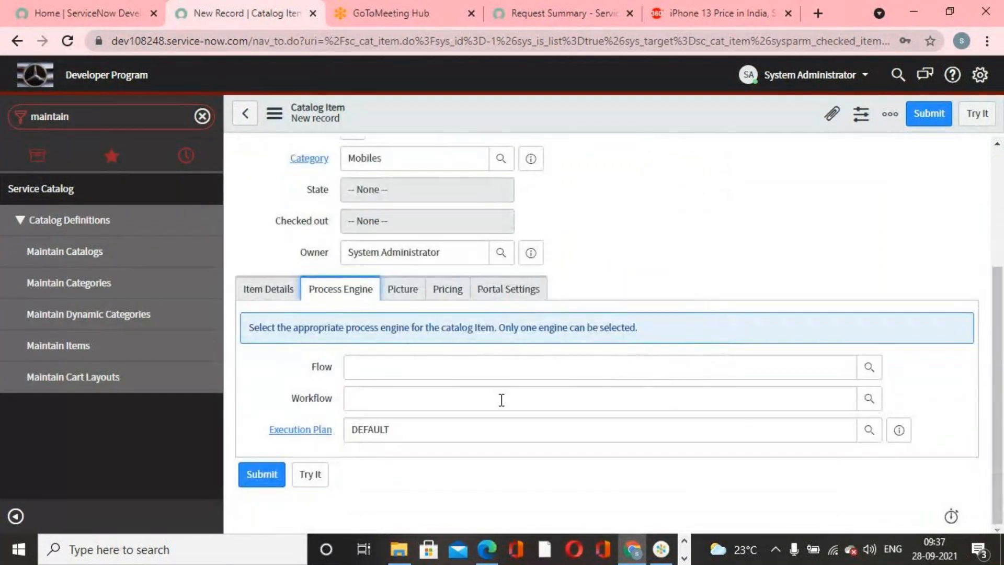
scroll(489, 347, "up", 3)
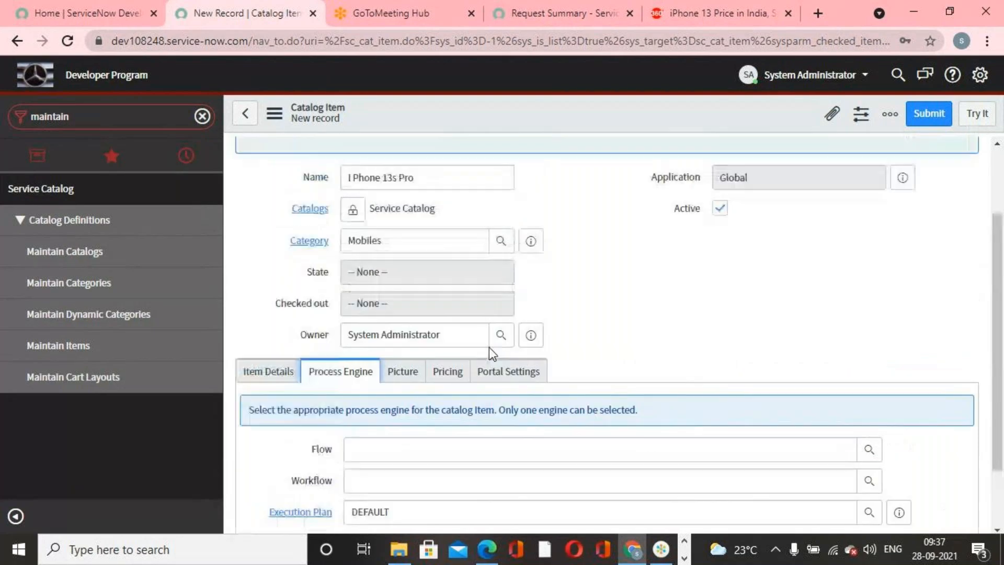
scroll(573, 345, "down", 2)
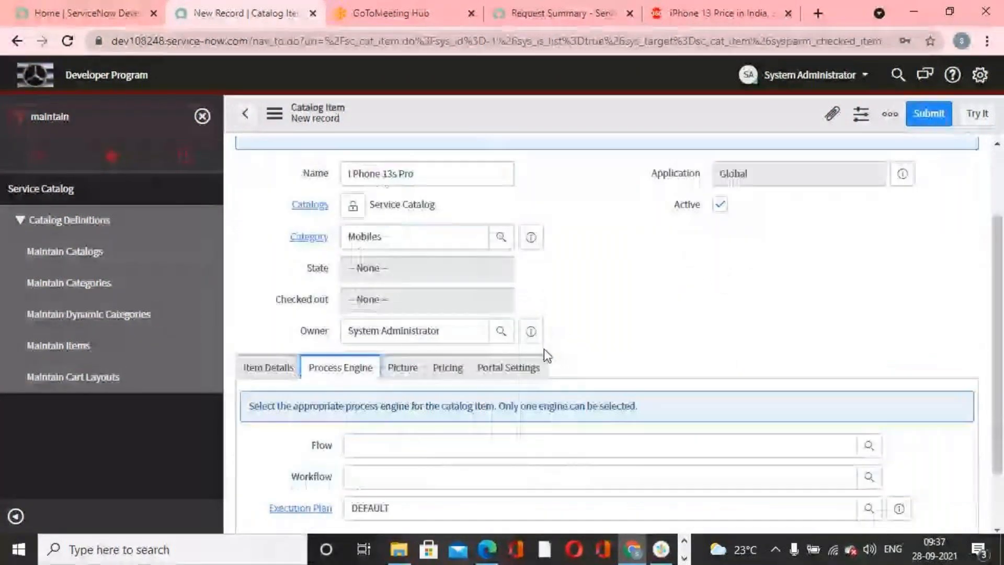
left_click(400, 363)
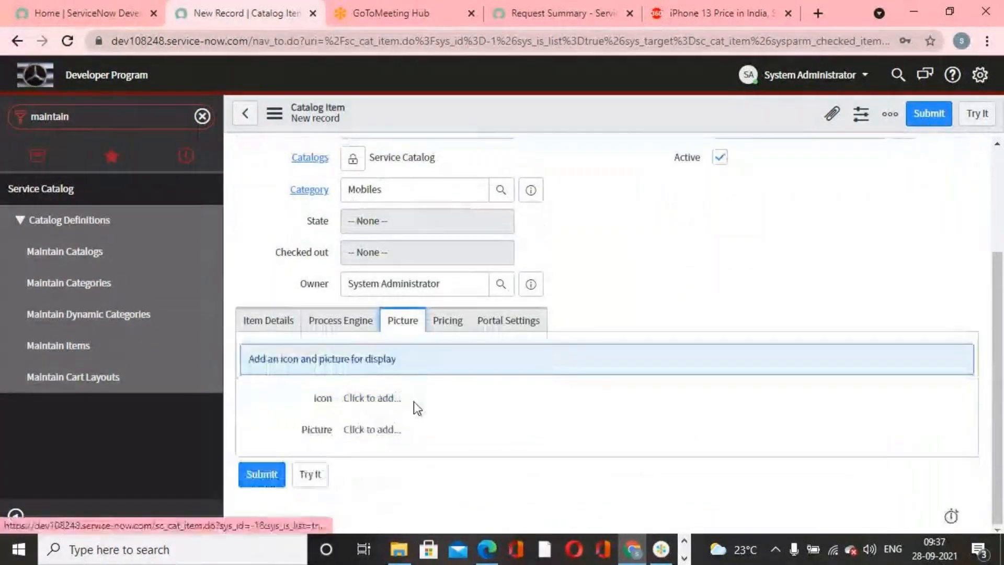
Save the iPhone 13 gallery image from the NDTV Gadgets page to the OneDrive Desktop as "13s Pro".
left_click(765, 17)
left_click(210, 249)
right_click(513, 281)
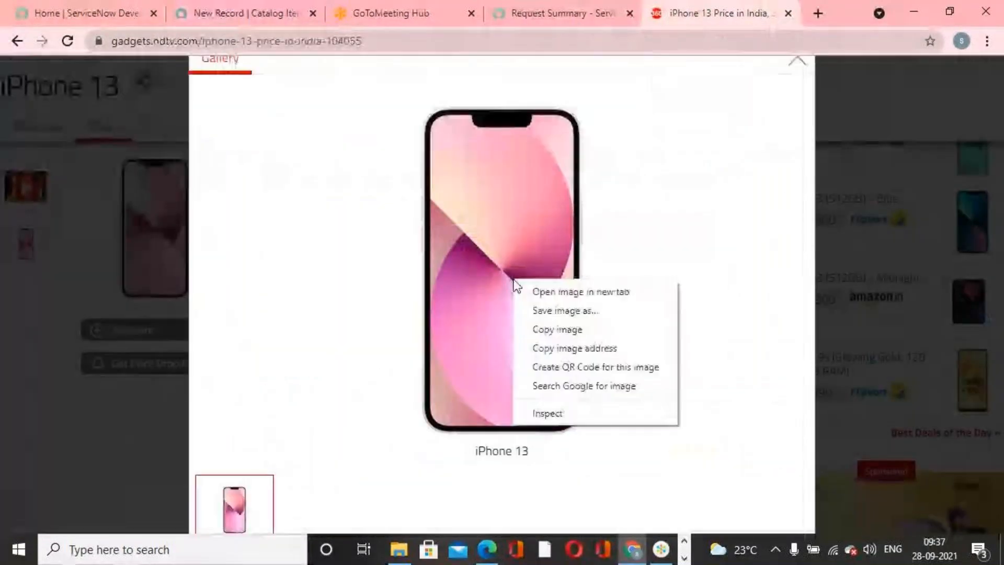
left_click(571, 310)
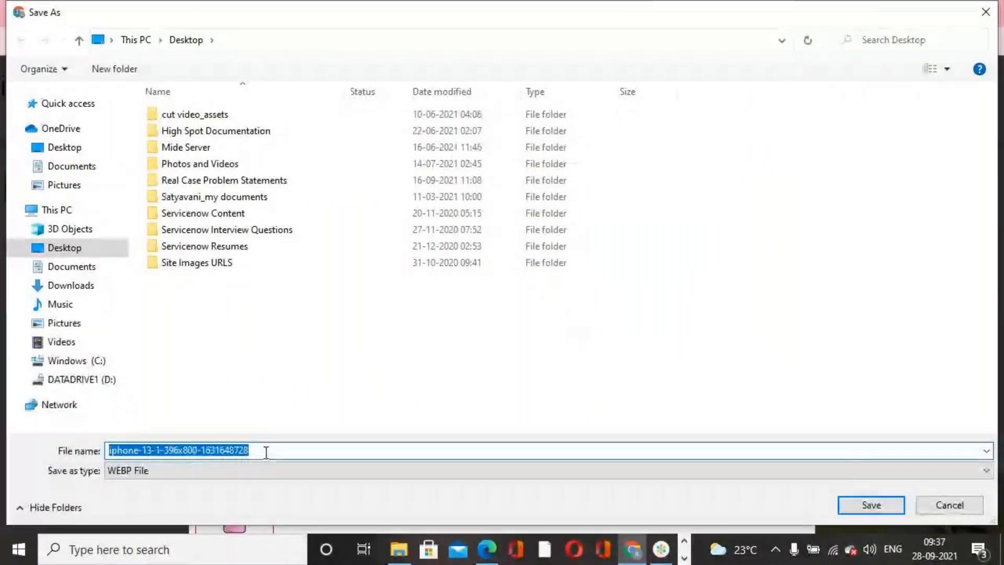
type("13")
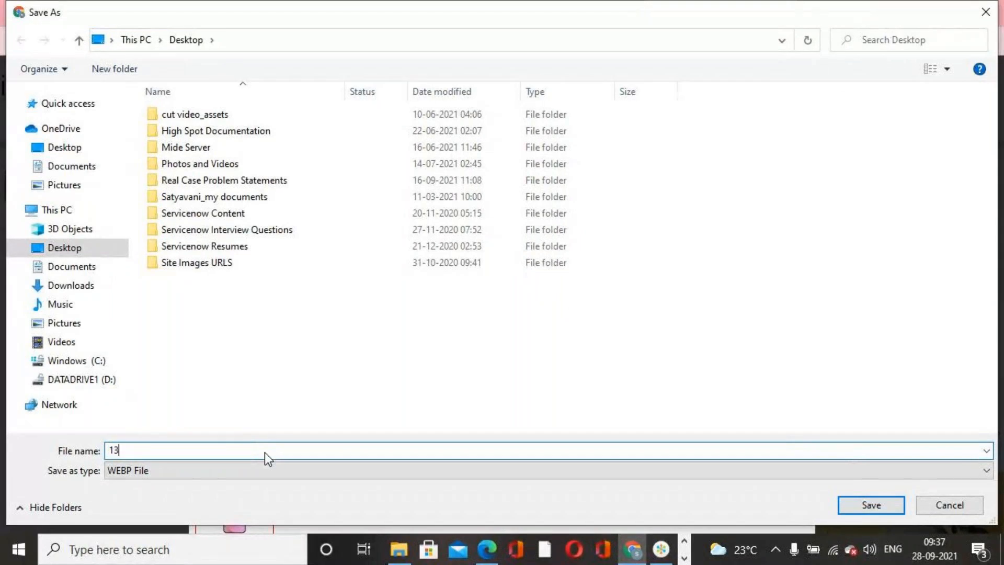
type("s Pro")
left_click(65, 147)
left_click(871, 504)
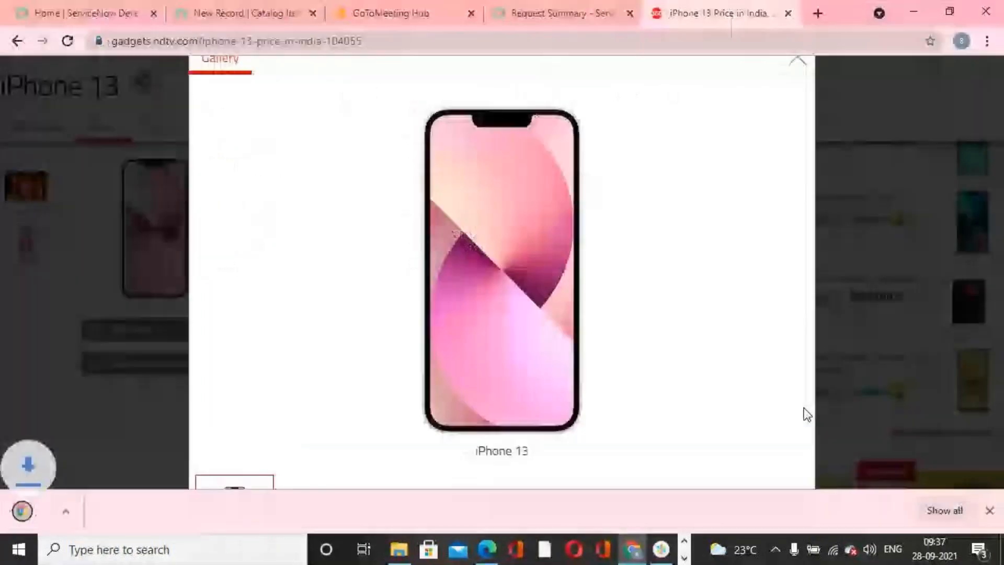
Return to the new catalog item record and open the image upload for its icon.
left_click(538, 16)
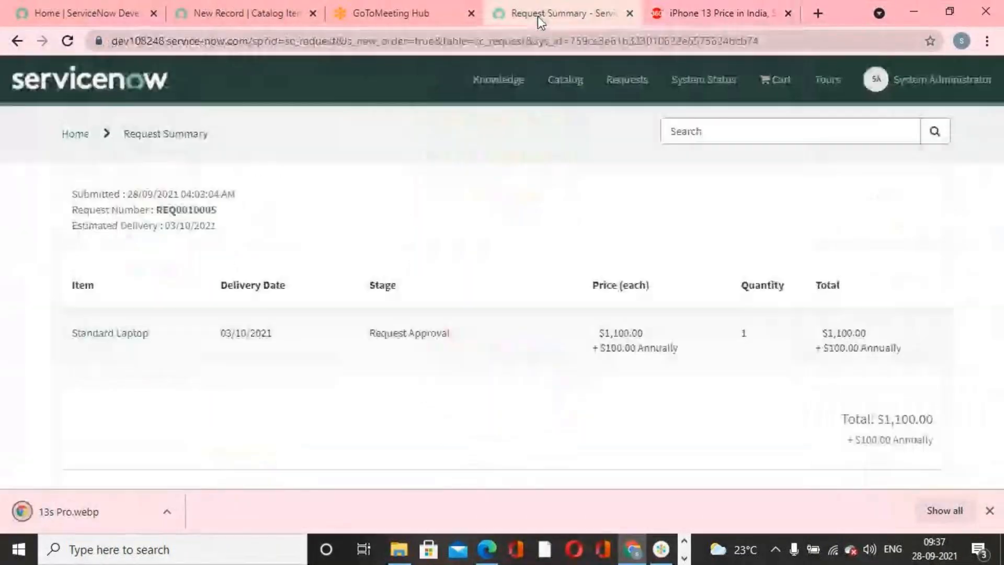
left_click(259, 13)
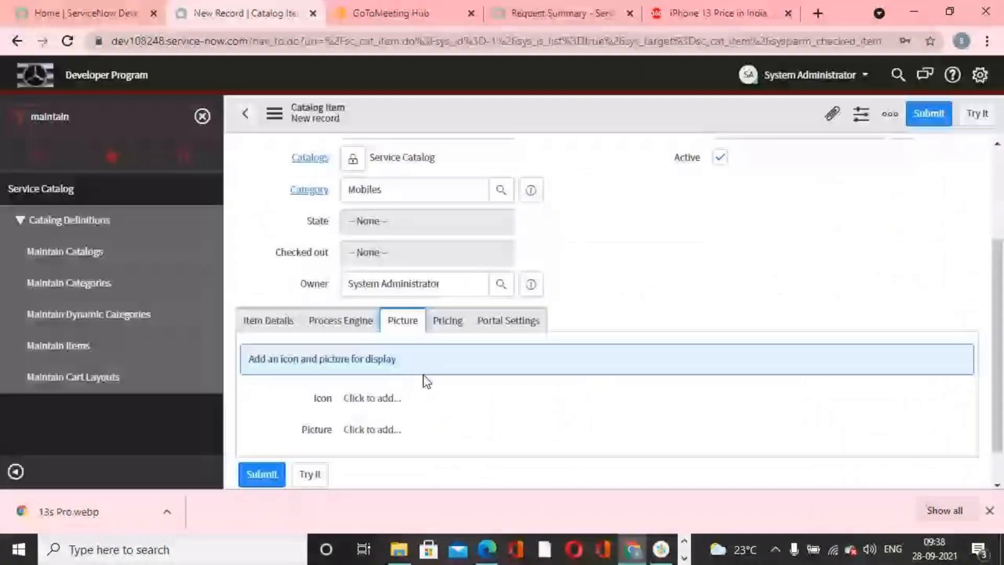
left_click(371, 398)
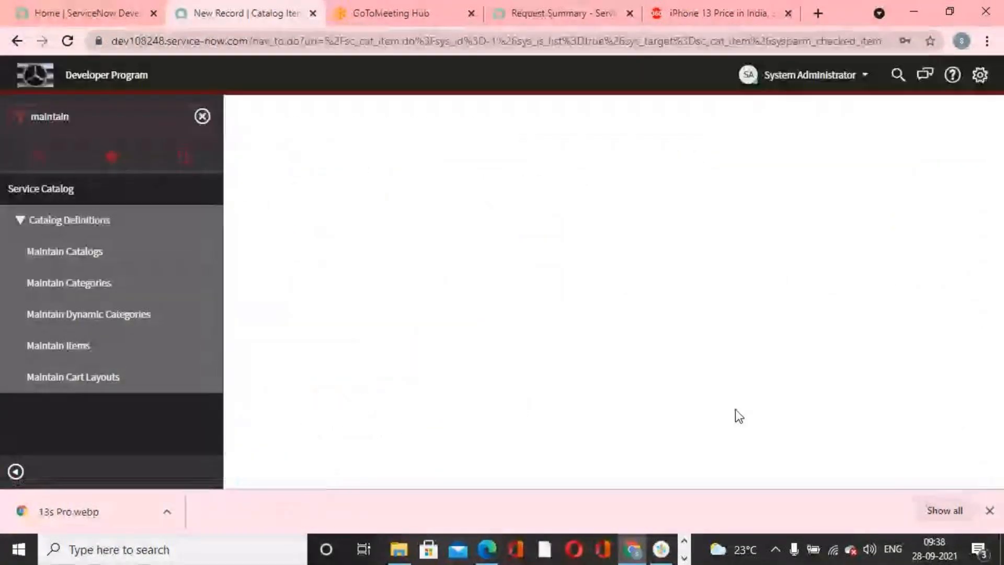
Try to choose the 13s Pro file from the OneDrive Desktop as the catalog item's icon.
left_click(279, 173)
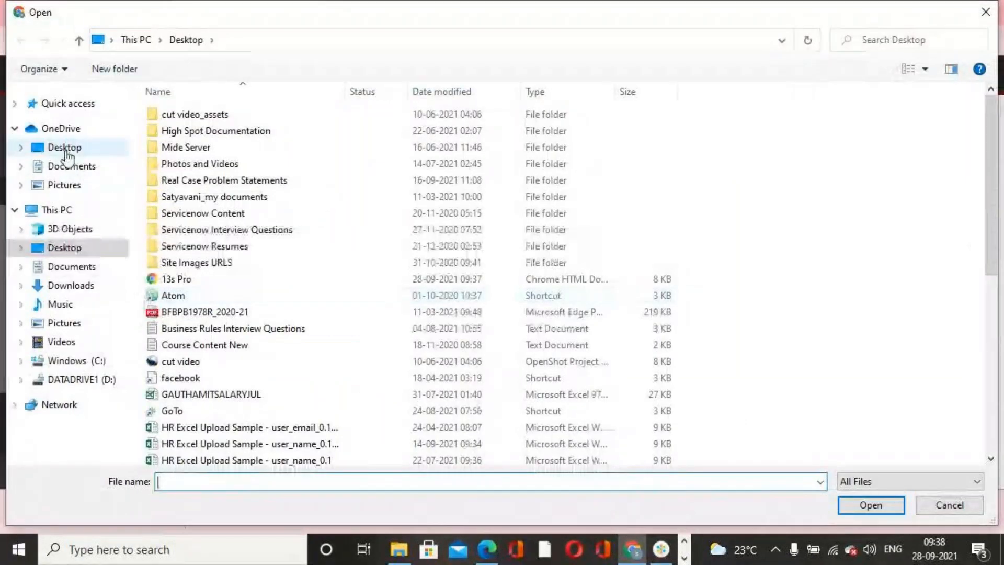
left_click(64, 149)
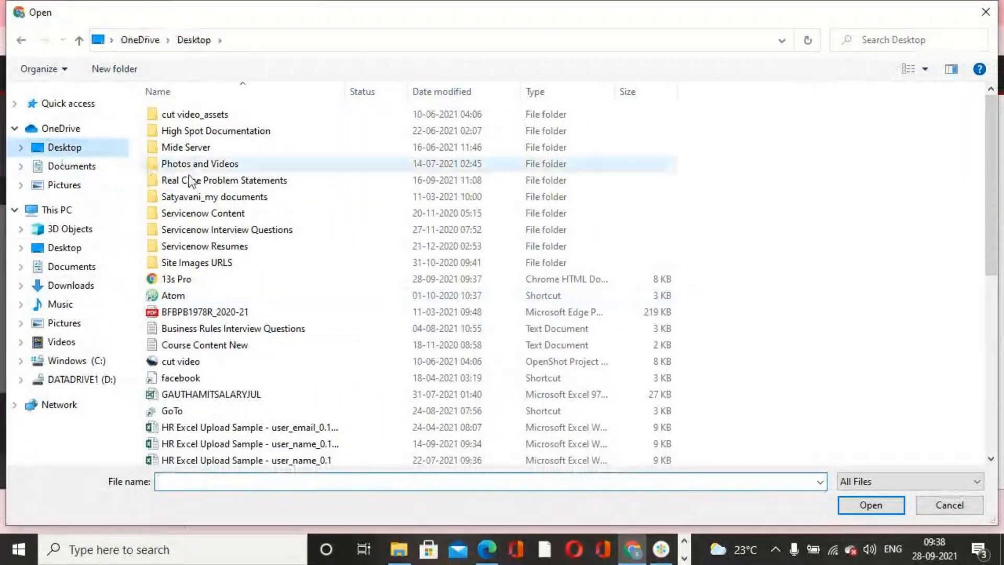
left_click(177, 282)
left_click(870, 505)
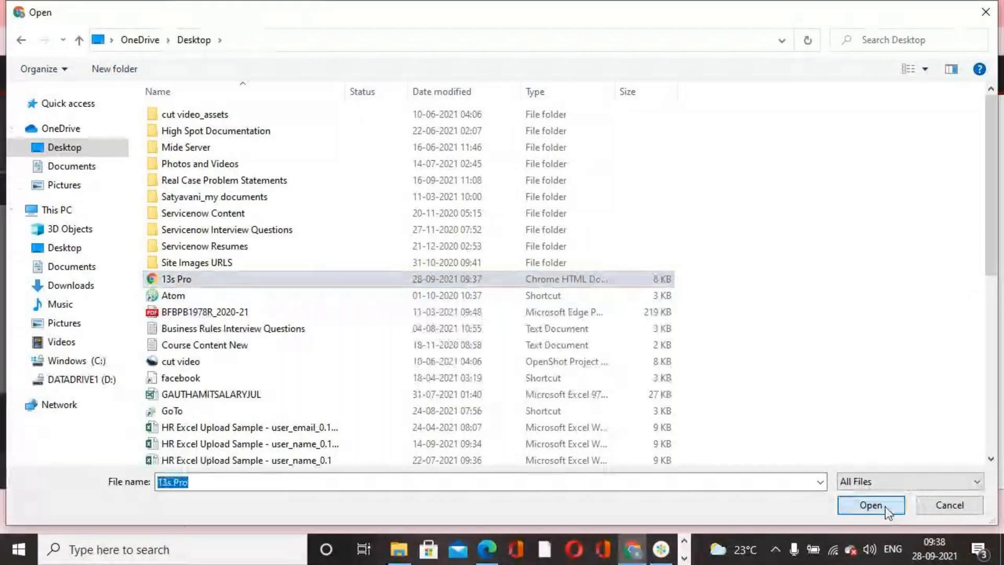
left_click(650, 137)
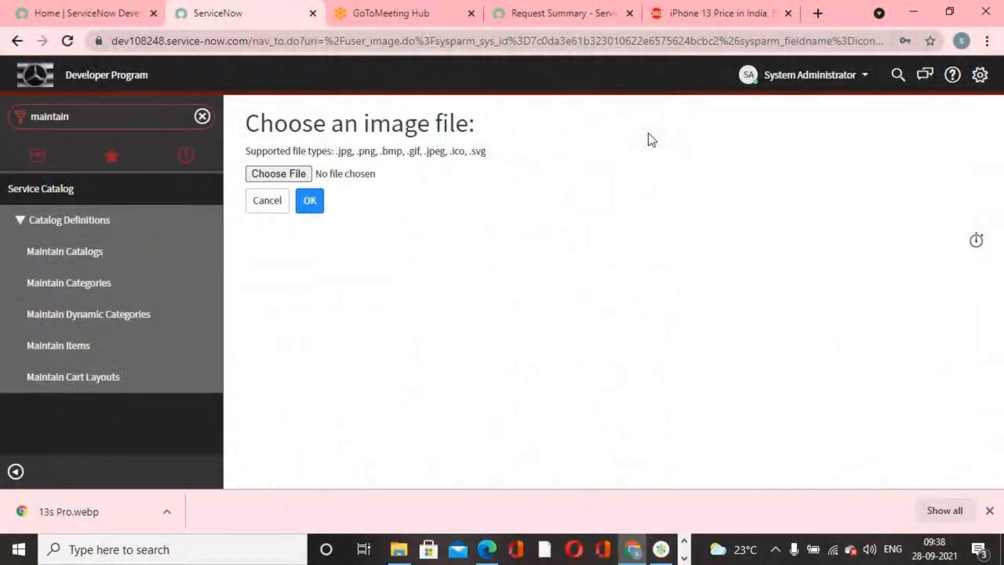
Close the iPhone 13 price page and search Google for "iphone 13 pro images" in a new browser tab.
left_click(724, 13)
left_click(786, 14)
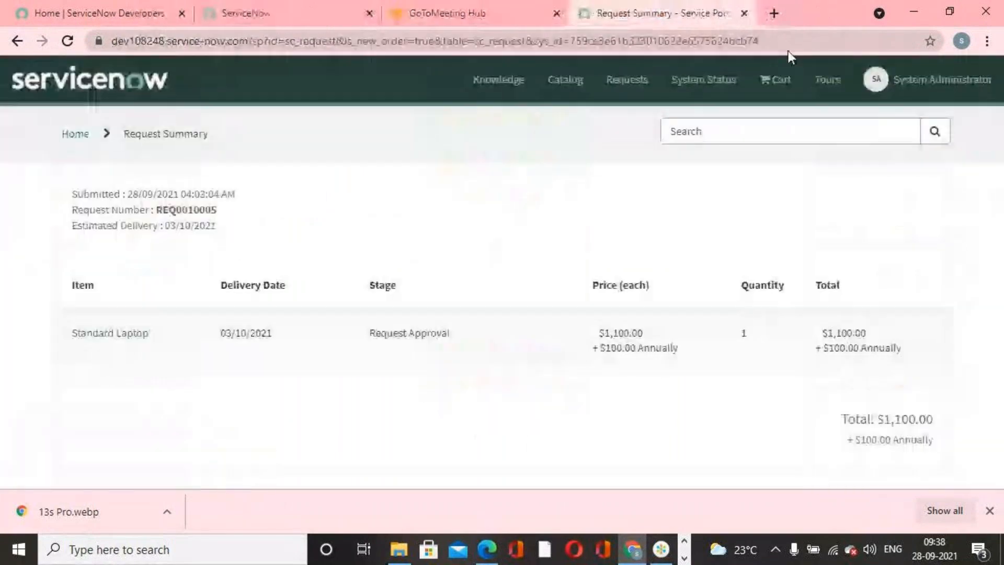
left_click(775, 14)
left_click(561, 300)
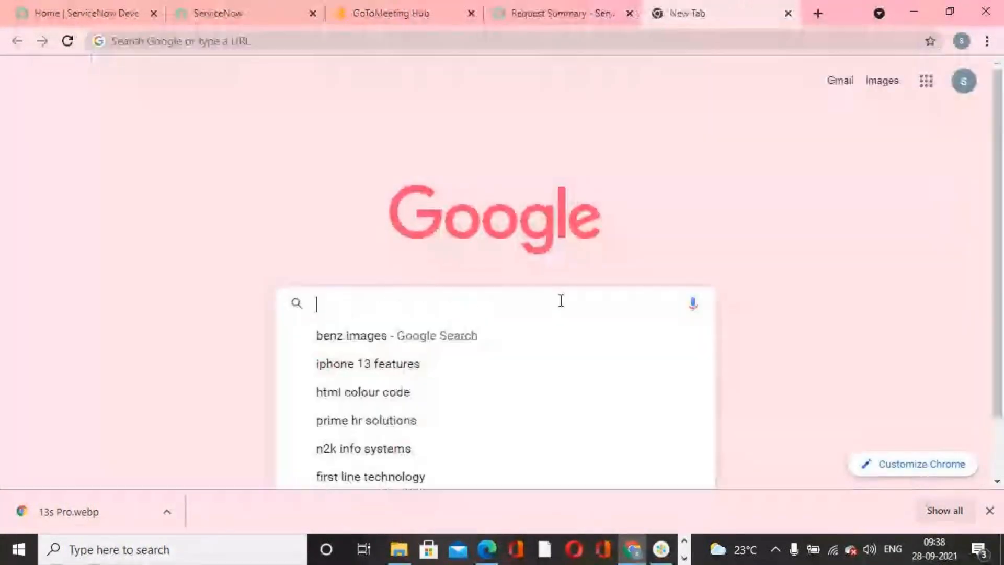
type("13s")
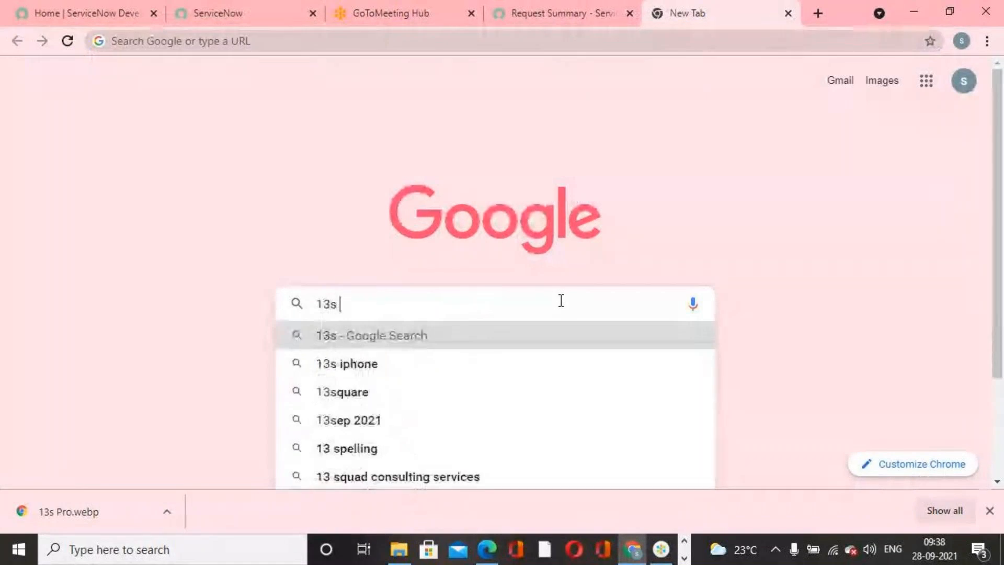
type(" pro")
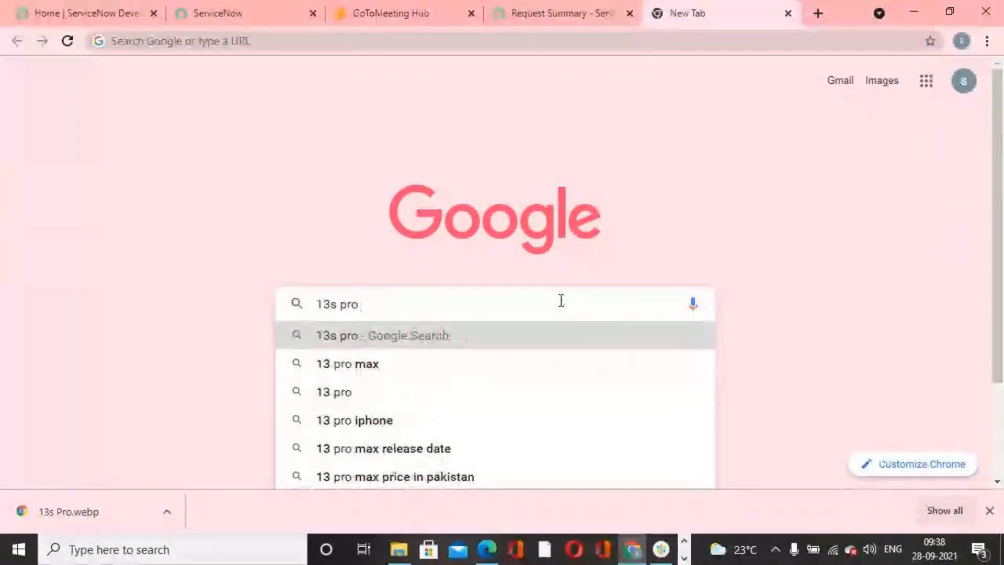
type(" images")
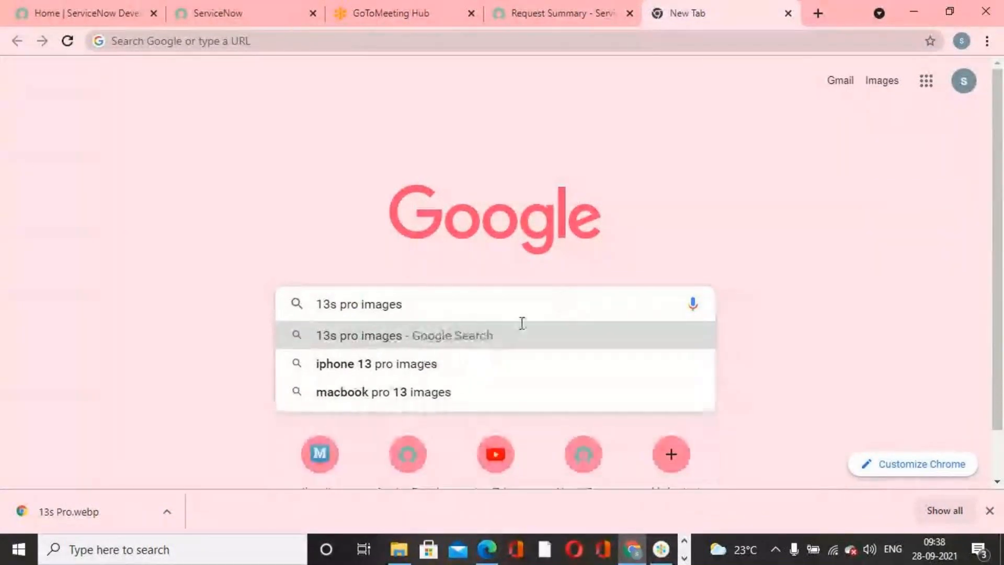
left_click(503, 372)
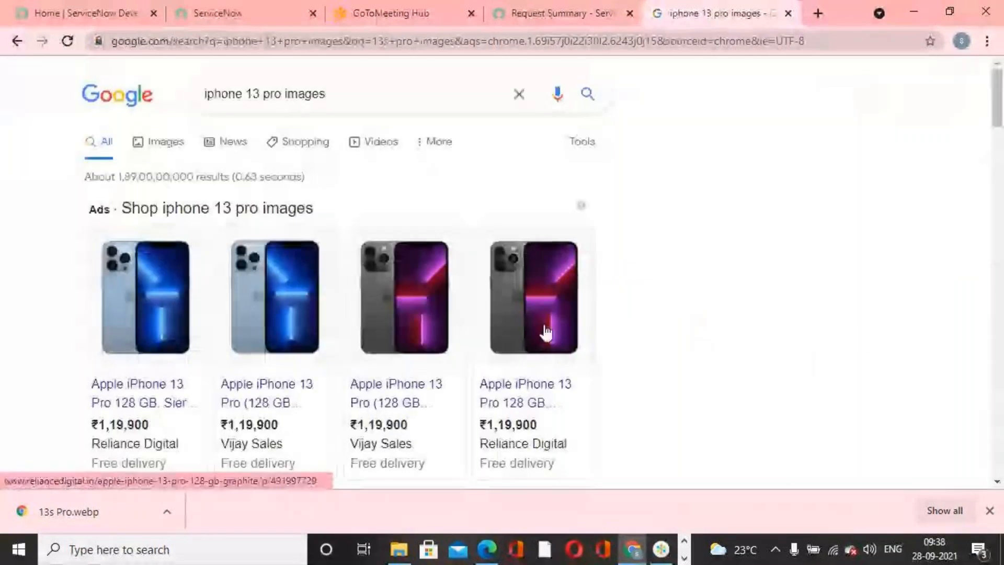
Save the GSMArena image of four iPhone 13 Pro Max phones to the OneDrive Desktop as "13s Pro1".
scroll(314, 345, "down", 2)
scroll(354, 352, "down", 3)
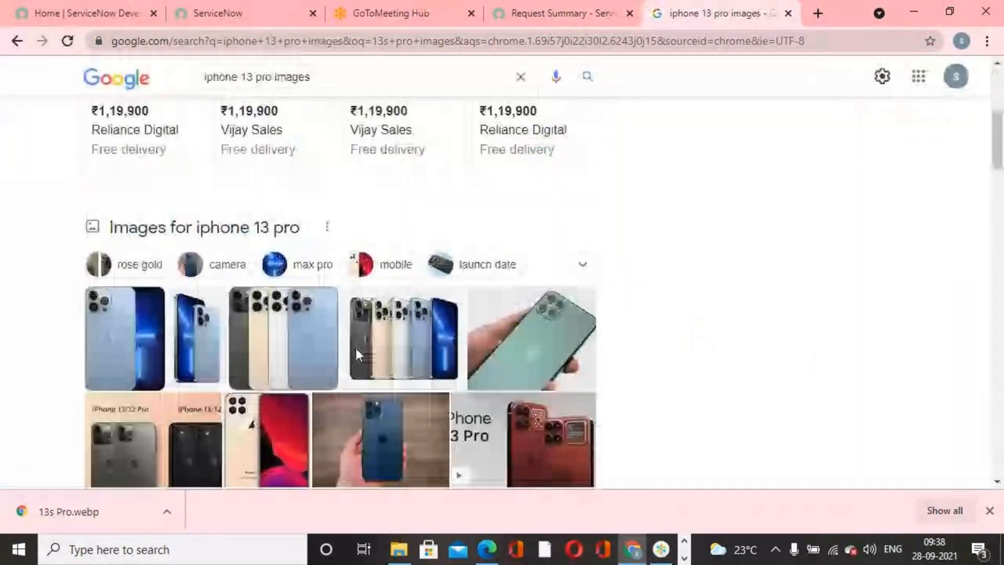
left_click(279, 332)
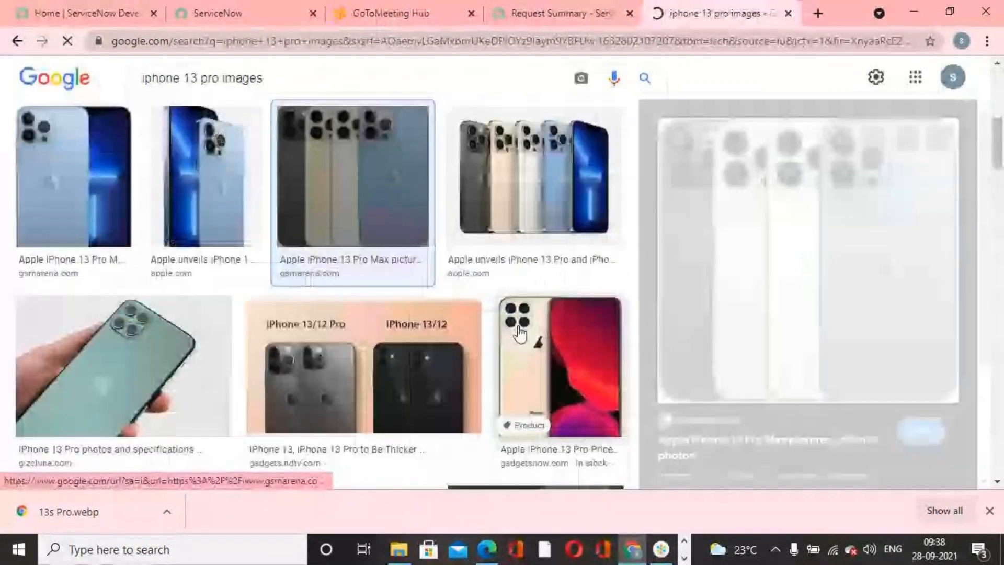
right_click(779, 244)
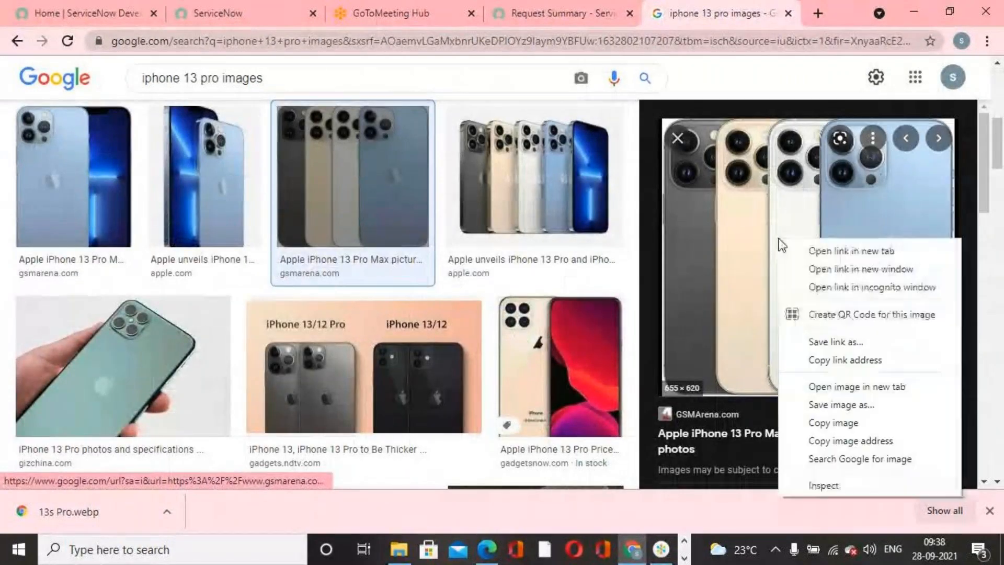
left_click(827, 405)
type("13s")
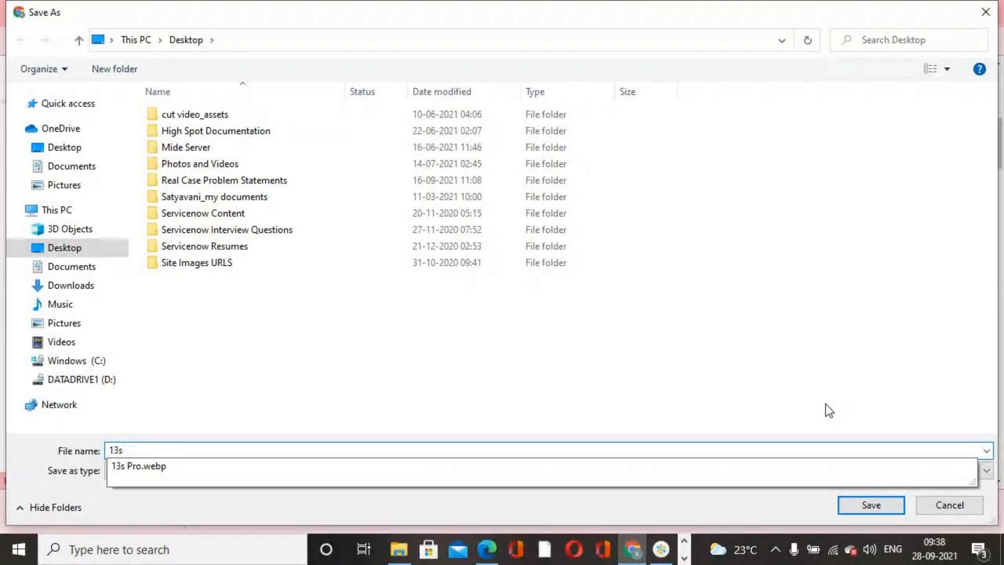
type(" Pro1")
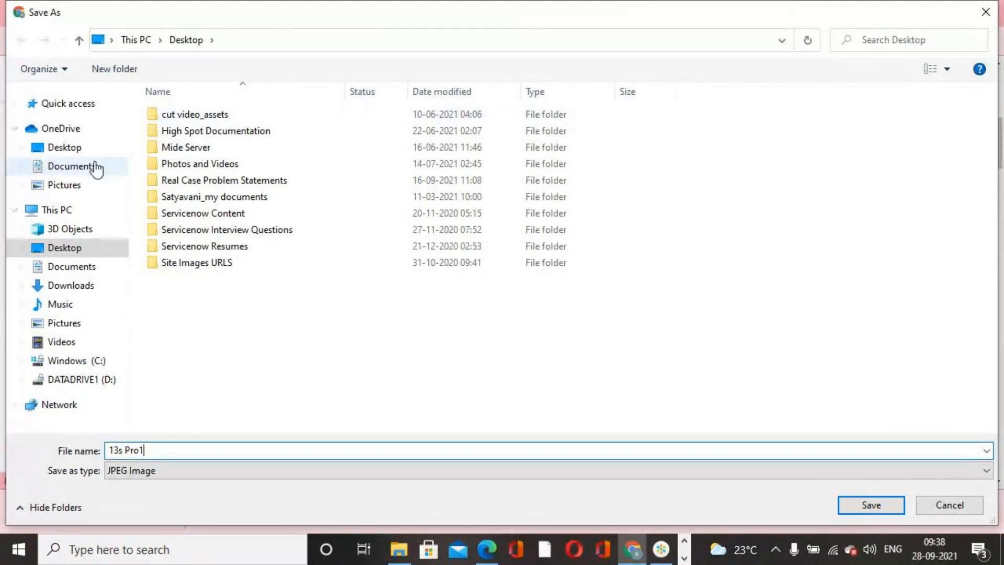
left_click(65, 148)
left_click(876, 505)
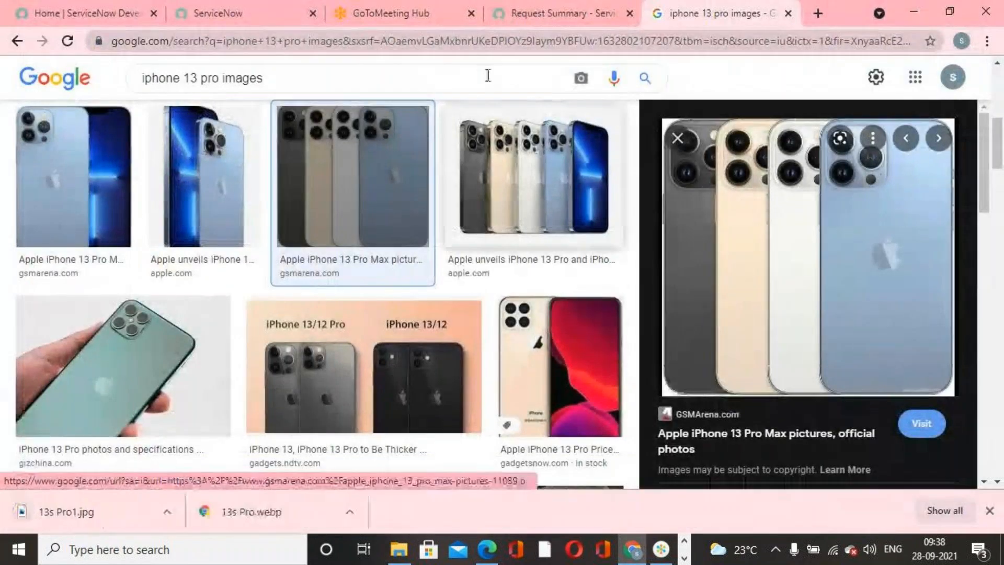
Upload 13s Pro1.jpg from the Desktop as the catalog item's icon.
left_click(249, 11)
left_click(266, 174)
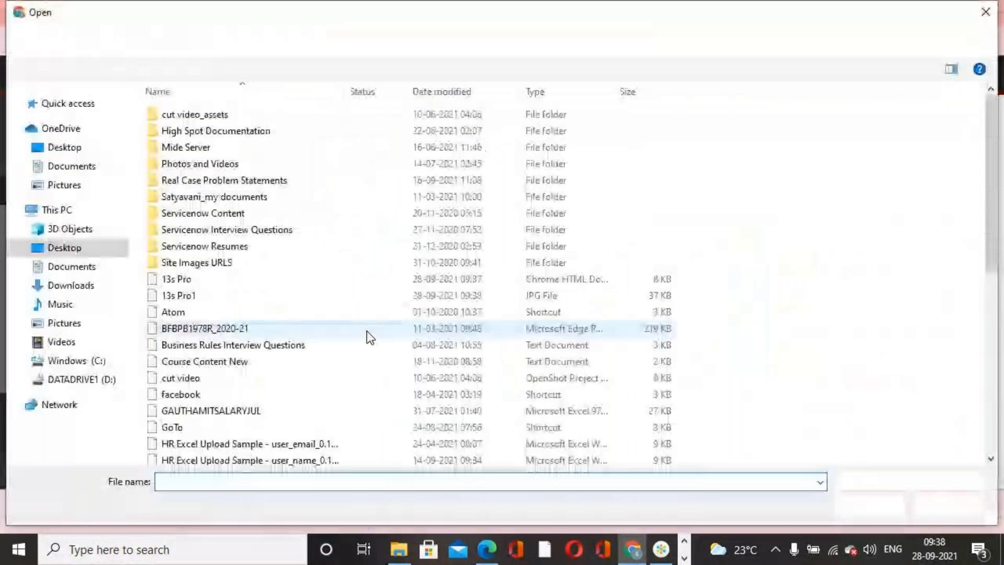
left_click(180, 296)
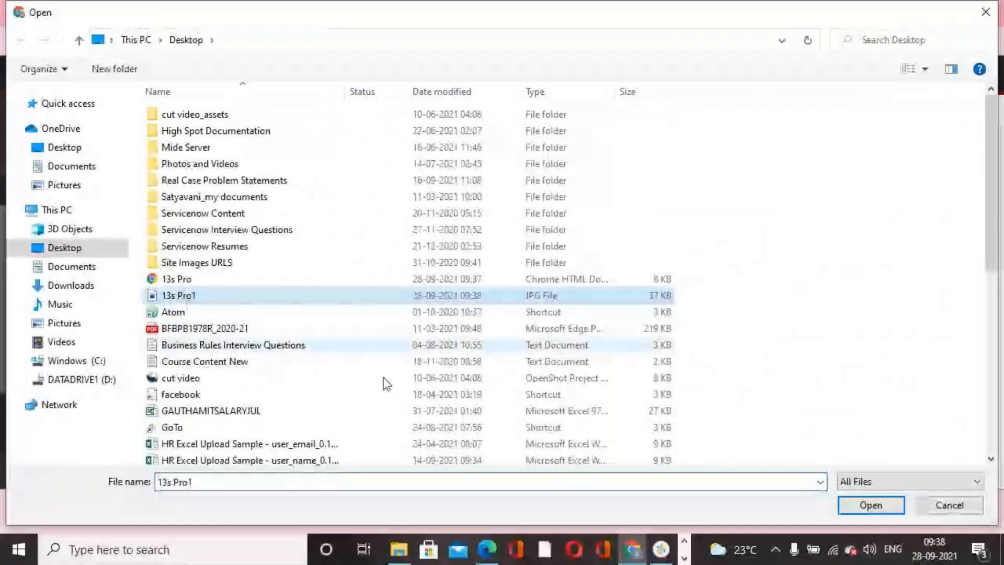
left_click(877, 509)
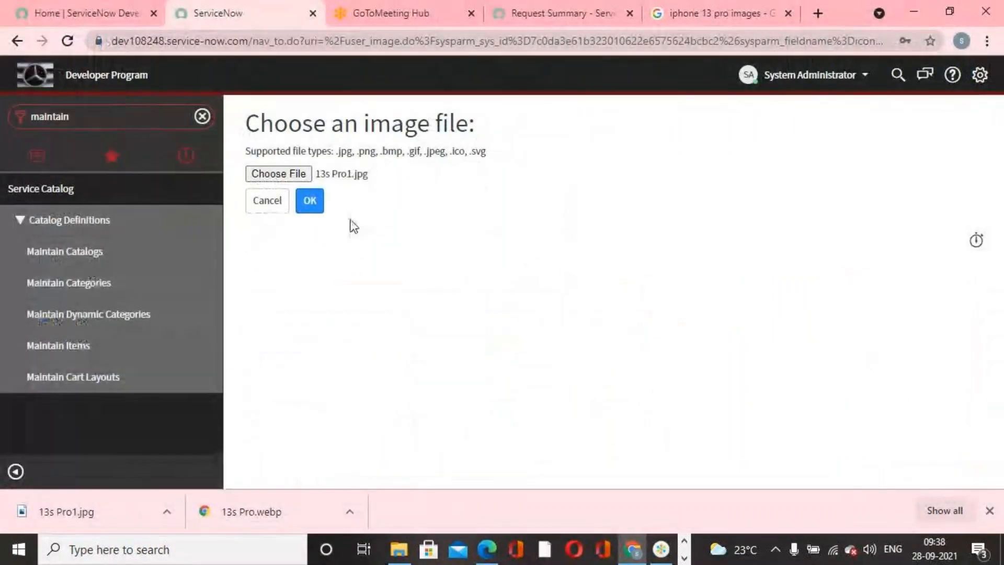
left_click(314, 201)
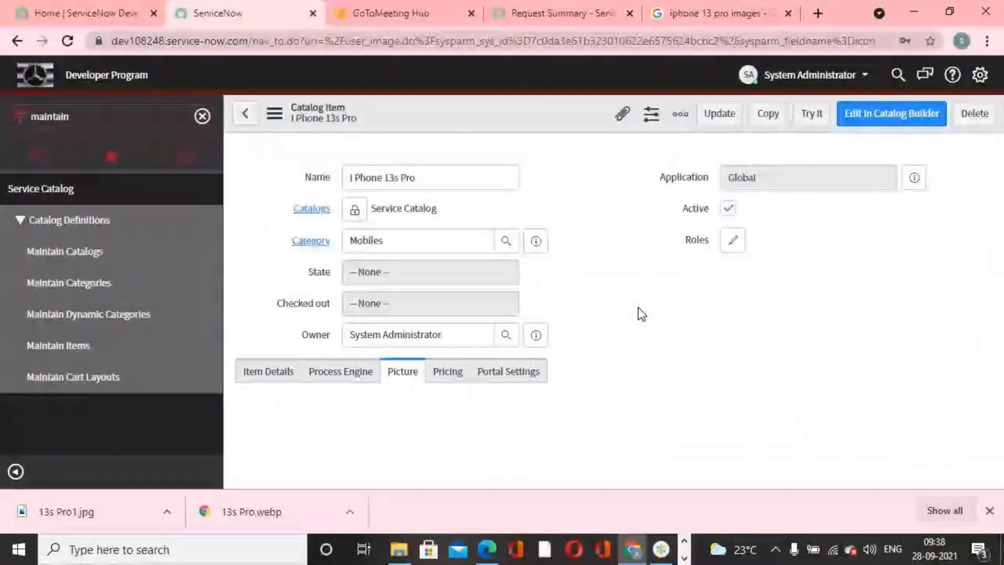
Upload 13s Pro1.jpg as the I Phone 13s Pro item's picture and check the images on the record.
scroll(638, 307, "down", 5)
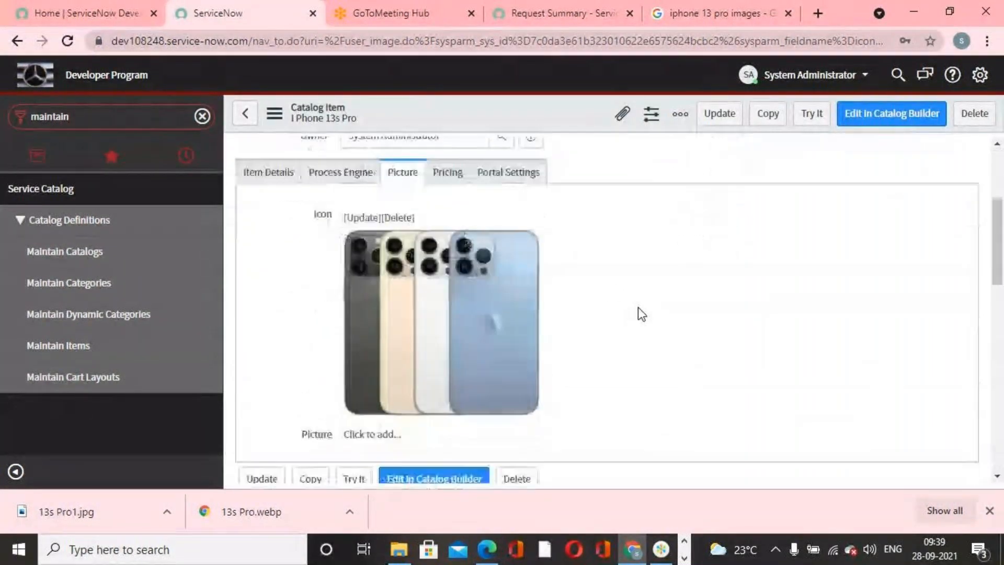
scroll(638, 306, "up", 2)
scroll(638, 313, "down", 3)
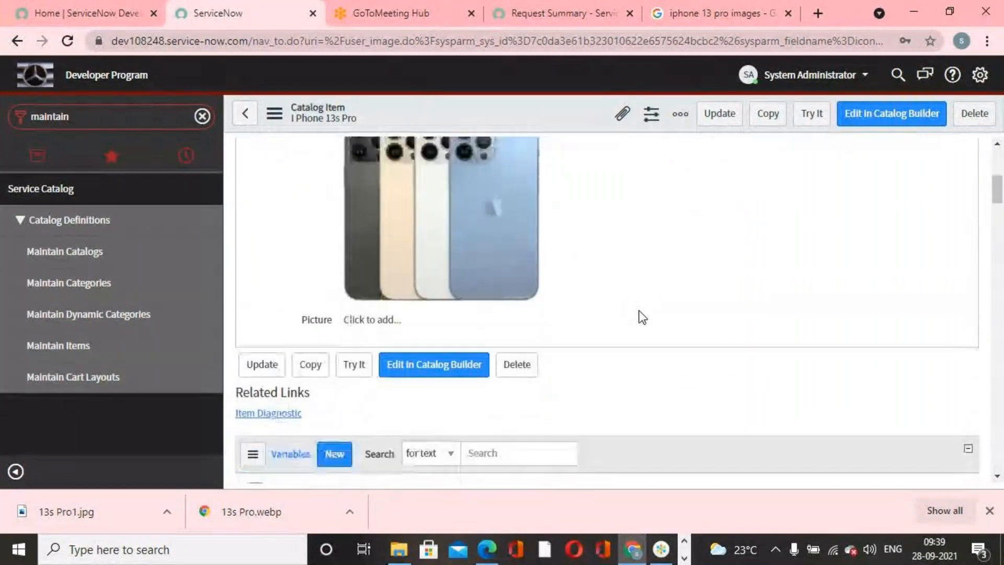
scroll(638, 316, "up", 2)
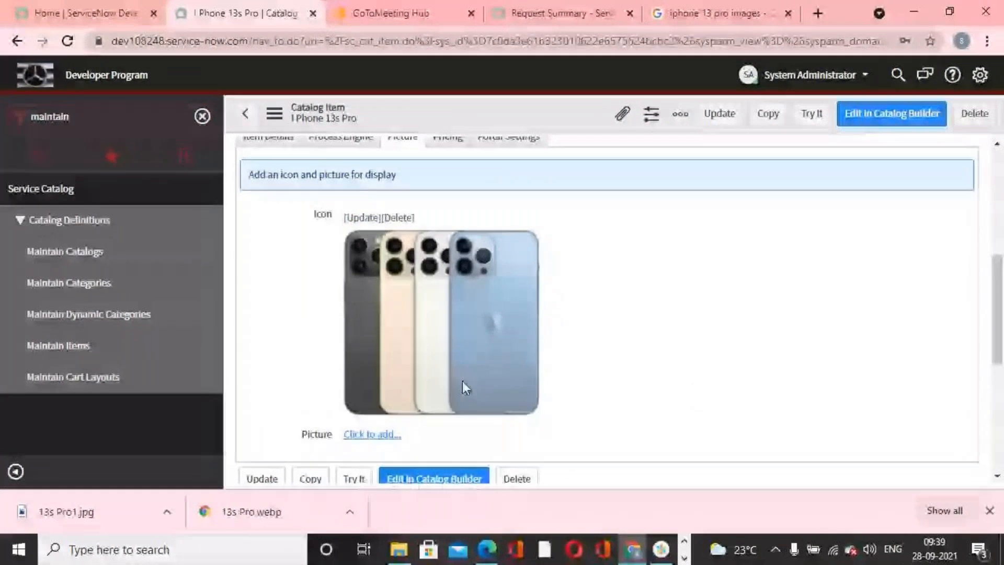
left_click(386, 436)
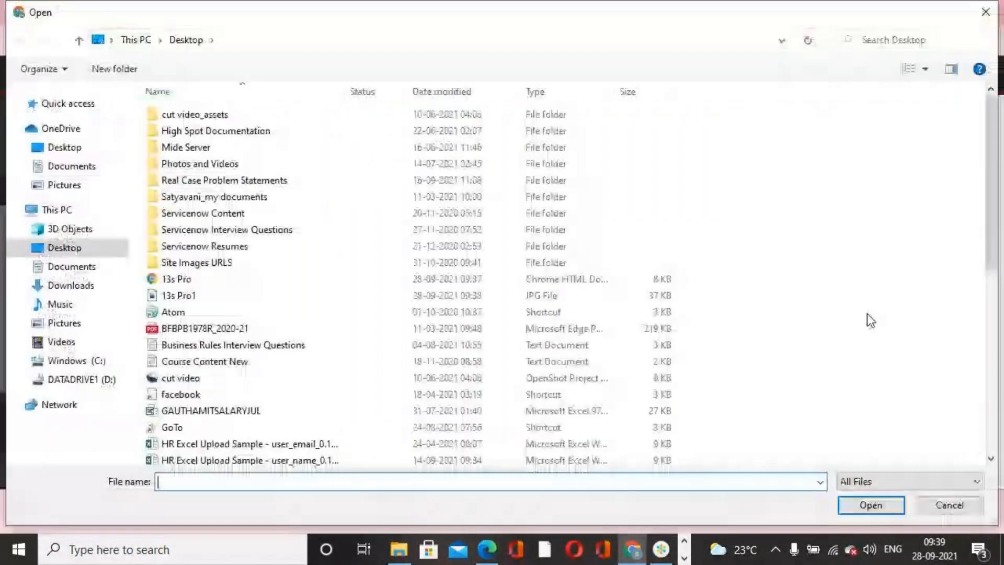
left_click(225, 295)
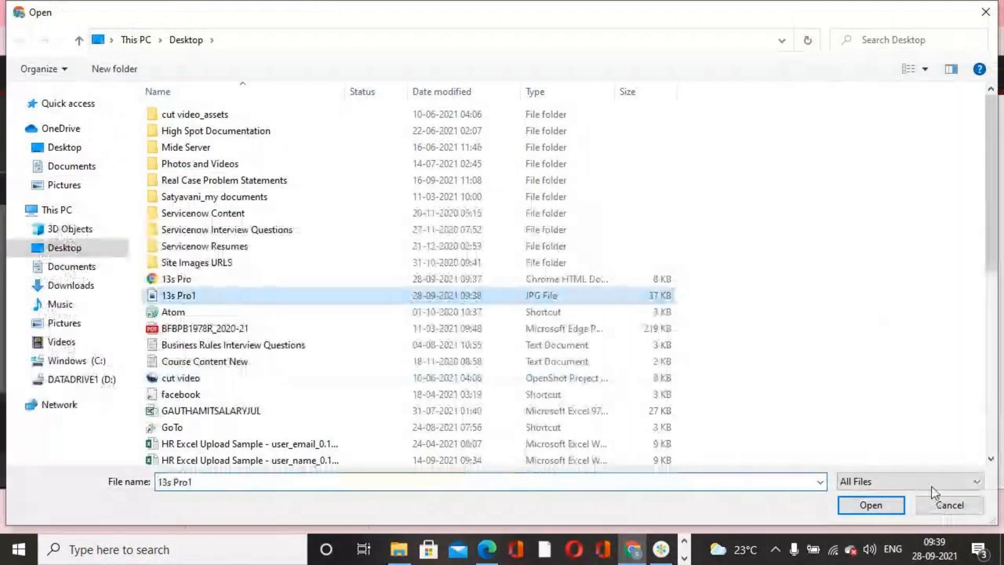
left_click(889, 503)
left_click(312, 207)
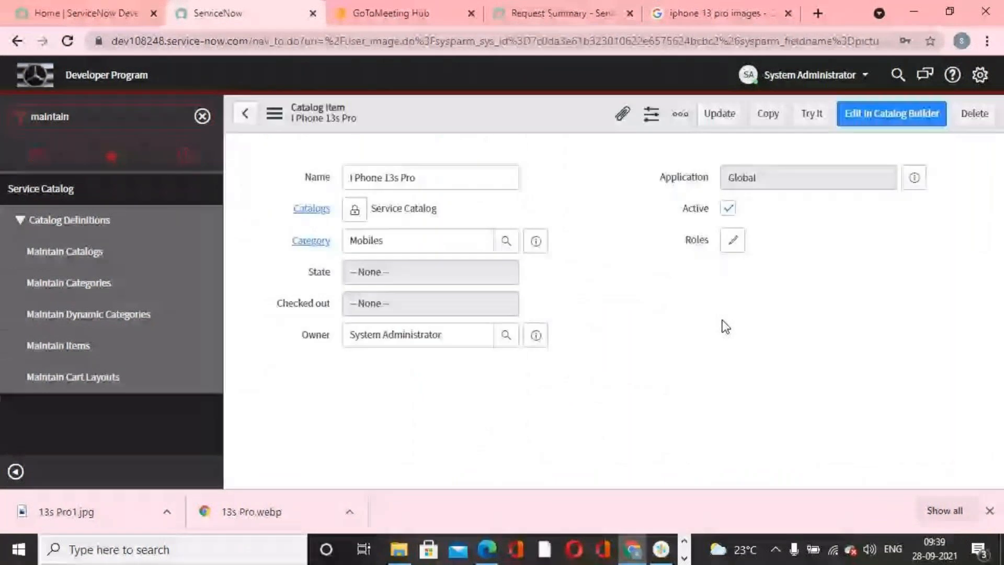
scroll(716, 326, "down", 5)
scroll(575, 330, "up", 5)
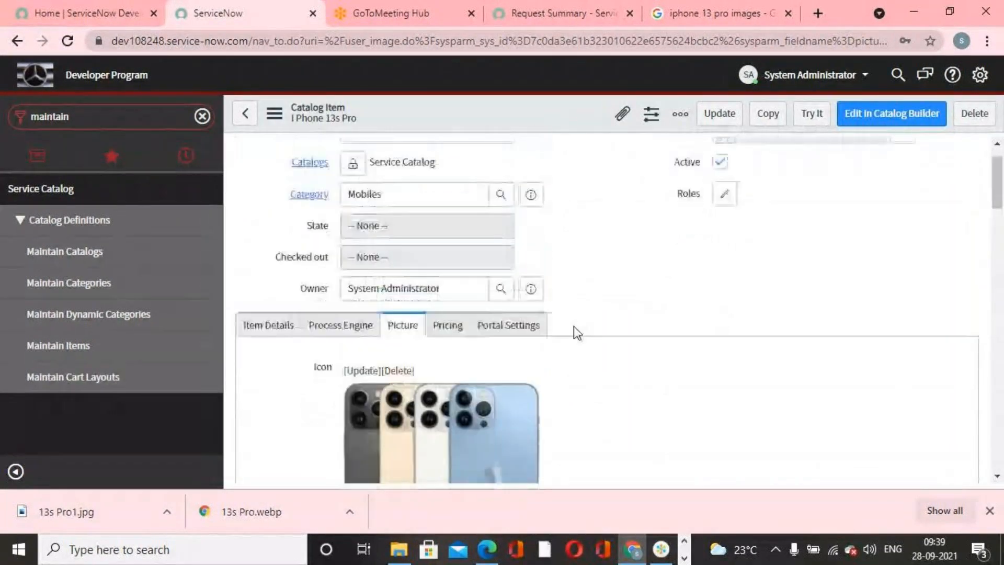
scroll(636, 356, "down", 2)
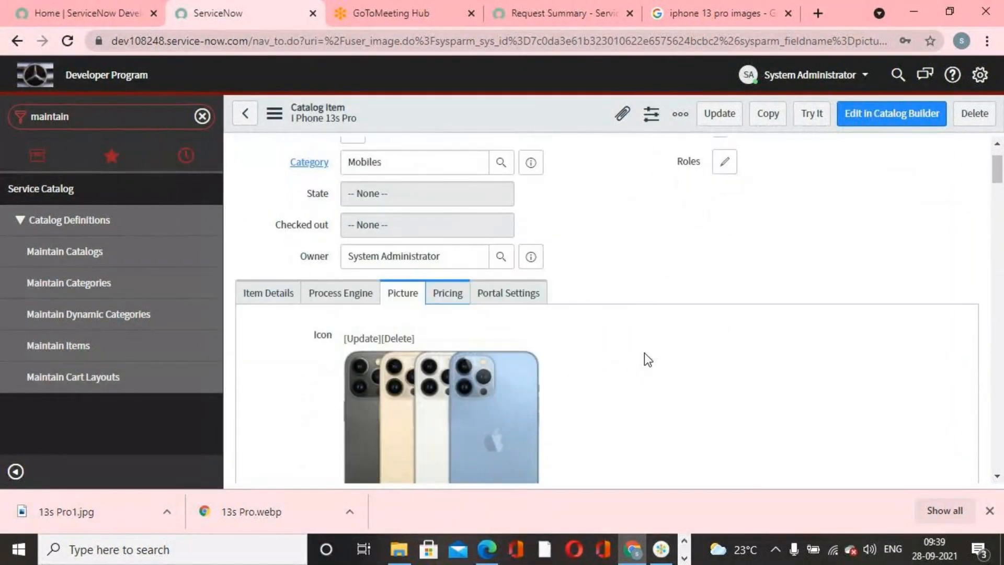
Set the item's price to $2,000.00 and its recurring price to $100.00 with a Monthly frequency.
scroll(623, 365, "down", 12)
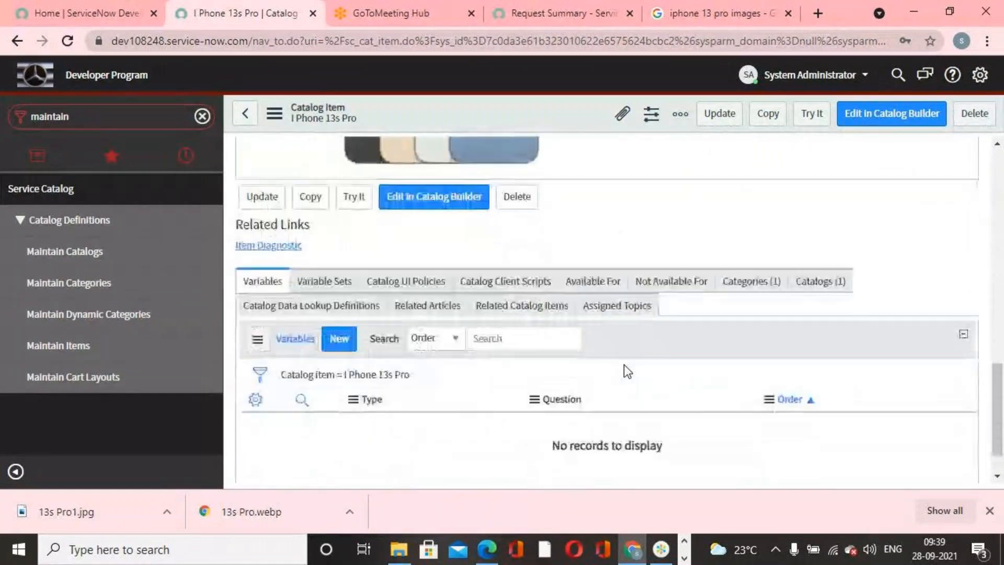
scroll(623, 365, "up", 10)
left_click(448, 214)
left_click_drag(495, 250, 470, 248)
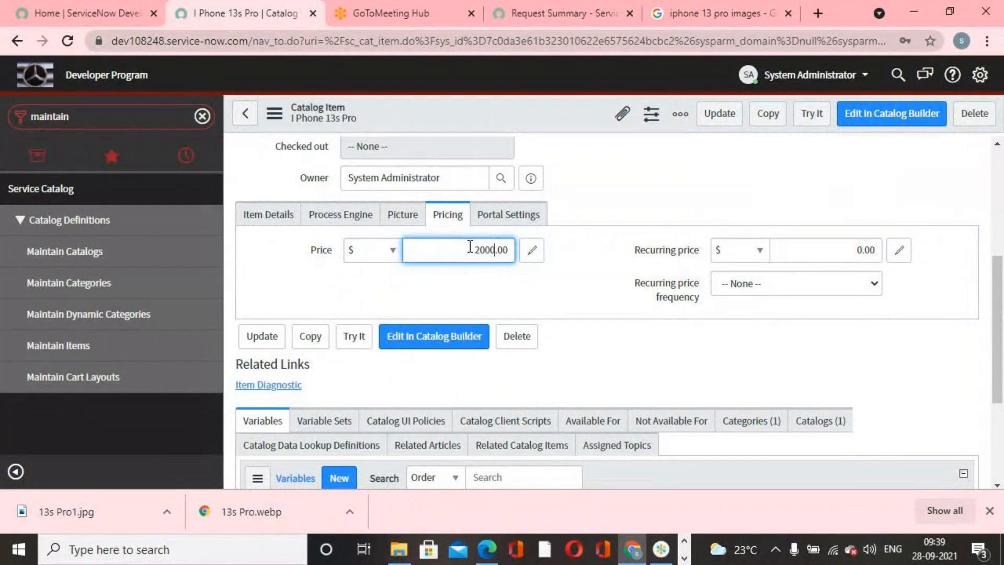
left_click(863, 250)
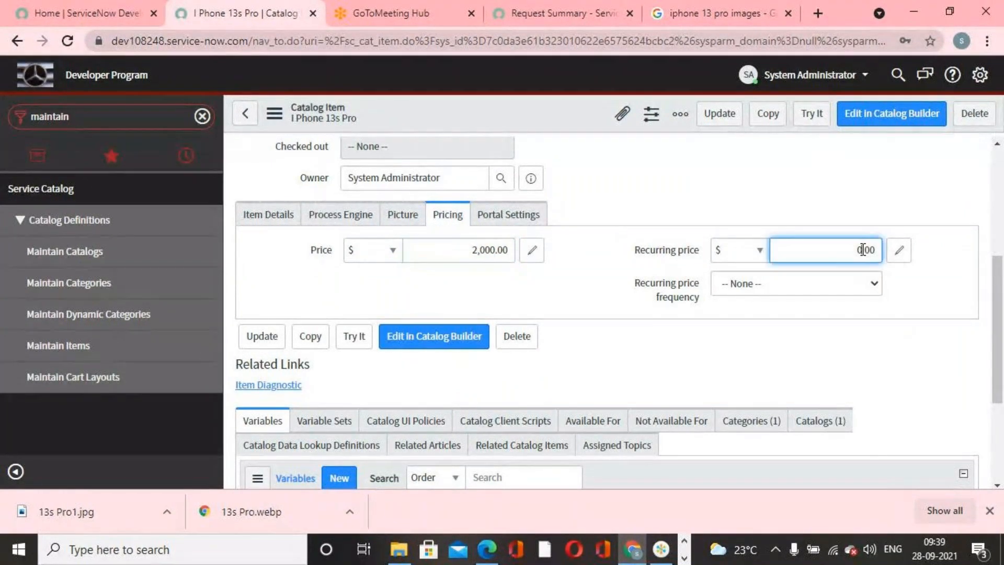
type("100")
left_click(867, 283)
left_click(758, 356)
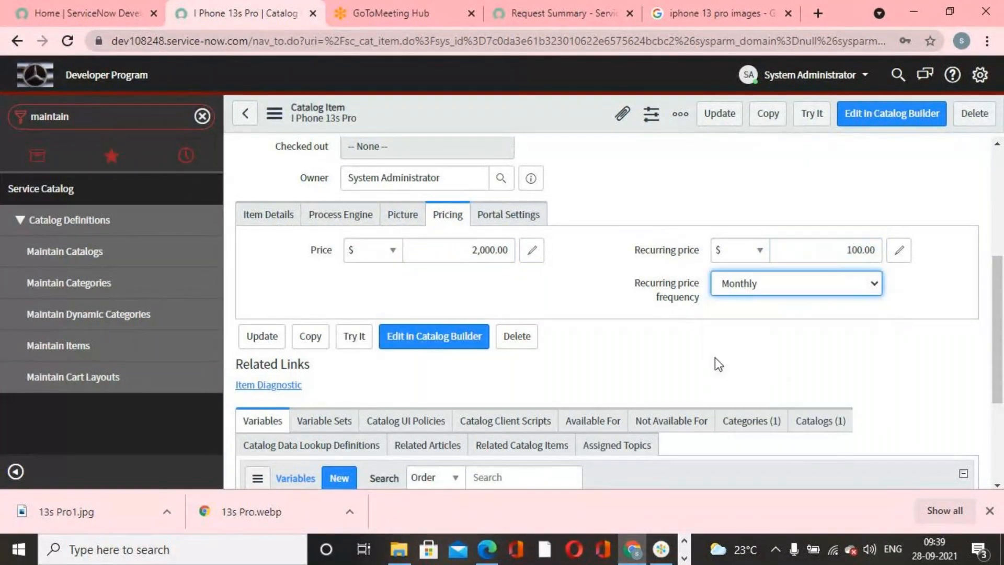
Open the item's portal settings, and in the service portal view the Standard Laptop page to compare its ordering options.
left_click(500, 216)
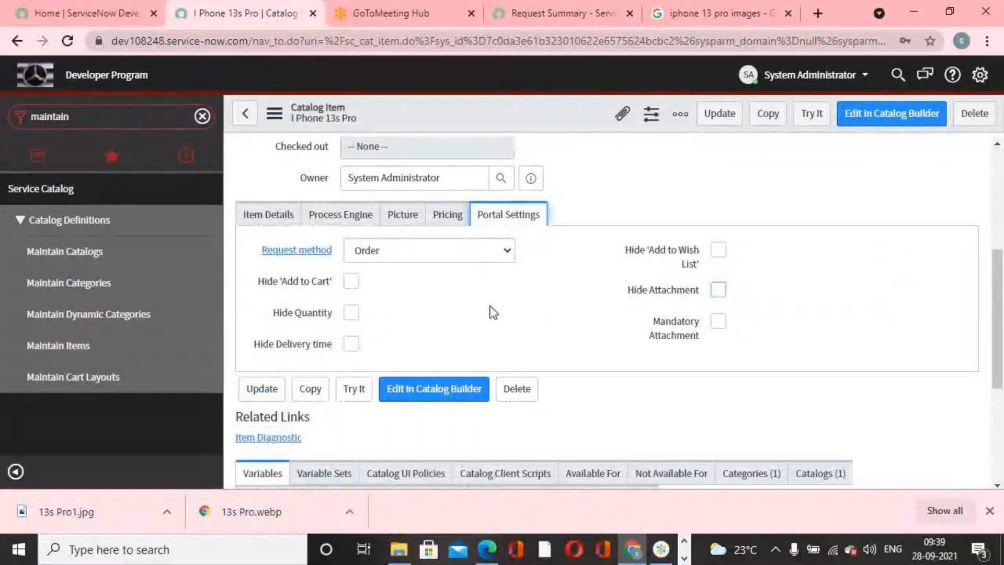
left_click(709, 11)
left_click(595, 13)
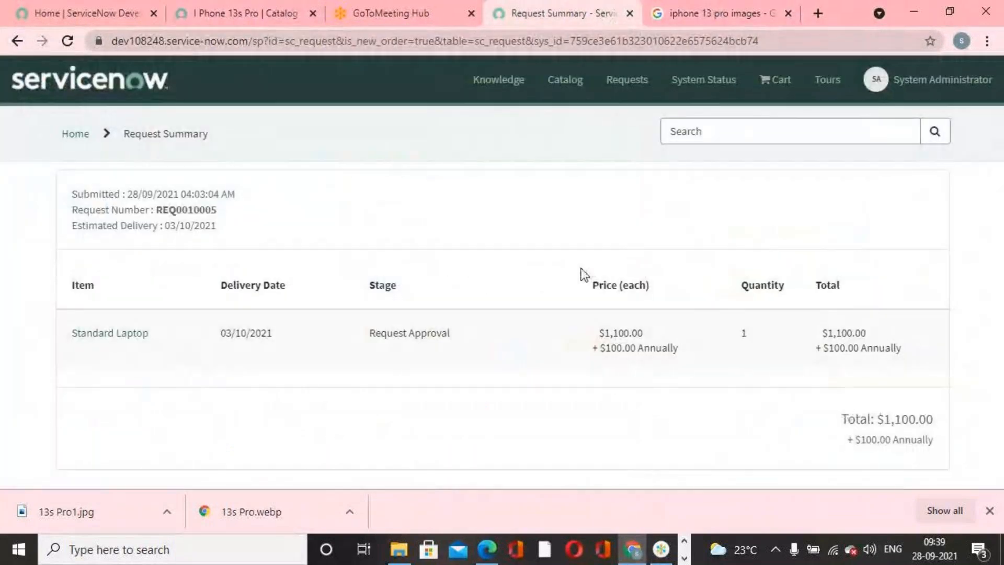
left_click(564, 79)
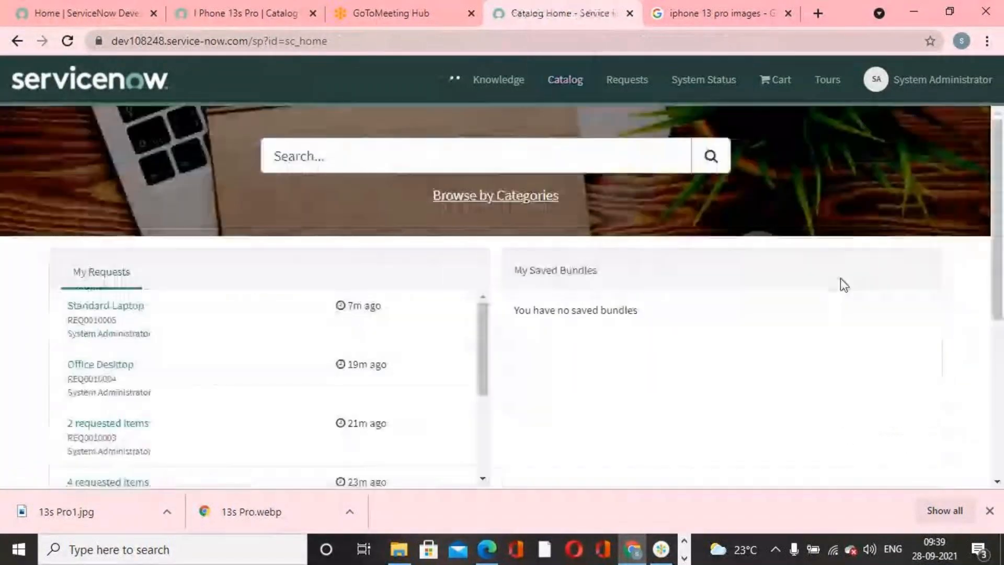
left_click(506, 196)
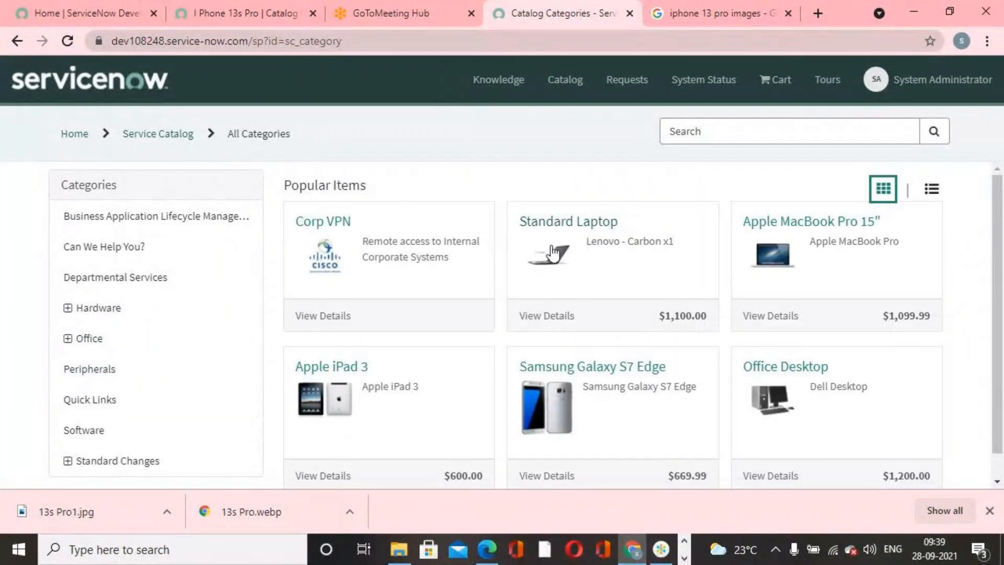
left_click(691, 320)
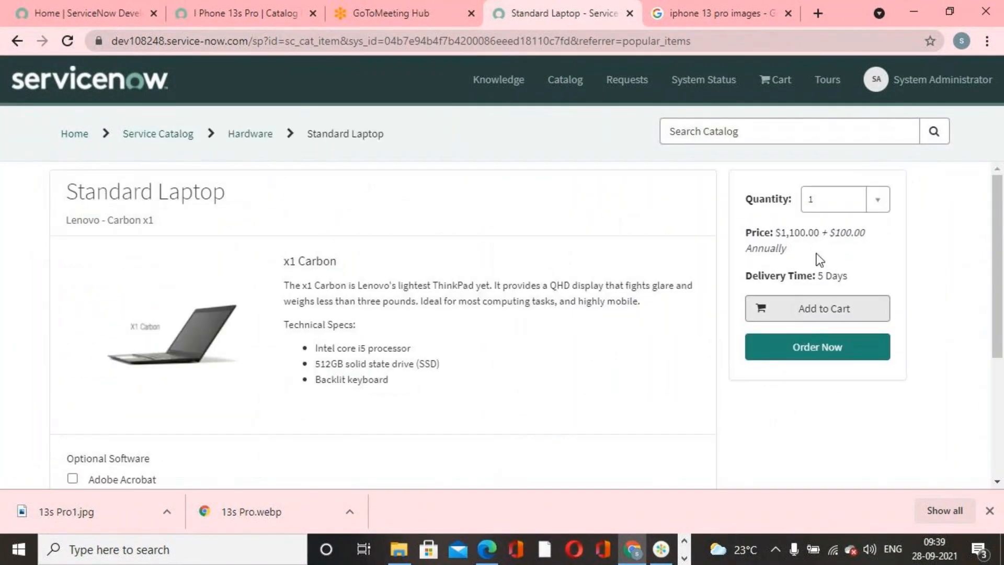
In the I Phone 13s Pro portal settings, hide Add to Cart, quantity, delivery time, attachment and Add to Wish List.
left_click(231, 14)
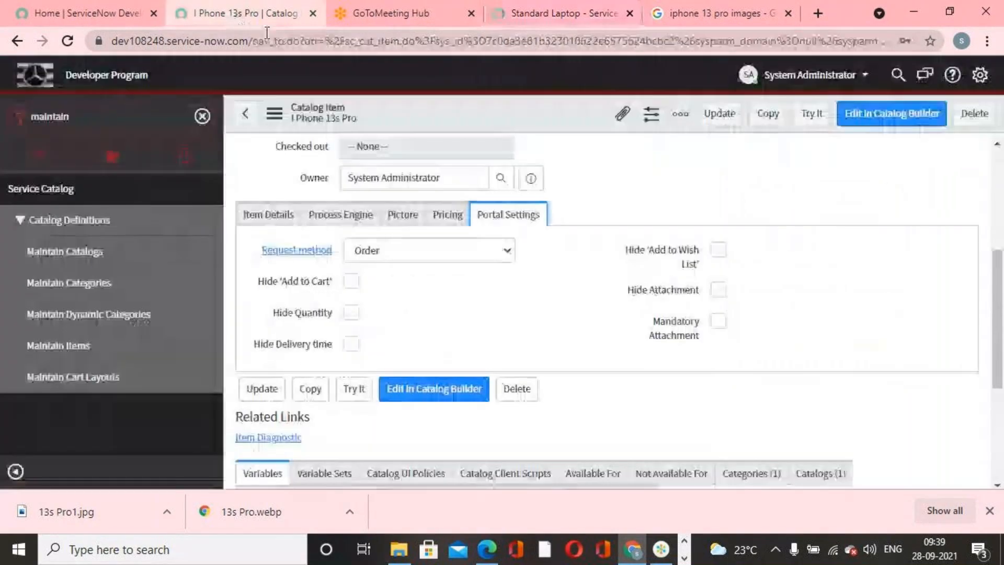
left_click(351, 282)
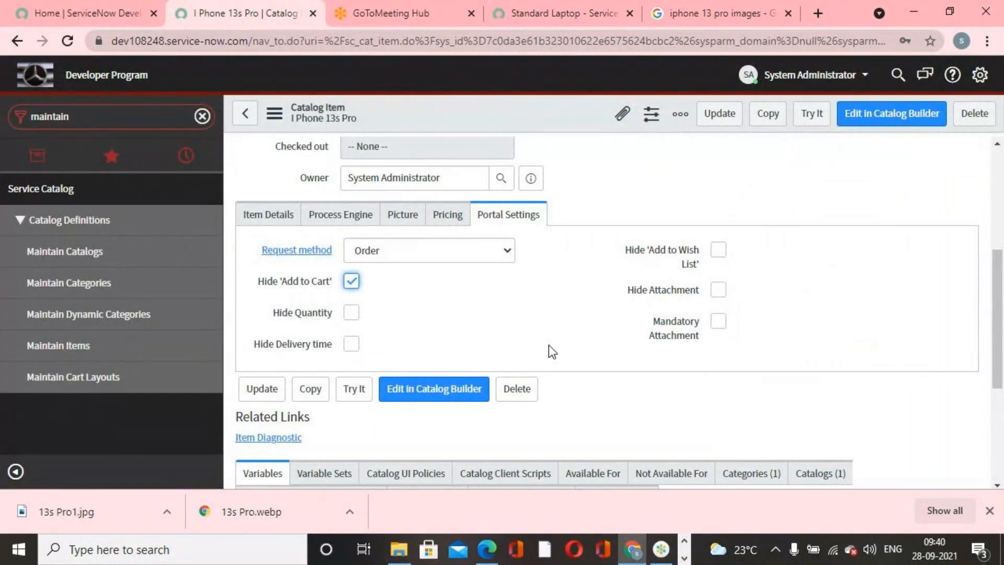
left_click(567, 13)
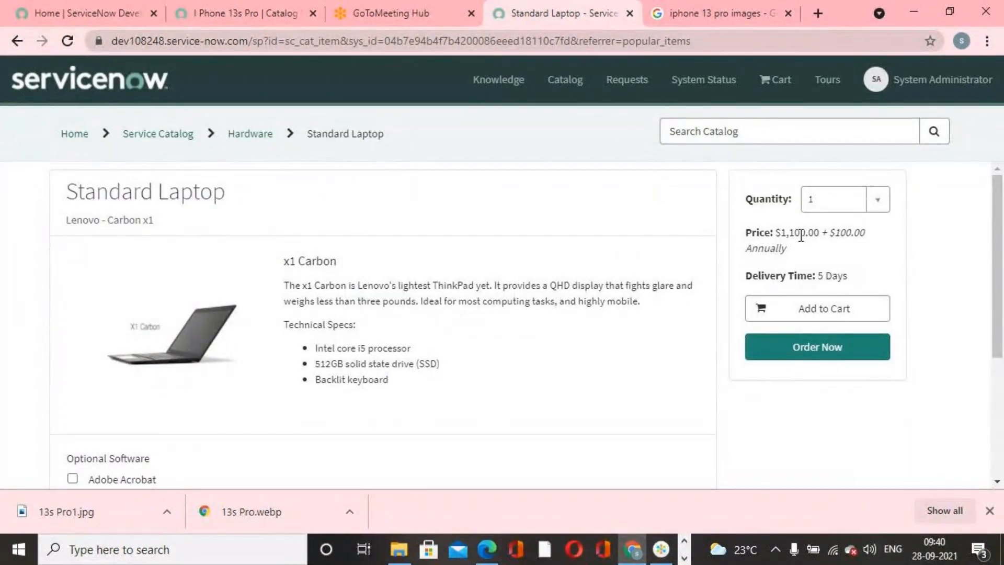
left_click(260, 13)
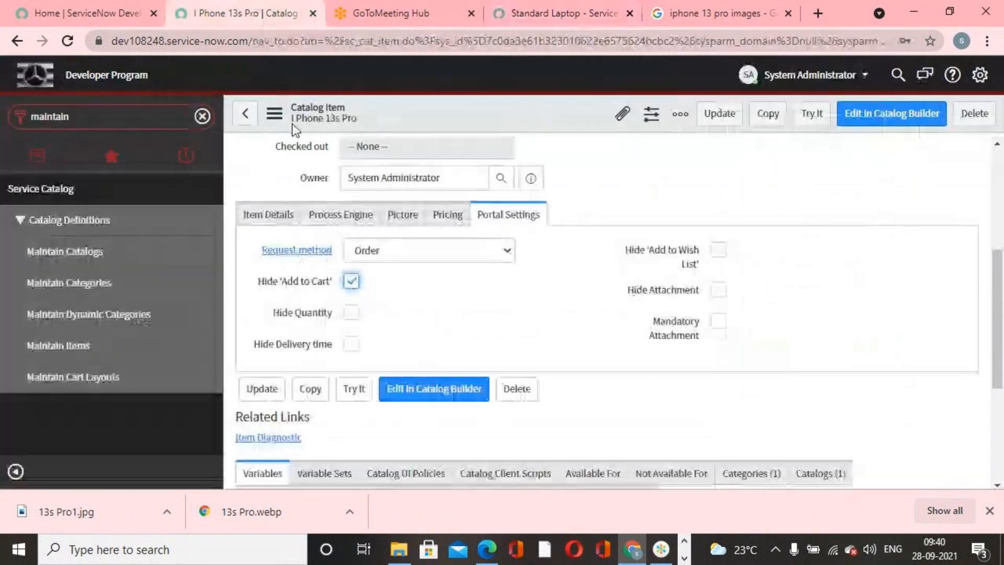
left_click(352, 346)
left_click(718, 290)
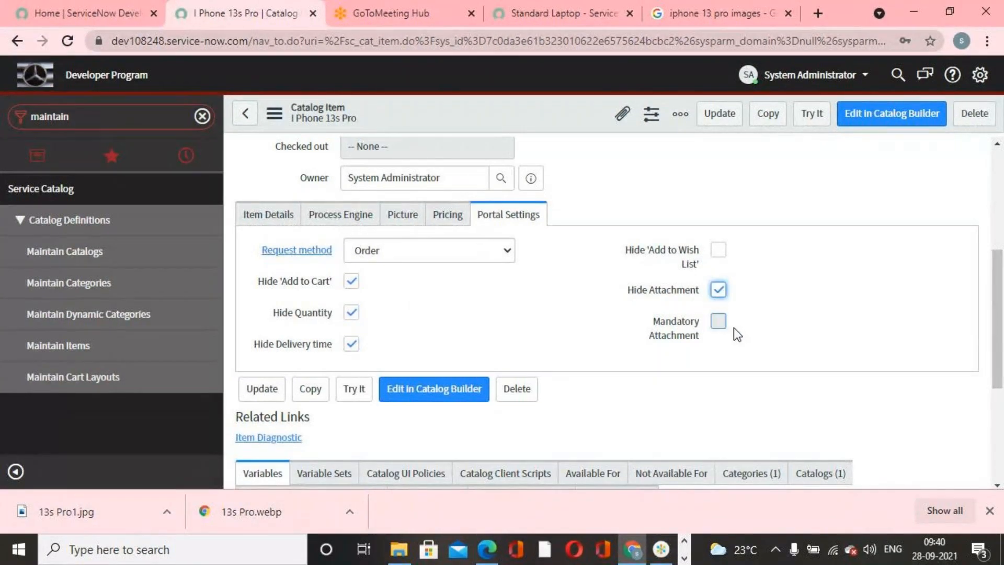
left_click(718, 249)
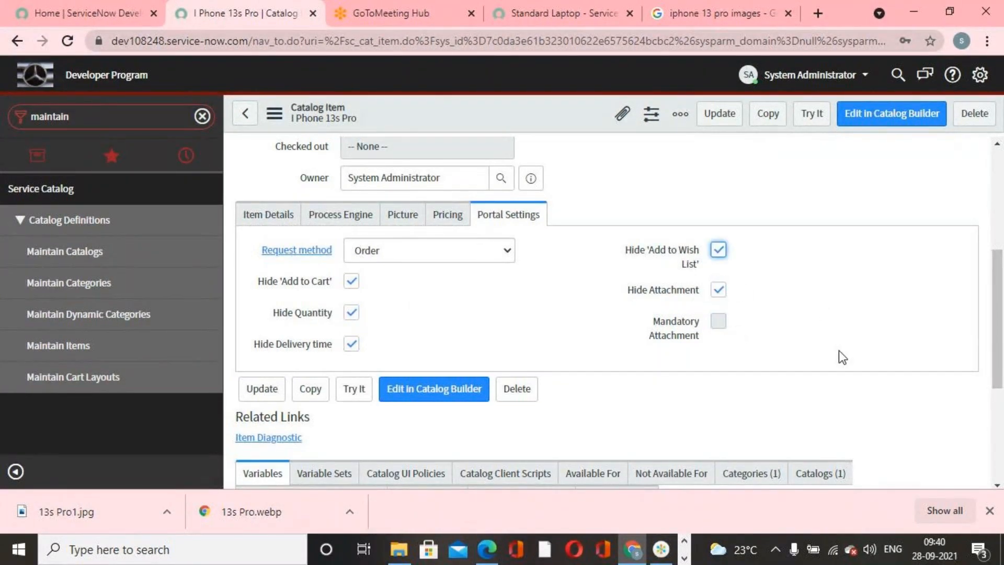
Save the changes to the catalog item and sort the catalog items list by Updated, most recent first.
scroll(838, 357, "up", 5)
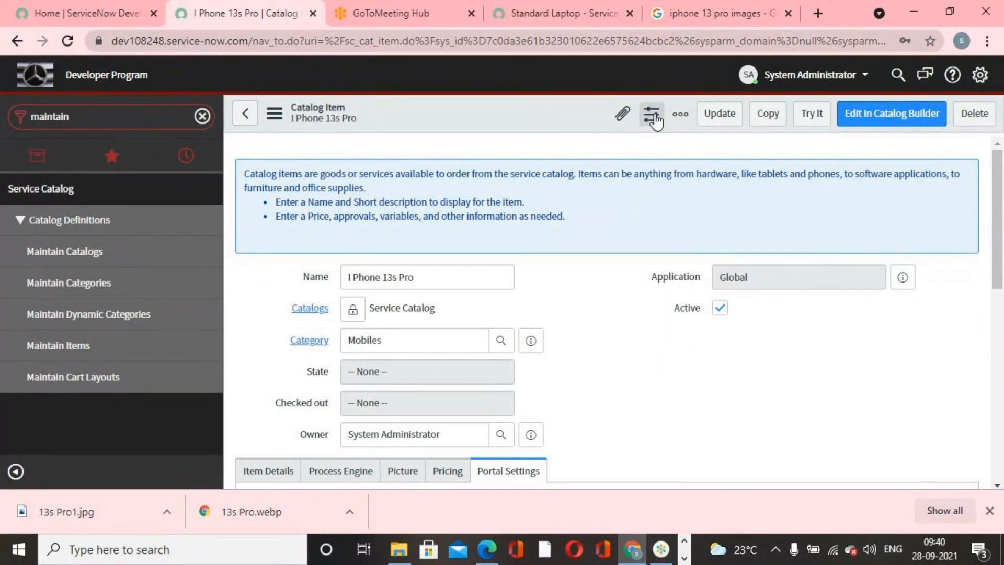
left_click(717, 116)
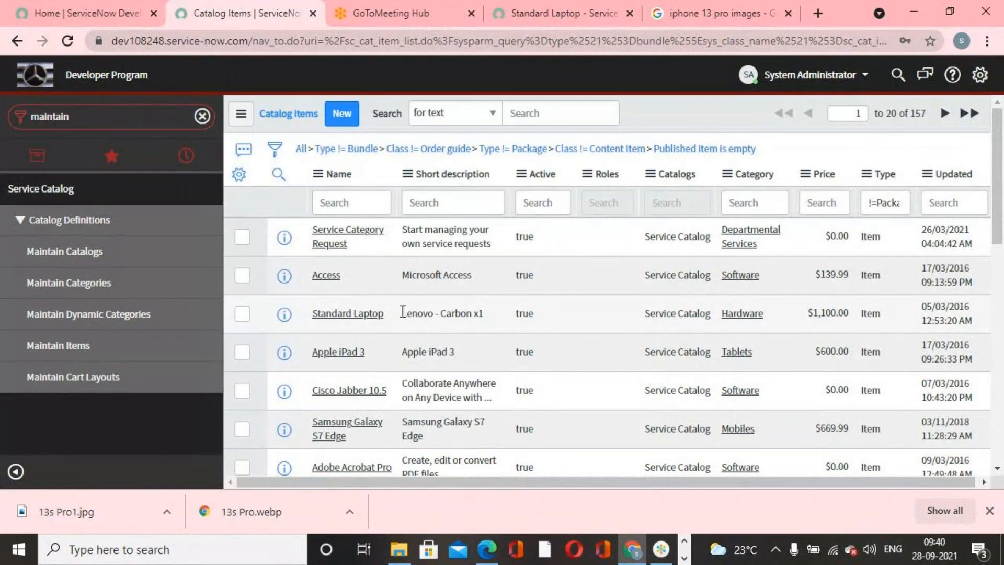
left_click(951, 176)
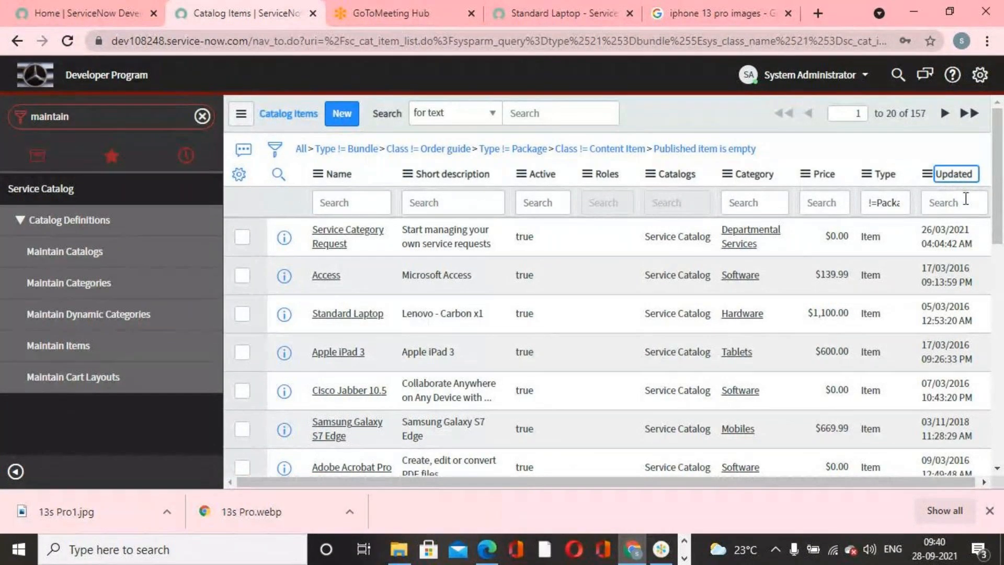
Reload the Standard Laptop portal page, then browse the service portal catalog by categories and look over the popular items.
left_click(610, 19)
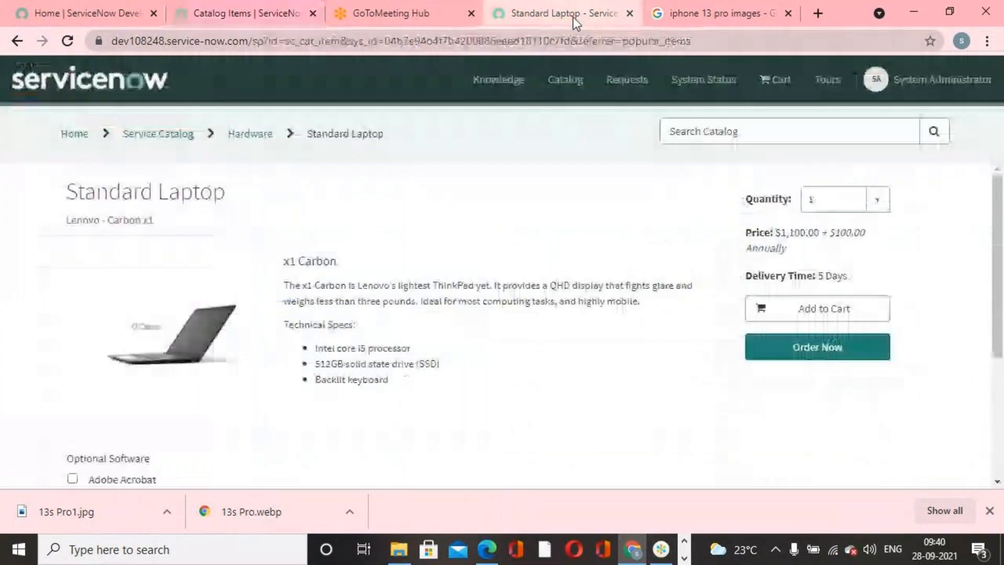
left_click(68, 41)
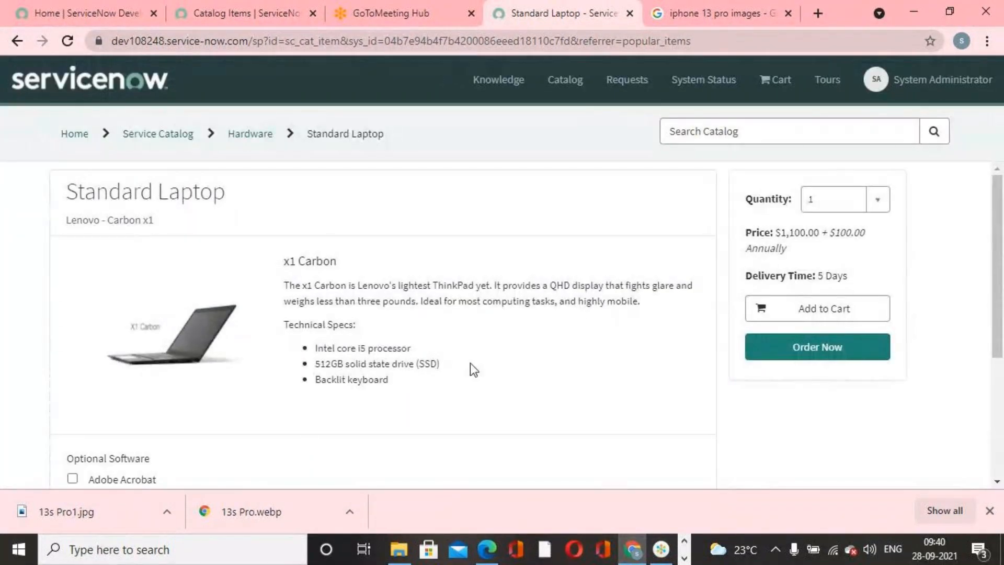
scroll(469, 366, "down", 4)
scroll(484, 389, "up", 4)
left_click(562, 81)
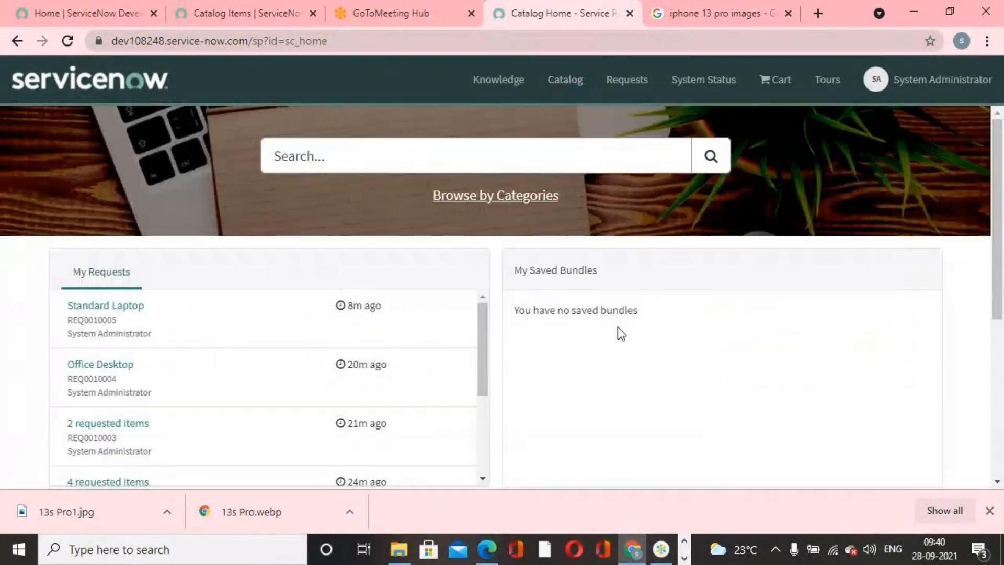
left_click(495, 195)
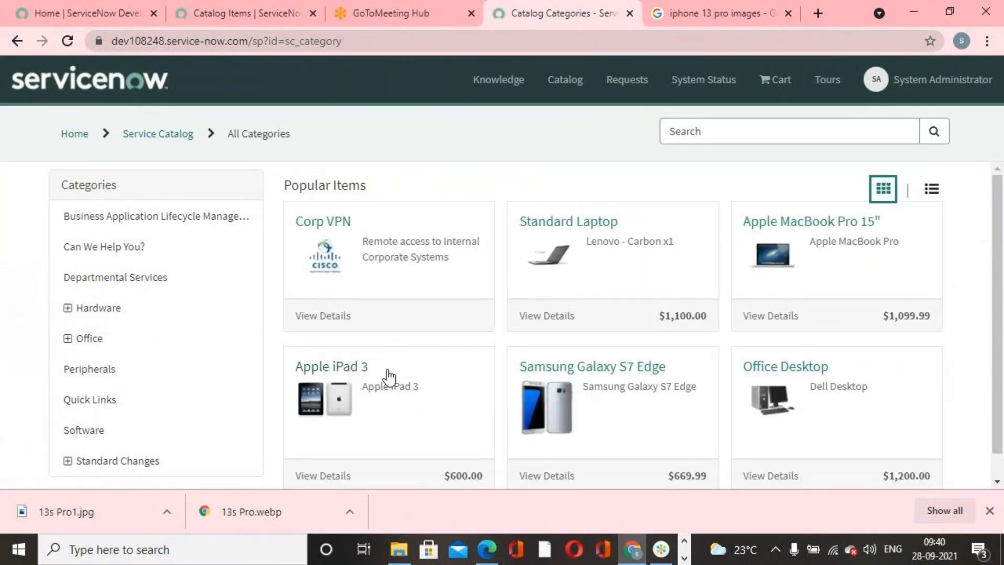
scroll(632, 384, "down", 1)
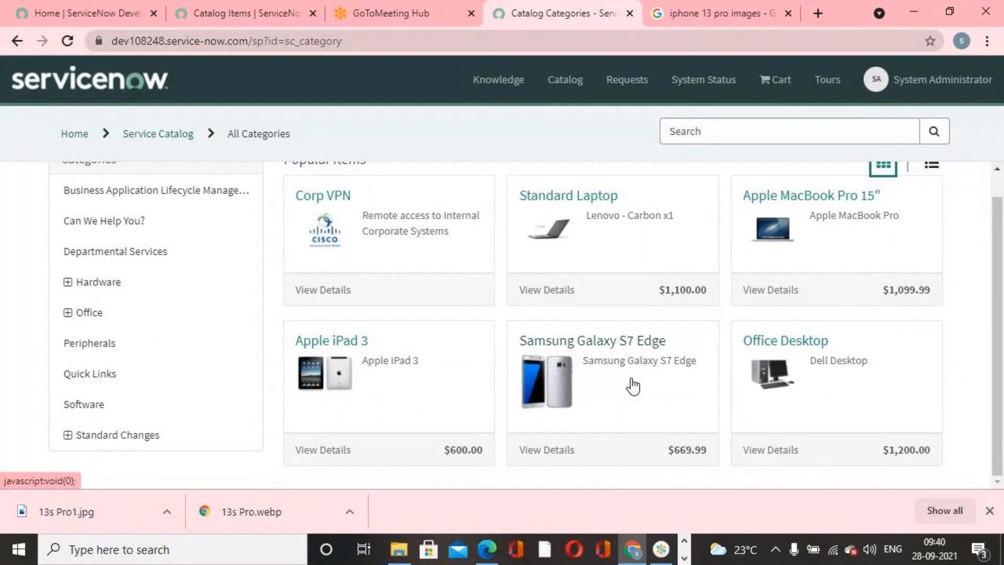
scroll(632, 386, "up", 1)
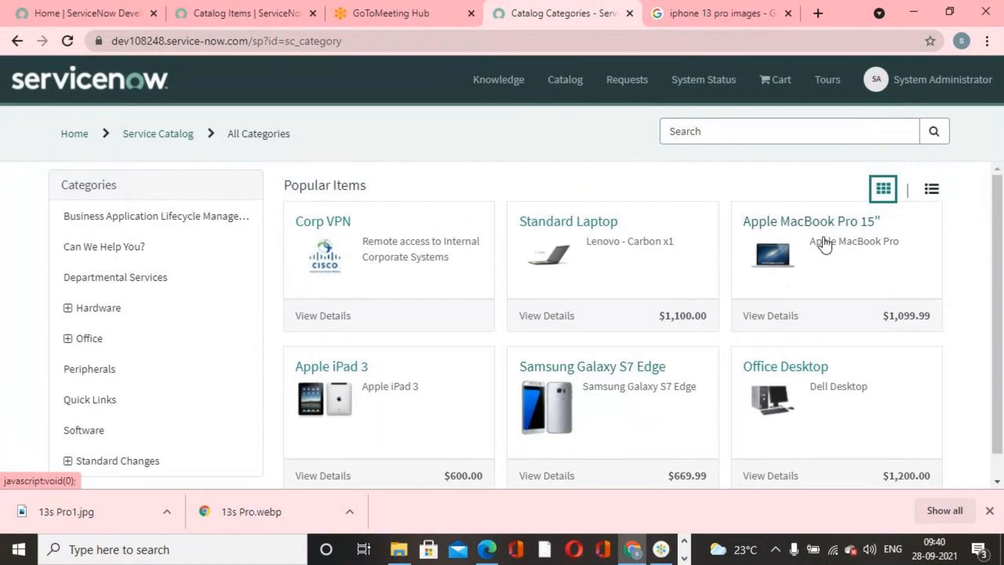
scroll(510, 329, "down", 1)
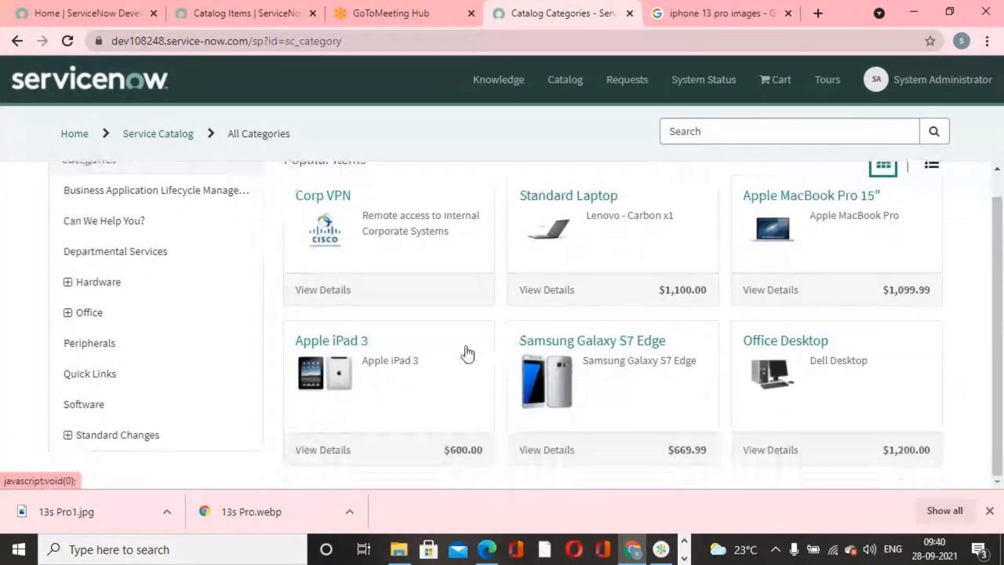
Open the I Phone 13s Pro item from the Mobiles category under Hardware and review its full portal page.
left_click(99, 283)
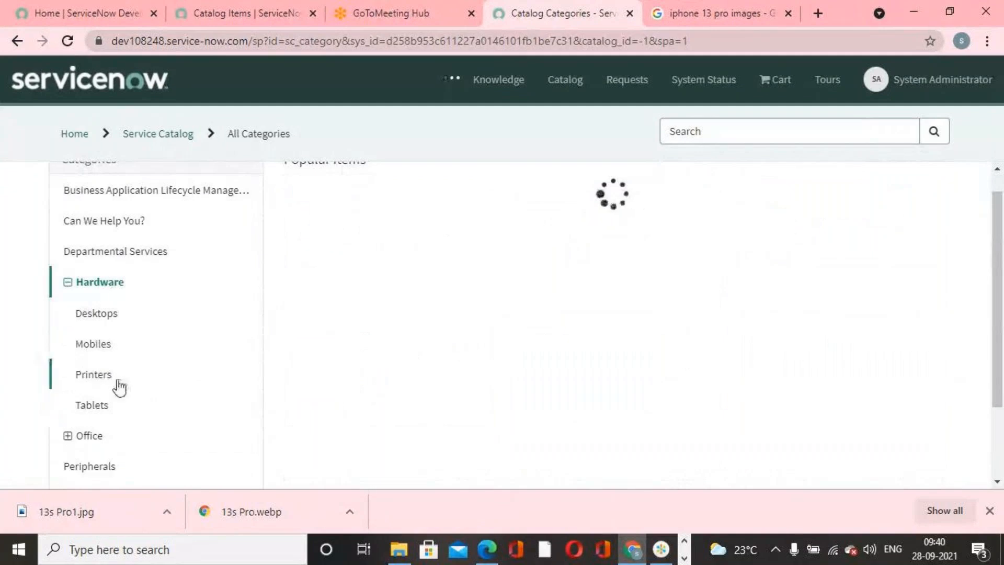
left_click(101, 346)
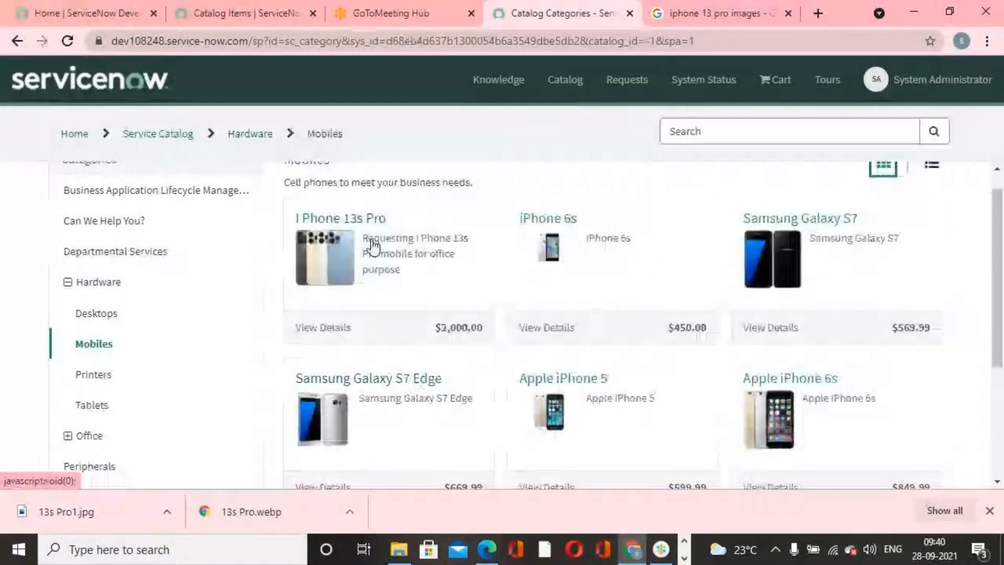
left_click(403, 279)
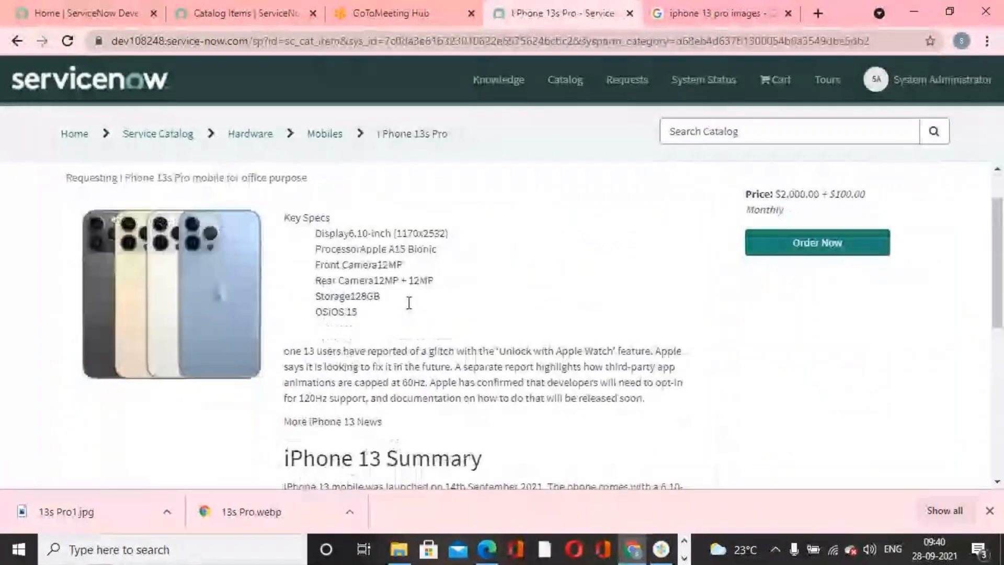
scroll(409, 303, "up", 1)
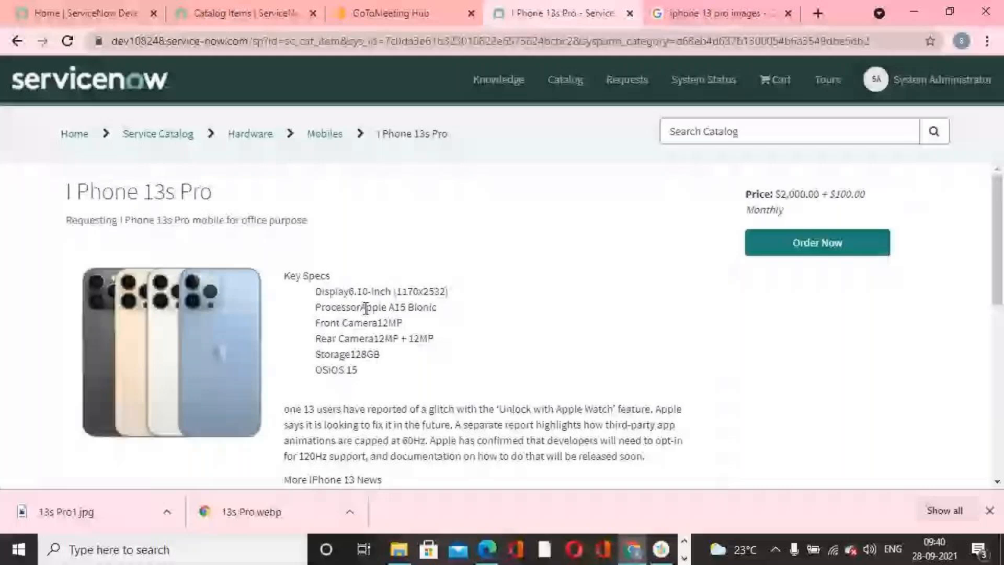
scroll(842, 369, "down", 8)
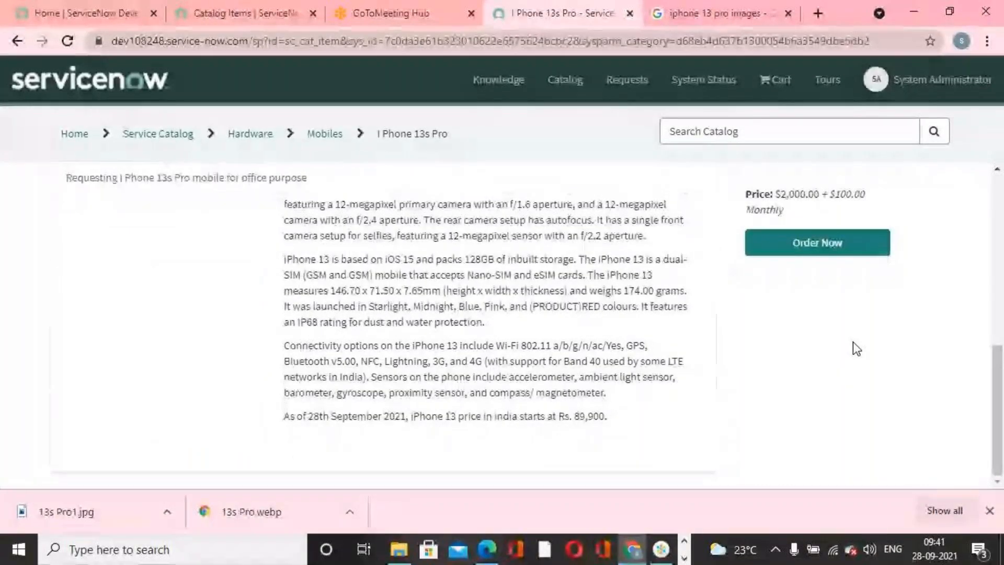
scroll(852, 341, "up", 7)
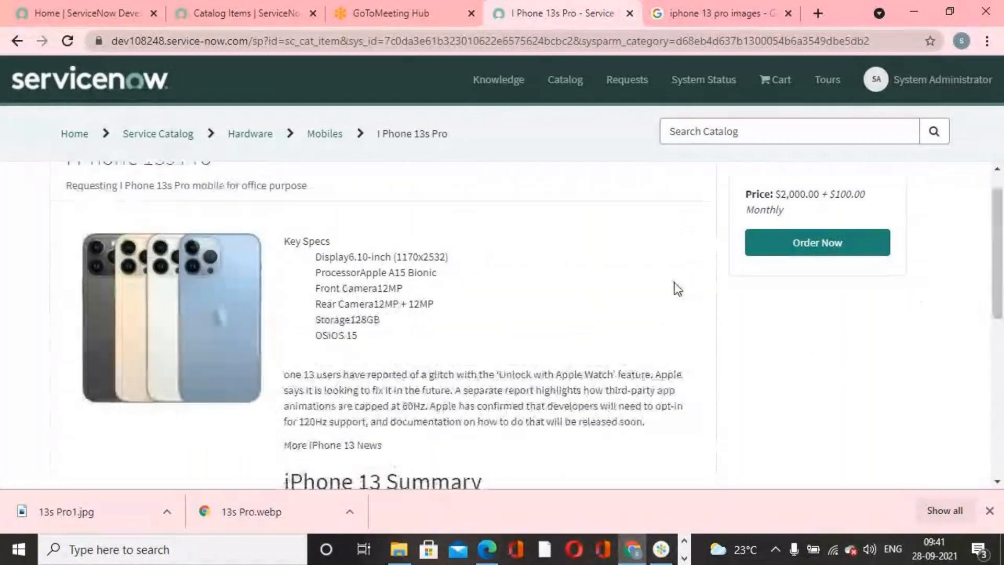
scroll(826, 376, "up", 2)
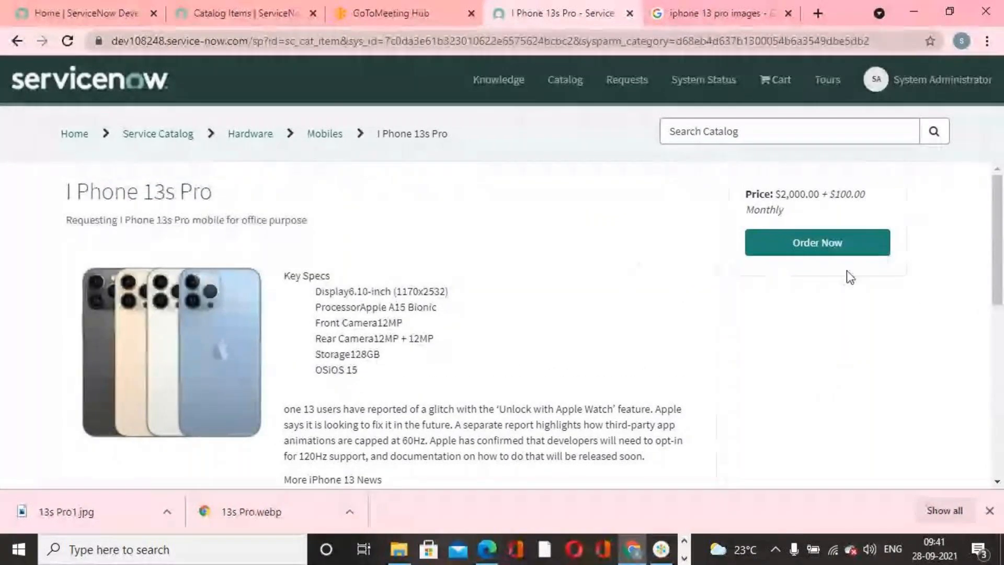
Order the I Phone 13s Pro for System Administrator, check out, and return to the catalog items list.
left_click(831, 250)
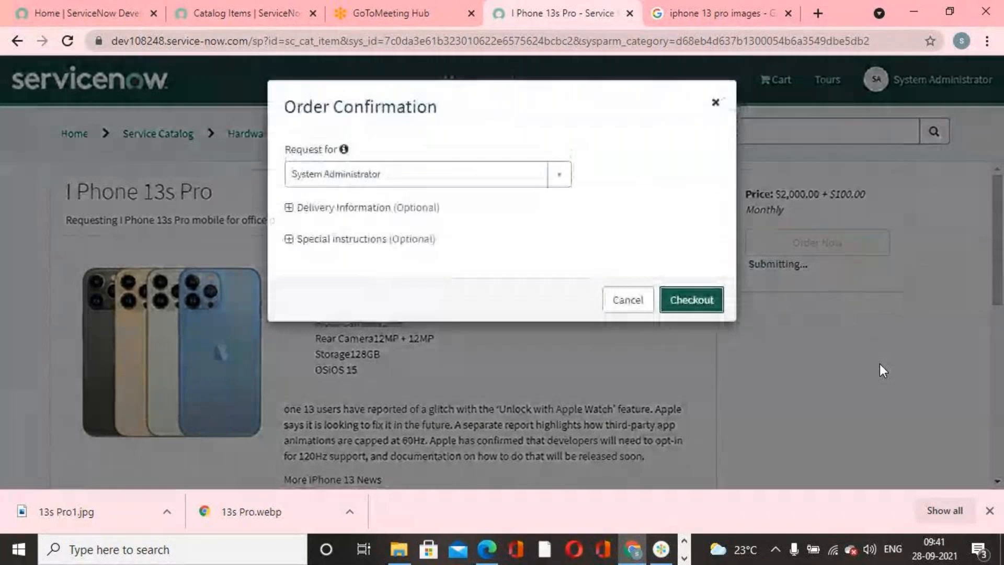
left_click(703, 302)
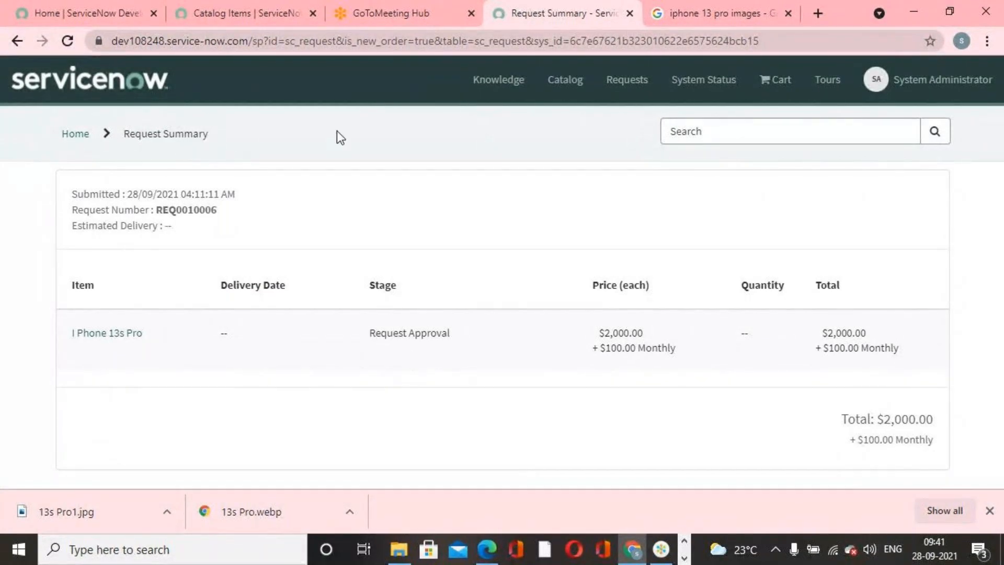
left_click(259, 8)
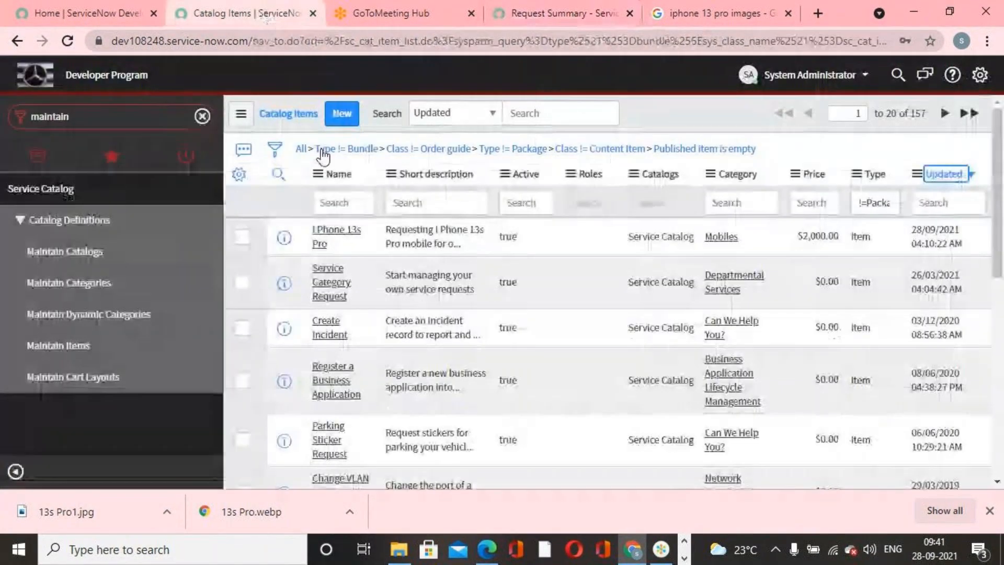
Open the I Phone 13s Pro catalog item and start a new variable for it.
left_click(344, 235)
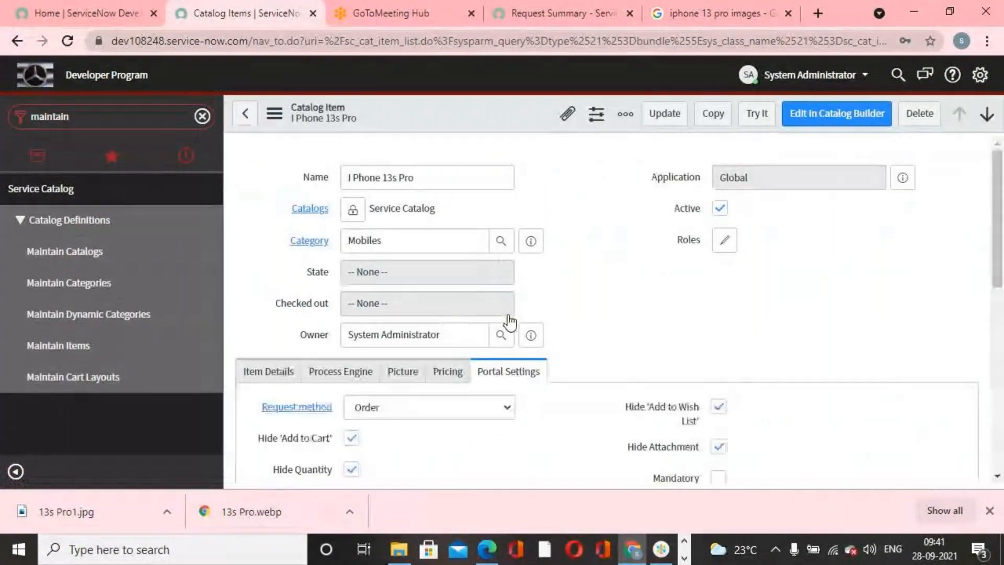
scroll(581, 266, "down", 8)
scroll(581, 278, "up", 3)
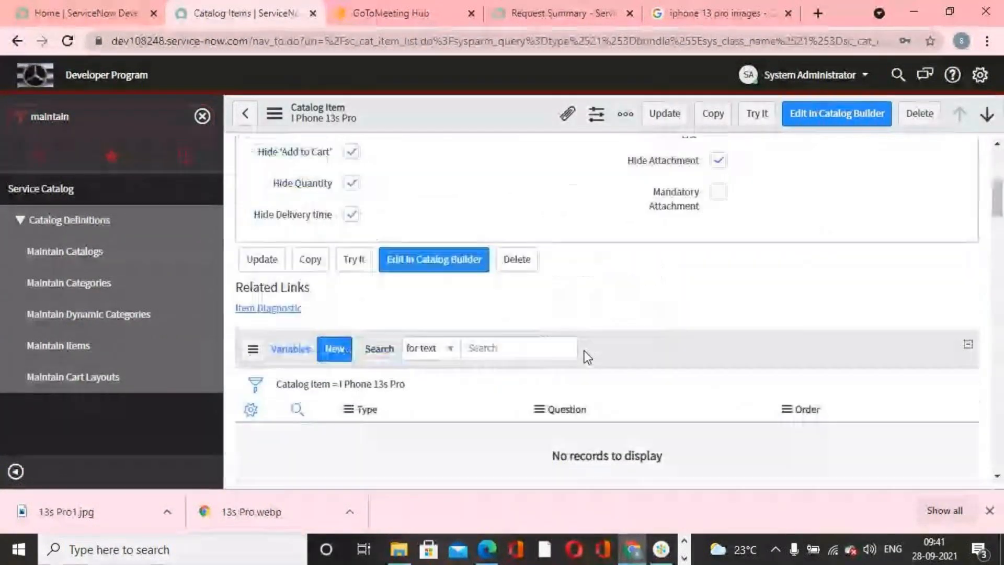
scroll(586, 349, "up", 7)
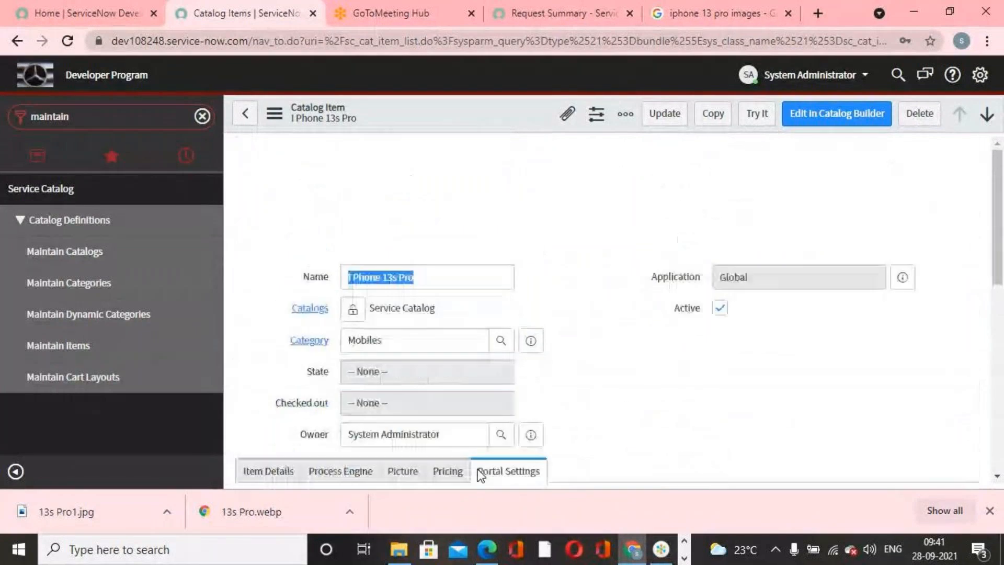
scroll(617, 343, "down", 4)
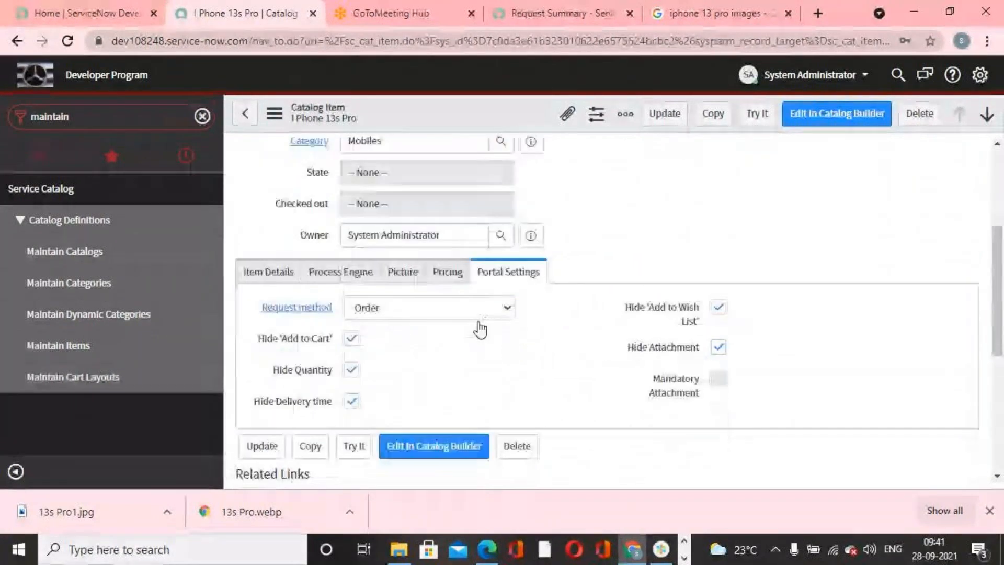
scroll(480, 329, "down", 5)
scroll(478, 336, "up", 5)
scroll(477, 336, "down", 5)
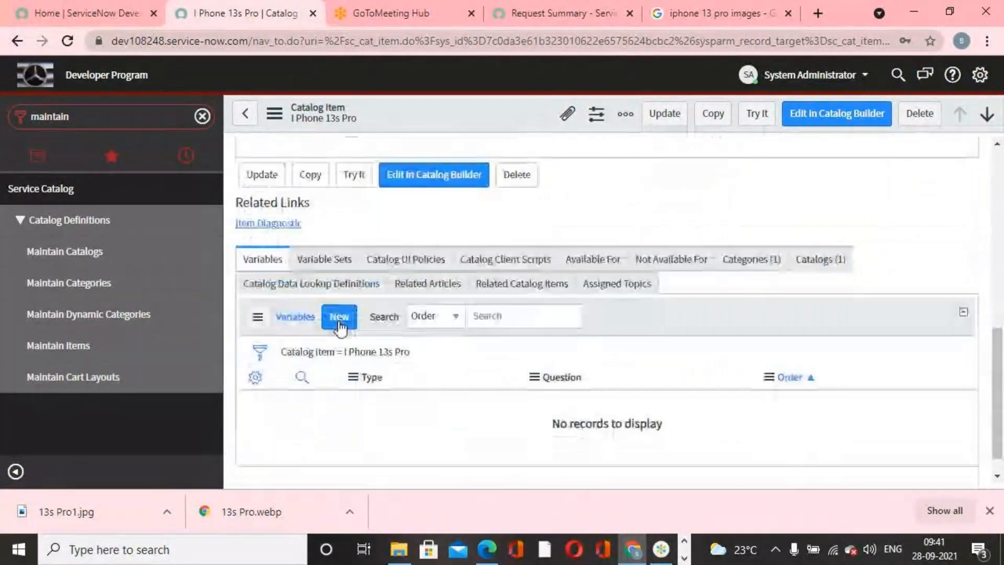
scroll(385, 405, "up", 10)
triple_click(396, 277)
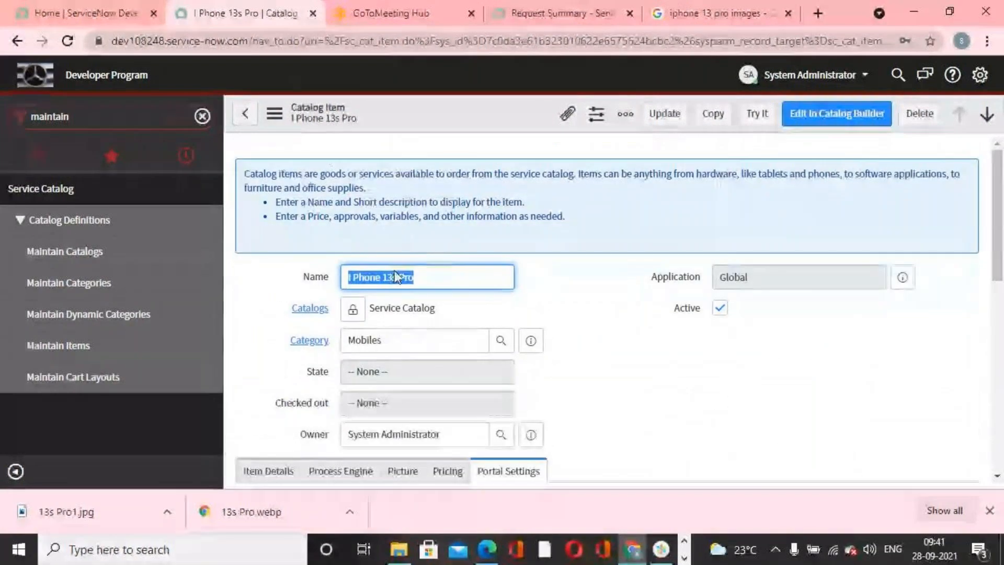
scroll(494, 307, "down", 10)
left_click(339, 288)
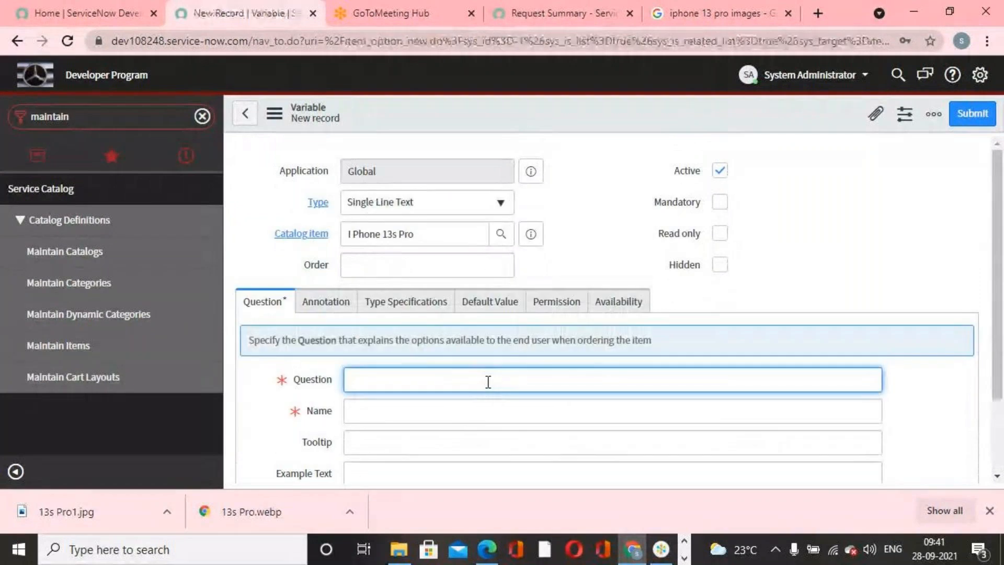
Enter "Mobile Colour?" as the variable's question and set its order to 100.
type("olo")
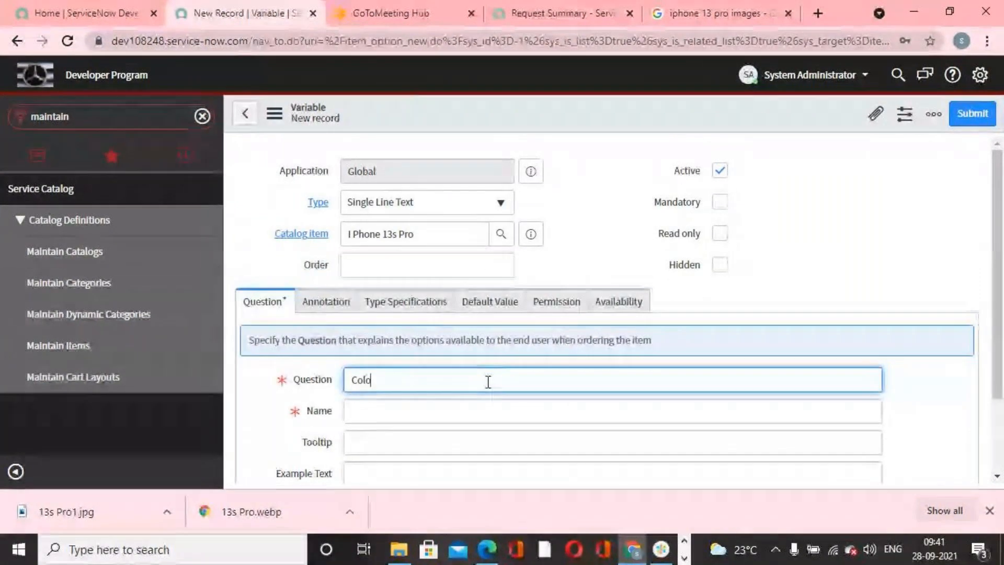
key("BackSpace")
key("BackSpace")
key("BackSpace")
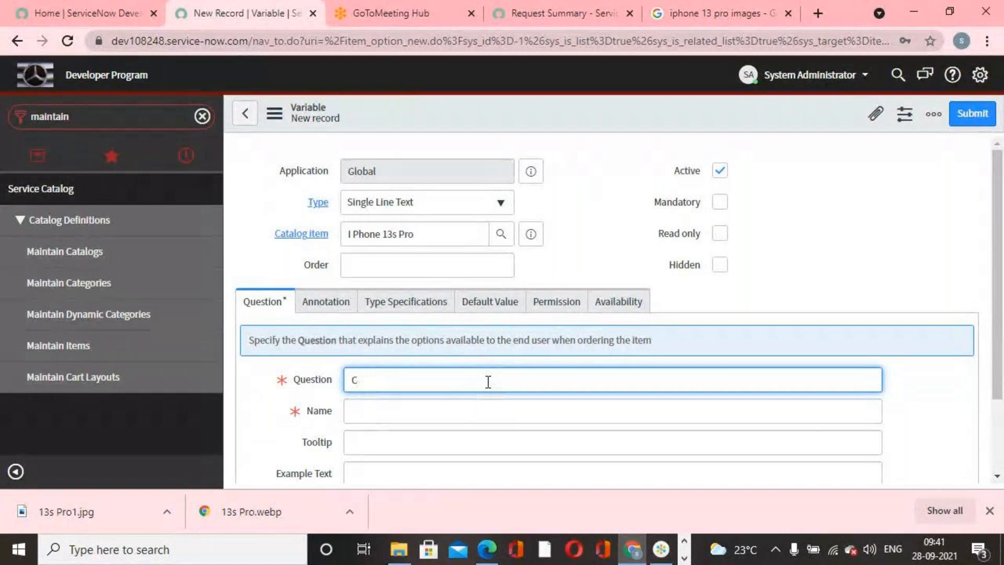
type("Mobile Colour?")
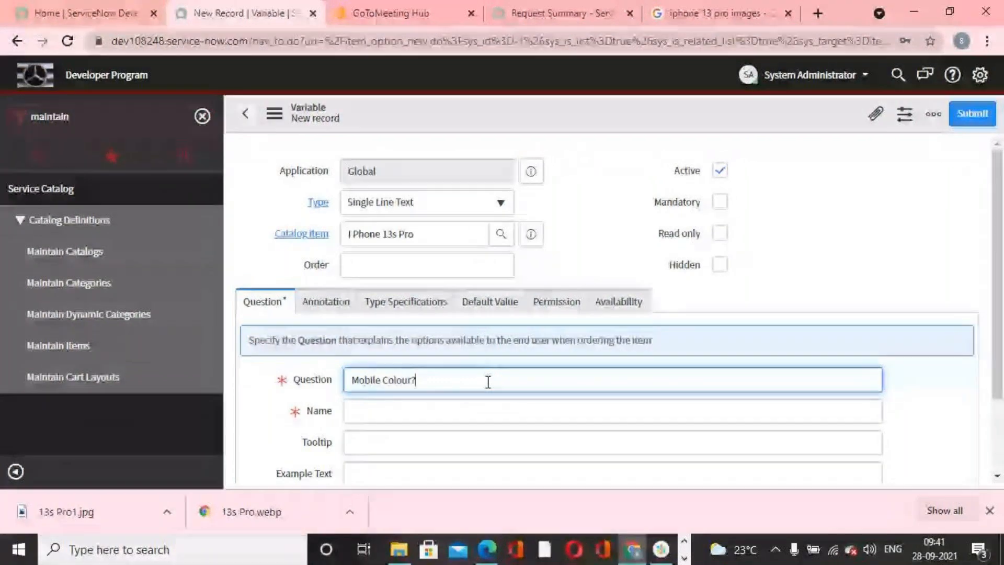
left_click(608, 229)
scroll(609, 243, "down", 1)
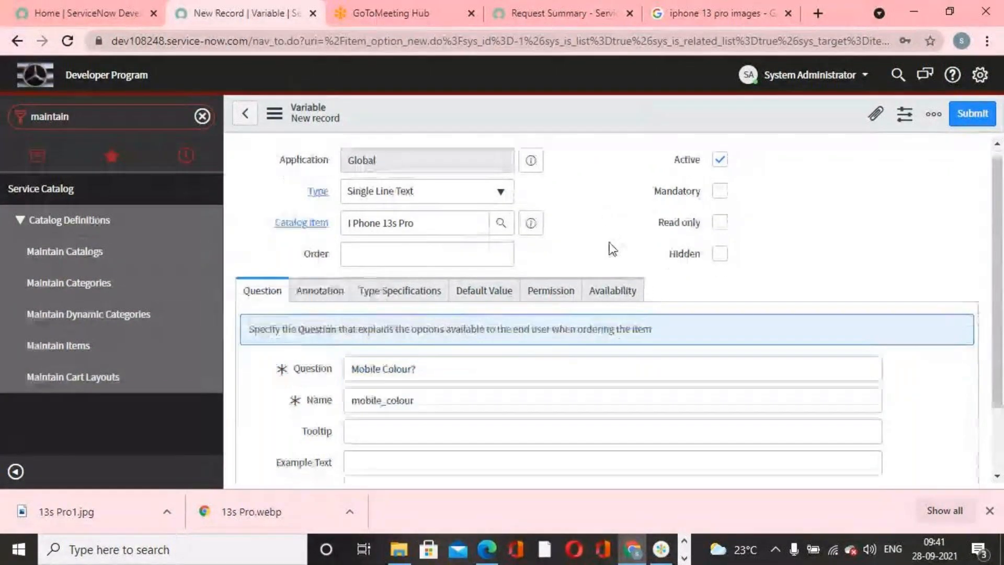
left_click(482, 187)
type("100")
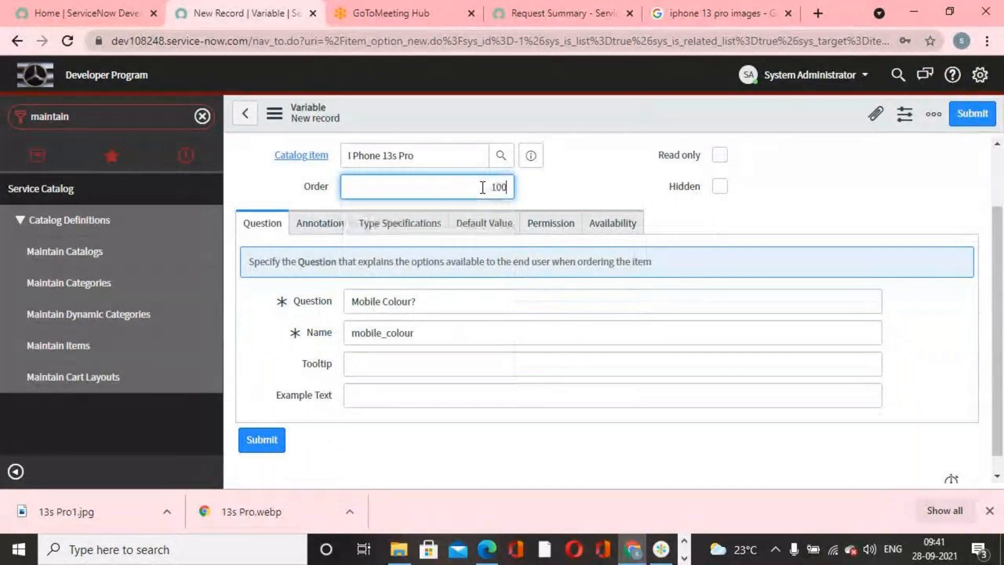
Review the new variable's annotation, type specifications and default value settings.
scroll(589, 365, "up", 2)
left_click(373, 302)
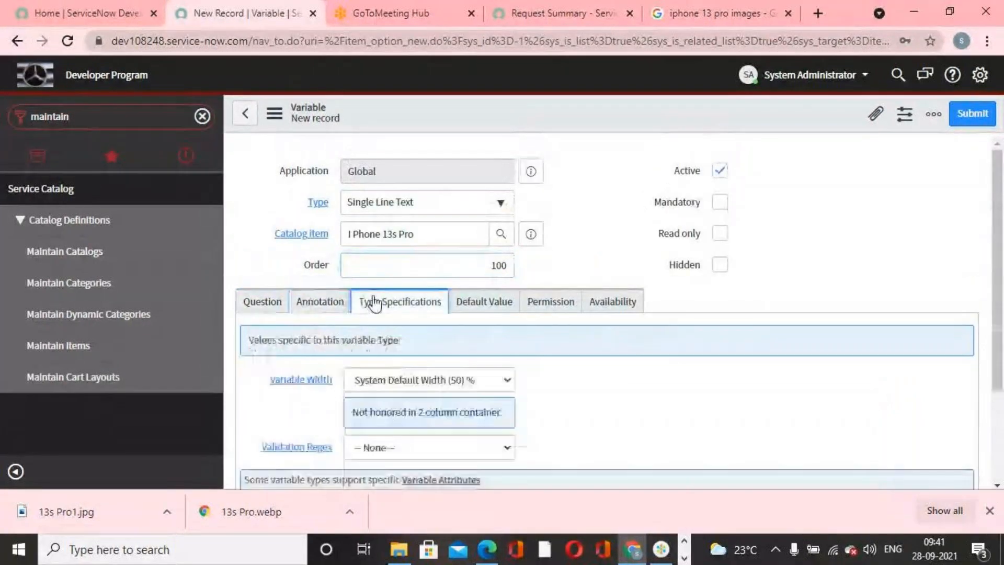
left_click(336, 302)
left_click(418, 312)
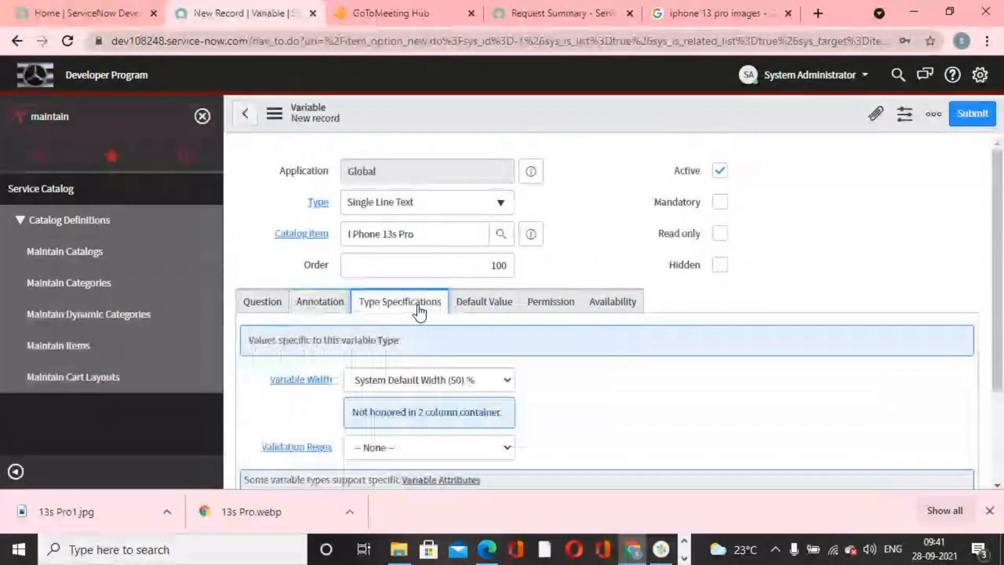
scroll(456, 357, "down", 2)
scroll(459, 365, "up", 2)
left_click(497, 308)
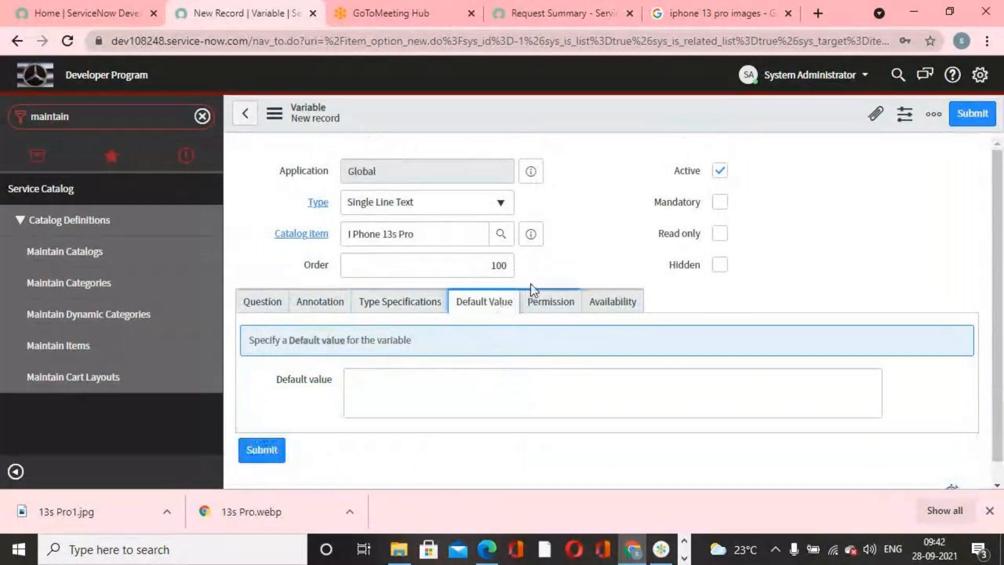
Set the variable's type to Multiple Choice, save the record and dismiss the browser's downloads bar.
left_click(503, 201)
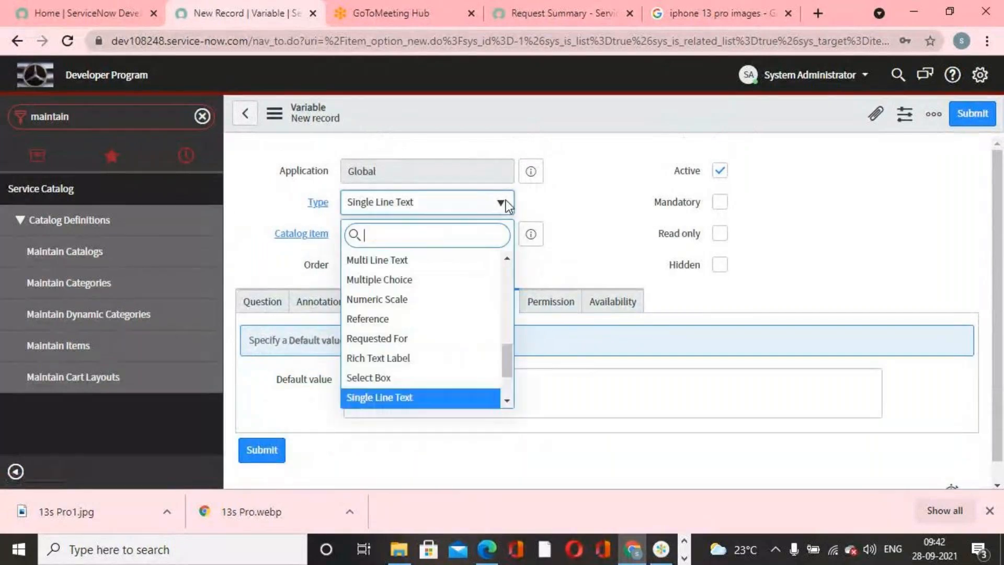
left_click(423, 282)
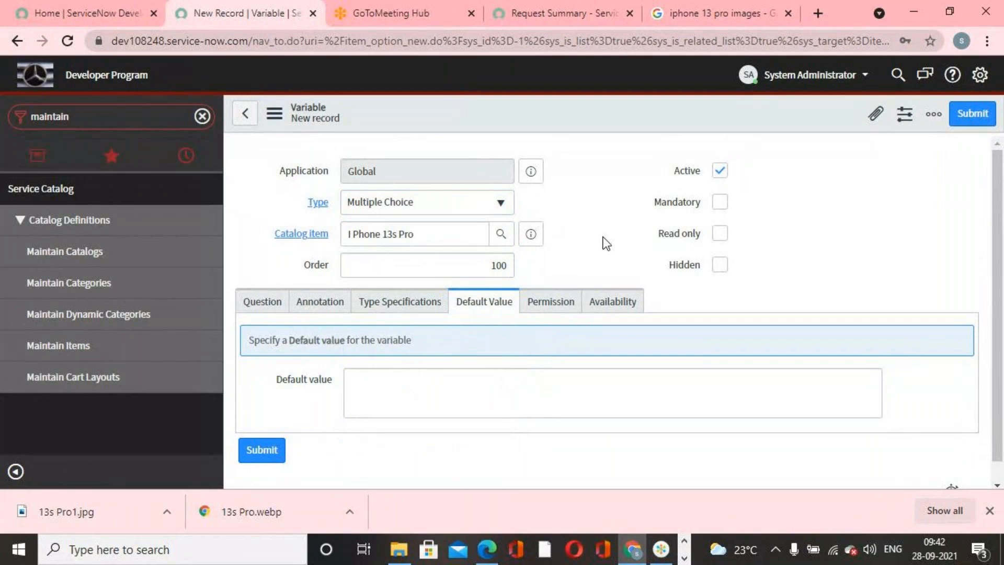
right_click(673, 116)
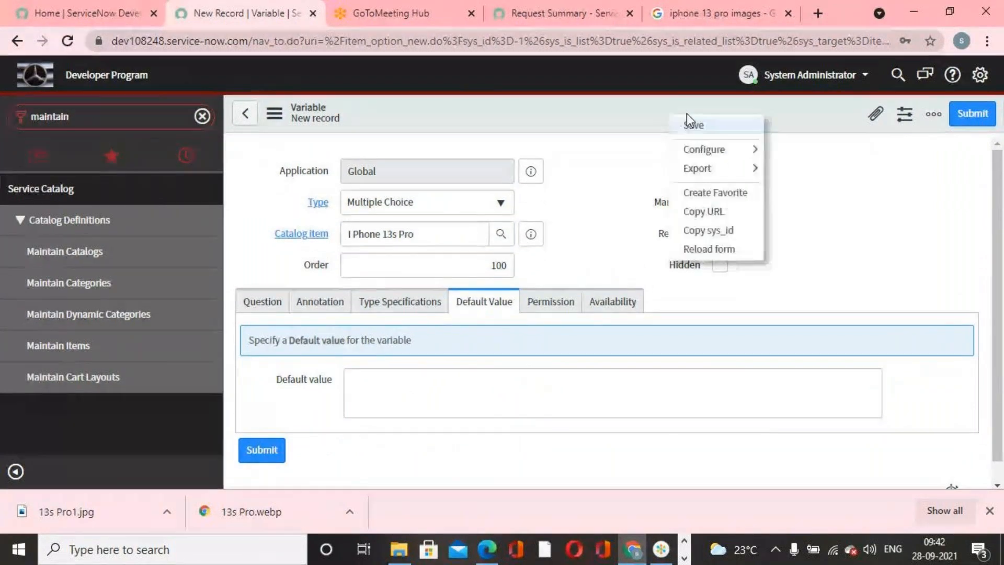
left_click(688, 123)
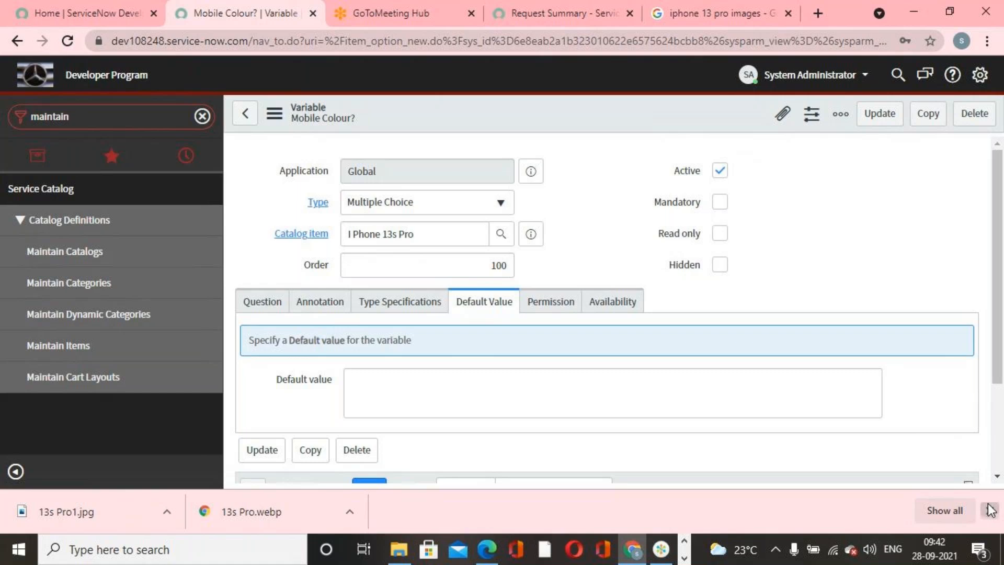
left_click(990, 510)
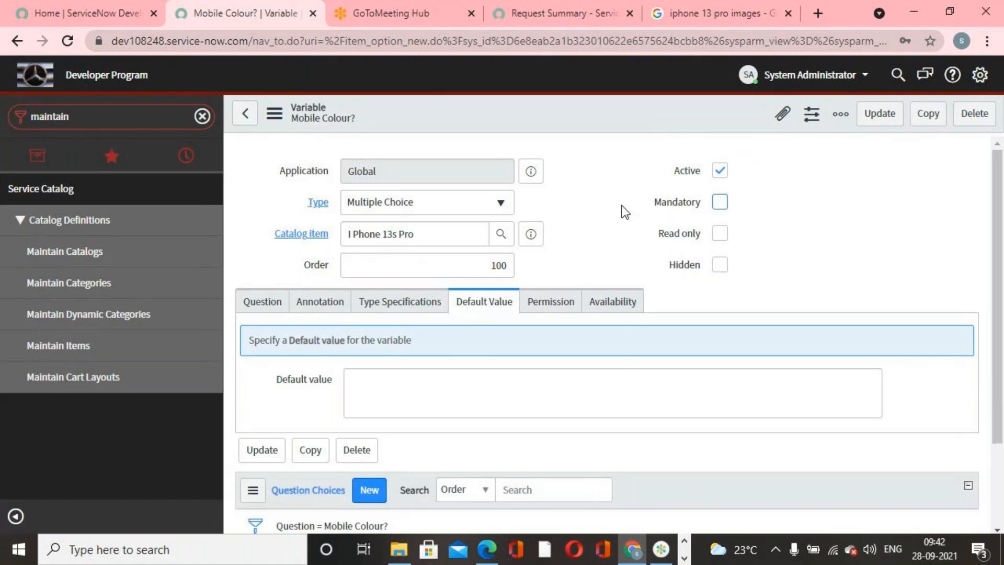
Create a question choice for Mobile Colour? with text White and value White, and submit it.
scroll(574, 359, "down", 2)
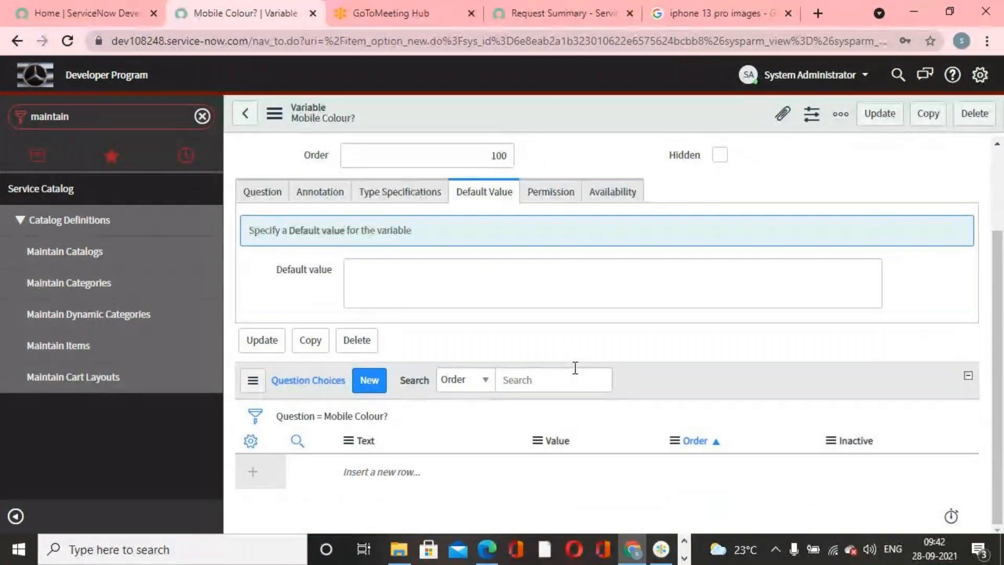
scroll(575, 368, "up", 3)
scroll(574, 368, "down", 3)
scroll(473, 415, "up", 2)
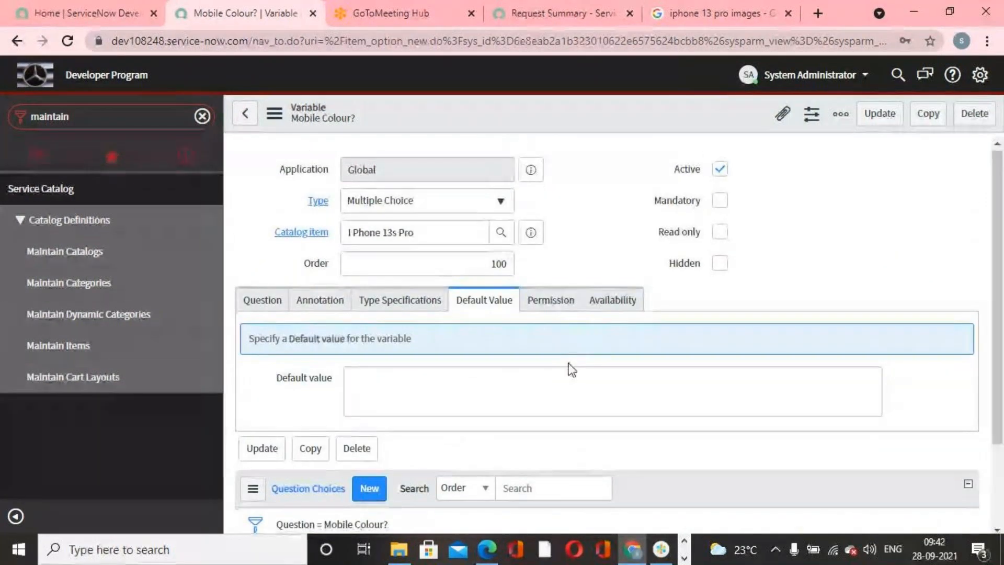
scroll(417, 448, "down", 2)
scroll(399, 403, "up", 2)
scroll(306, 386, "down", 1)
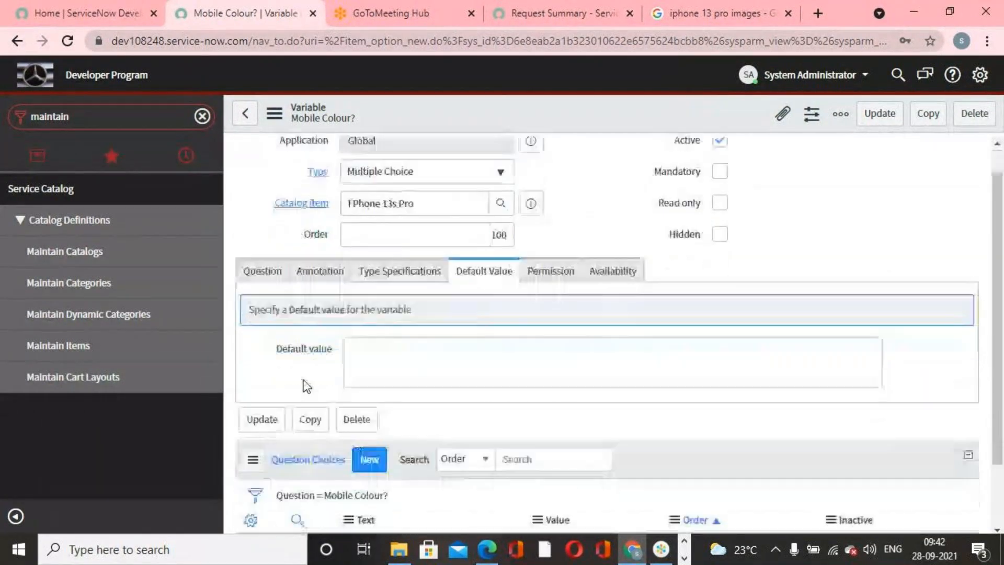
scroll(306, 385, "down", 2)
left_click(368, 379)
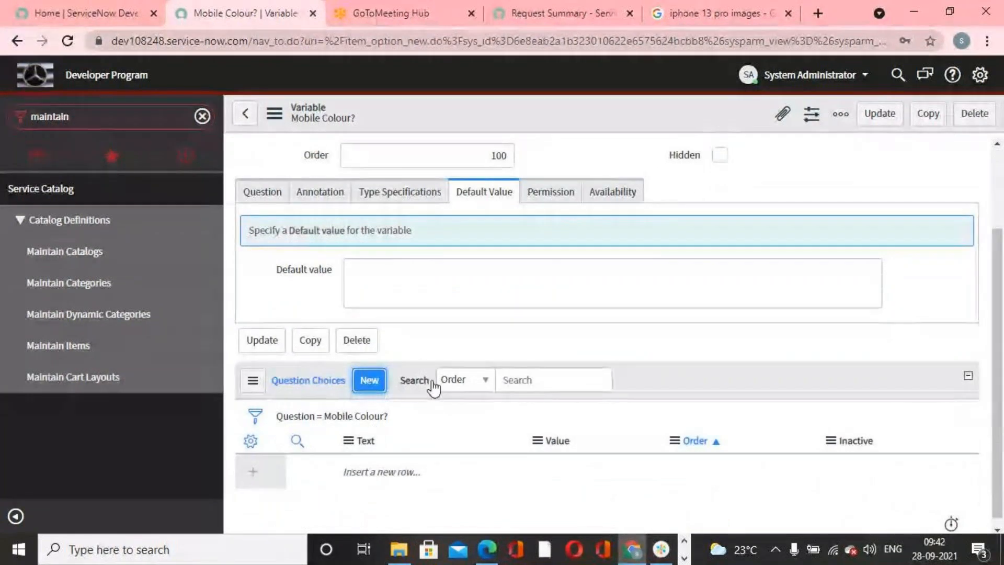
left_click(455, 331)
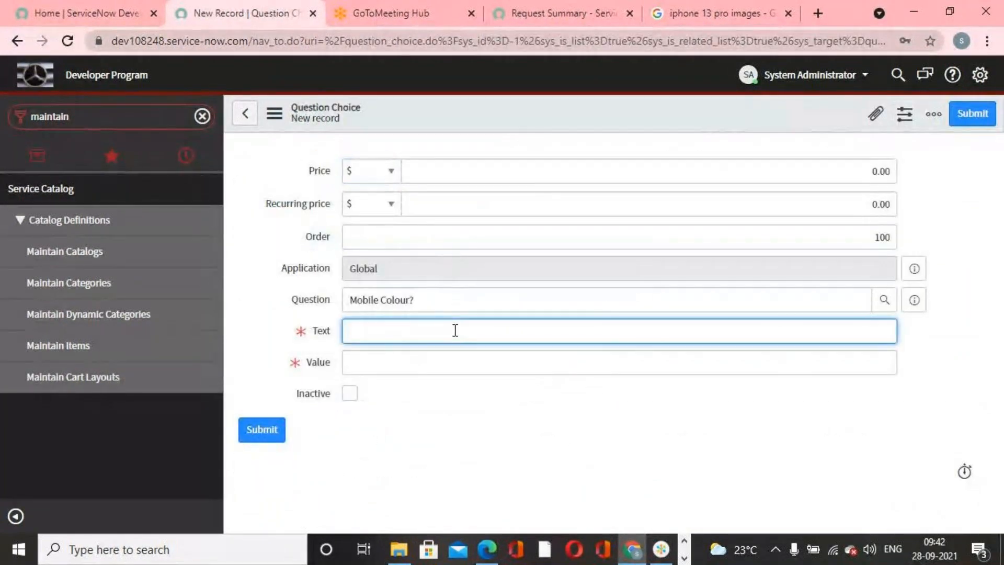
type("White")
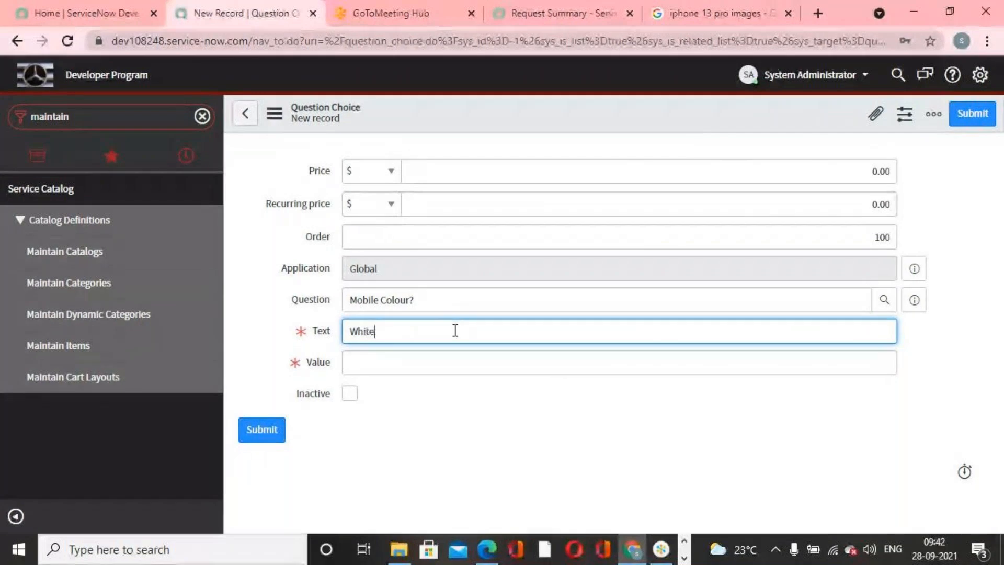
left_click(492, 368)
type("White")
left_click(991, 117)
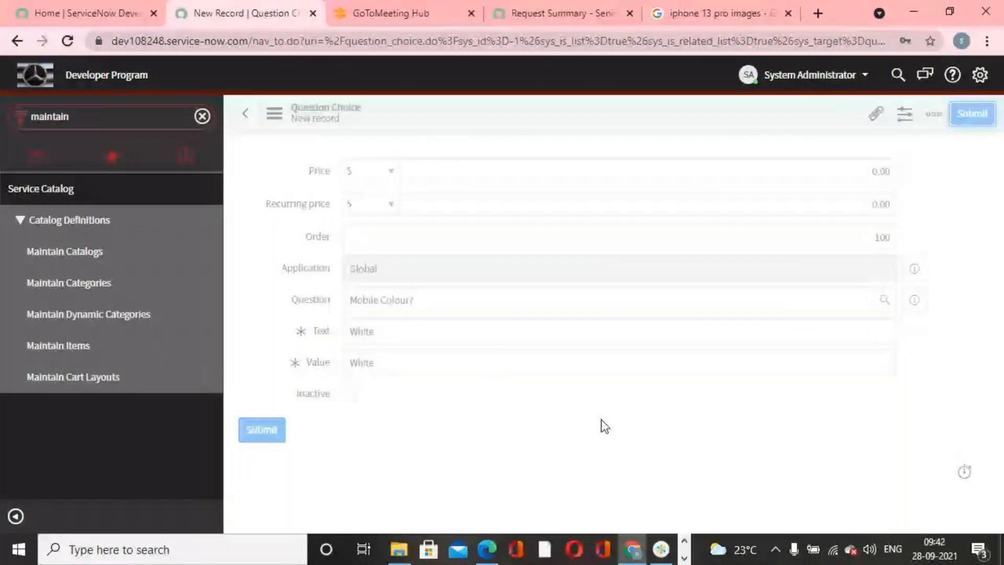
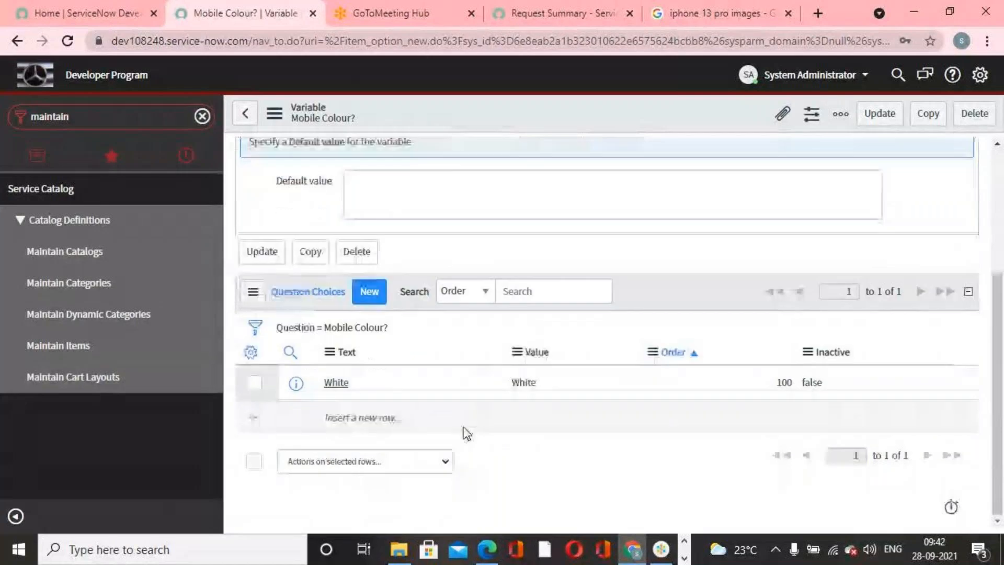
Add a question choice row with text Cream, value Cream and order 200, and save the row.
double_click(367, 417)
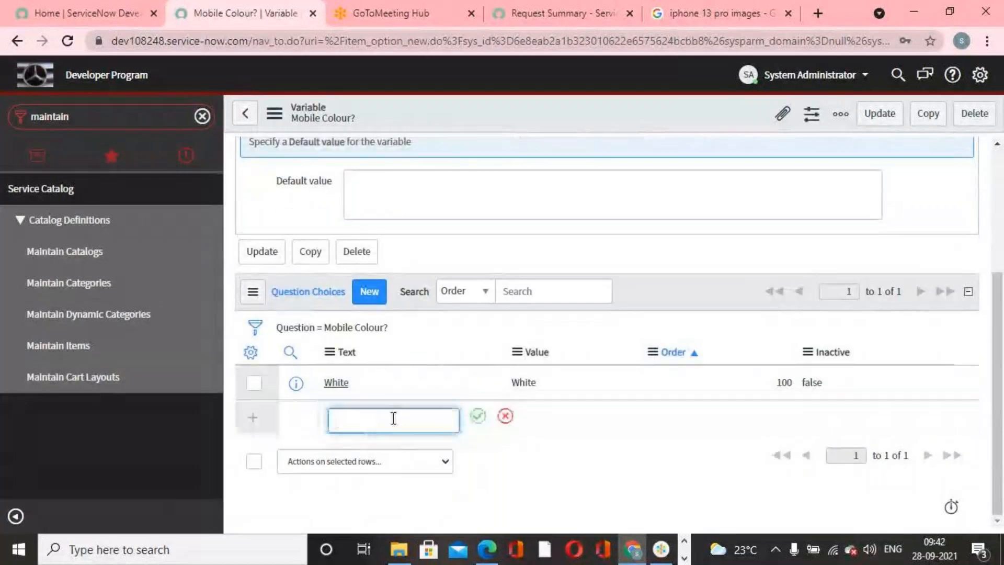
type("cream")
key("Tab")
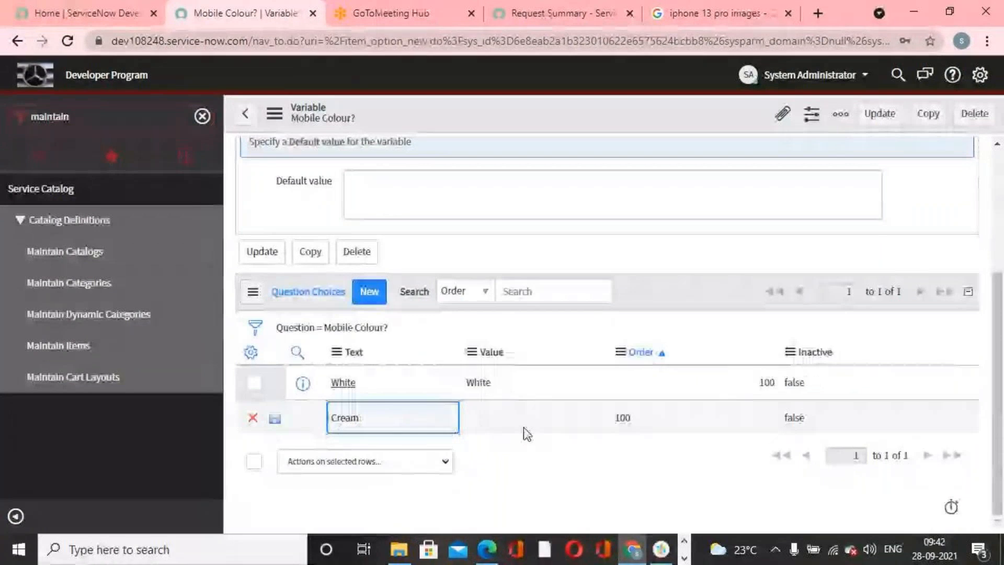
type("Cream")
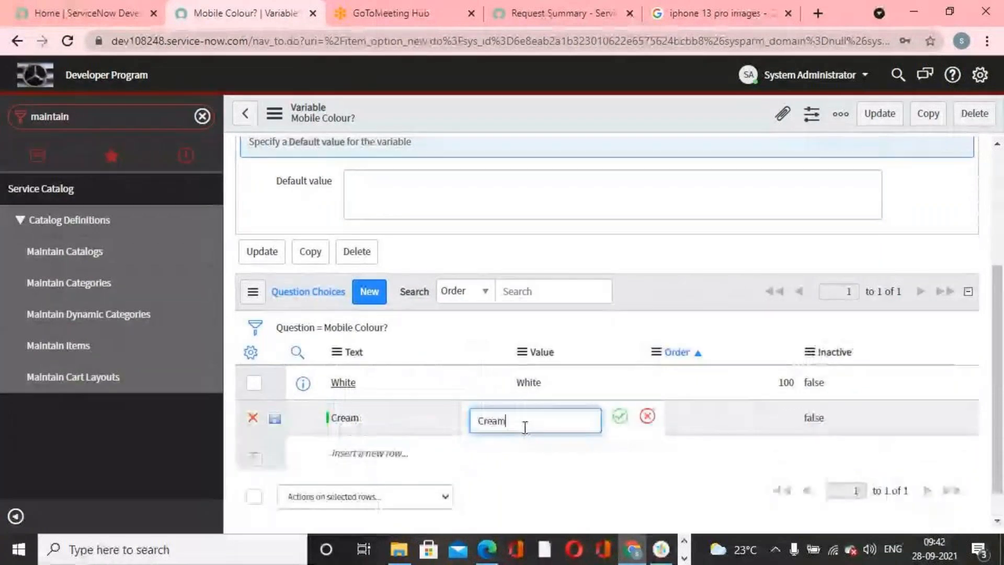
left_click(621, 418)
double_click(710, 419)
type("200")
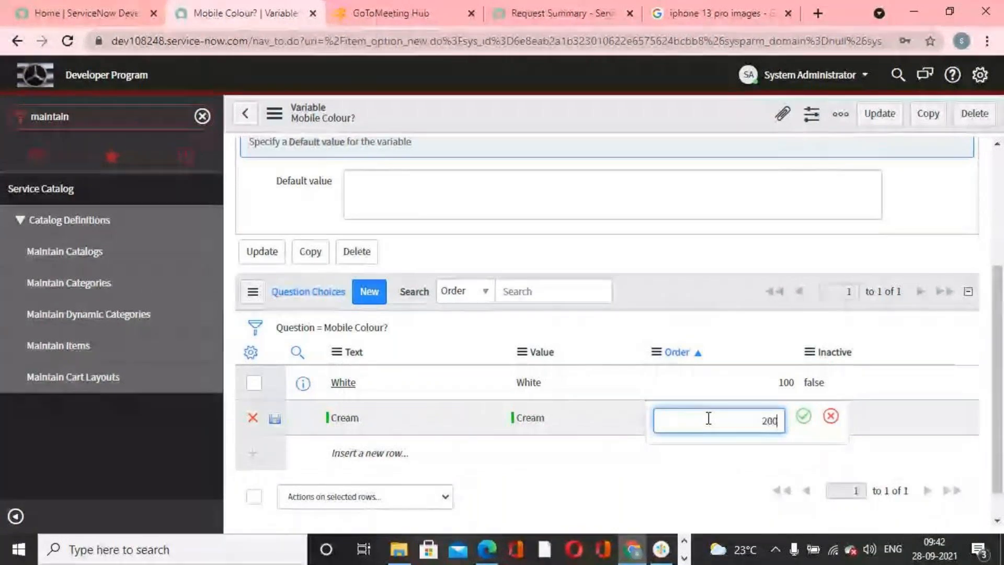
left_click(802, 417)
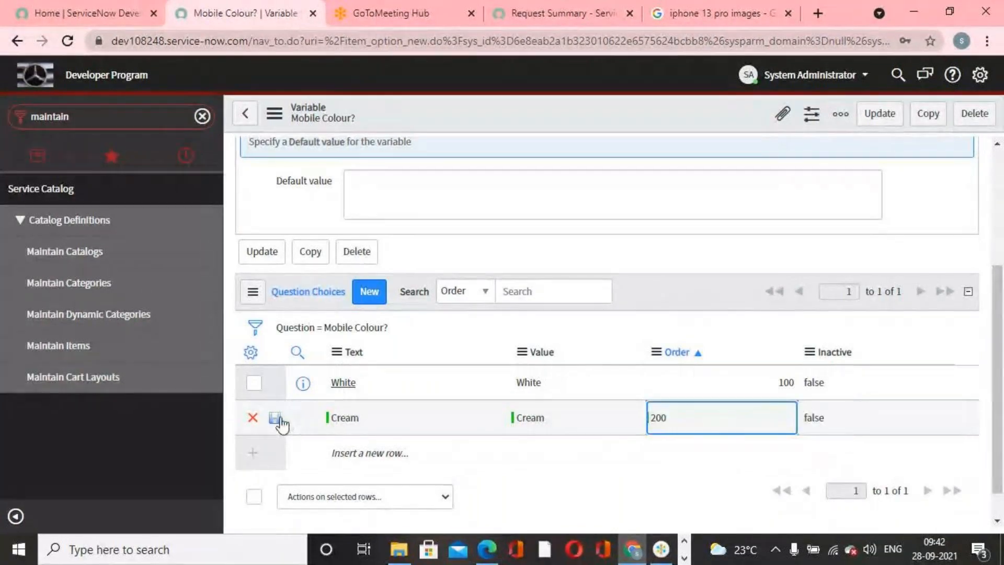
left_click(275, 417)
Add a question choice row with text Gold, value Gold and order 300, and save the row.
left_click(379, 452)
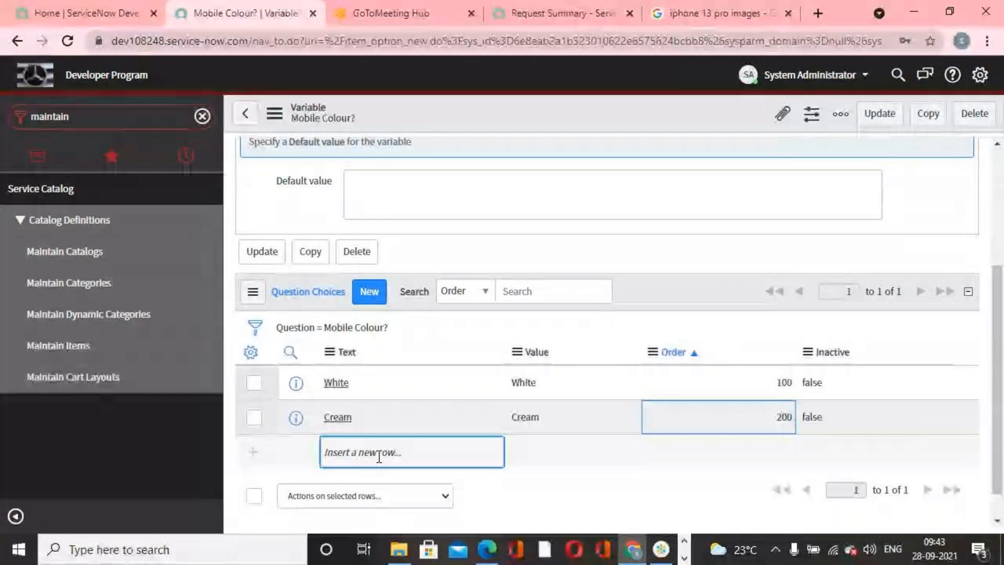
type("Gold")
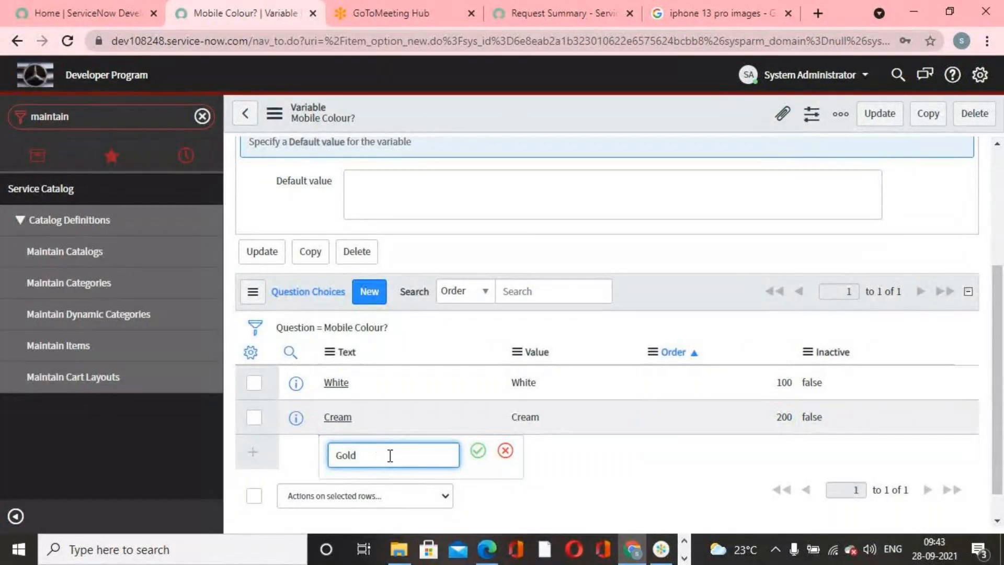
left_click(478, 450)
left_click(521, 451)
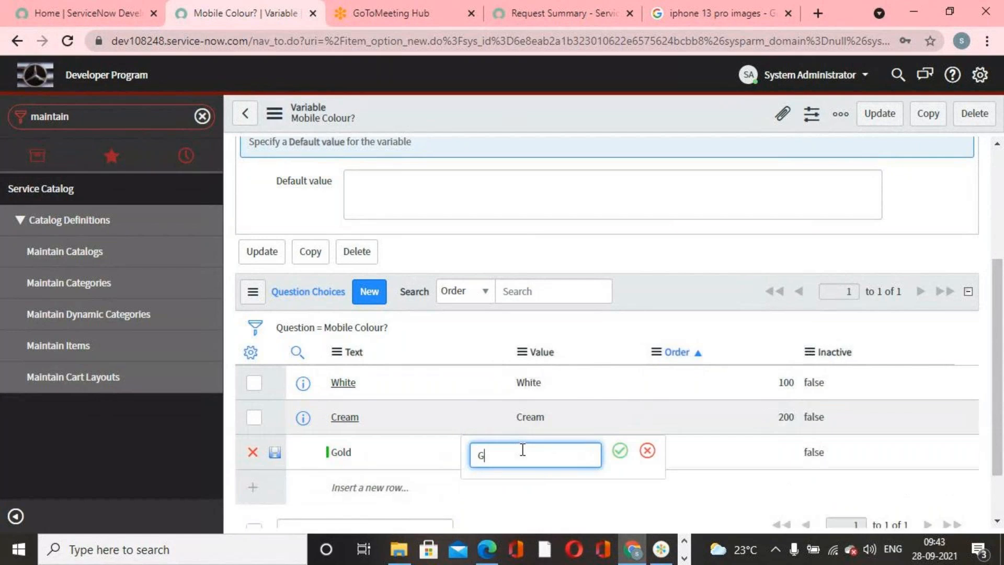
left_click(717, 450)
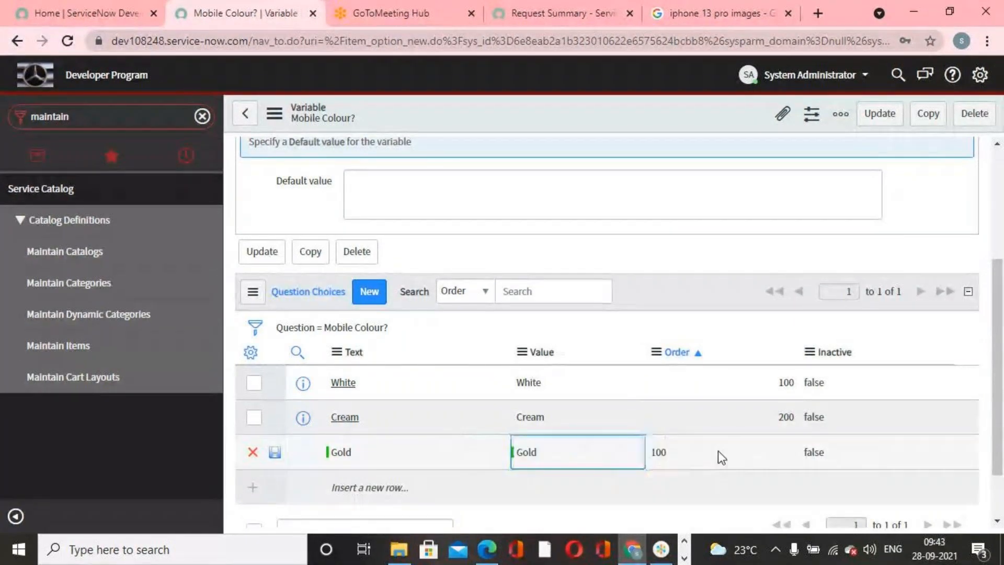
type("3")
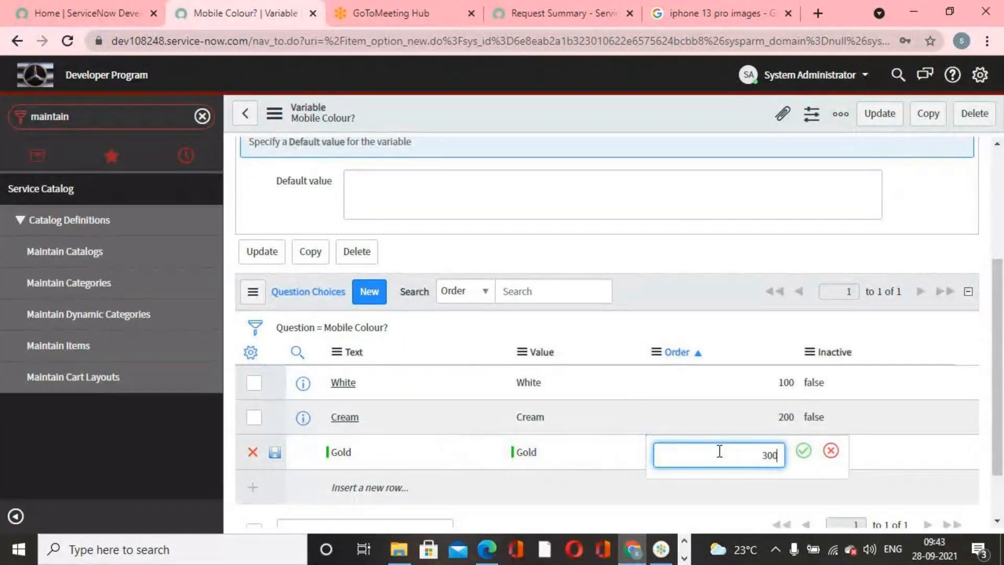
left_click(804, 450)
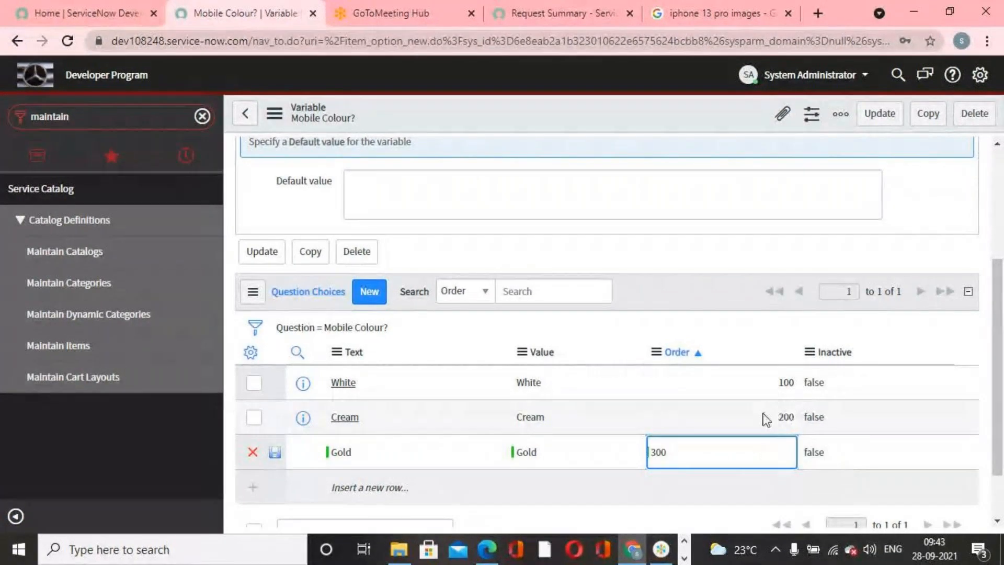
Add a question choice row with text Black, value Black and order 400, and save the row.
left_click(348, 489)
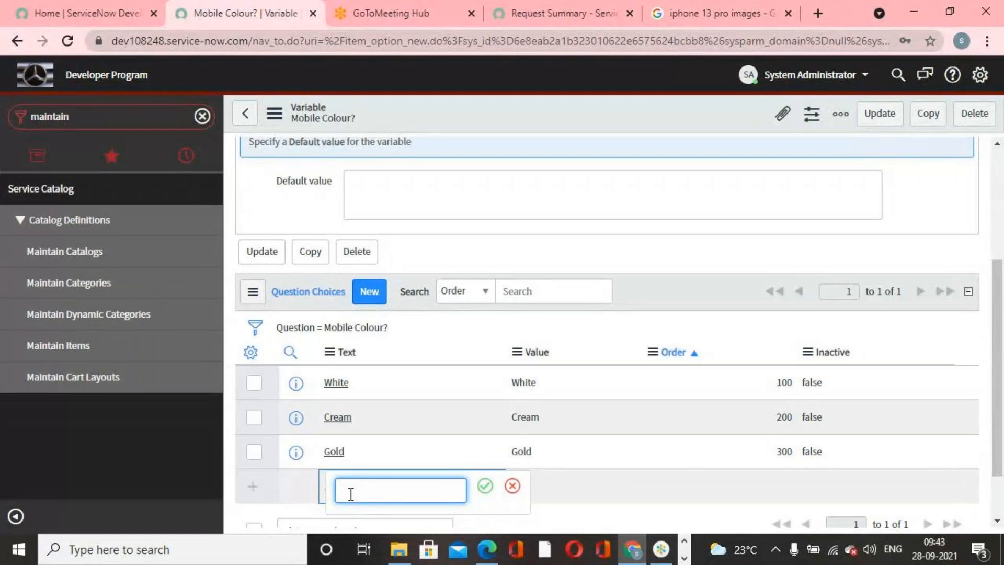
left_click(487, 487)
left_click(517, 490)
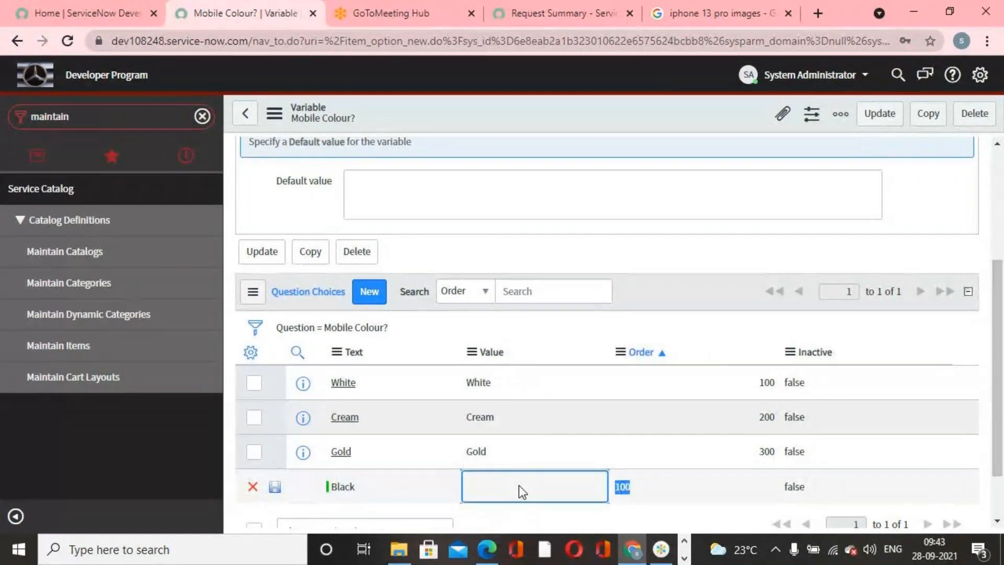
type("Black")
left_click(618, 486)
left_click(737, 486)
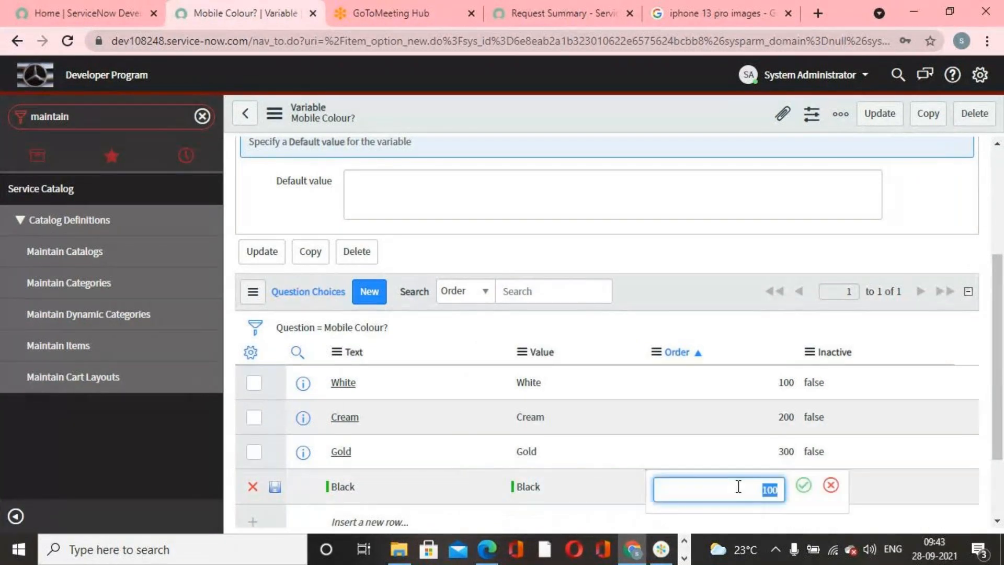
type("400")
left_click(802, 485)
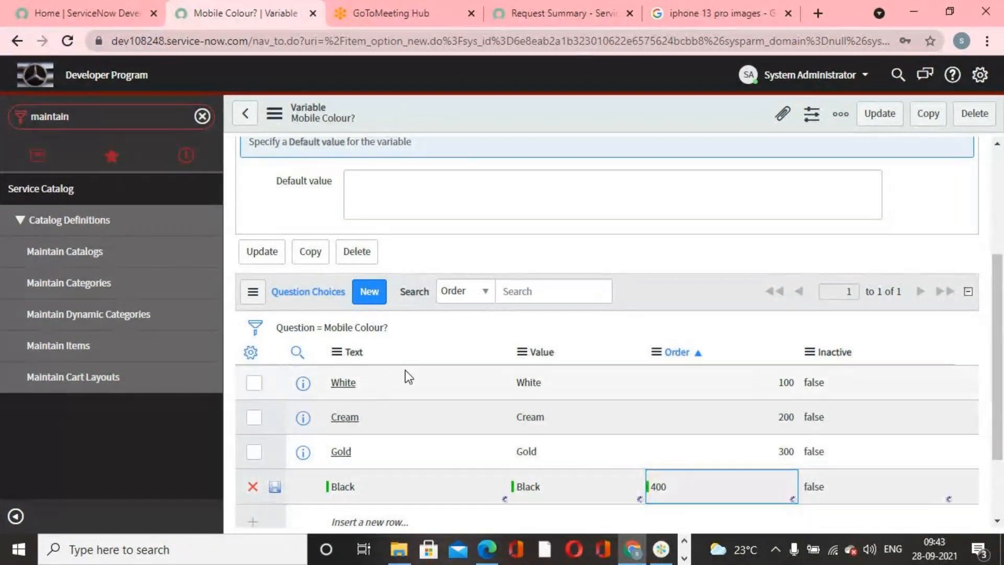
Update the Mobile Colour? variable and open a new variable record from the I Phone 13s Pro catalog item.
scroll(418, 366, "up", 4)
left_click(879, 114)
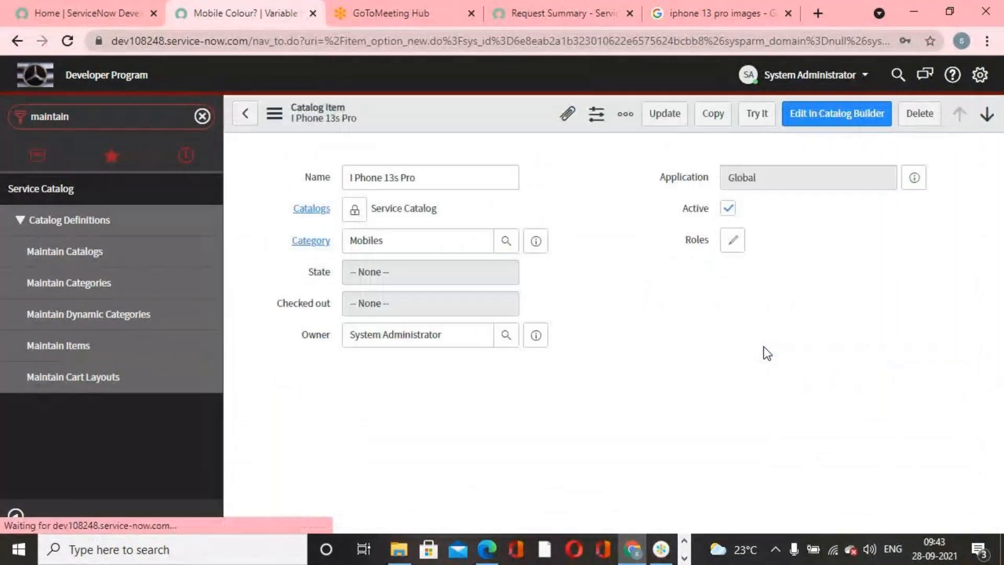
scroll(596, 319, "down", 6)
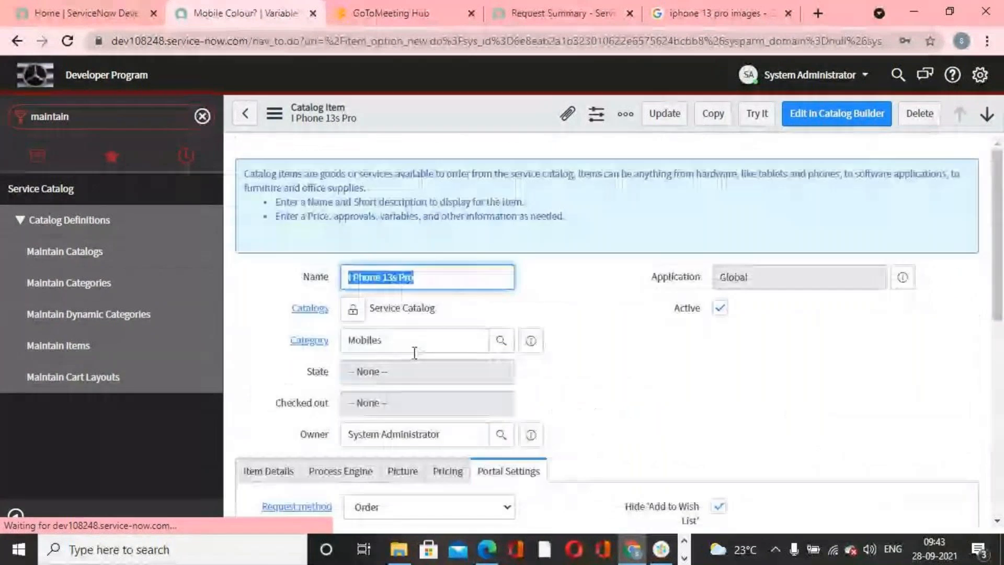
scroll(360, 341, "down", 5)
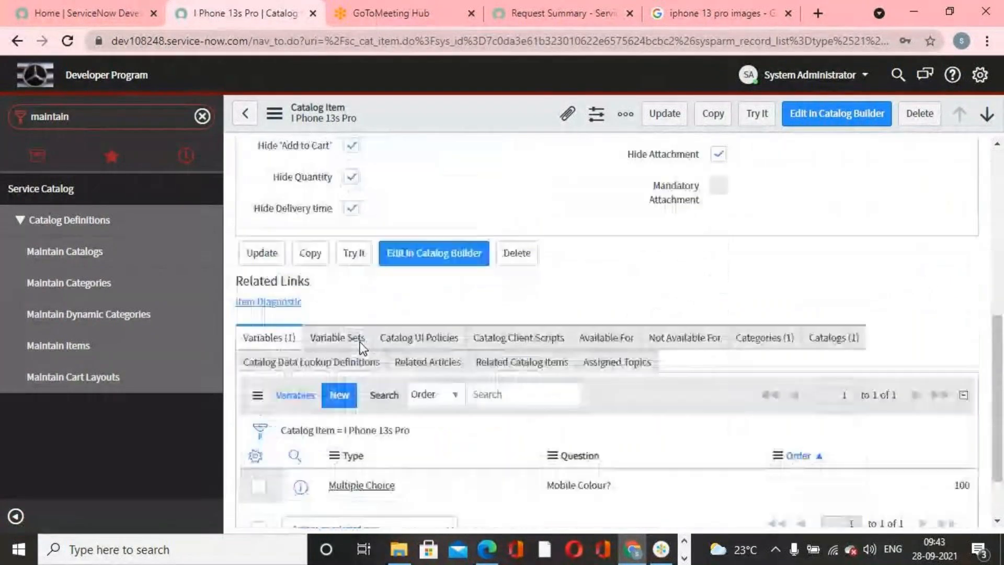
left_click(343, 322)
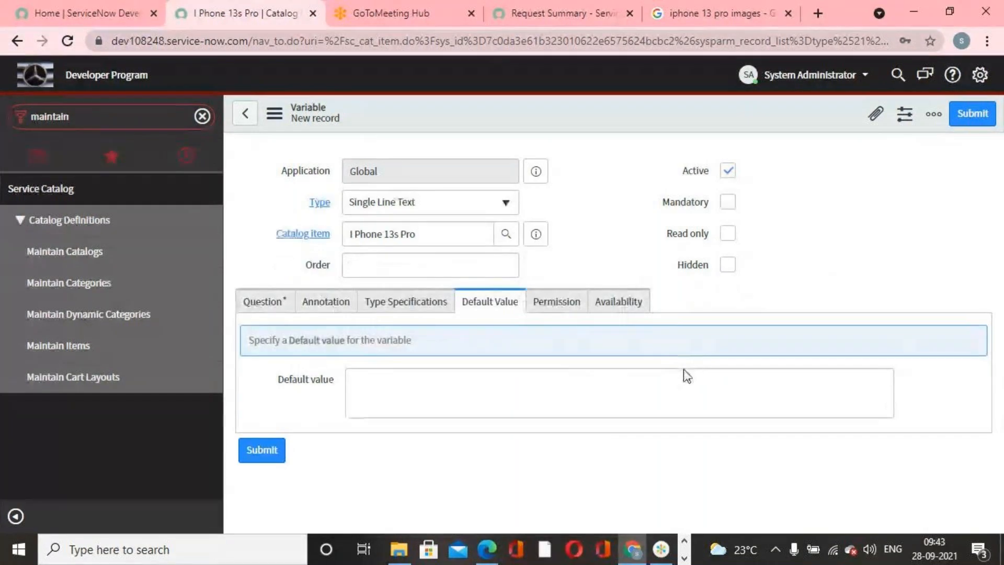
Enter "Extended Memory upto?" as the new variable's question.
left_click(273, 308)
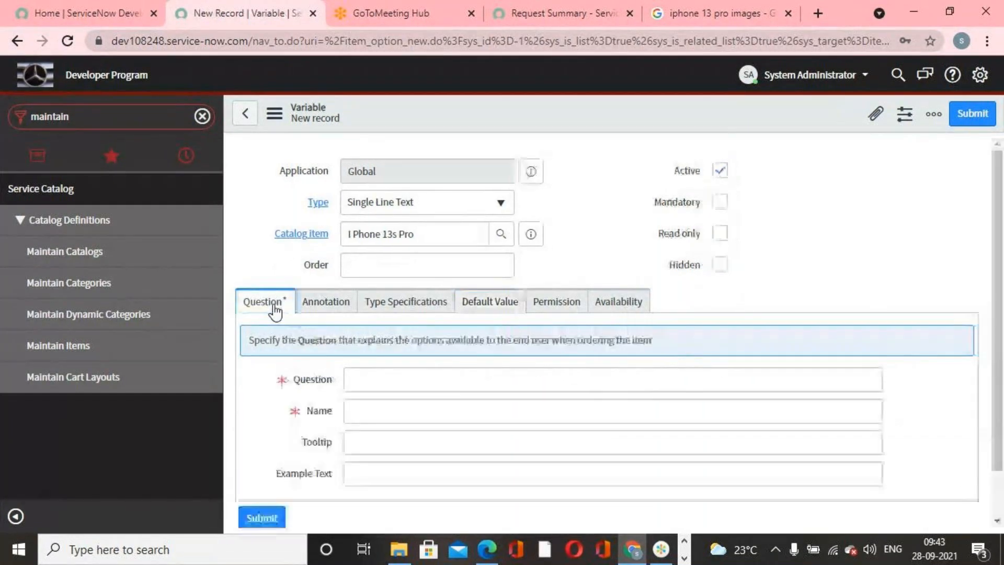
left_click(439, 388)
type("E")
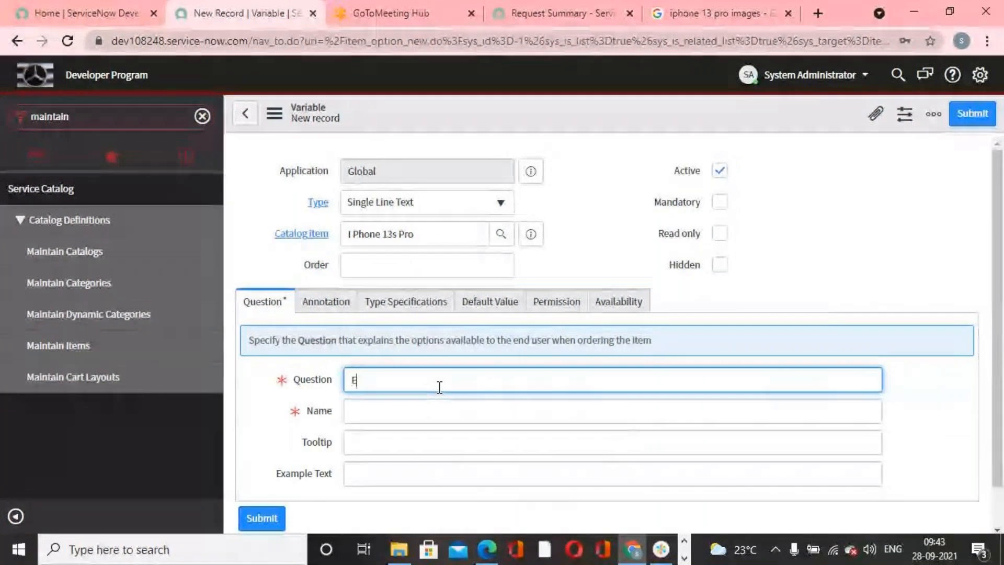
type("xtended Me")
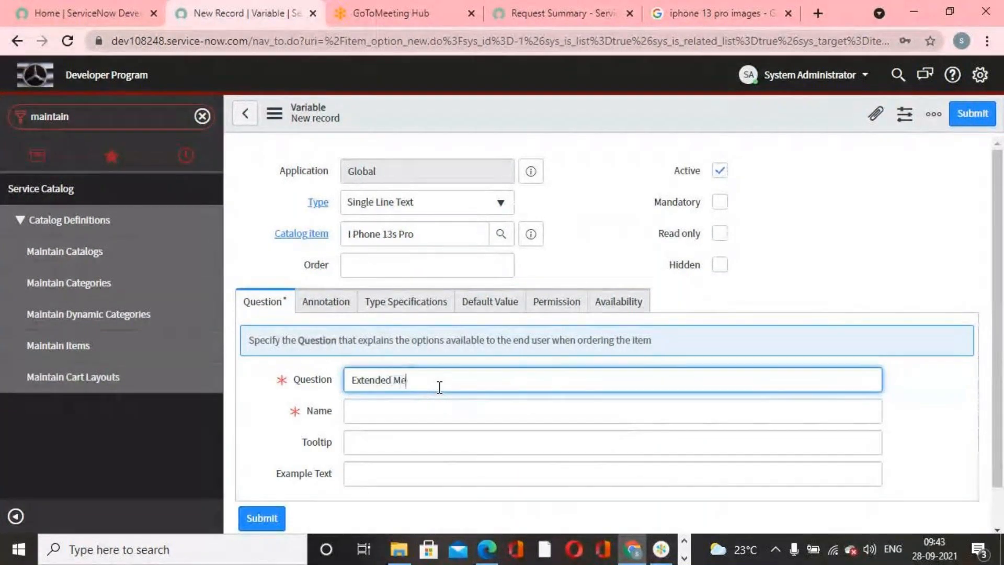
type("mory UPTP")
key("BackSpace")
key("BackSpace")
key("BackSpace")
key("BackSpace")
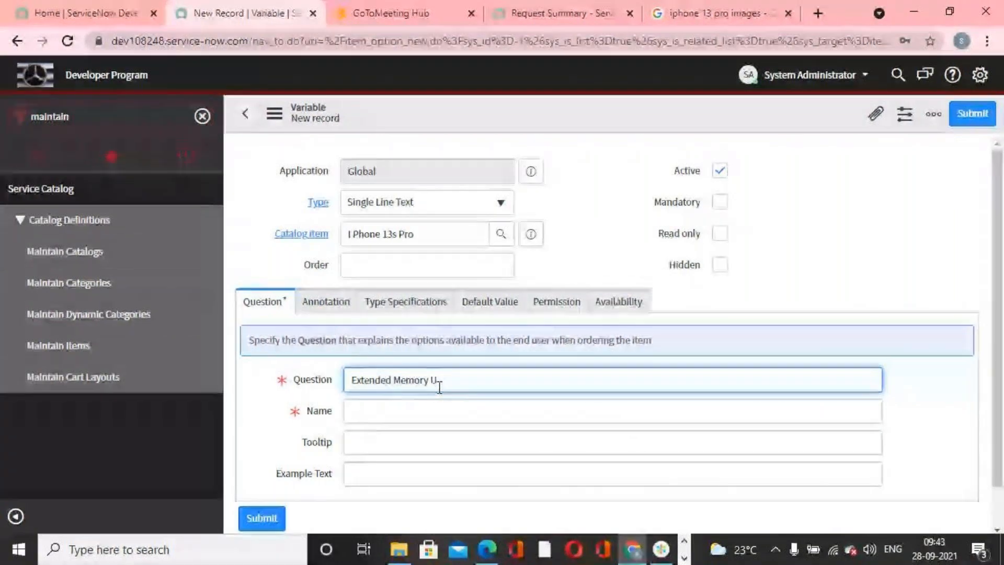
type("upto")
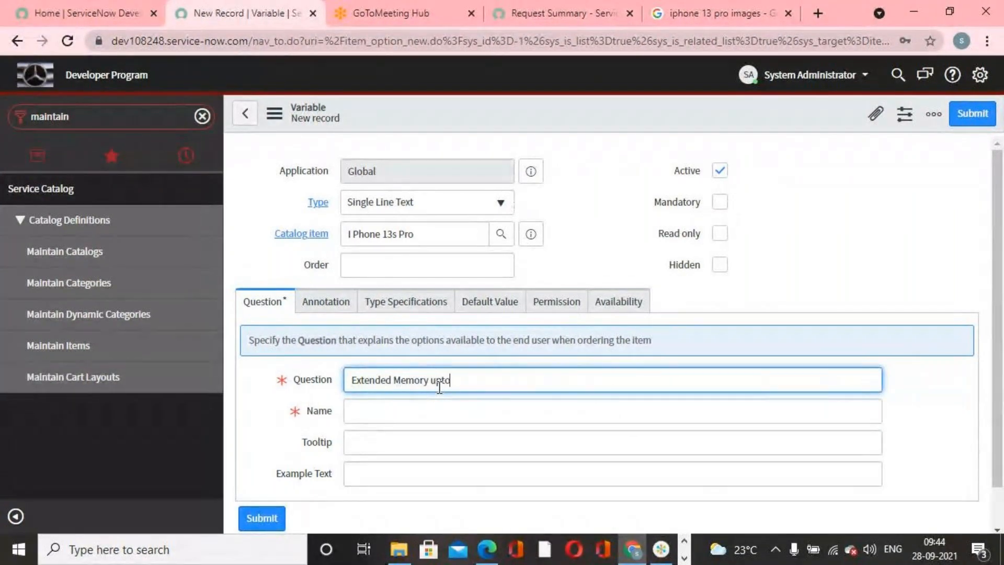
type("?")
Set the new variable's type to Multiple Choice and save the record without leaving the form.
left_click(497, 218)
left_click(497, 211)
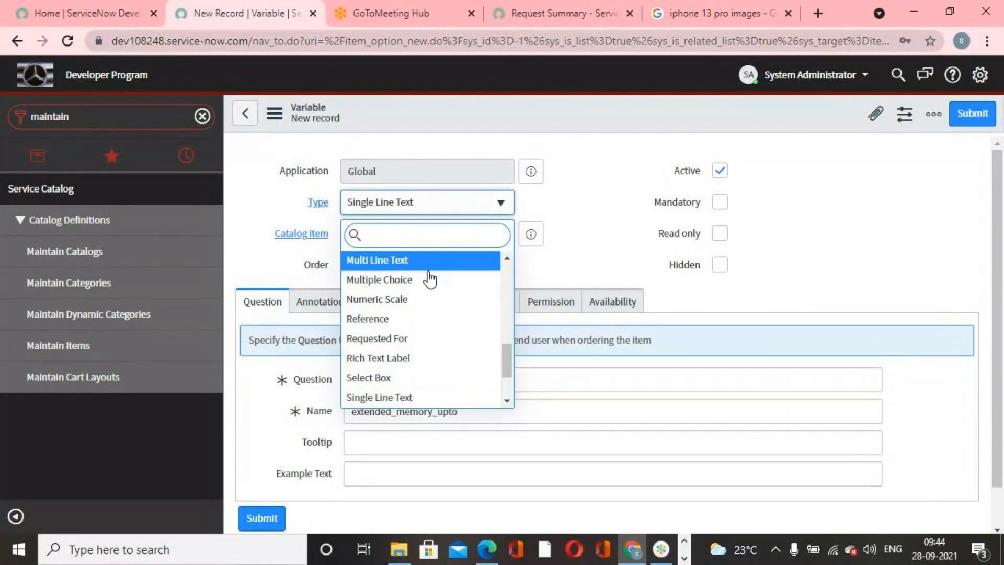
left_click(426, 286)
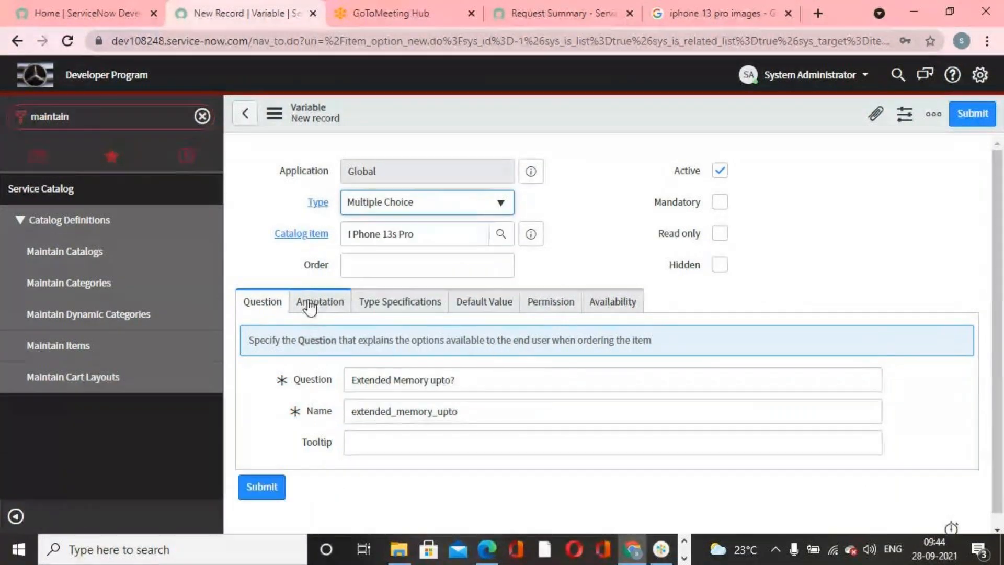
left_click(566, 168)
right_click(573, 114)
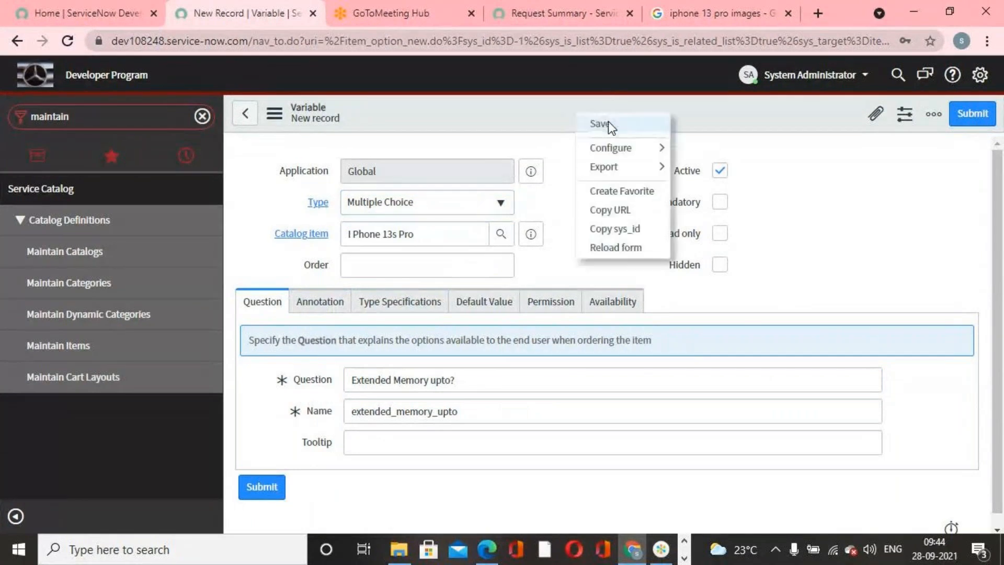
left_click(607, 122)
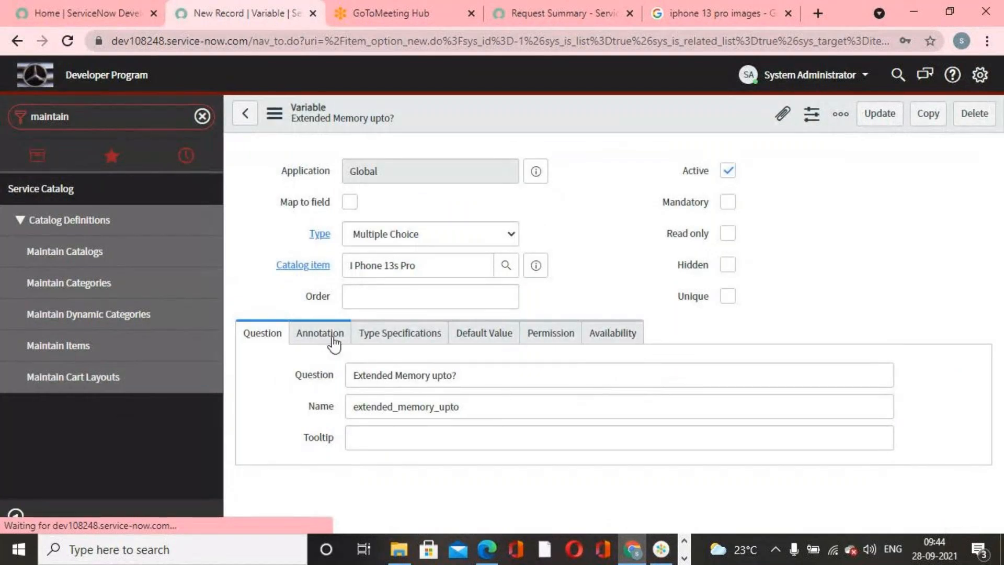
Add a question choice row to Extended Memory upto? with text 6GB and value 6GB, and save the row.
scroll(471, 387, "down", 2)
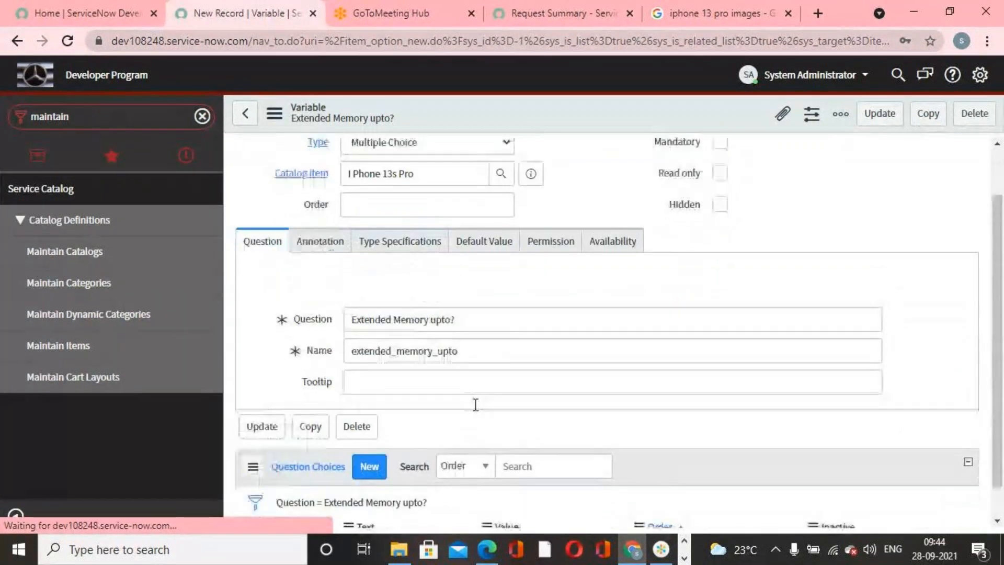
scroll(474, 406, "up", 2)
scroll(474, 407, "down", 3)
scroll(430, 468, "down", 1)
left_click(412, 465)
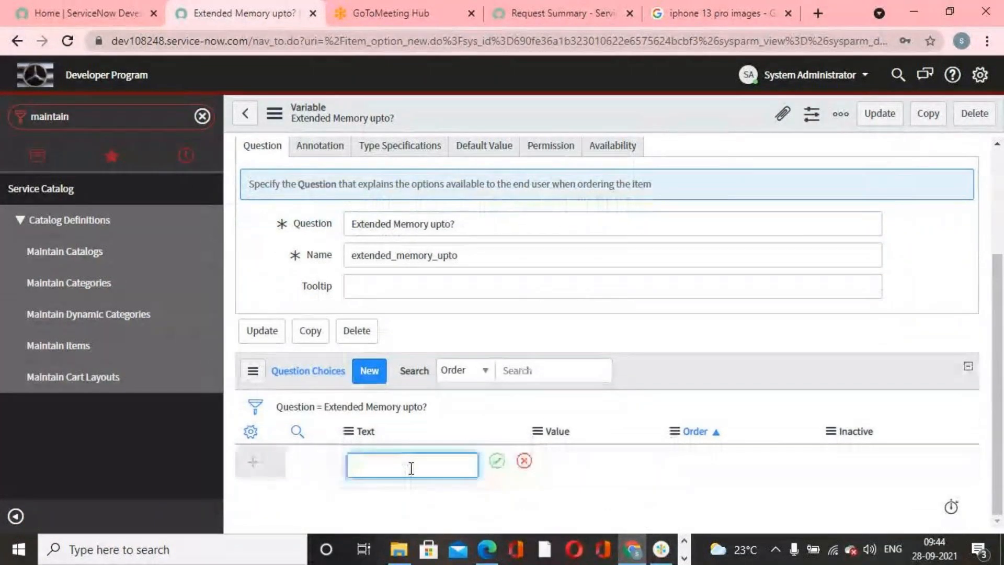
type("6")
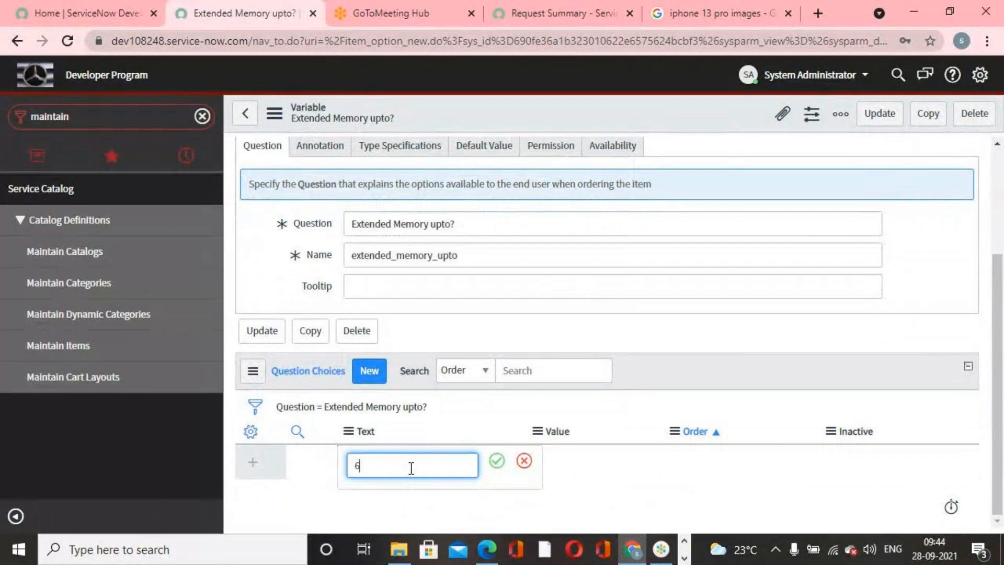
type("GN")
left_click_drag(412, 468, 251, 473)
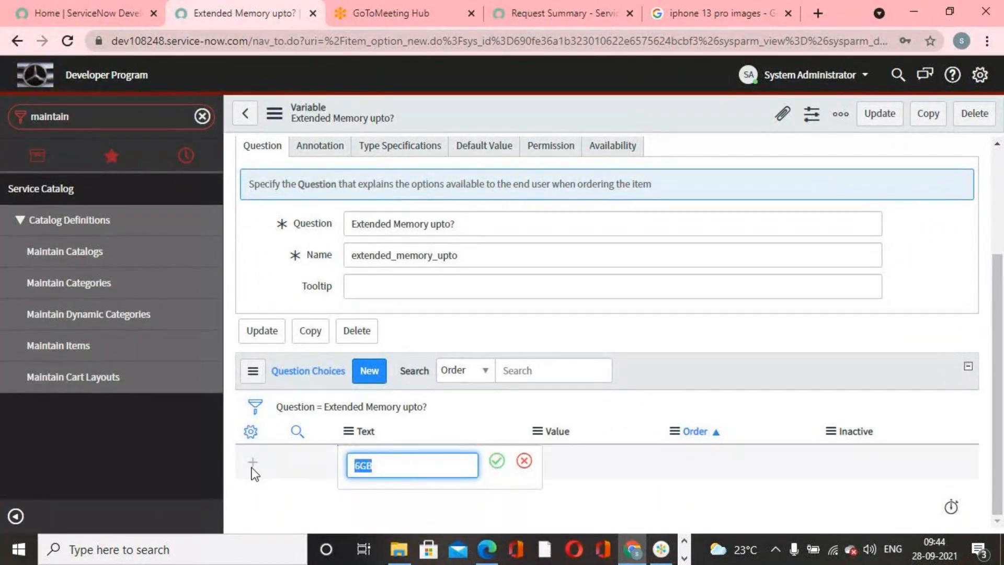
key("Return")
double_click(532, 466)
type("6")
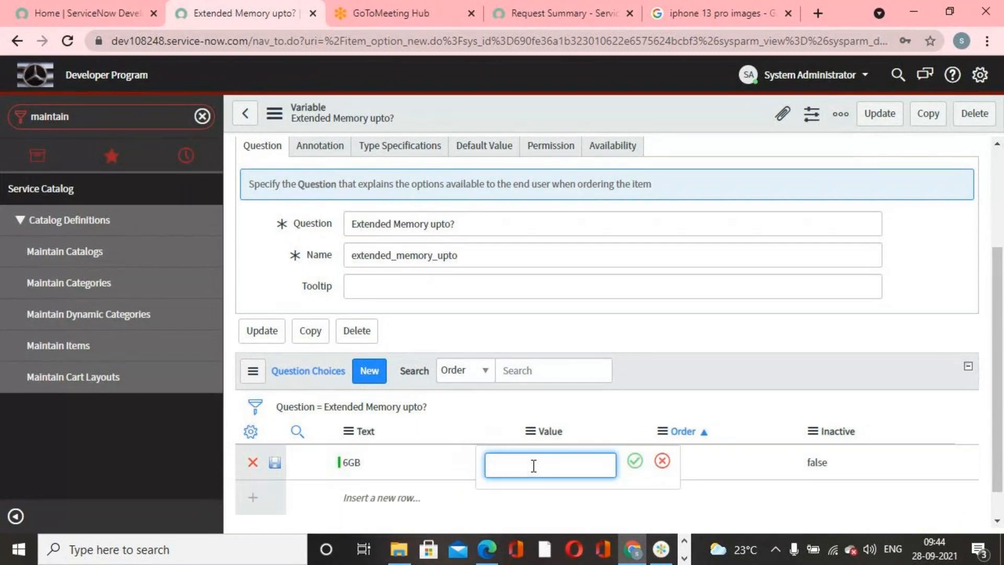
type("GB")
left_click(634, 461)
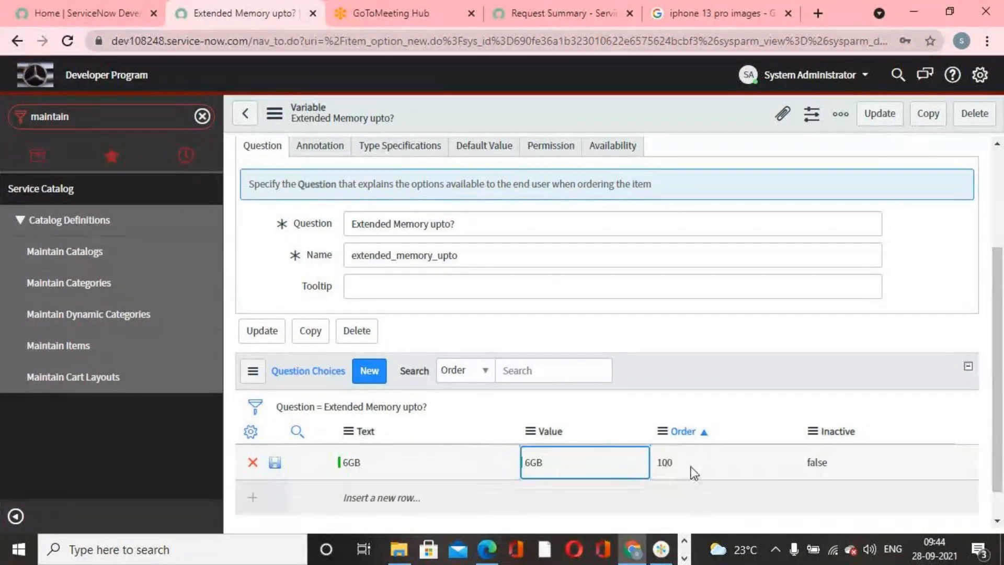
left_click(381, 499)
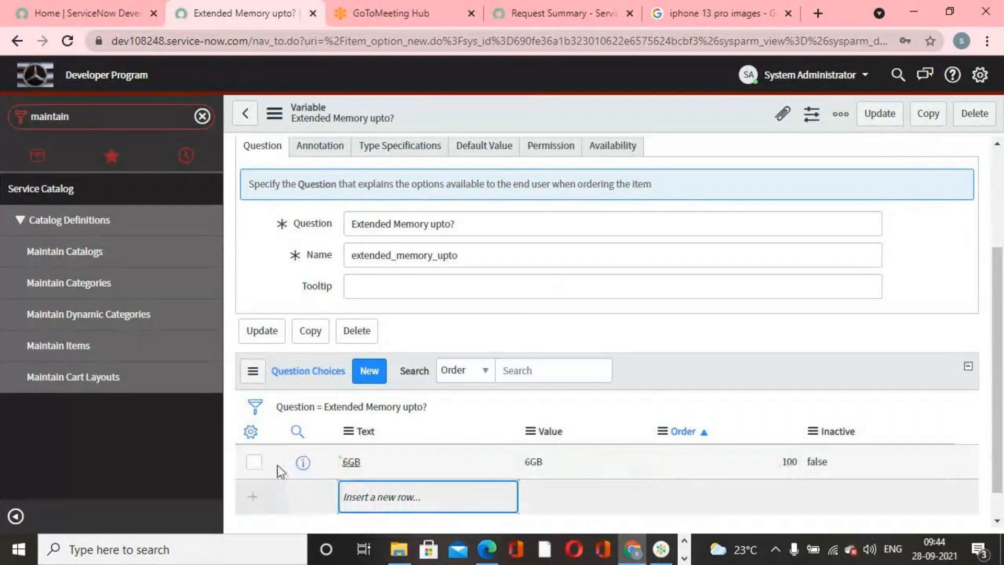
Add a question choice row with text 8GB, value 8GB and order 200, and save the row.
left_click(361, 494)
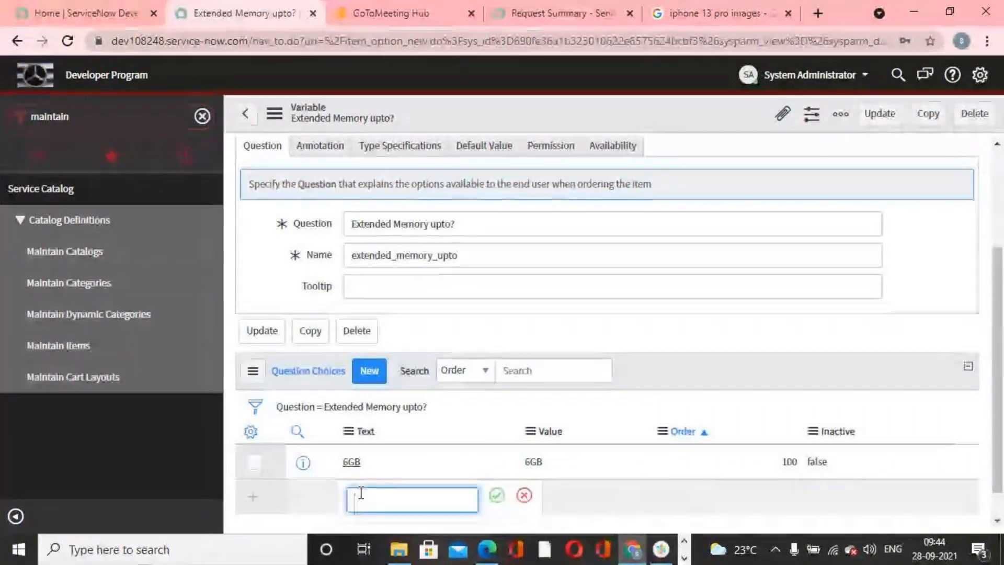
type("8GB")
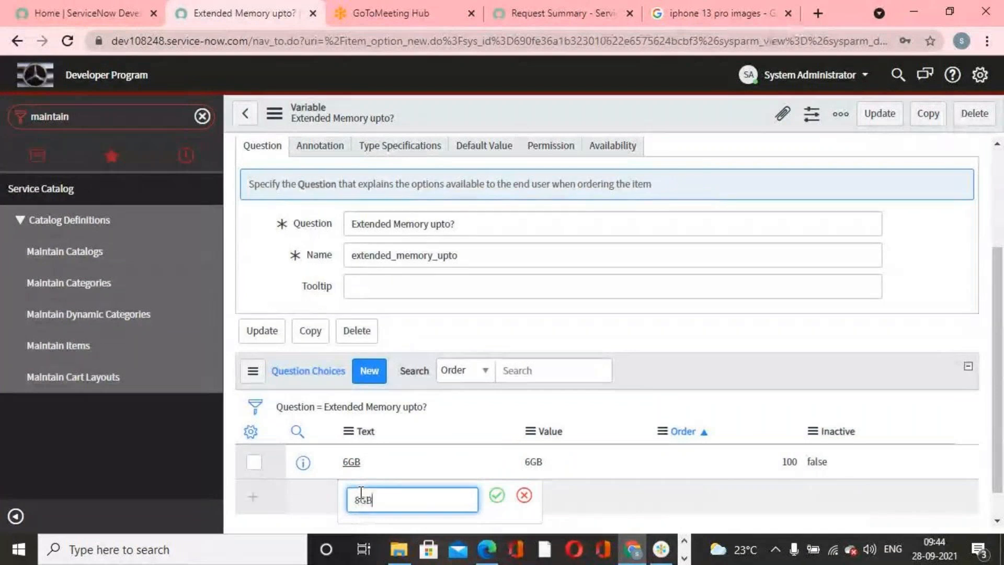
left_click(490, 495)
left_click(520, 497)
type("8")
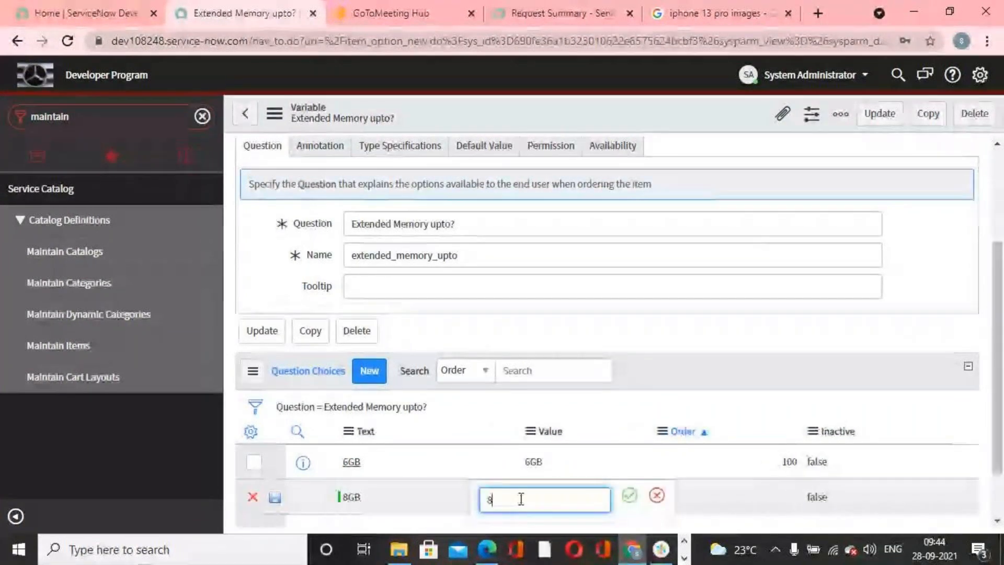
type("GB")
left_click(630, 495)
left_click(694, 497)
type("3")
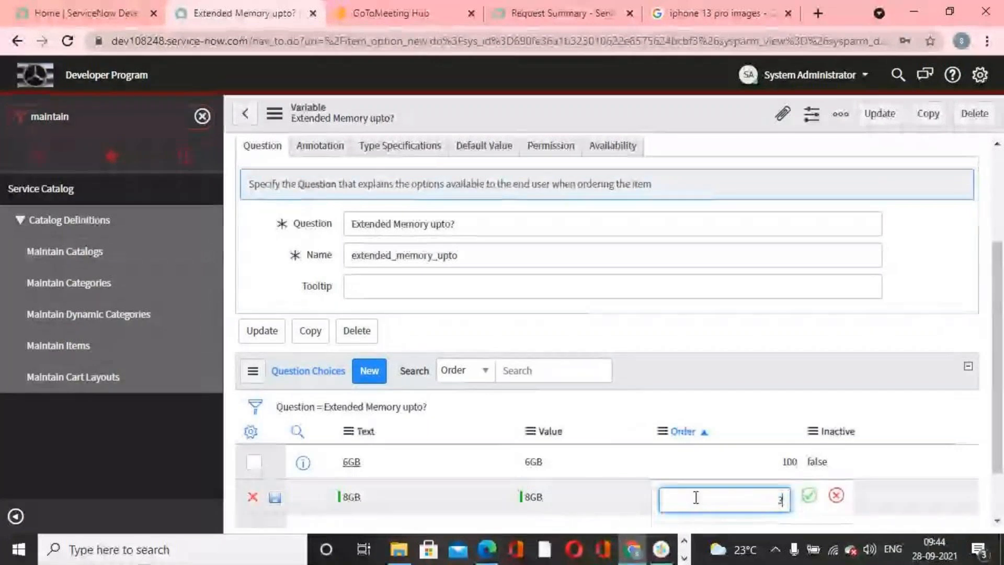
key("BackSpace")
type("200")
left_click(808, 494)
scroll(366, 511, "down", 1)
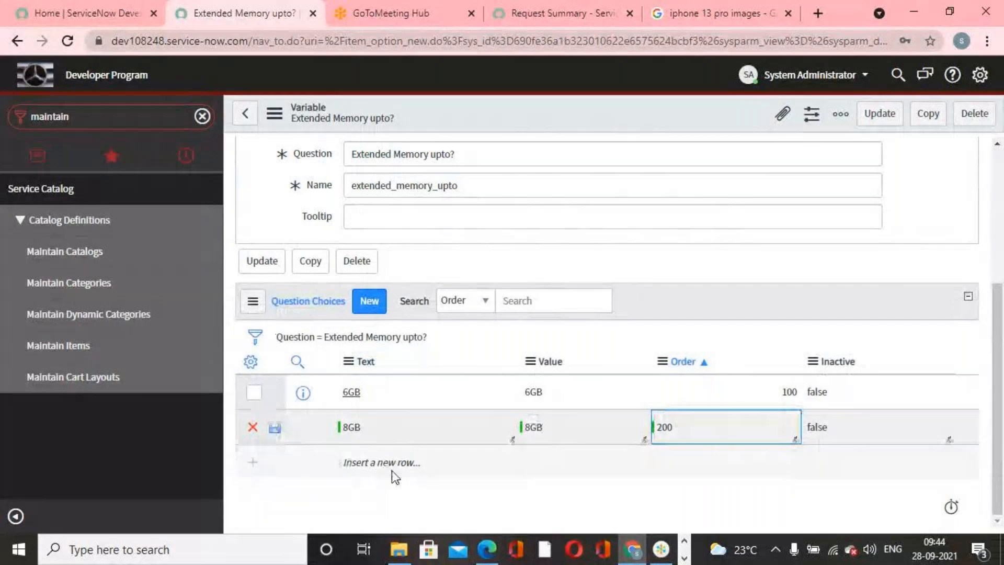
Add another question choice row to Extended Memory upto? with text 16GB and value 16GB.
left_click(376, 459)
left_click(376, 459)
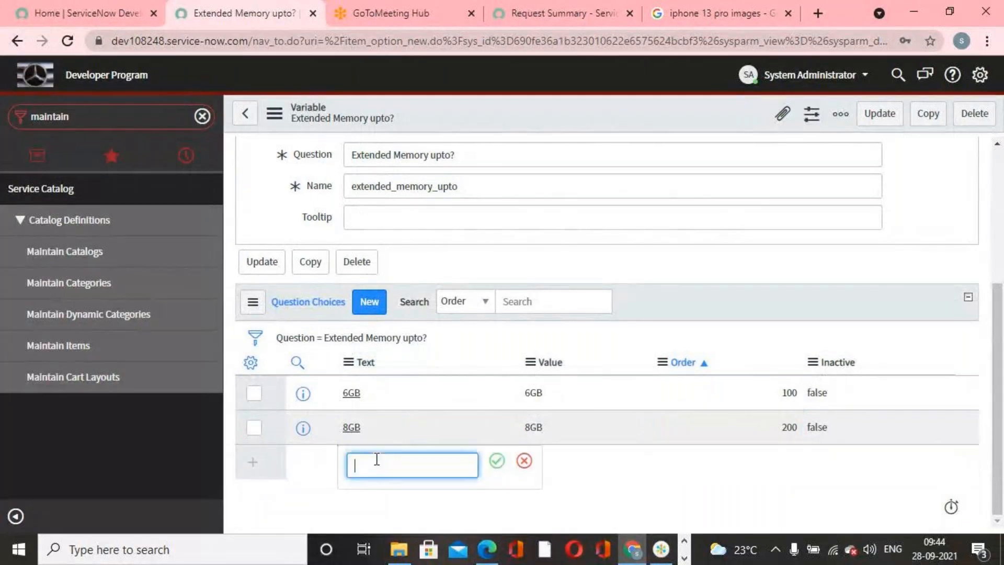
type("16")
left_click(497, 461)
left_click(531, 473)
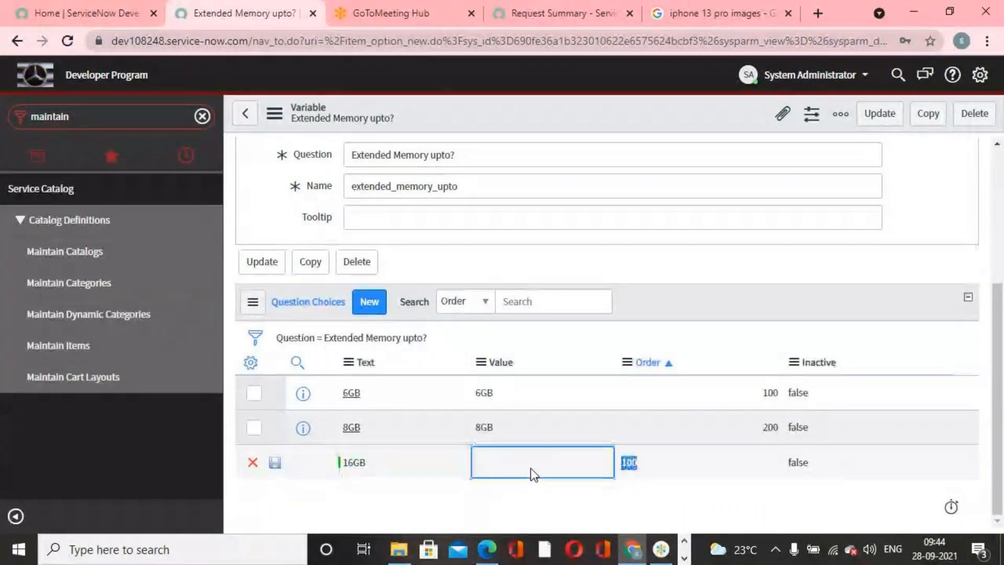
left_click(531, 470)
type("16G")
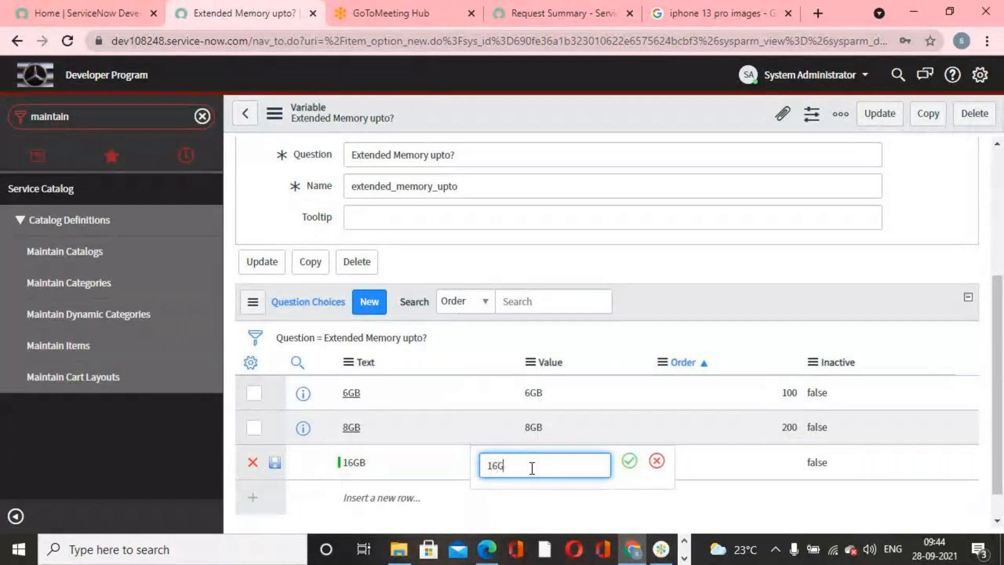
type("B")
left_click(628, 461)
Set the 16GB choice's order to 300 and save the row.
left_click(755, 464)
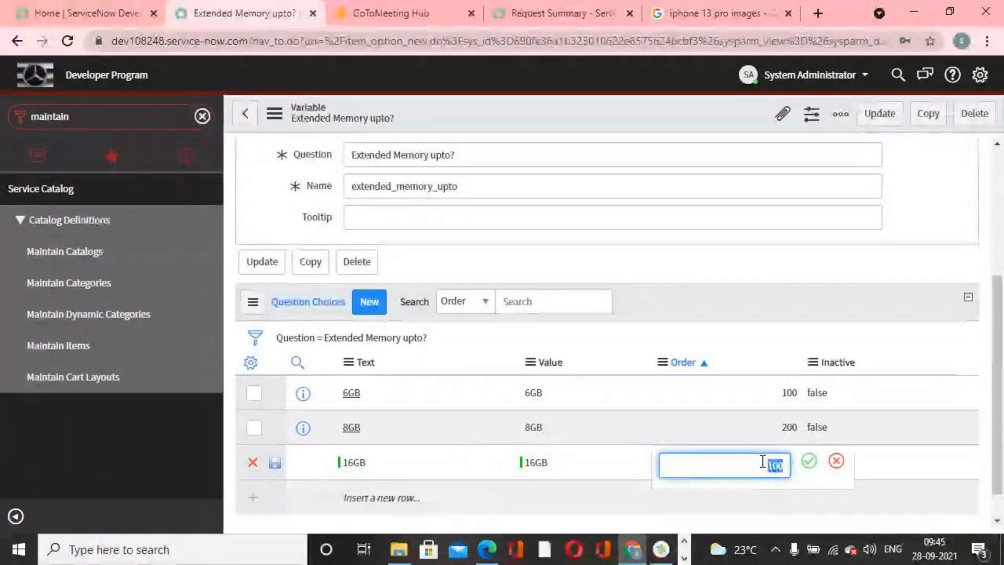
key("BackSpace")
key("BackSpace")
key("BackSpace")
type("300")
key("Return")
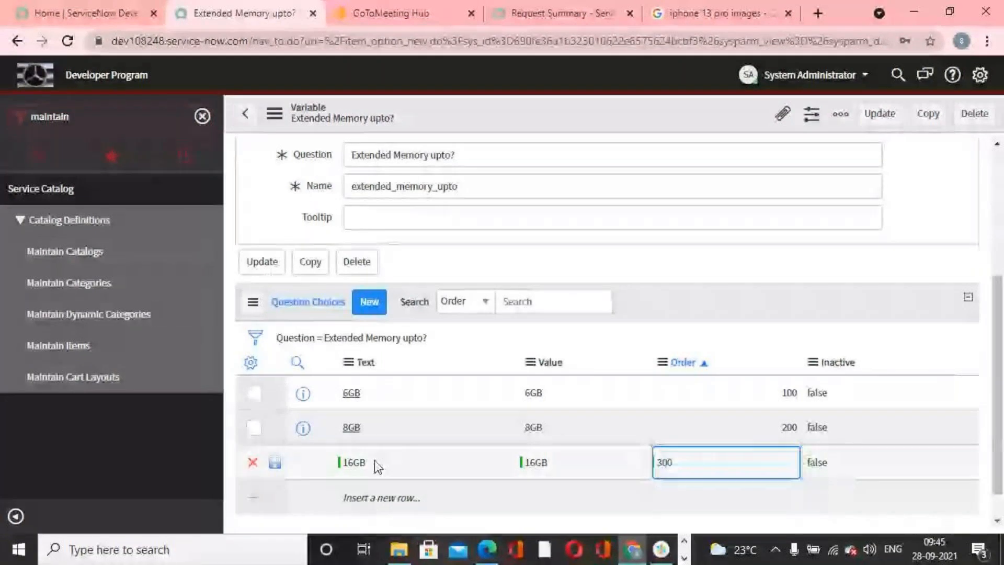
Add a question choice row with text 32GB, value 32GB and order 400, and save the row.
scroll(408, 438, "down", 1)
scroll(408, 438, "down", 1)
left_click(392, 463)
type("32GB")
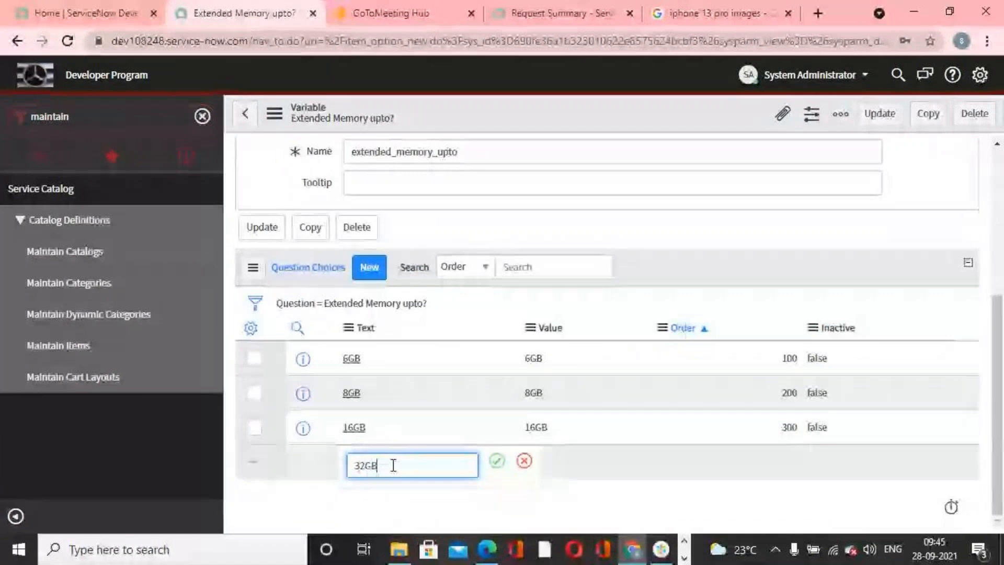
left_click(542, 466)
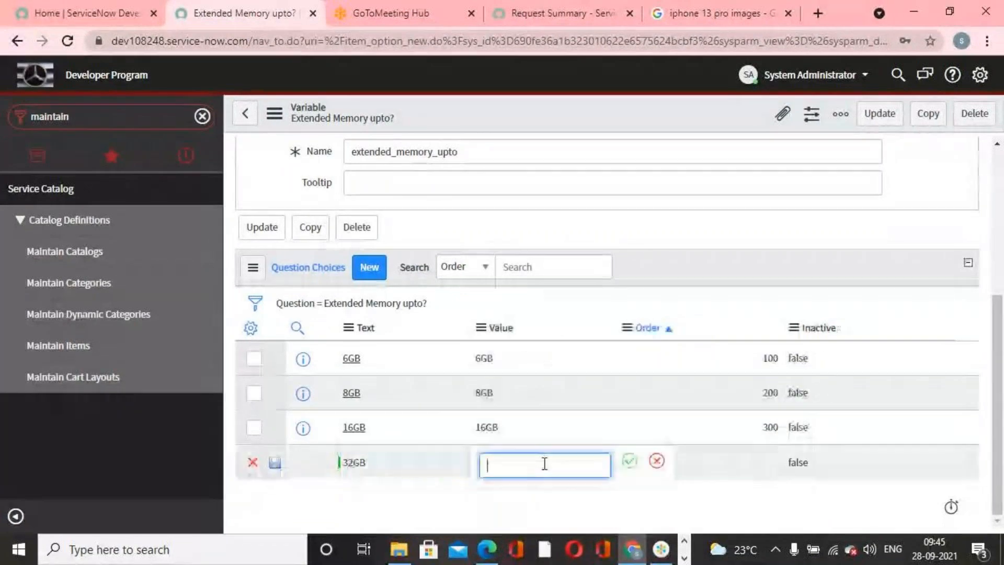
type("32GB")
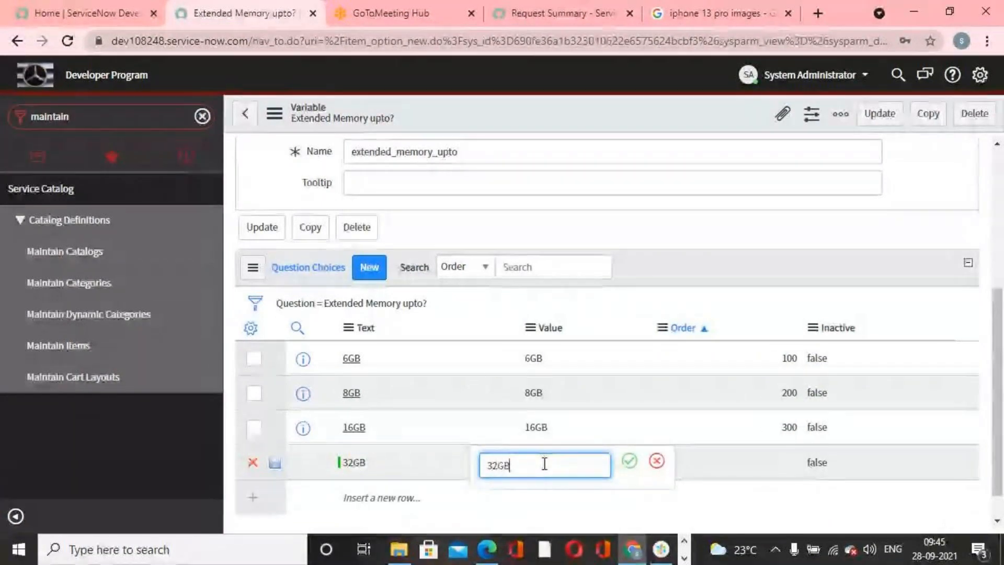
left_click(629, 461)
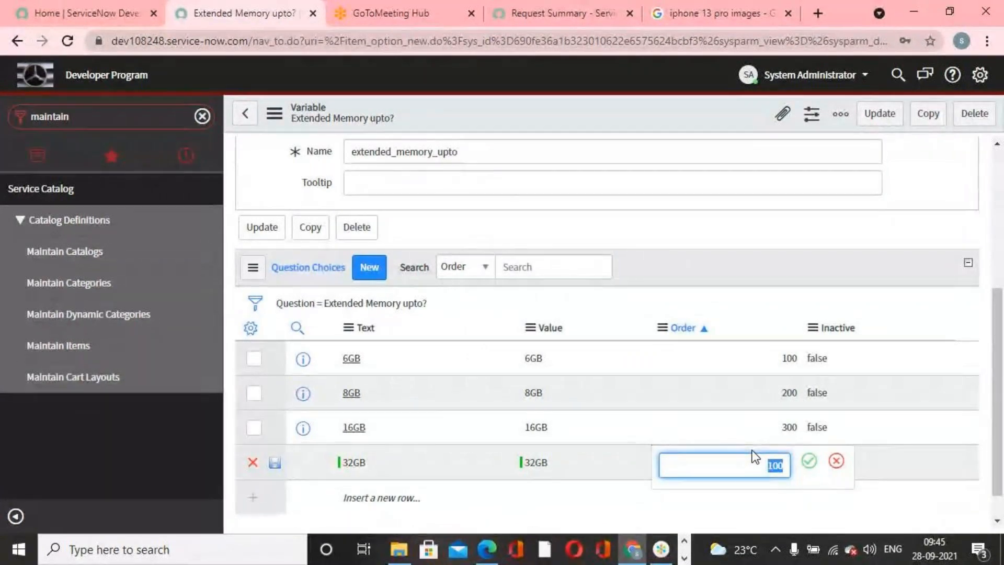
type("400")
left_click(808, 460)
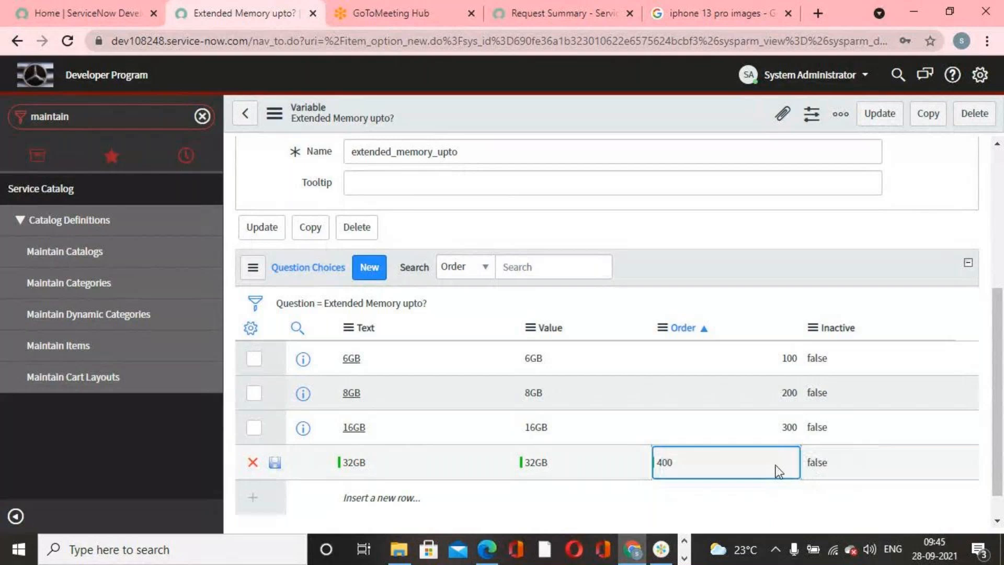
left_click(275, 462)
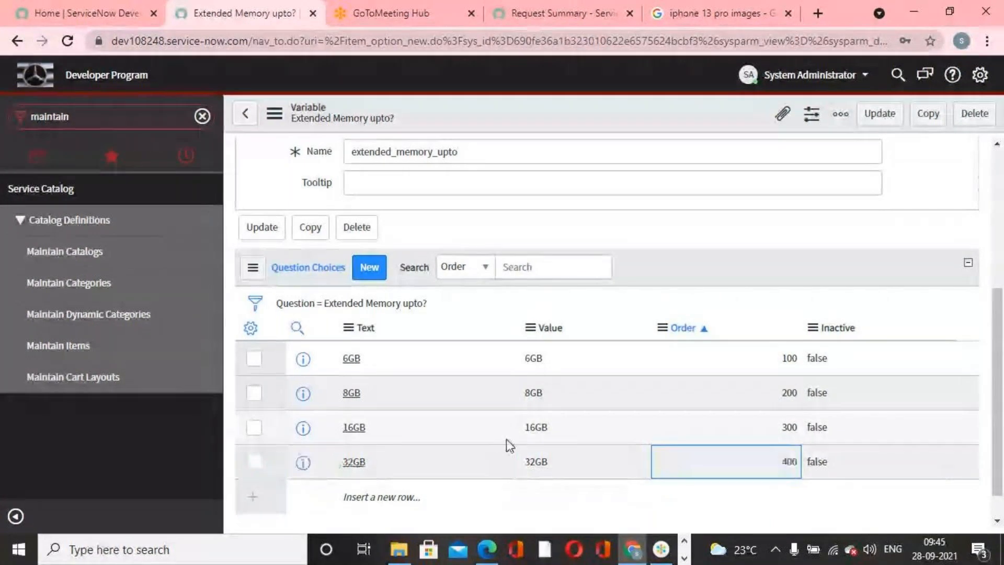
Update the Extended Memory upto? variable record and return to the I Phone 13s Pro catalog item.
scroll(506, 438, "down", 1)
scroll(506, 438, "up", 4)
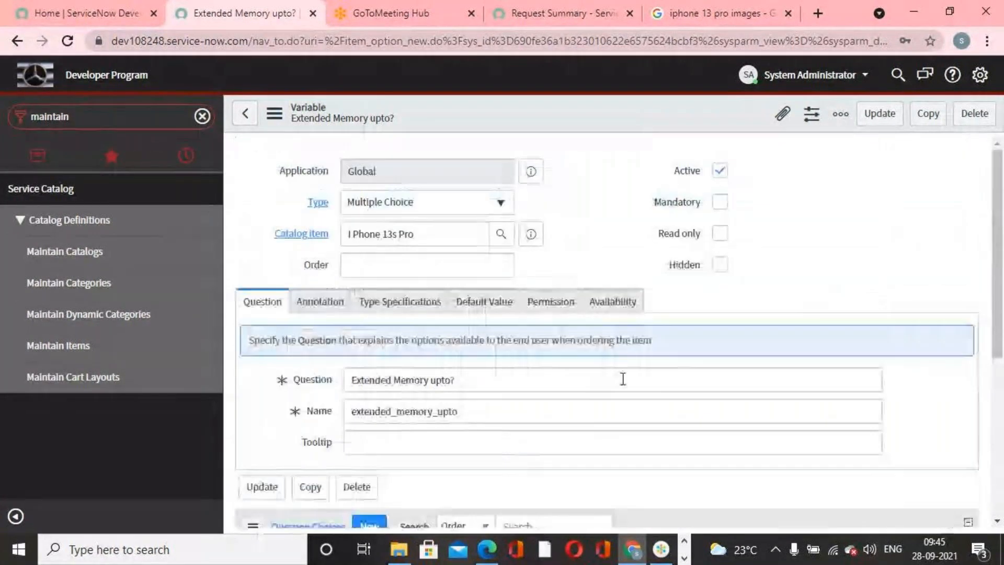
scroll(701, 328, "down", 3)
scroll(701, 328, "up", 4)
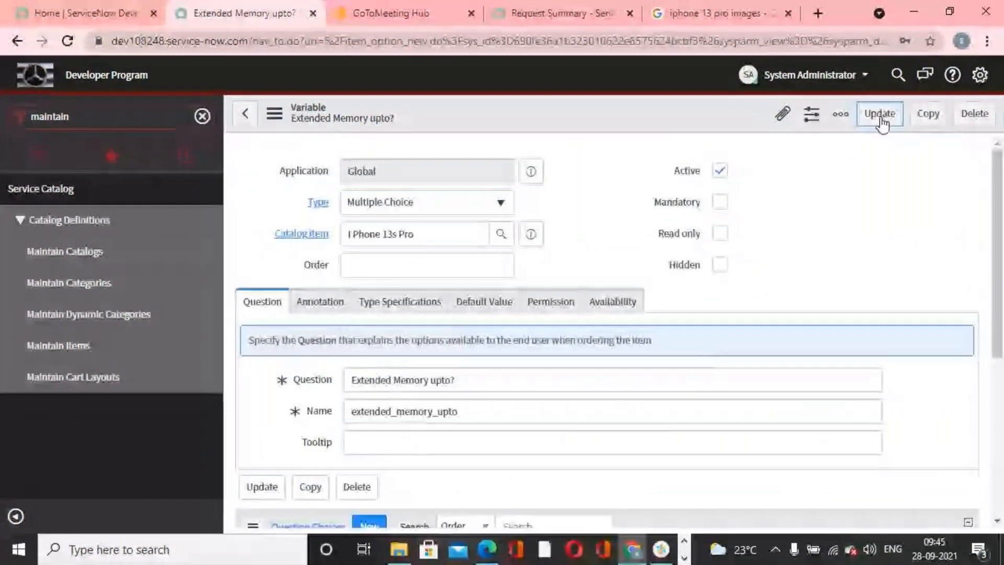
left_click(880, 114)
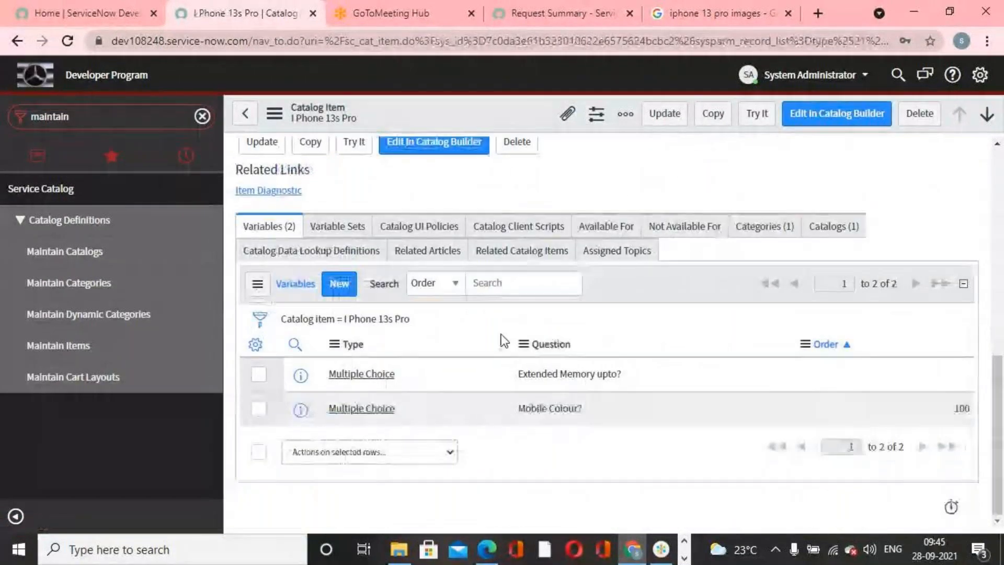
Start a new variable for the I Phone 13s Pro item with the question "Extended memory upto?".
left_click(339, 283)
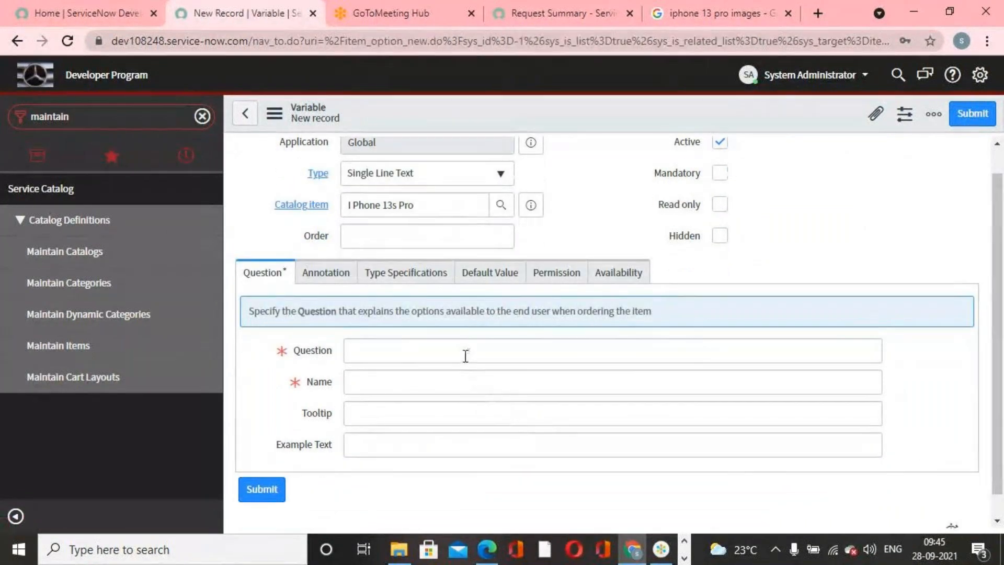
left_click(462, 386)
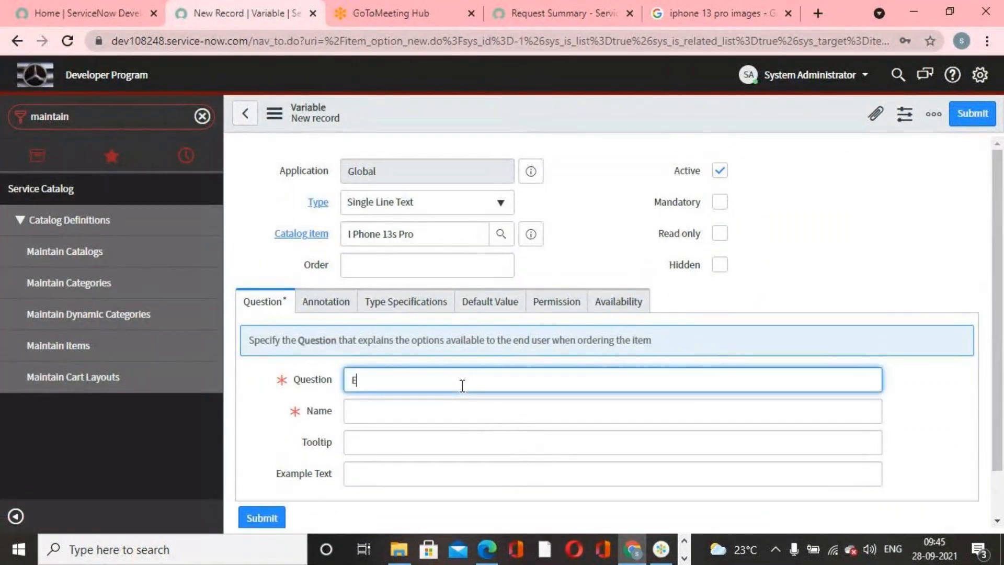
type("Extended memory u")
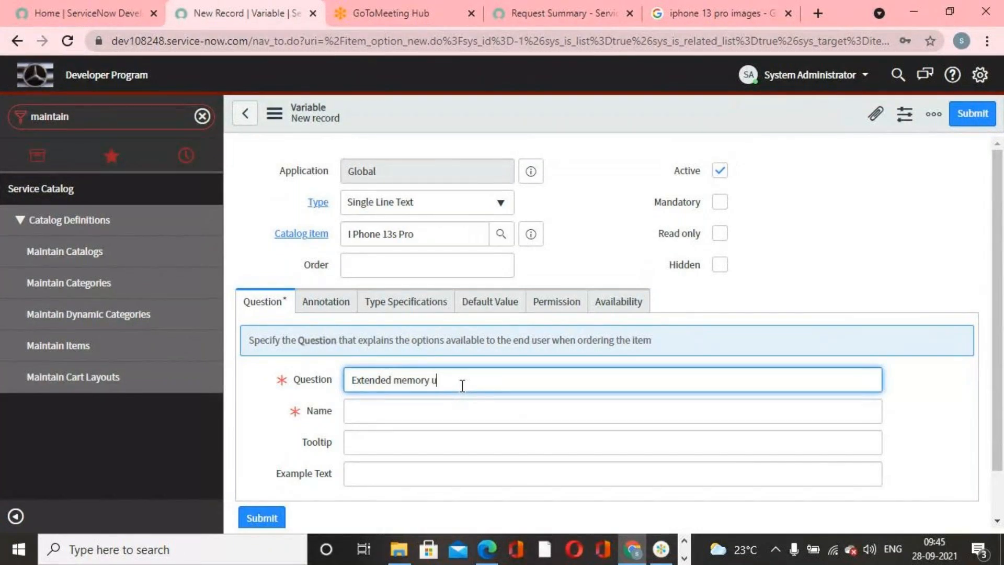
type("pto?")
Set the new variable's type to Multiple Choice.
left_click(418, 308)
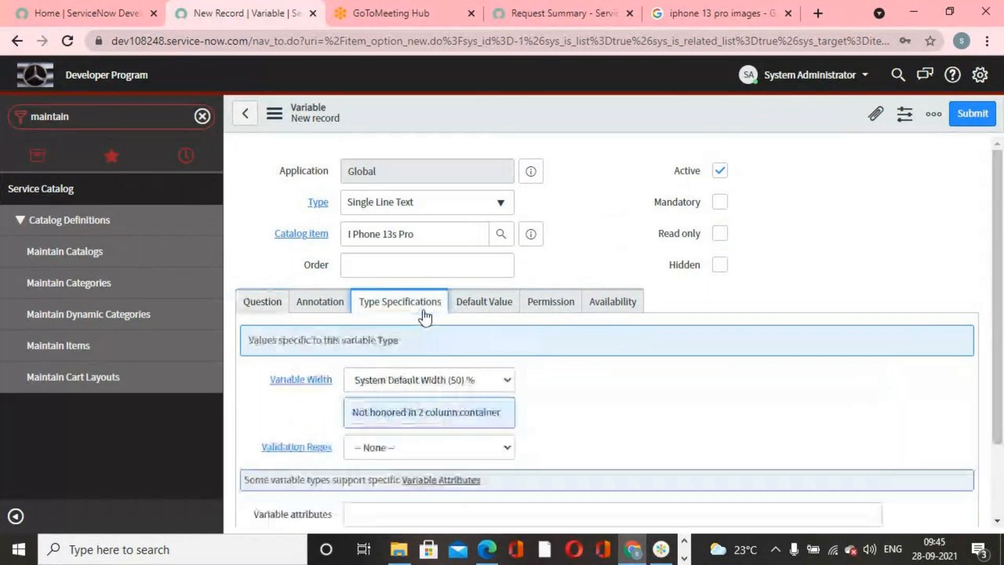
scroll(522, 366, "down", 2)
scroll(459, 403, "up", 2)
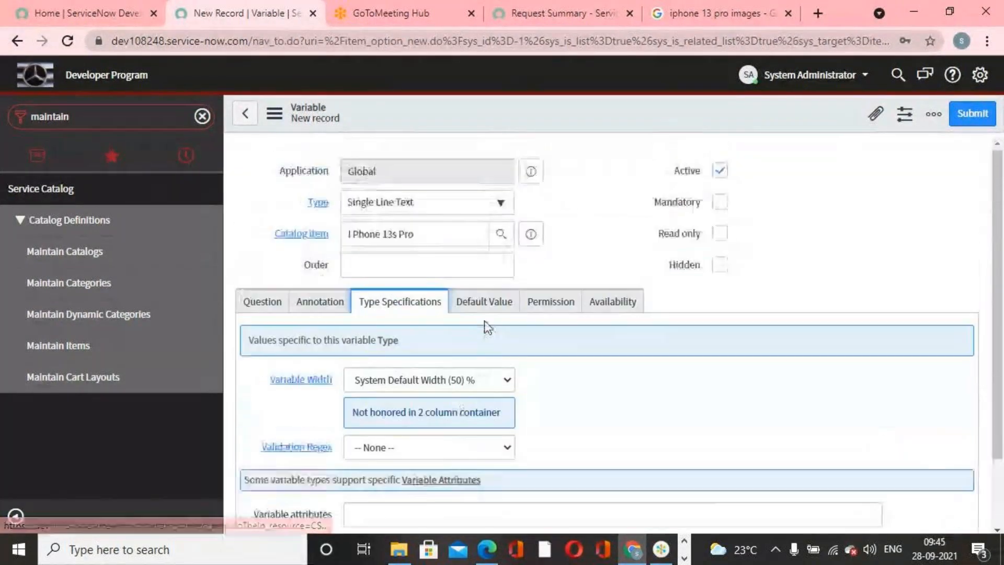
left_click(331, 302)
left_click(500, 203)
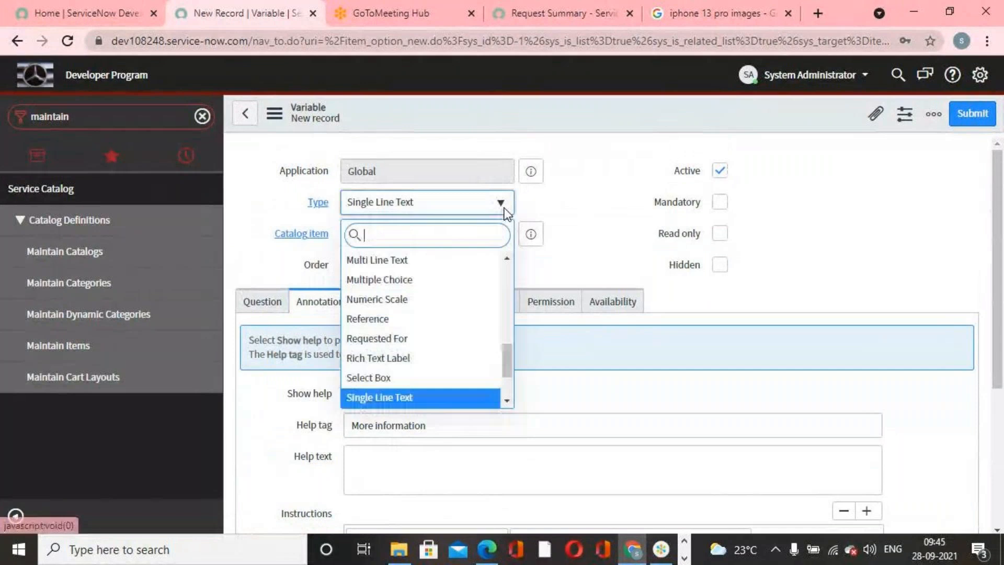
left_click(389, 278)
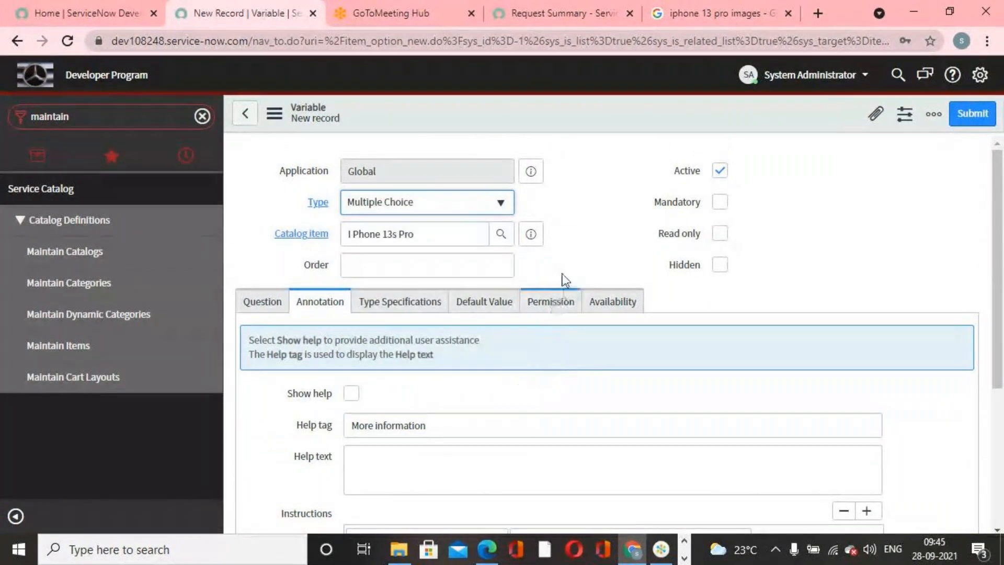
Enable Include none in the variable's type specifications and choose Down as the choice direction.
left_click(416, 306)
scroll(504, 309, "down", 3)
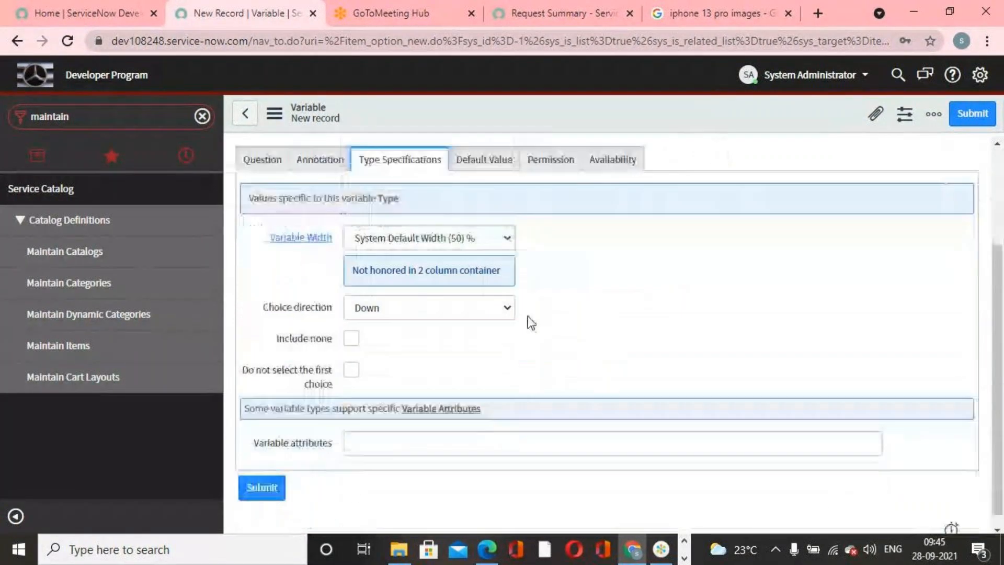
left_click(352, 325)
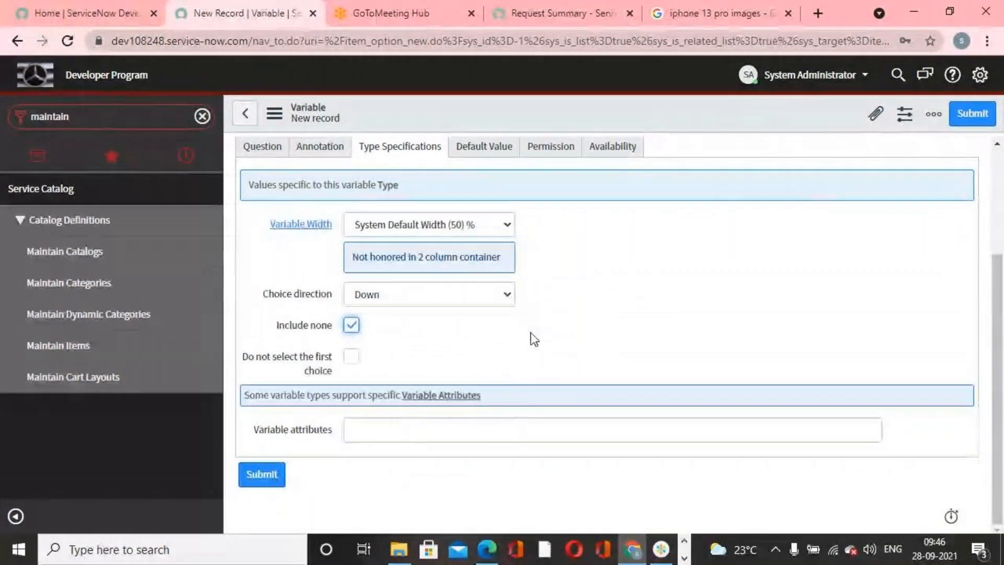
left_click(506, 295)
left_click(506, 314)
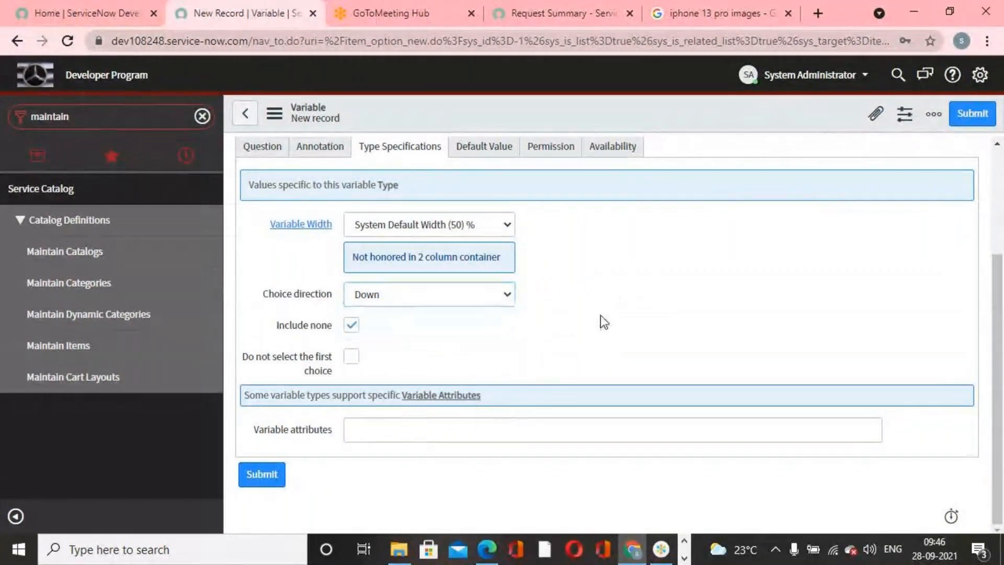
Try to save the new variable record without leaving the form.
scroll(600, 315, "up", 3)
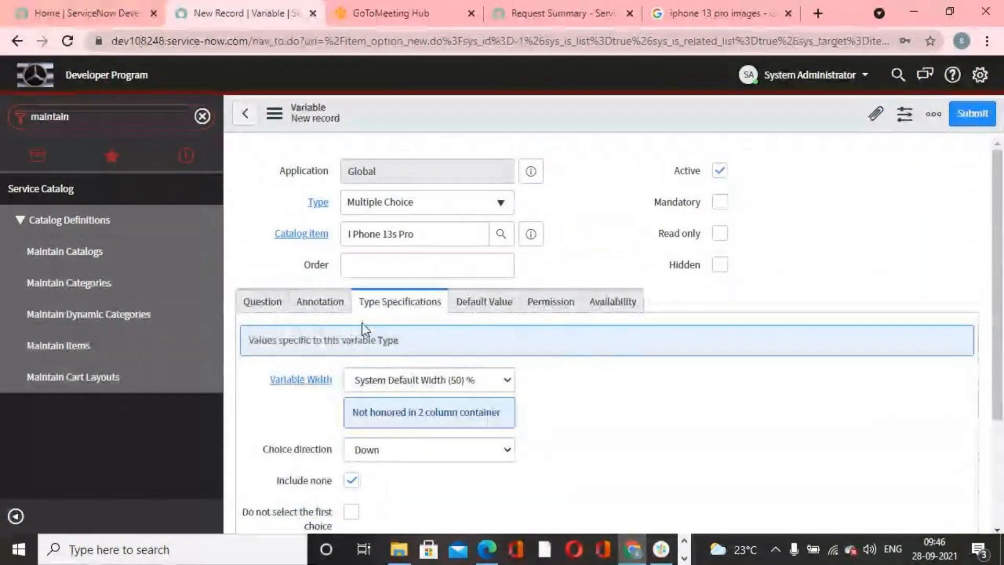
scroll(438, 331, "down", 1)
scroll(438, 335, "up", 1)
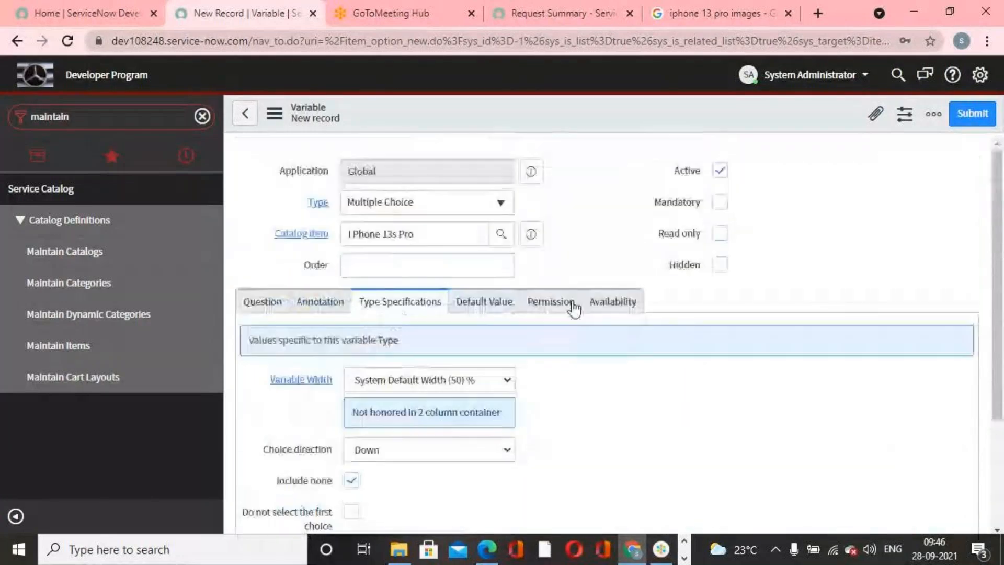
right_click(666, 102)
left_click(690, 110)
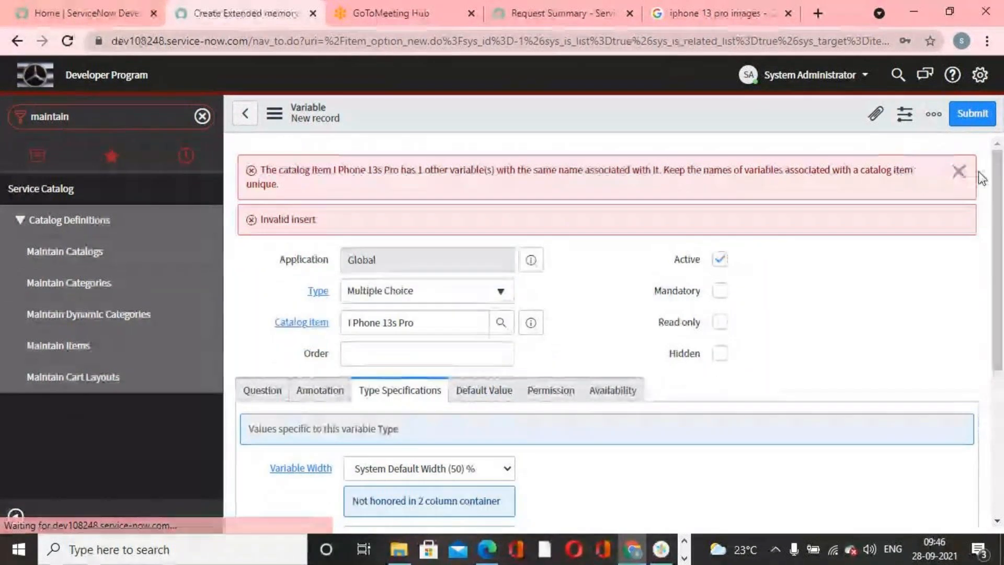
left_click(959, 171)
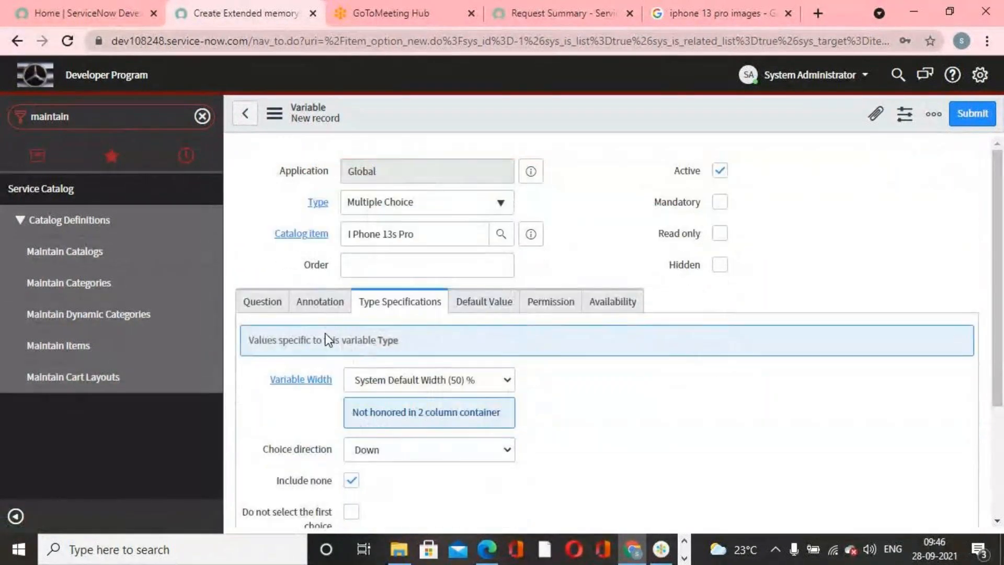
Shorten the new variable's question to "Extended mem upto?".
scroll(371, 289, "down", 3)
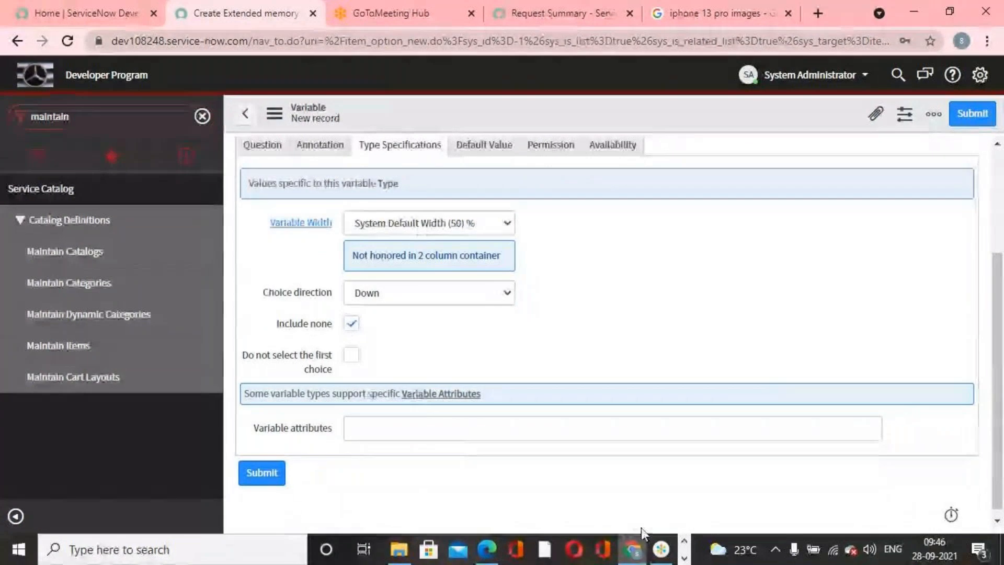
left_click(684, 557)
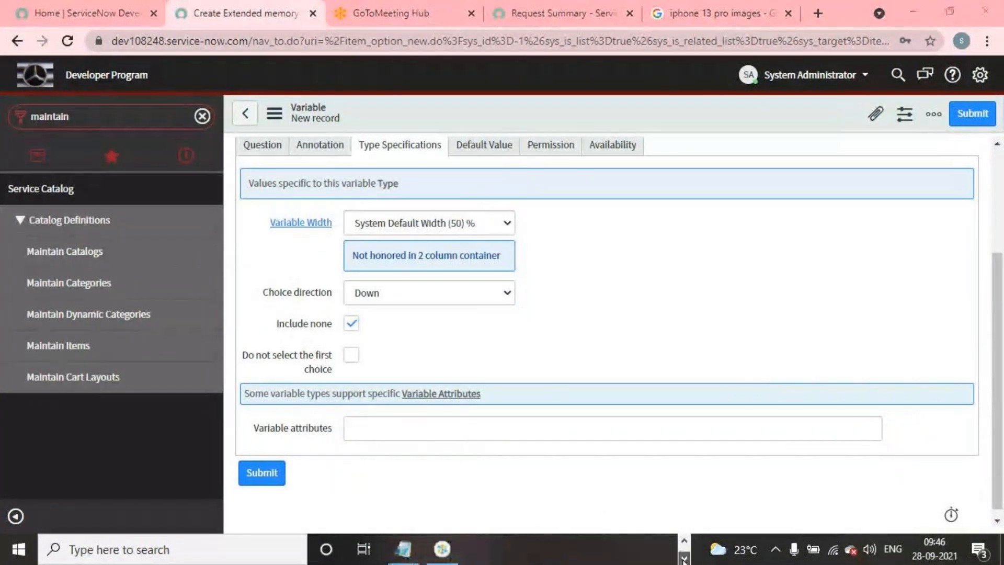
scroll(425, 497, "up", 3)
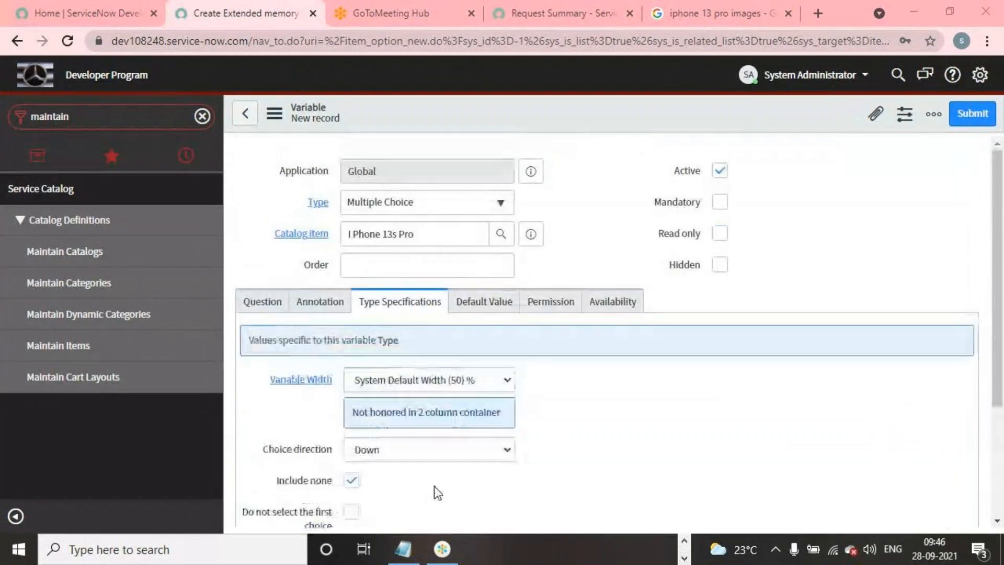
left_click(320, 303)
left_click(274, 306)
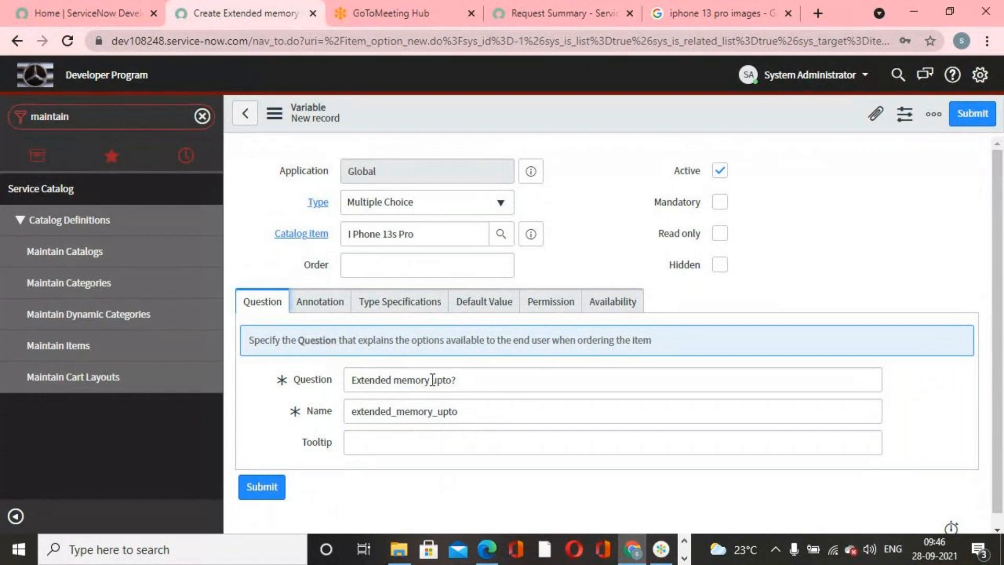
left_click_drag(432, 379, 420, 380)
key("BackSpace")
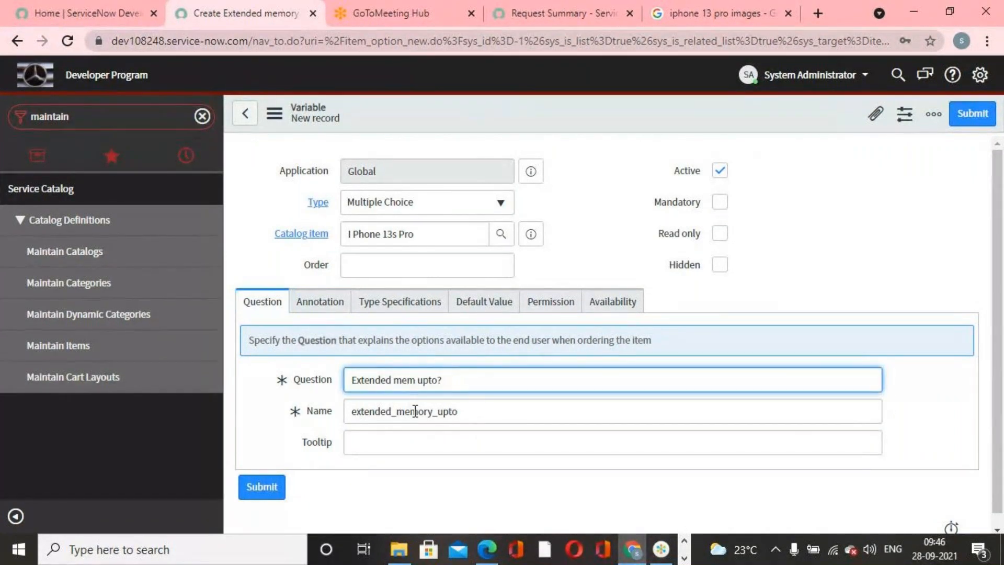
Change the new variable's name to extended_mem_upto.
left_click(433, 412)
key("BackSpace")
key("BackSpace")
key("BackSpace")
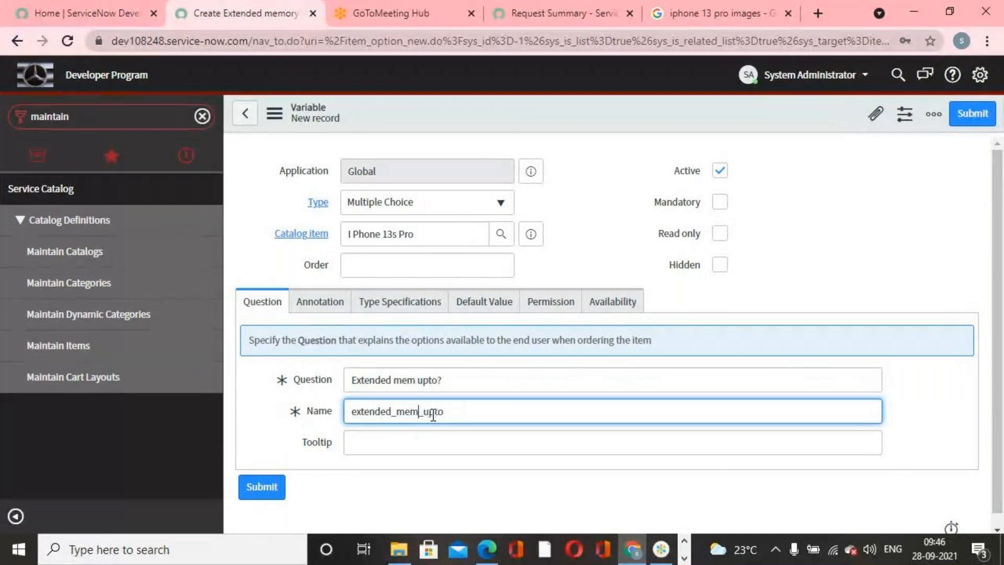
left_click(868, 220)
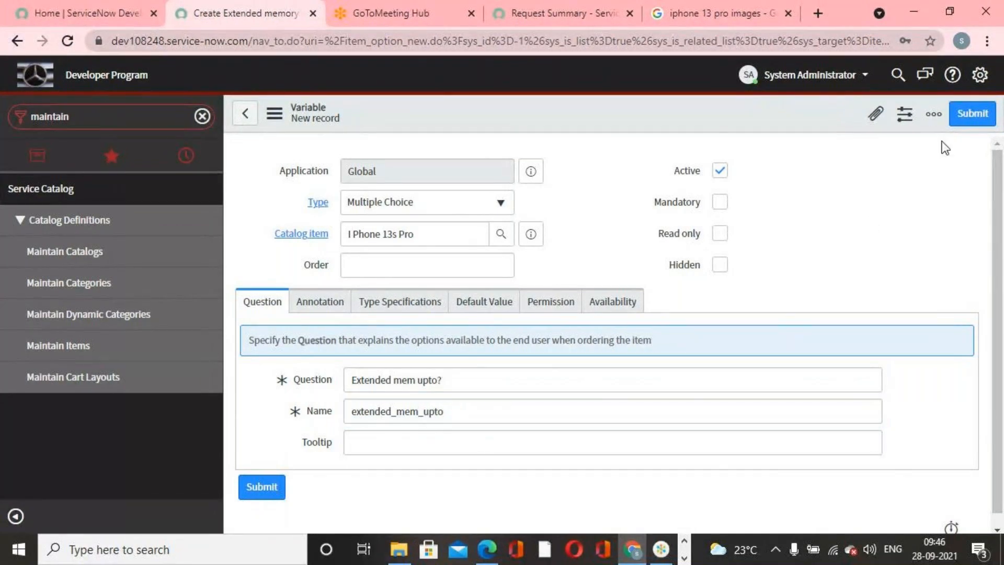
Submit the new "Extended mem upto?" variable, check its saved record and return to the catalog item.
left_click(964, 125)
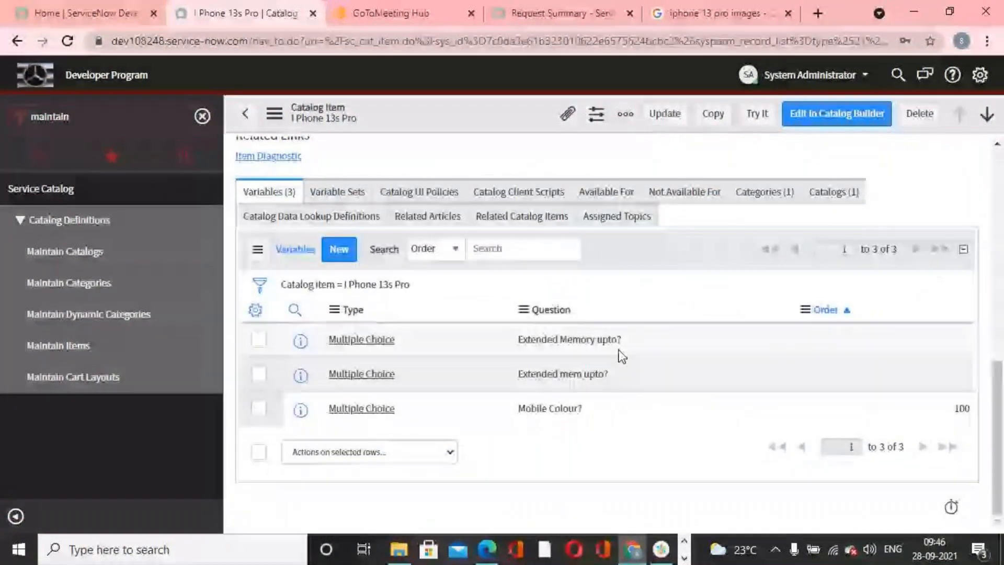
left_click(386, 379)
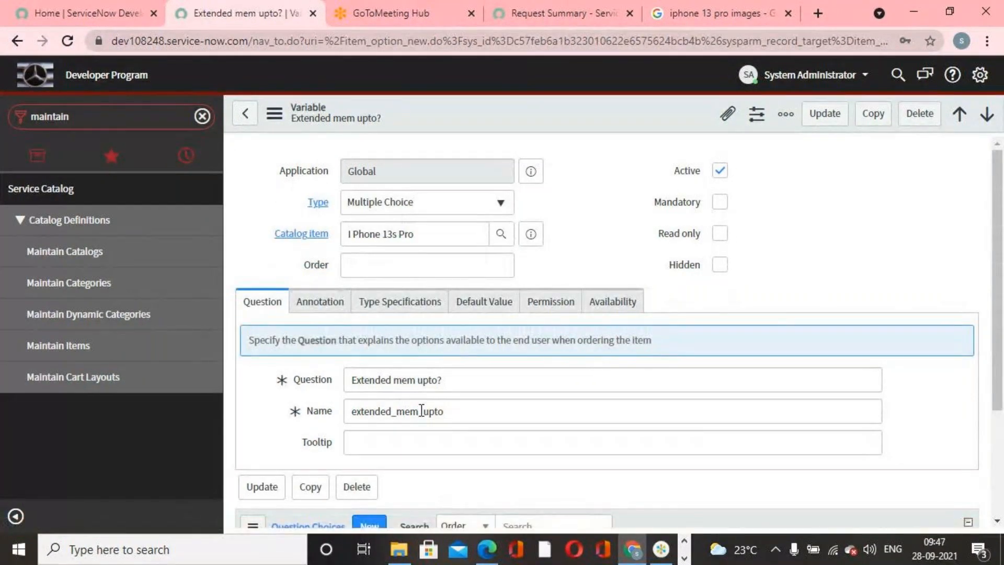
left_click(244, 113)
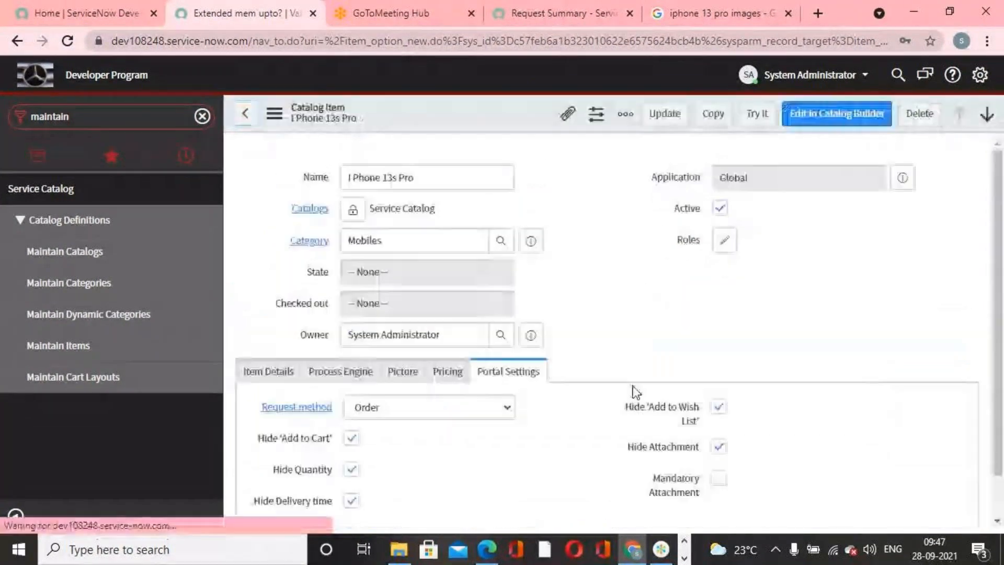
Open the "Extended Memory upto?" variable of the catalog item and change its question to "Extended ram upto?".
scroll(579, 400, "down", 10)
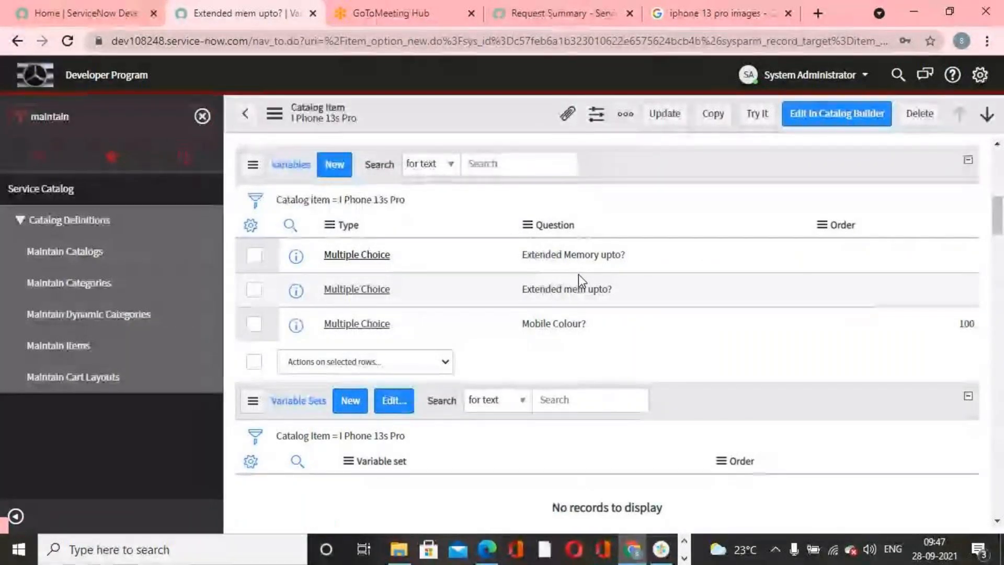
left_click(580, 260)
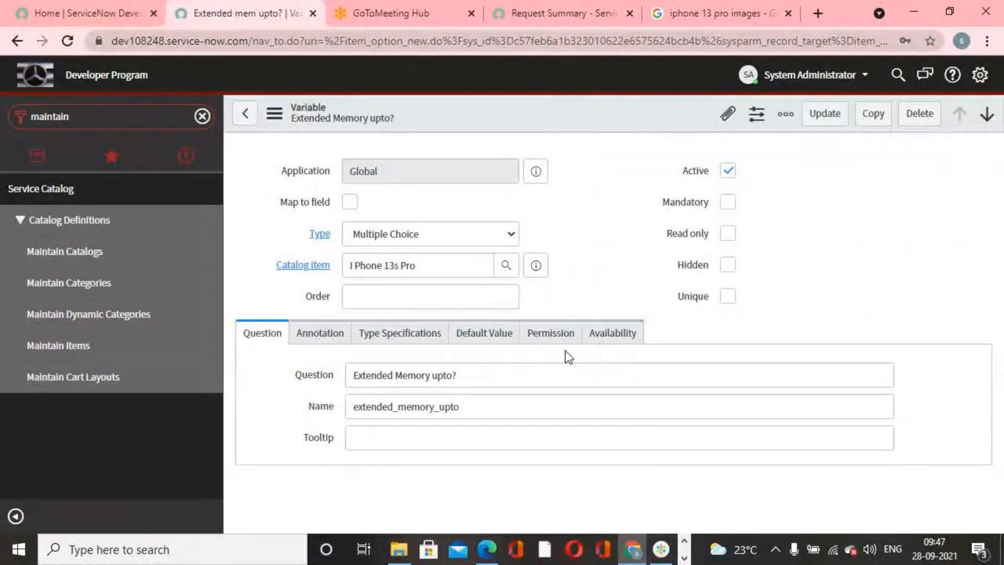
left_click_drag(431, 381, 396, 379)
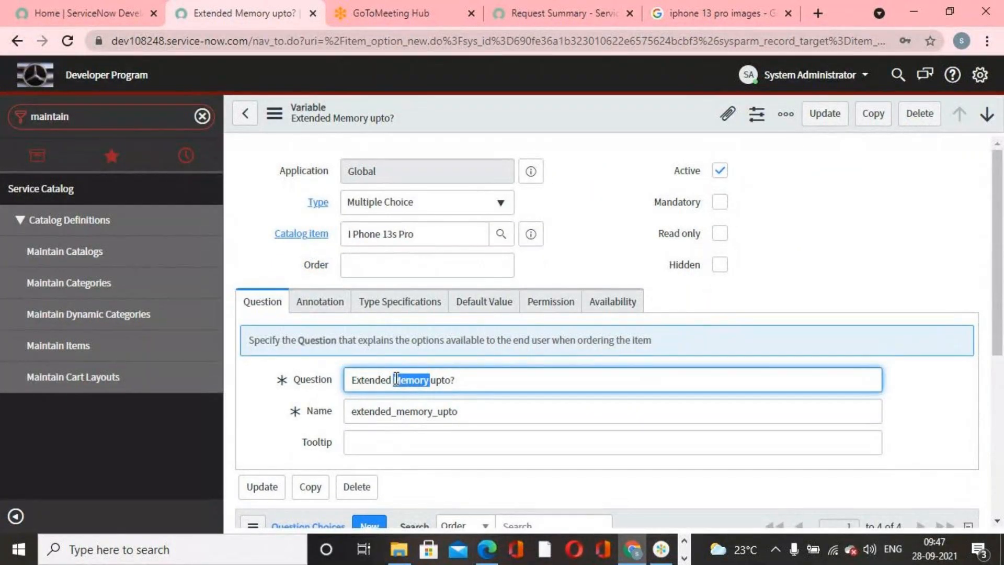
key("BackSpace")
type("ram")
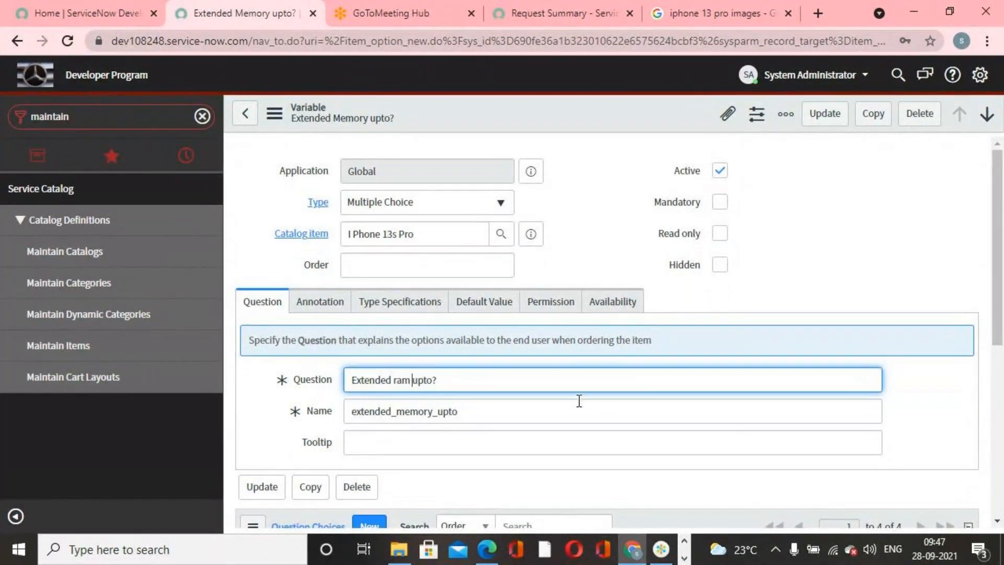
Change the variable's name to extended_ram_upto and update the record.
left_click(433, 411)
key("BackSpace")
key("BackSpace")
key("BackSpace")
key("BackSpace")
key("BackSpace")
key("BackSpace")
type("ram")
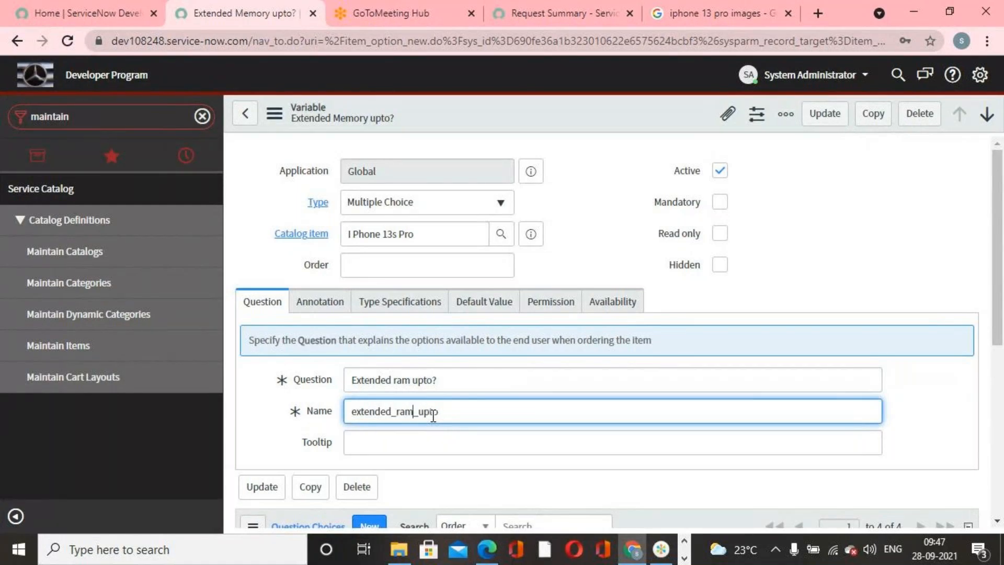
key("Tab")
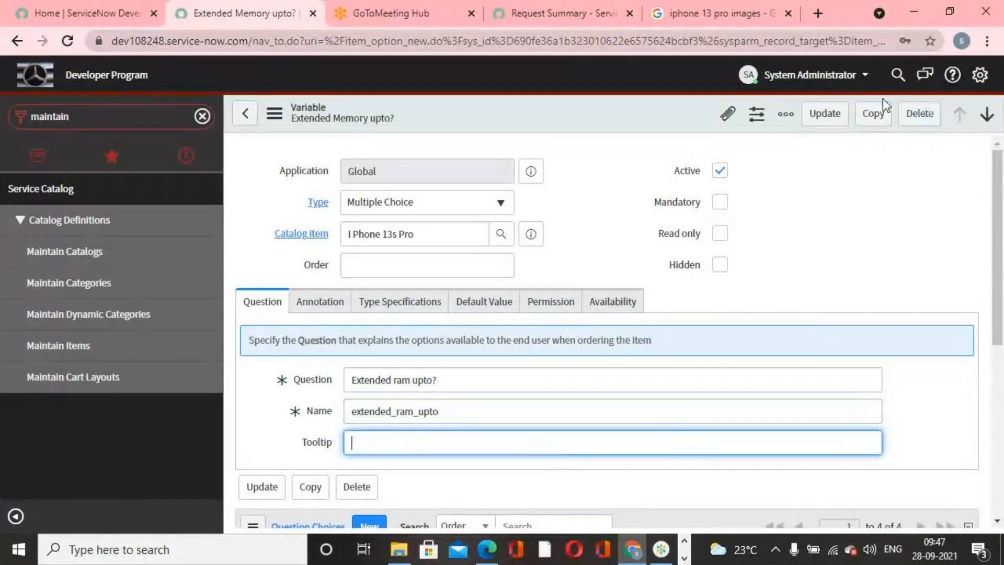
left_click(825, 114)
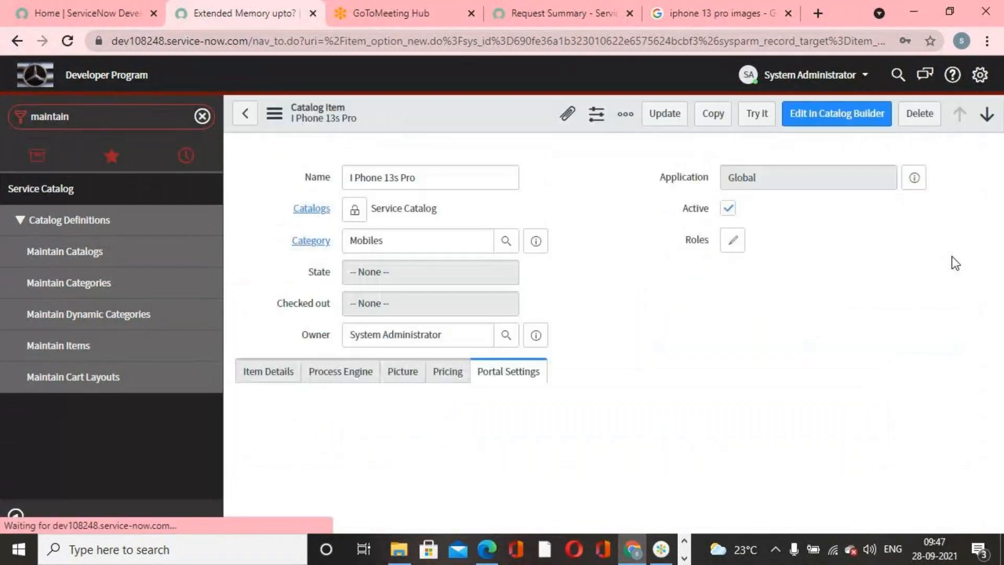
Open the "Extended mem upto?" variable from the catalog item's variable list.
scroll(653, 318, "down", 10)
scroll(488, 369, "up", 3)
scroll(485, 365, "down", 7)
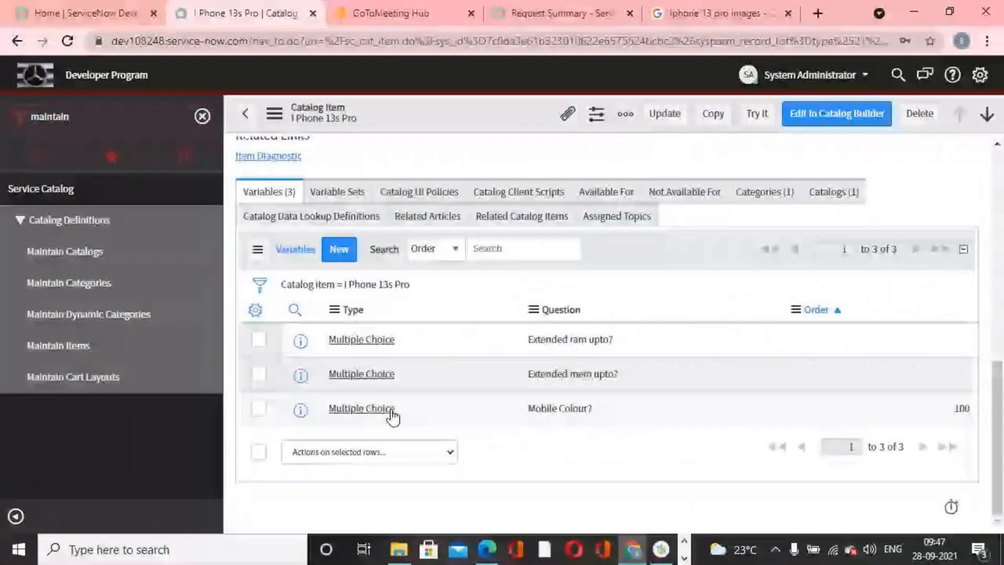
left_click(368, 375)
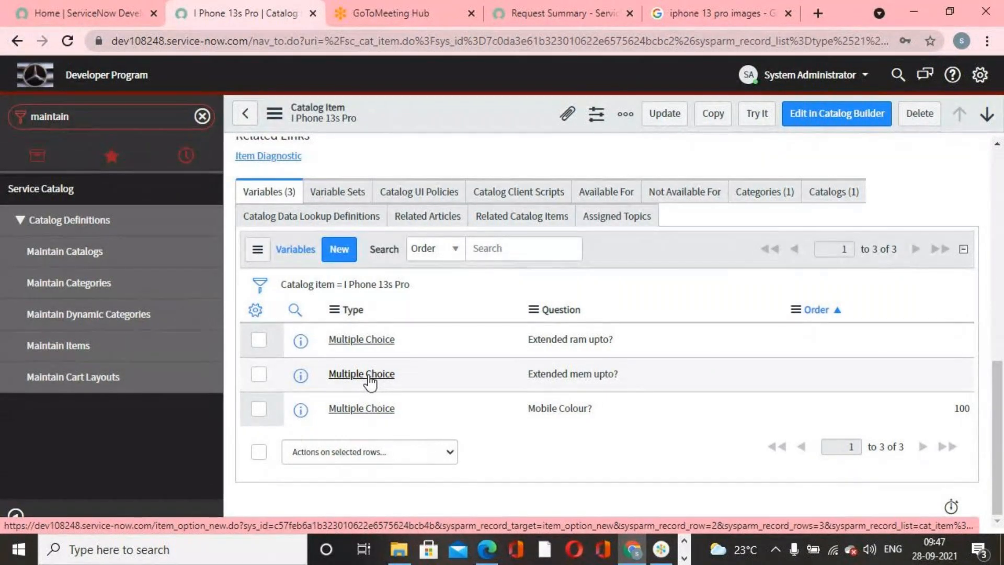
left_click(369, 377)
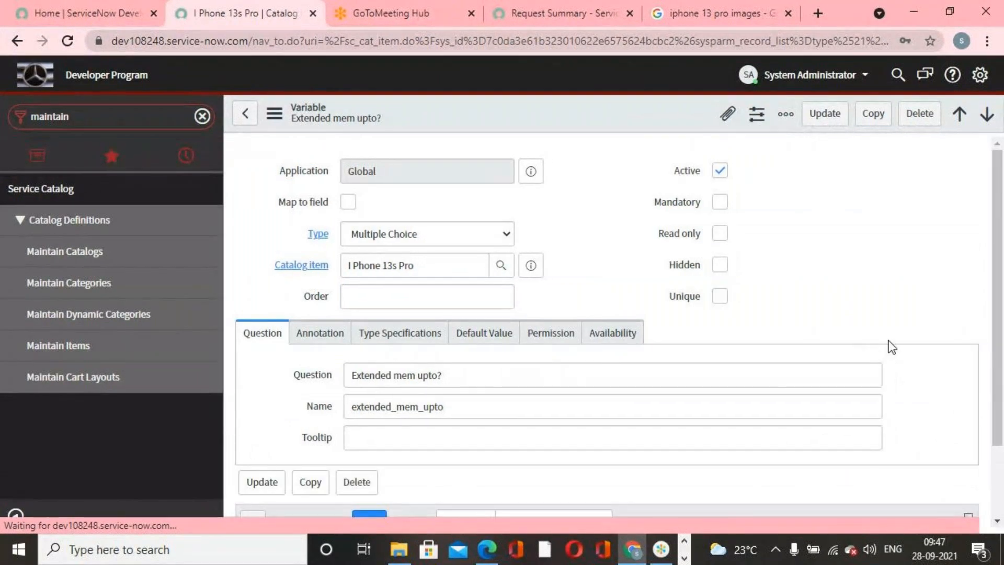
scroll(952, 258, "down", 2)
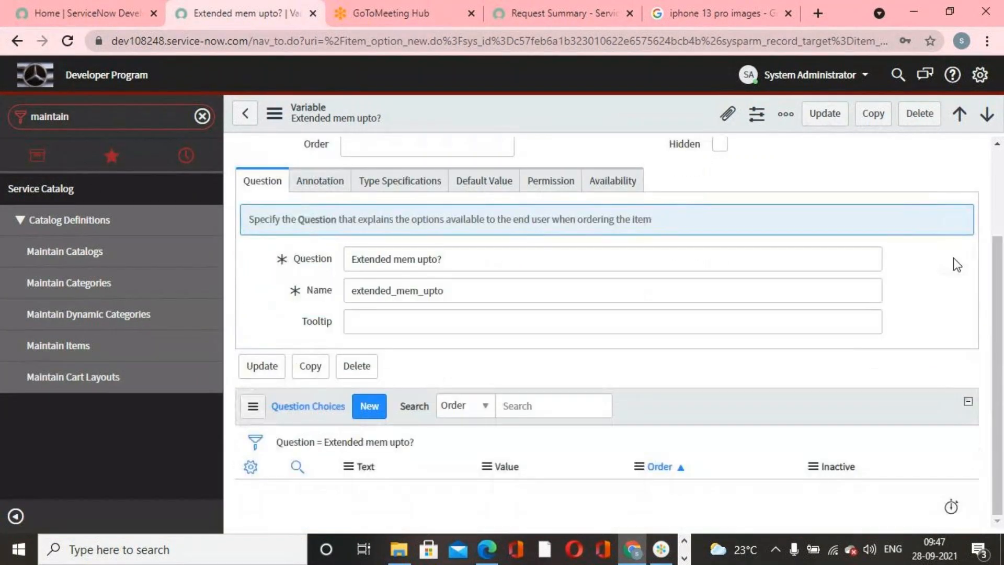
scroll(383, 359, "up", 2)
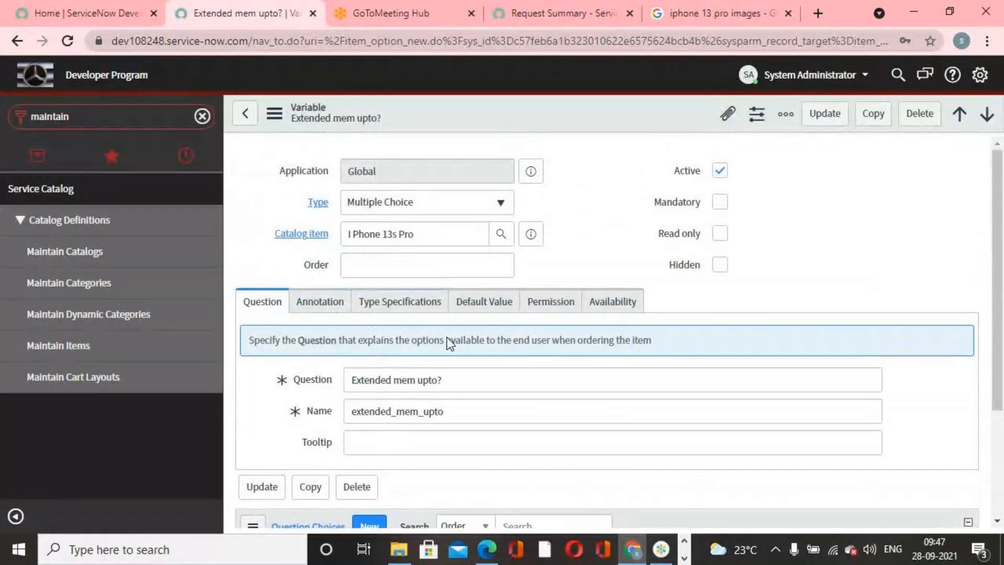
Add a question choice with text and value 32GB, keeping its order at 100.
scroll(446, 337, "down", 3)
left_click(409, 467)
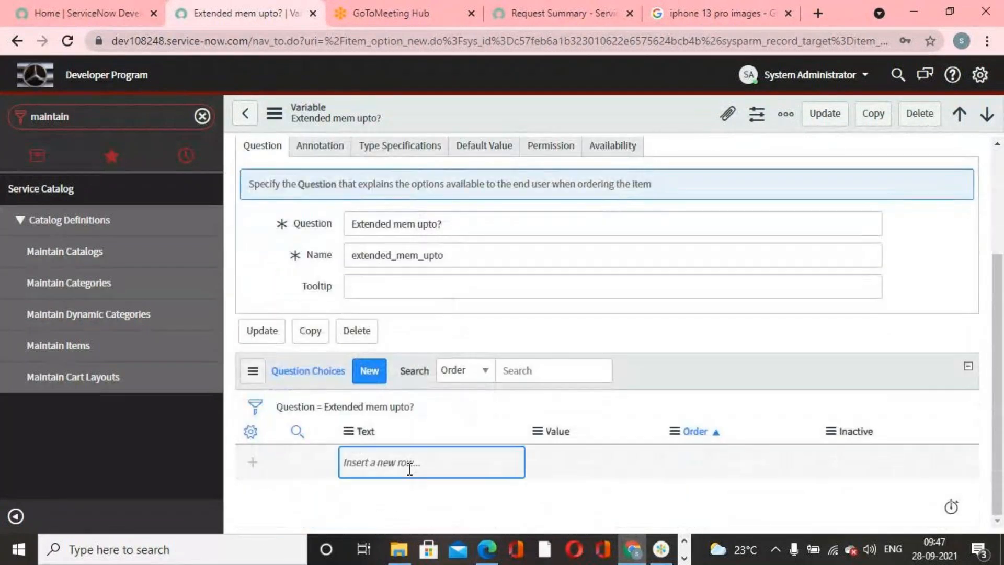
left_click(409, 467)
type("32GB")
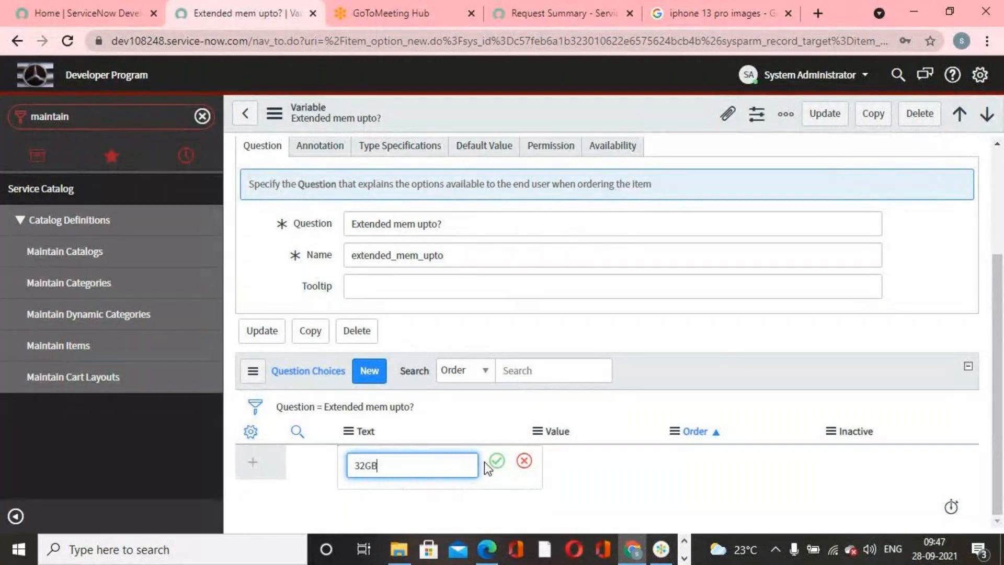
left_click(496, 461)
left_click(538, 467)
type("32GB")
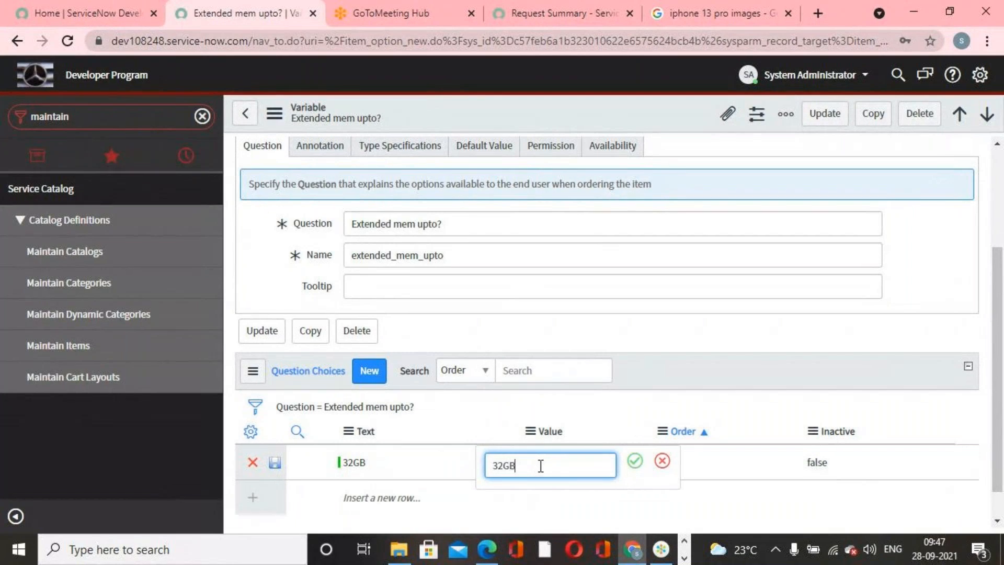
left_click(635, 460)
double_click(701, 461)
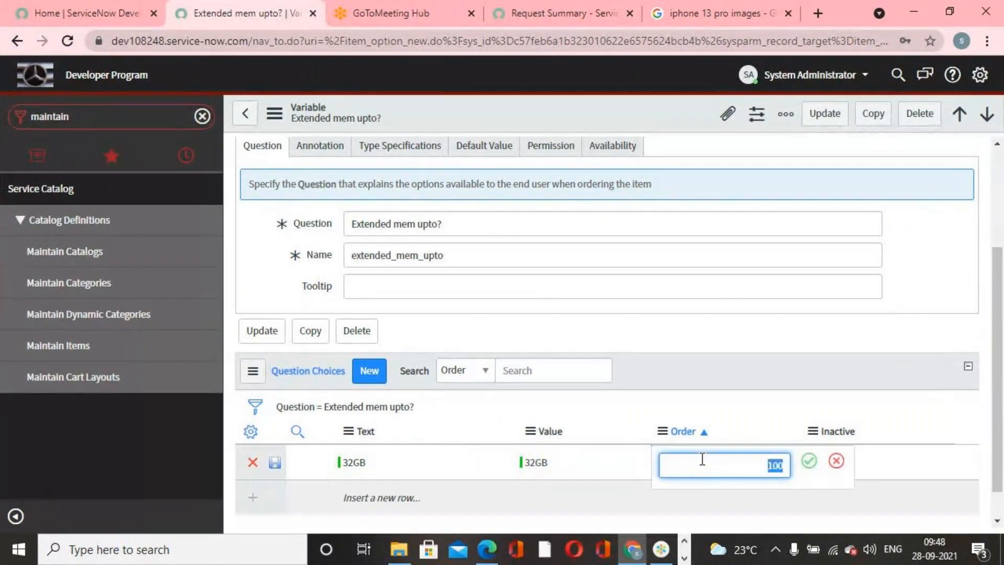
Add a second question choice with text and value 64GB and order 200.
scroll(415, 451, "down", 1)
left_click(413, 454)
left_click(413, 454)
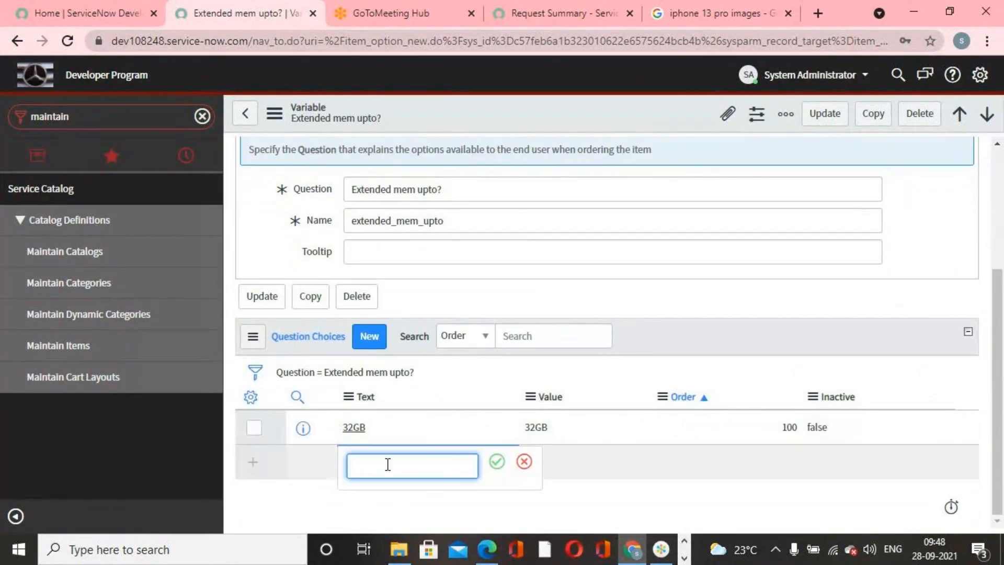
type("64GB")
left_click(496, 460)
left_click(520, 465)
left_click(520, 465)
type("64GB")
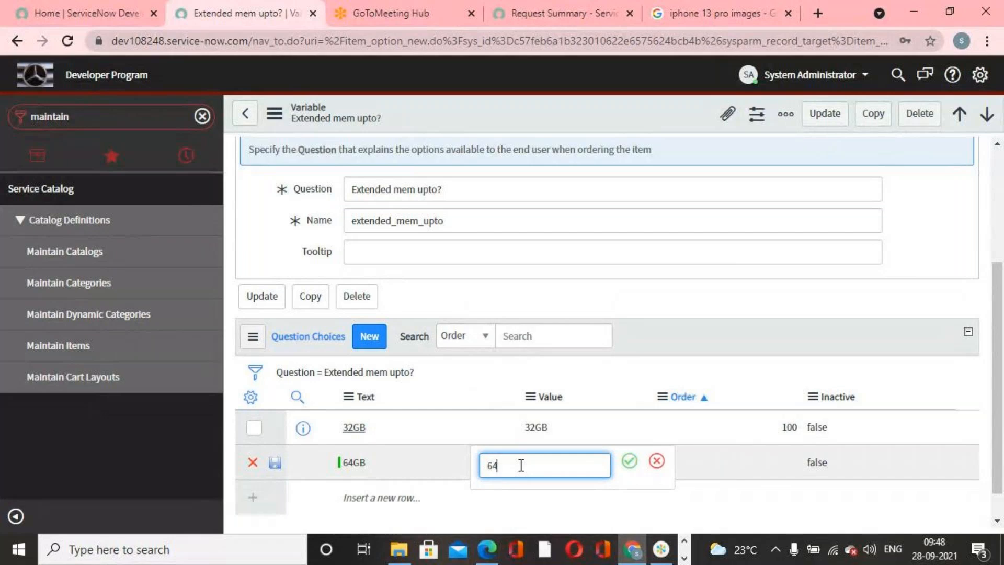
left_click(629, 461)
double_click(710, 460)
type("64")
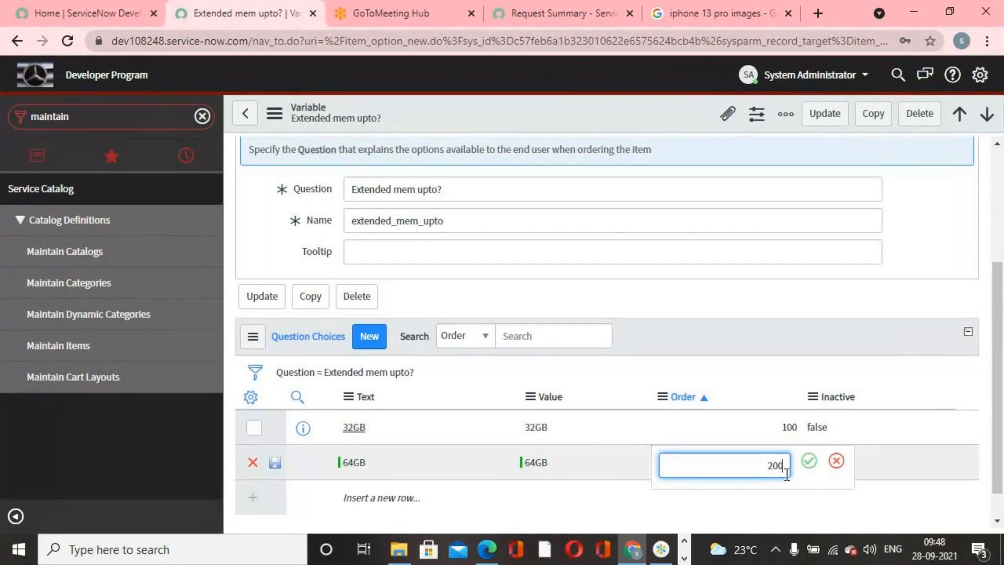
left_click(808, 460)
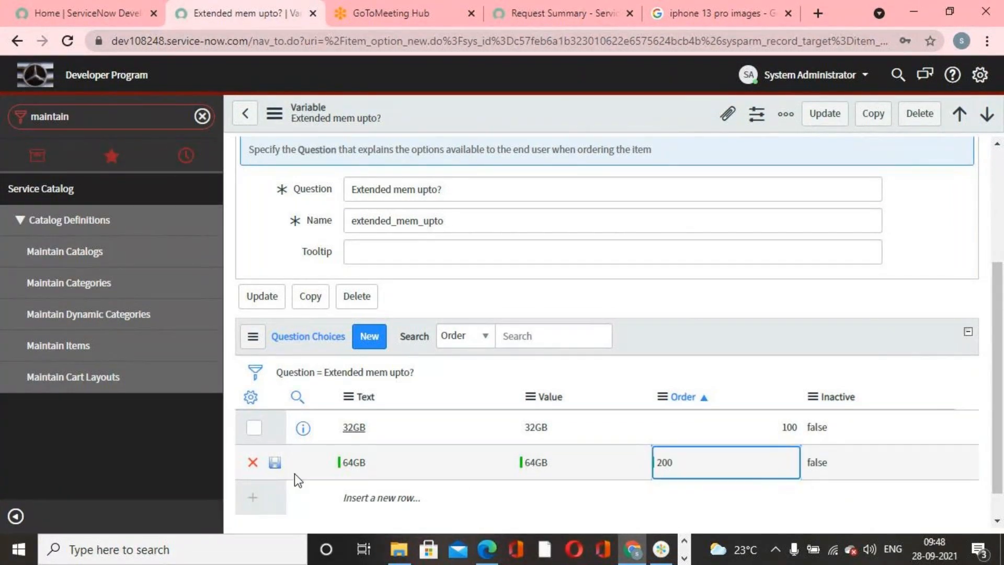
Add a third question choice with text and value 128 GB and order 300.
scroll(388, 463, "down", 1)
left_click(388, 462)
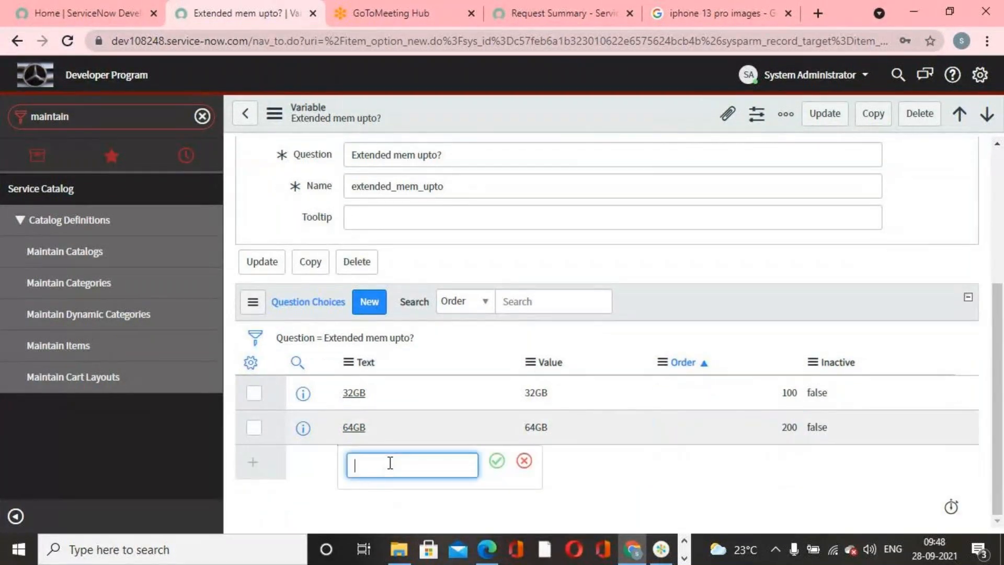
type("128 GB")
left_click(495, 462)
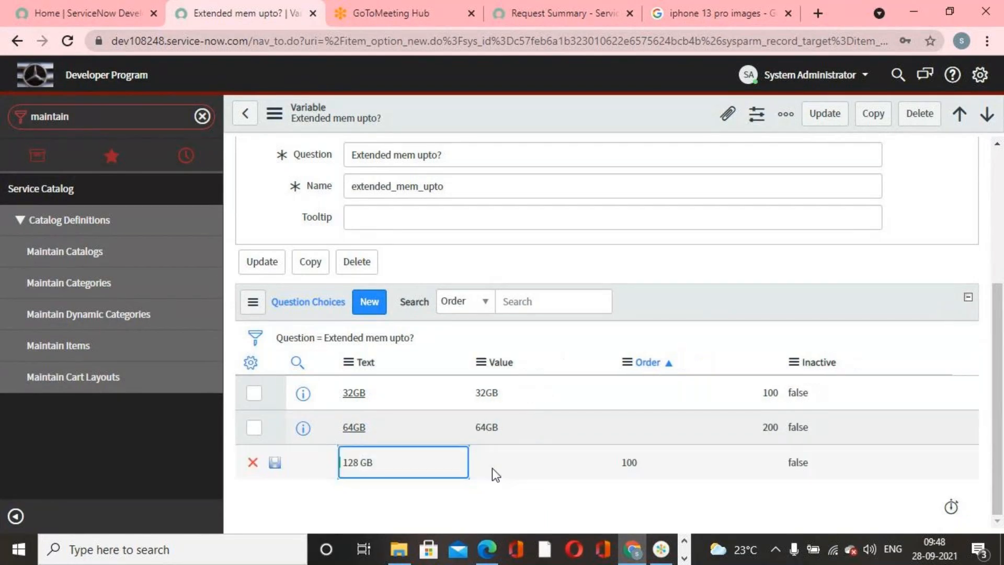
left_click(532, 460)
type("128 GB")
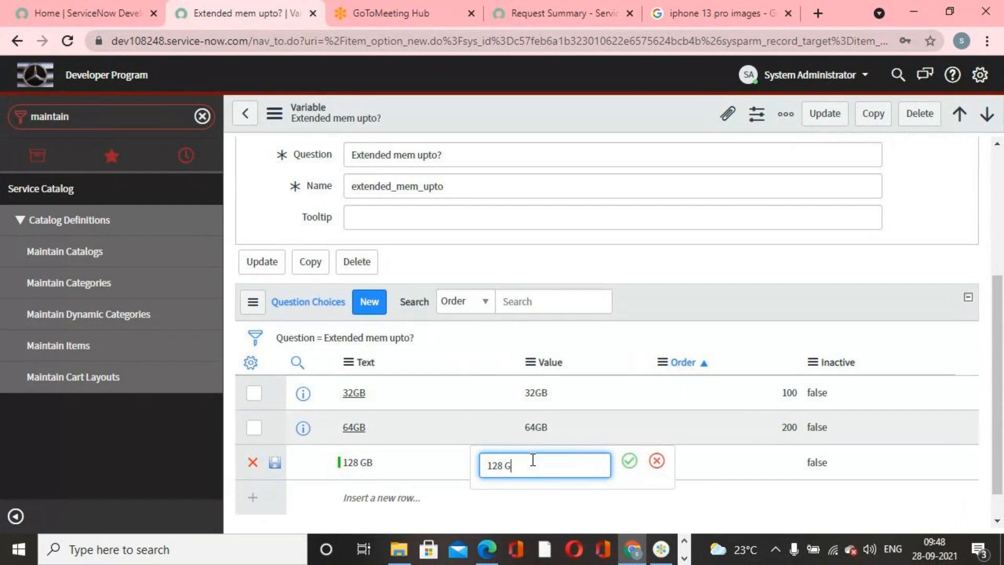
left_click(629, 461)
left_click(764, 466)
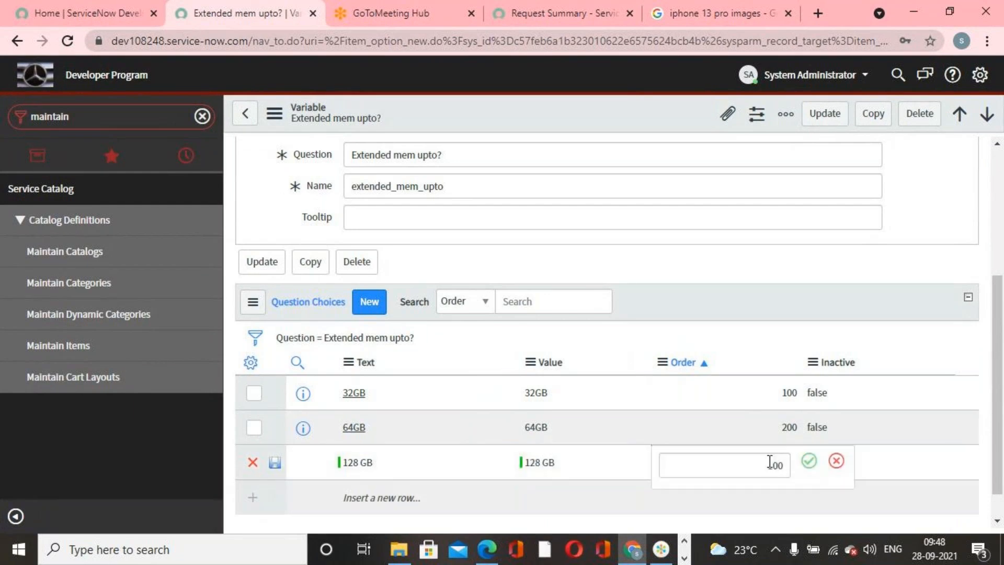
type("300")
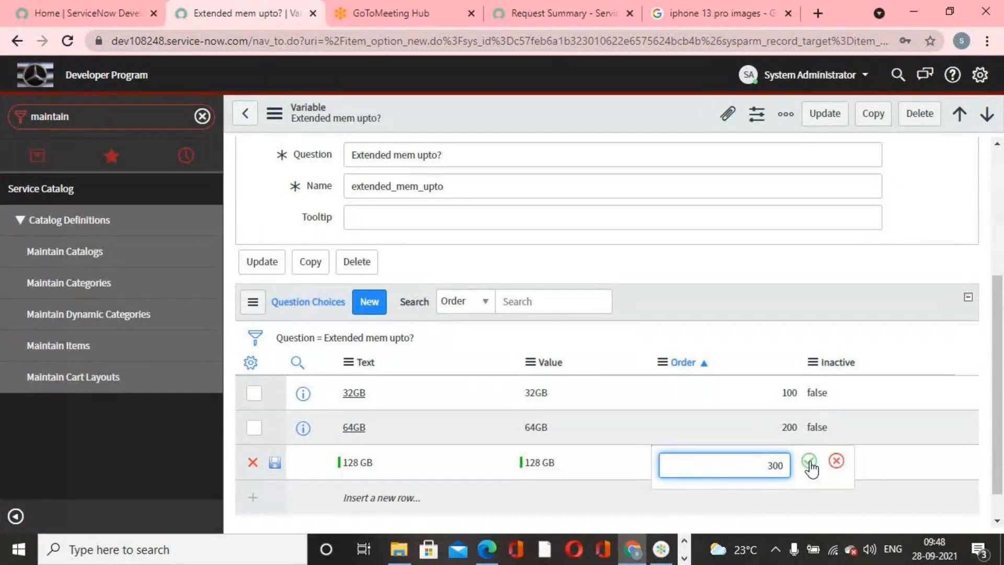
left_click(809, 461)
Add a fourth question choice with text and value 256 GB and order 400, and save the row.
left_click(374, 491)
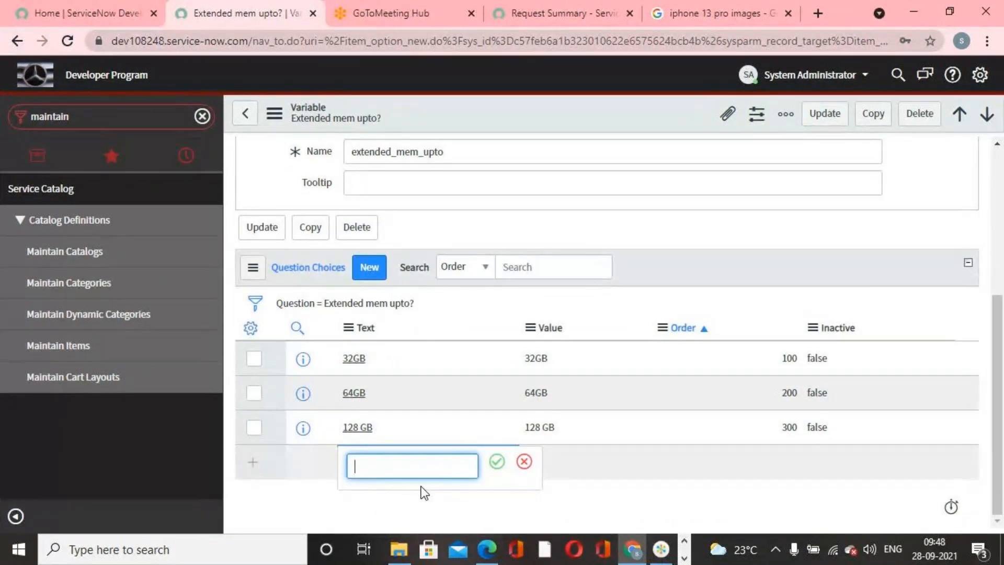
type("256 GB")
left_click(496, 463)
type("25")
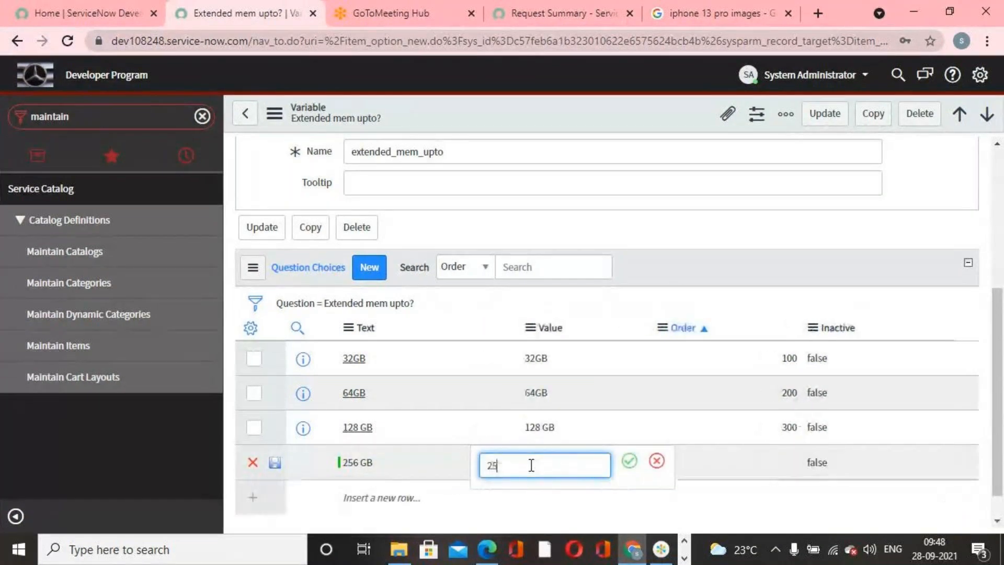
type("6GB")
key("BackSpace")
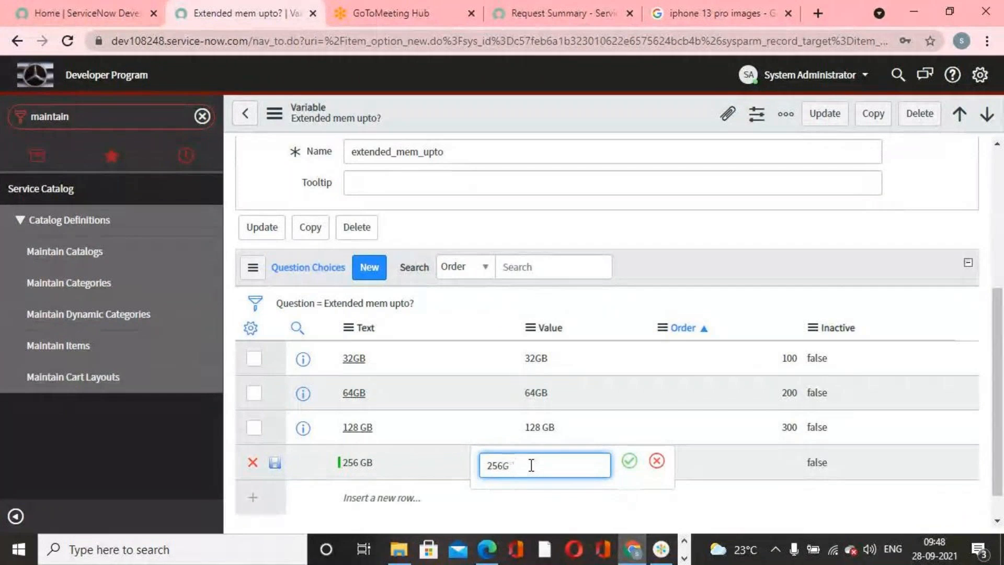
type("GB")
left_click(629, 461)
left_click(748, 469)
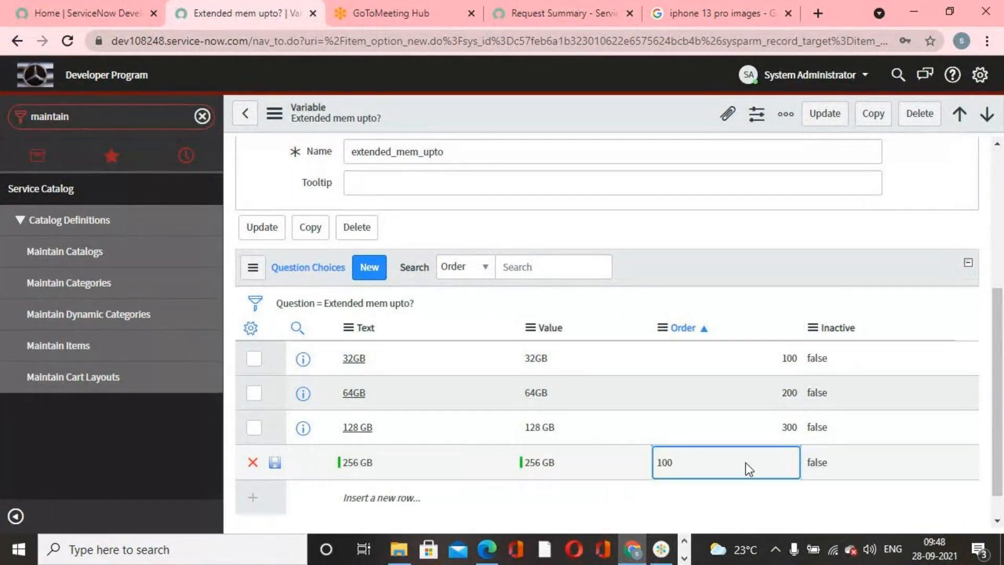
type("400")
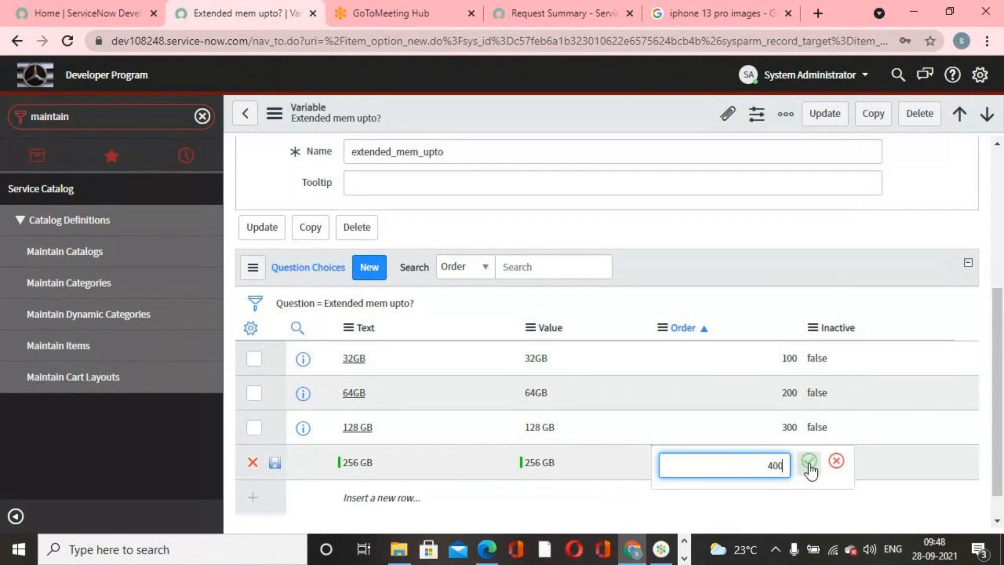
left_click(809, 462)
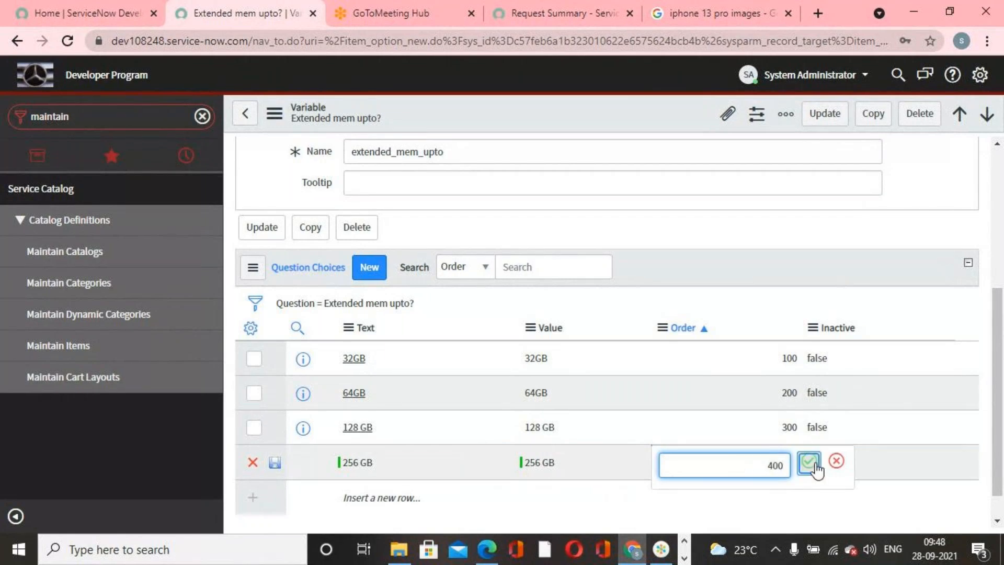
left_click(275, 462)
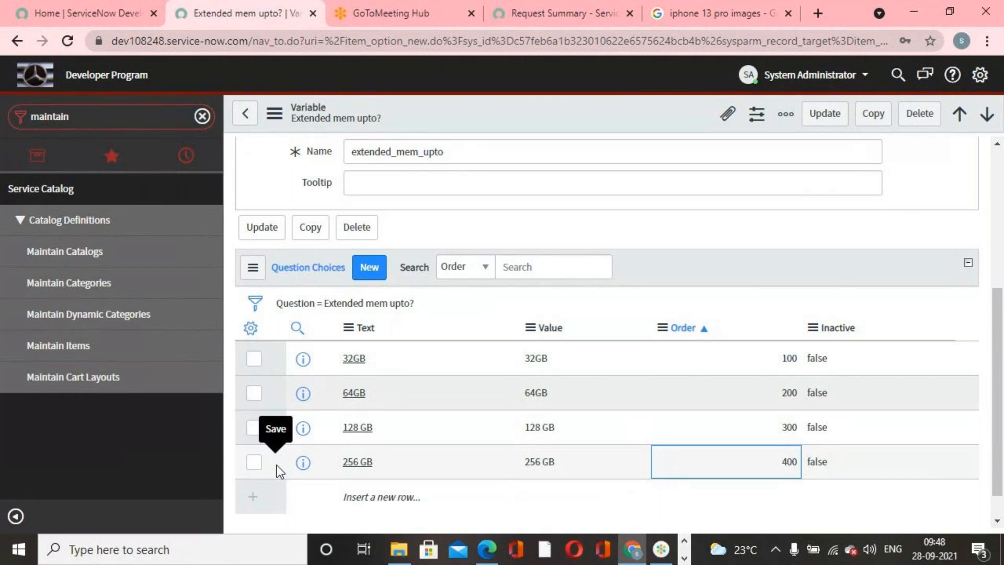
Save the Extended mem upto? variable and return to its catalog item.
scroll(509, 431, "down", 1)
scroll(521, 454, "up", 5)
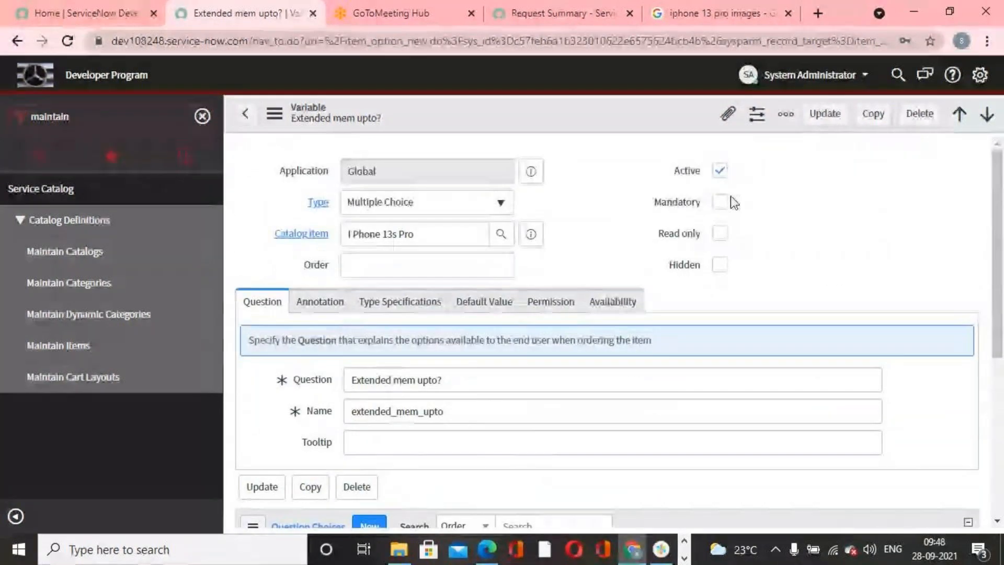
left_click(825, 114)
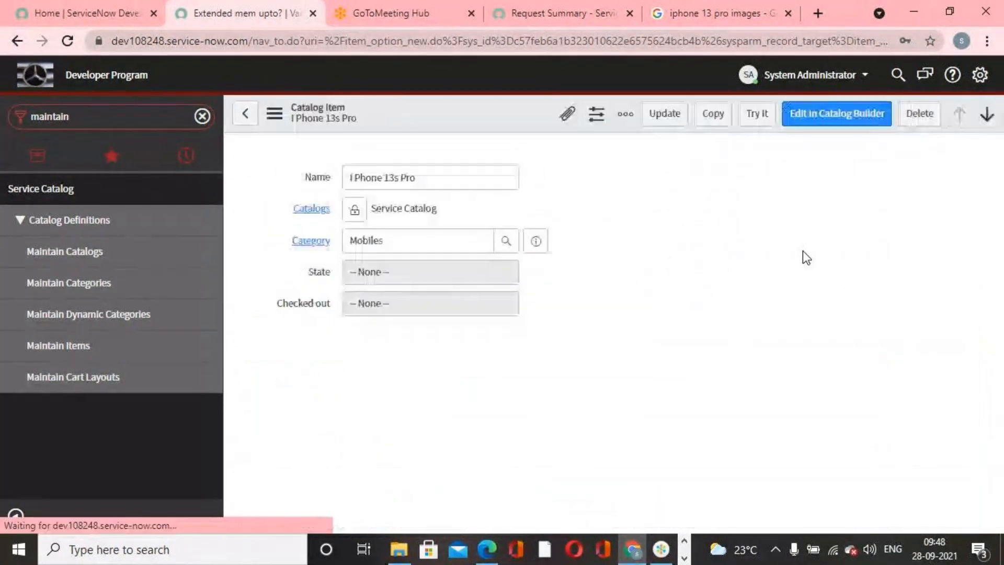
Try out the I Phone 13s Pro item, choosing 8GB extended RAM, 128 GB extended memory and the Gold mobile colour.
left_click(757, 115)
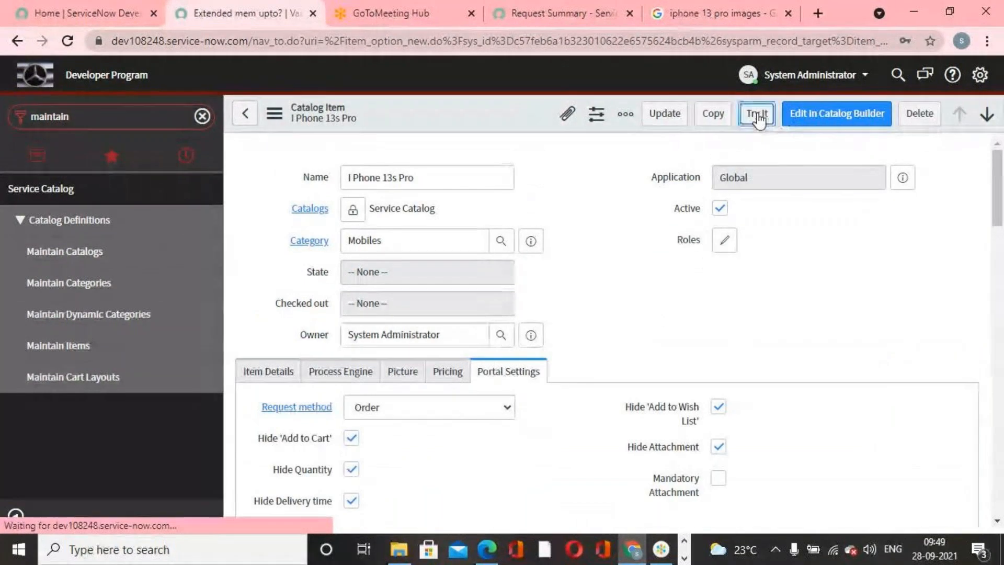
scroll(810, 324, "down", 10)
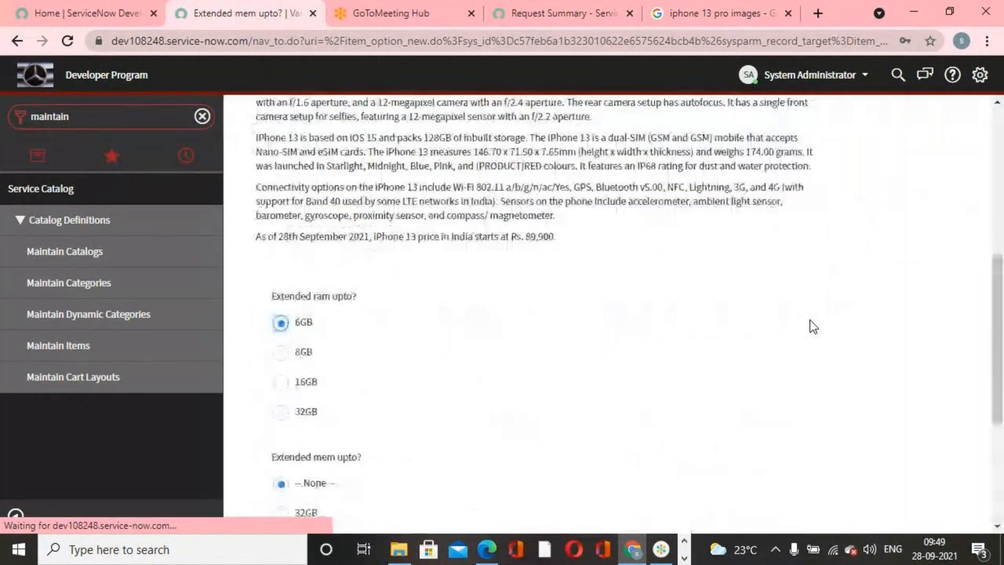
scroll(807, 321, "up", 7)
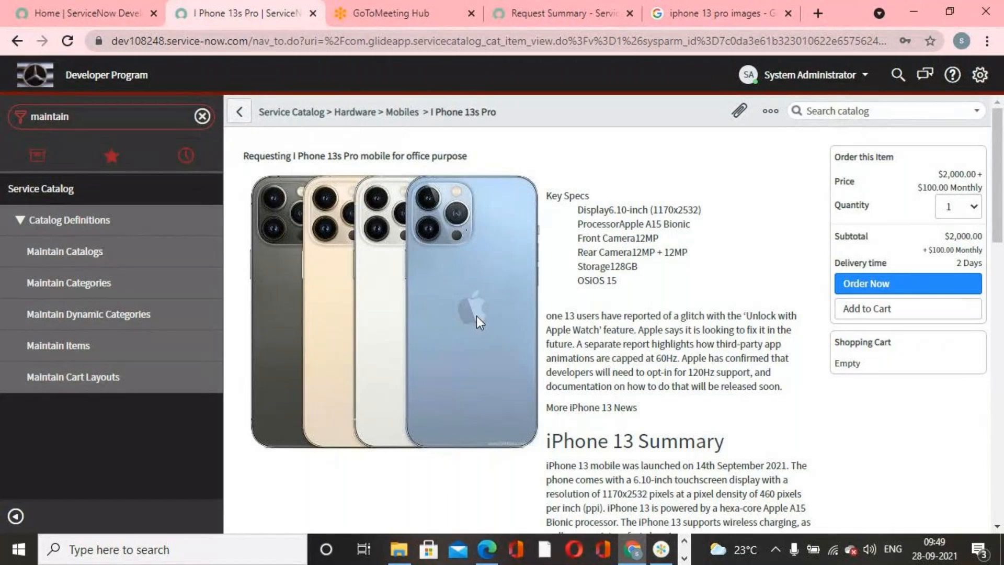
scroll(477, 316, "down", 12)
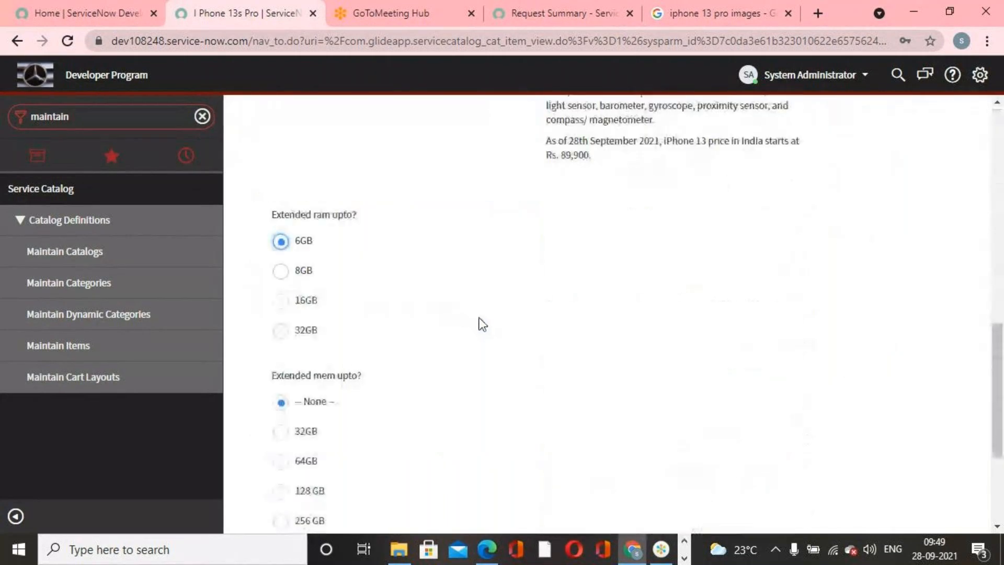
scroll(463, 308, "up", 6)
scroll(442, 253, "up", 3)
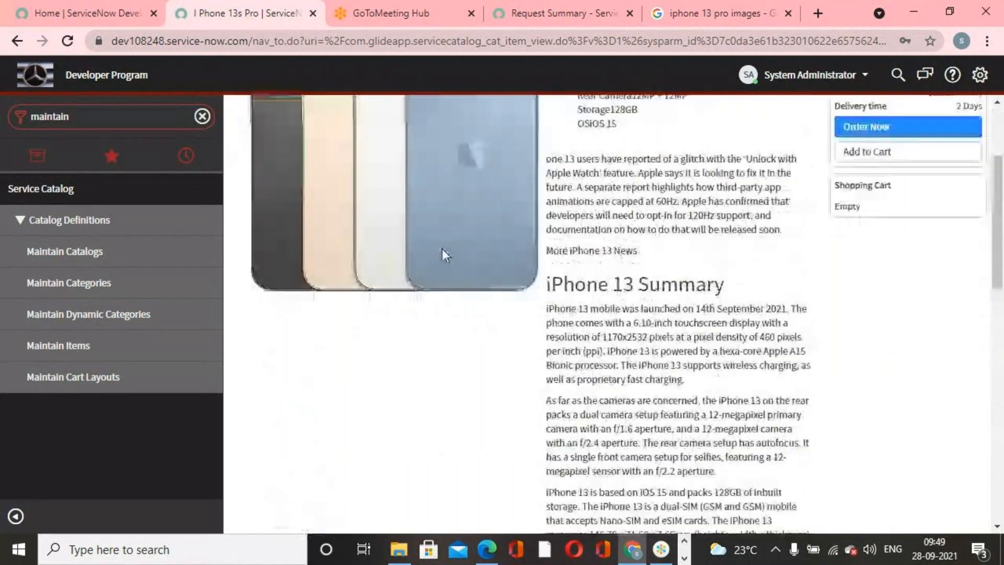
scroll(450, 314, "down", 9)
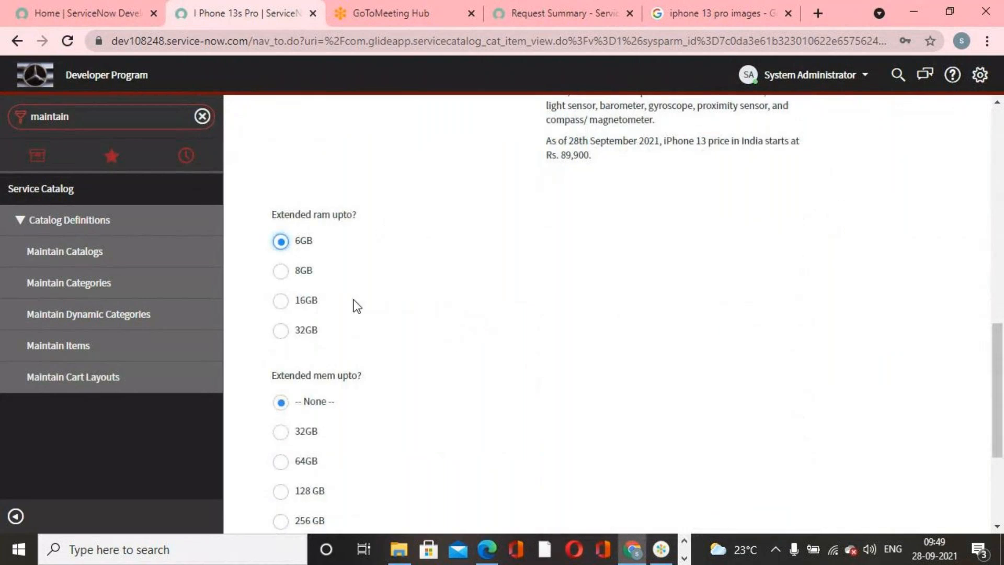
left_click(281, 270)
scroll(519, 388, "down", 3)
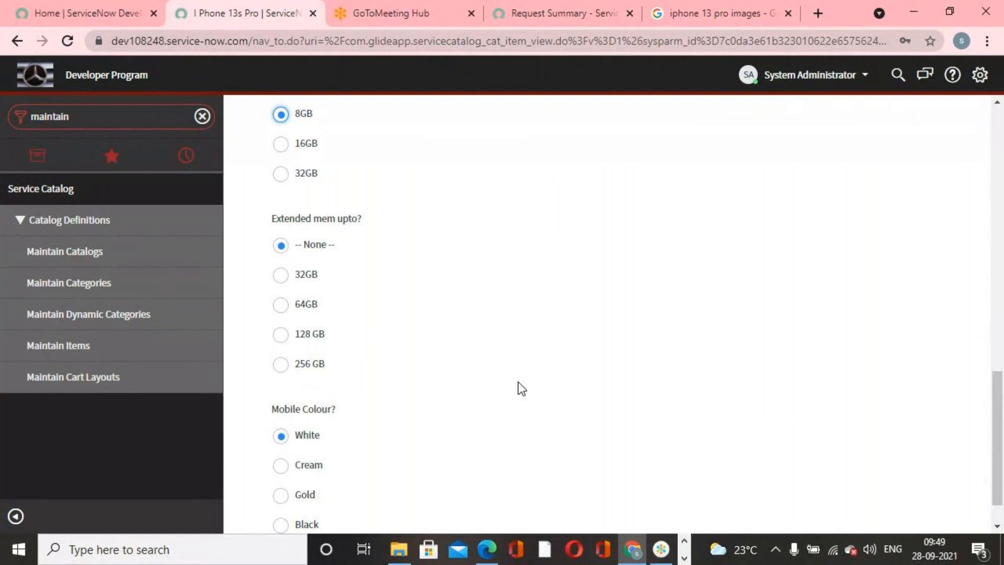
left_click(280, 335)
scroll(390, 343, "down", 1)
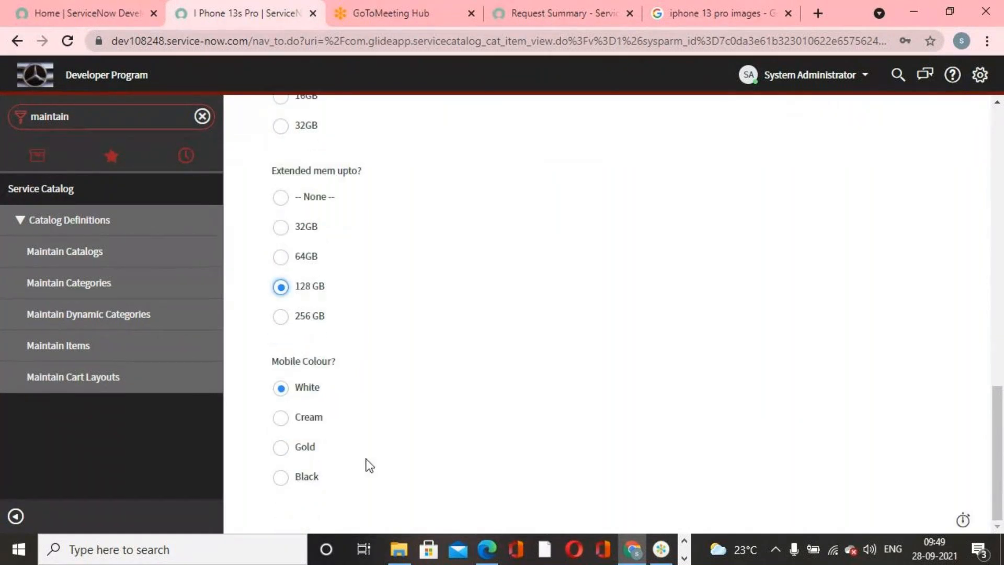
left_click(281, 450)
Order the configured I Phone 13s Pro immediately and dismiss the submission message.
scroll(798, 392, "up", 5)
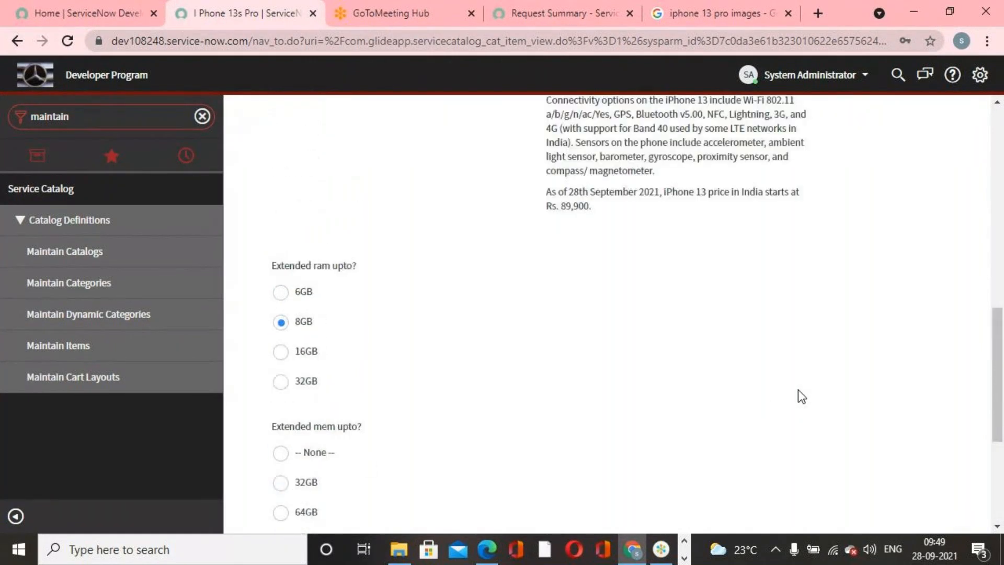
scroll(798, 390, "up", 10)
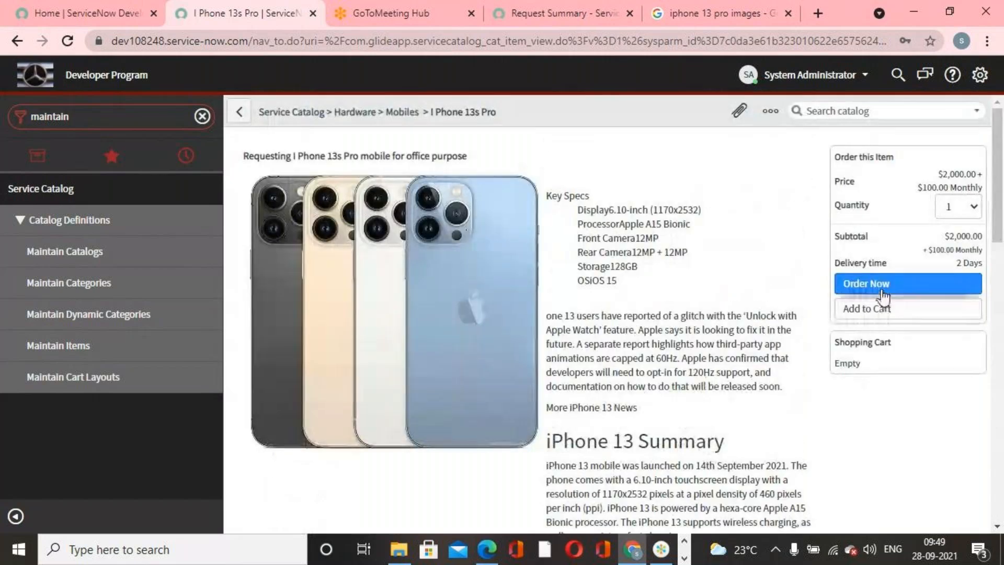
left_click(882, 289)
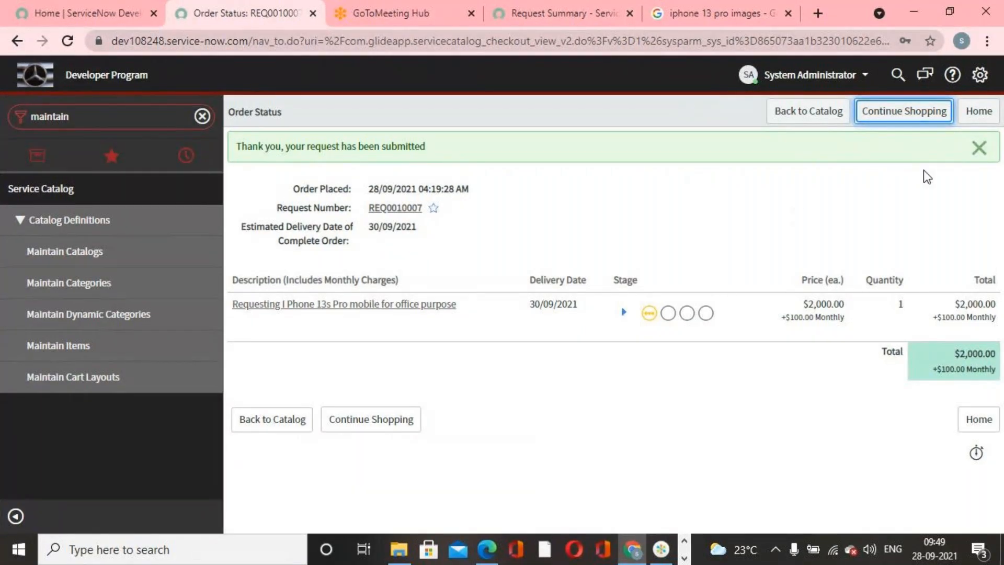
left_click(978, 148)
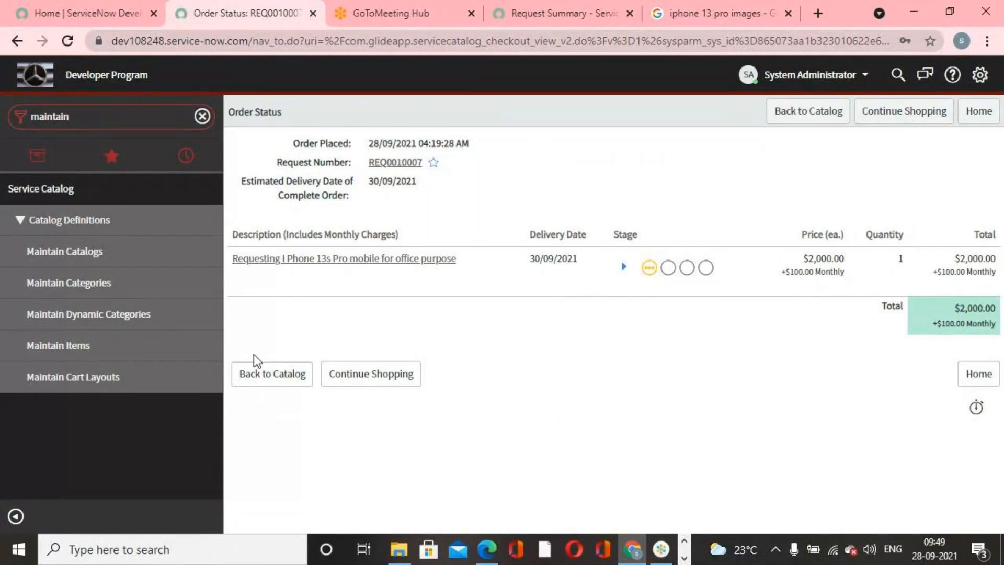
Show the list of maintained catalog items, and browse the Service Portal catalog by categories.
left_click(82, 348)
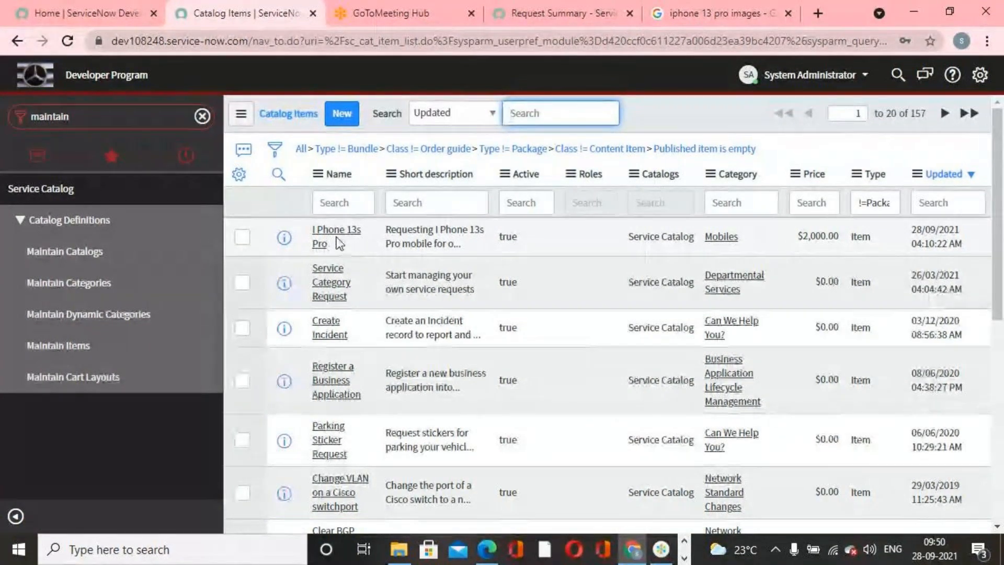
left_click(563, 11)
left_click(586, 98)
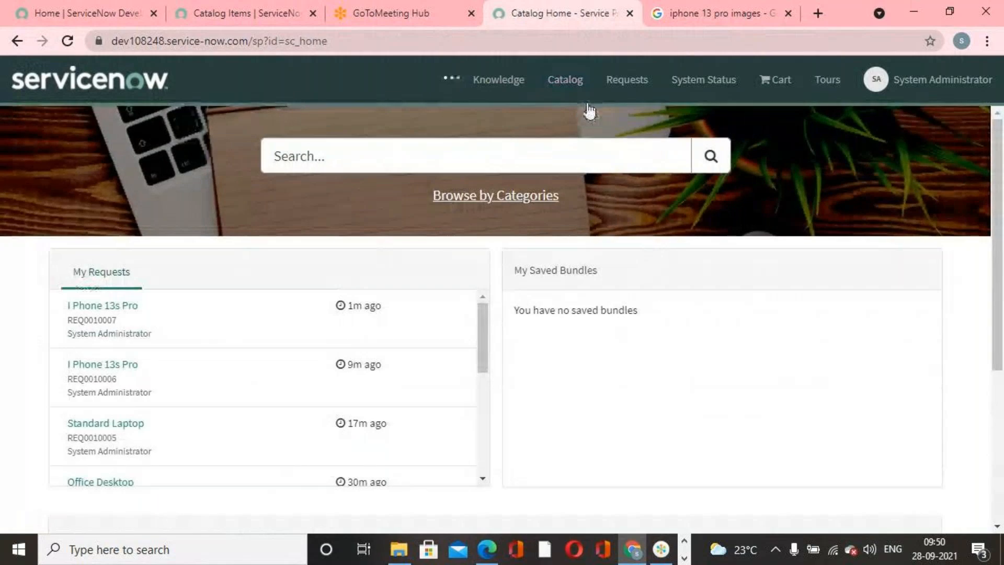
left_click(523, 202)
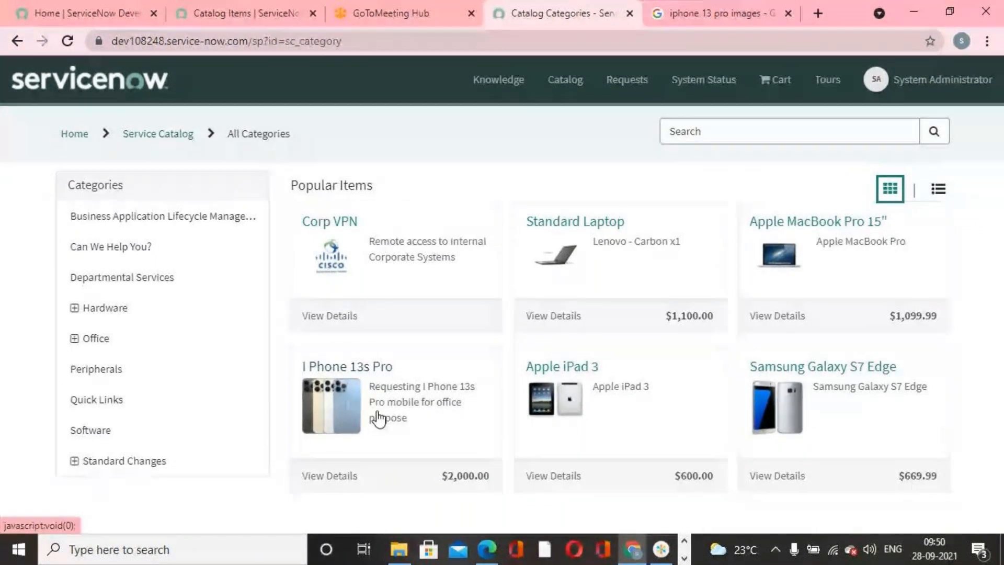
left_click(683, 558)
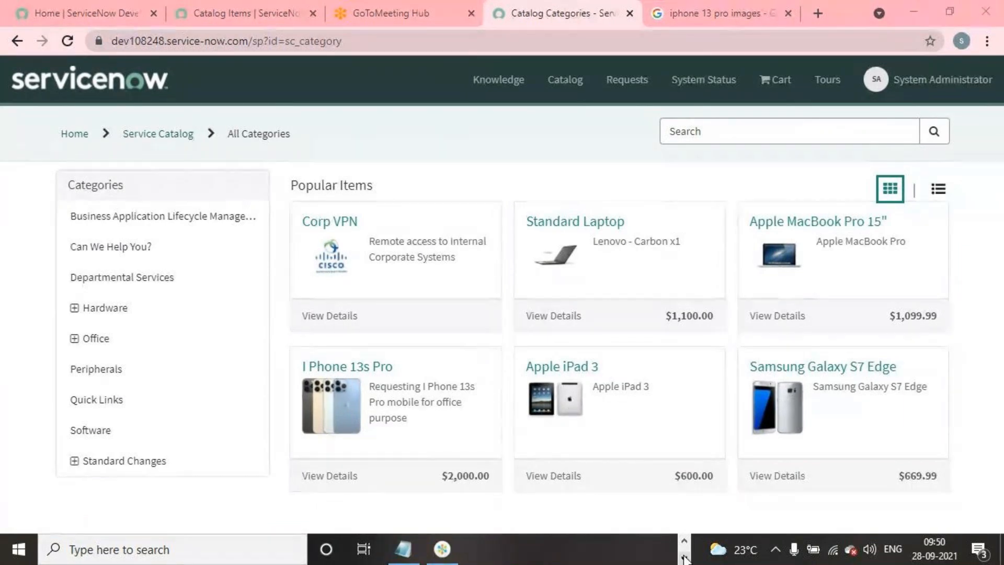